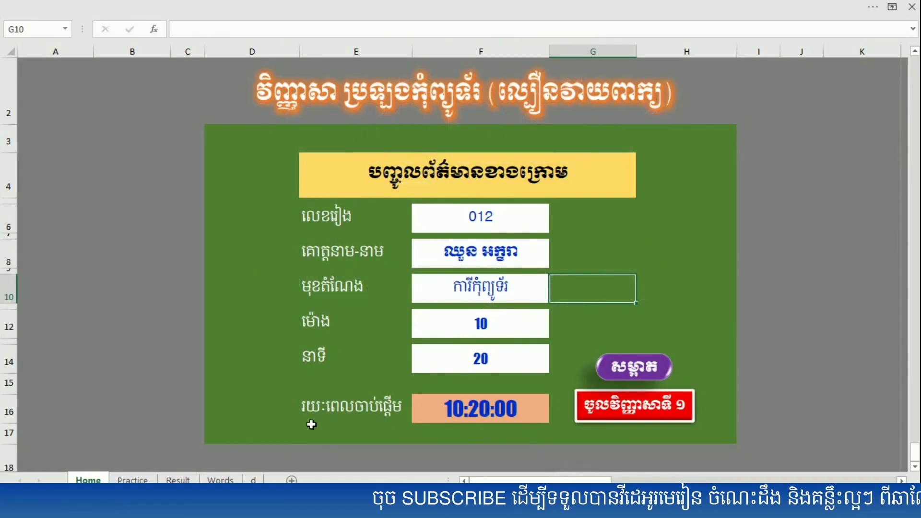
# - Switch to the Result sheet to view the typed-versus-correct word tables scoring 100
pyautogui.click(178, 480)
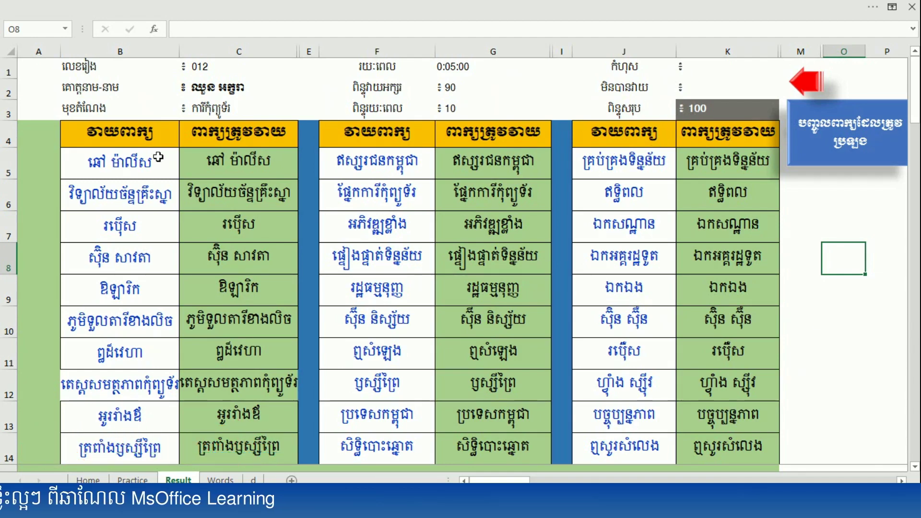
pyautogui.moveTo(127, 163); pyautogui.dragTo(662, 427)
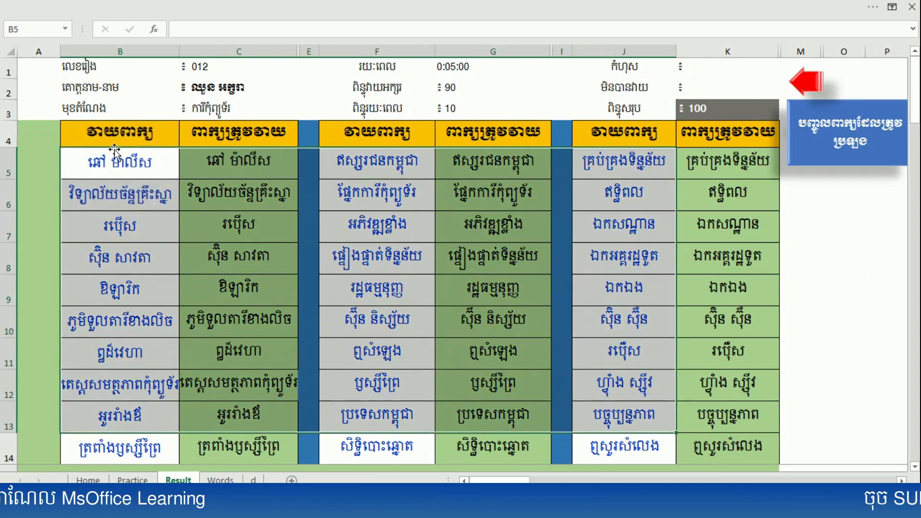
pyautogui.click(115, 153)
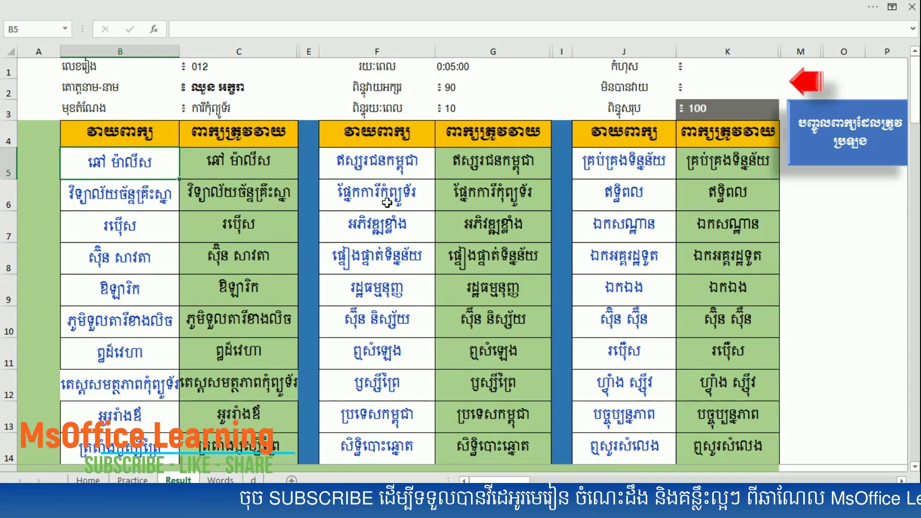
pyautogui.click(132, 480)
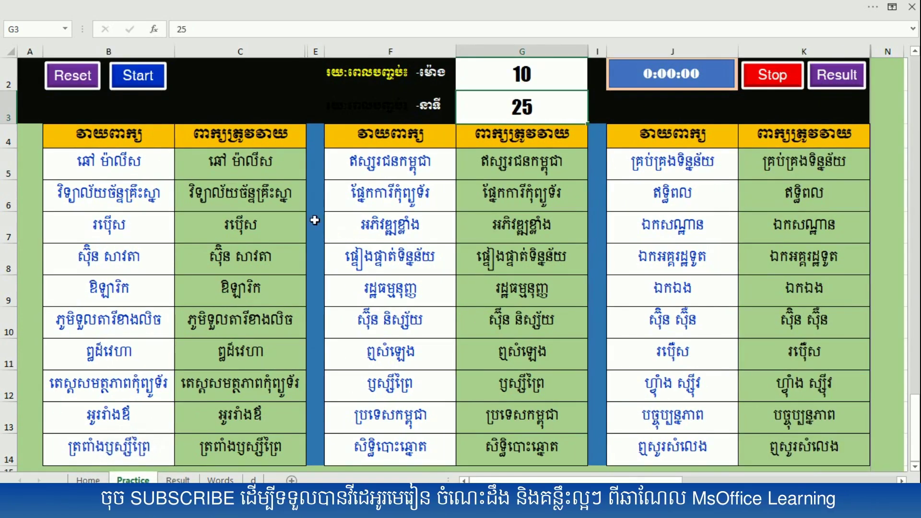
# - Clear the typed Practice answers in B6 and J11, leaving them blank
pyautogui.click(113, 196)
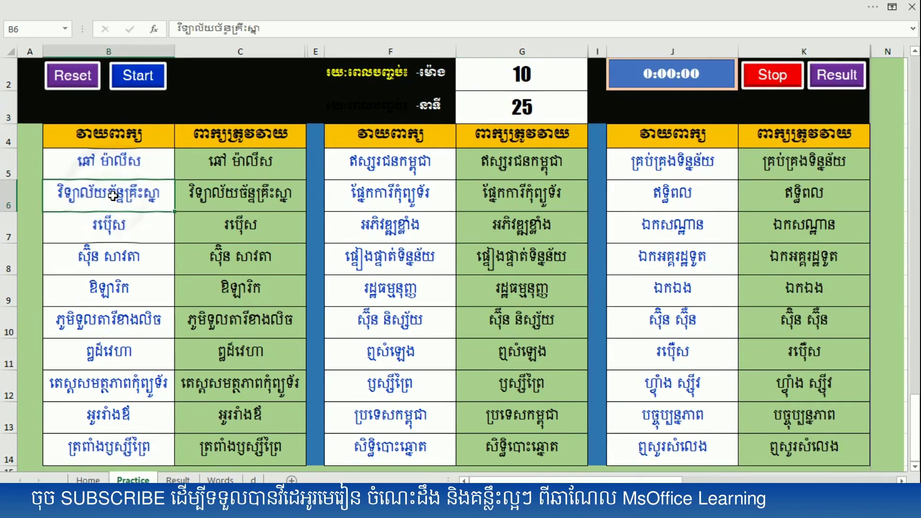
pyautogui.press('Return')
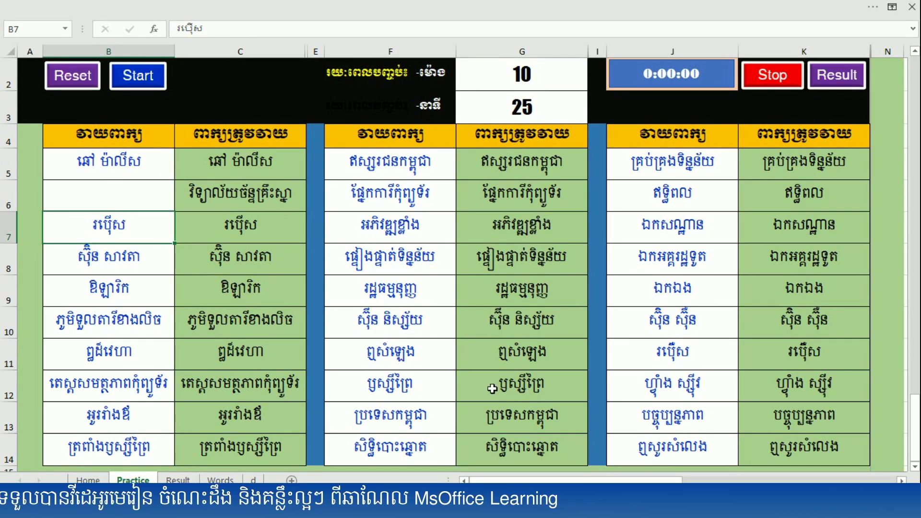
pyautogui.click(686, 356)
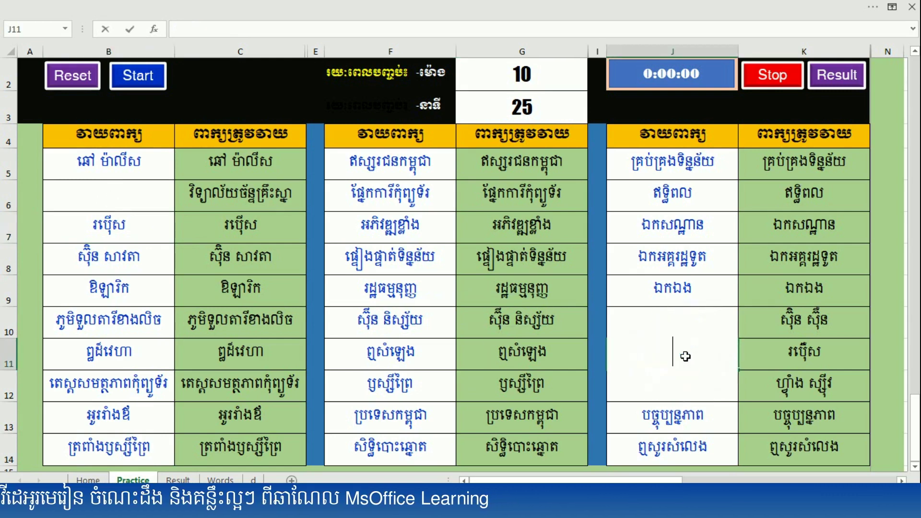
pyautogui.press('Return')
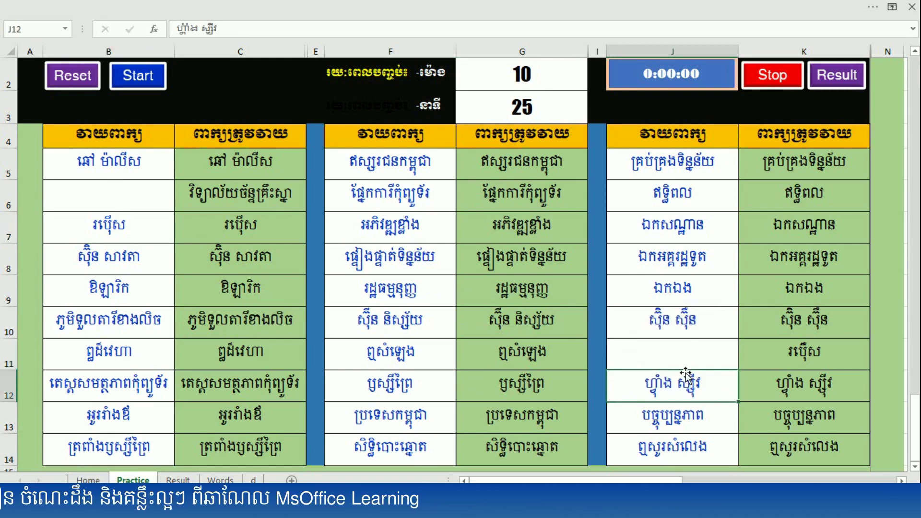
# - Misspell the words in J13 and F14 by altering their last letters
pyautogui.doubleClick(717, 419)
pyautogui.press('BackSpace')
pyautogui.write('ប')
pyautogui.click(504, 416)
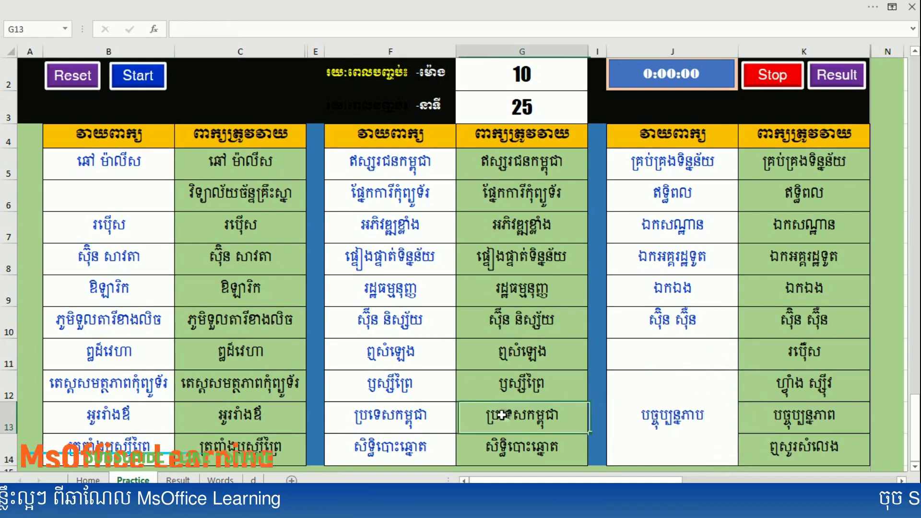
pyautogui.click(437, 441)
pyautogui.doubleClick(436, 441)
pyautogui.press('BackSpace')
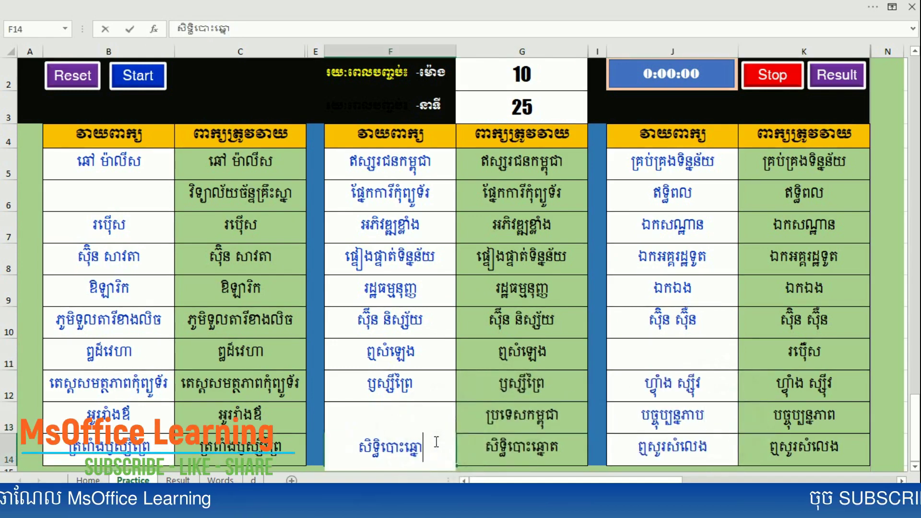
pyautogui.click(573, 367)
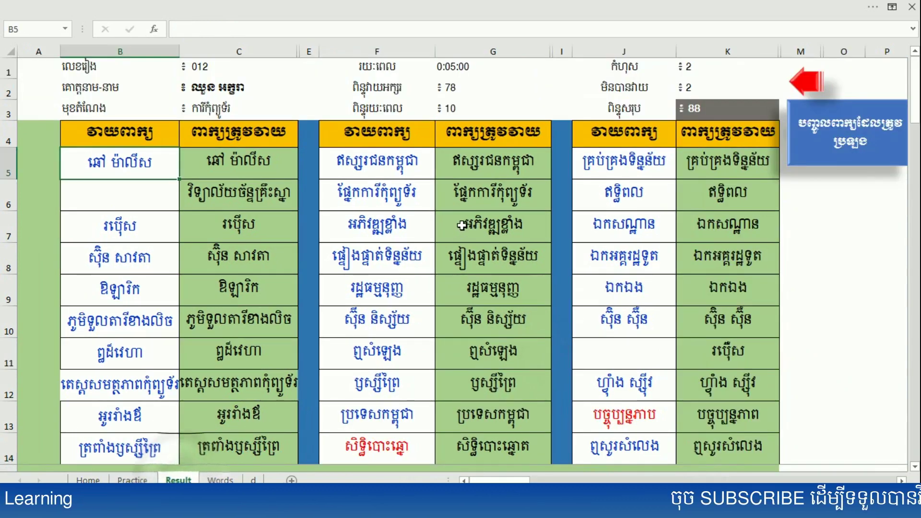
# - Inspect blank B6 and red-marked F14 against G14 on Result, then go back to Practice
pyautogui.click(123, 194)
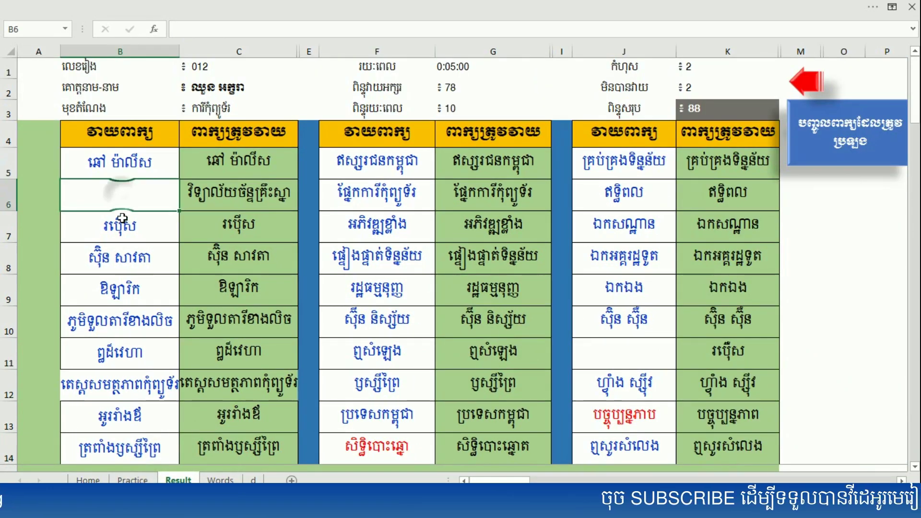
pyautogui.click(392, 446)
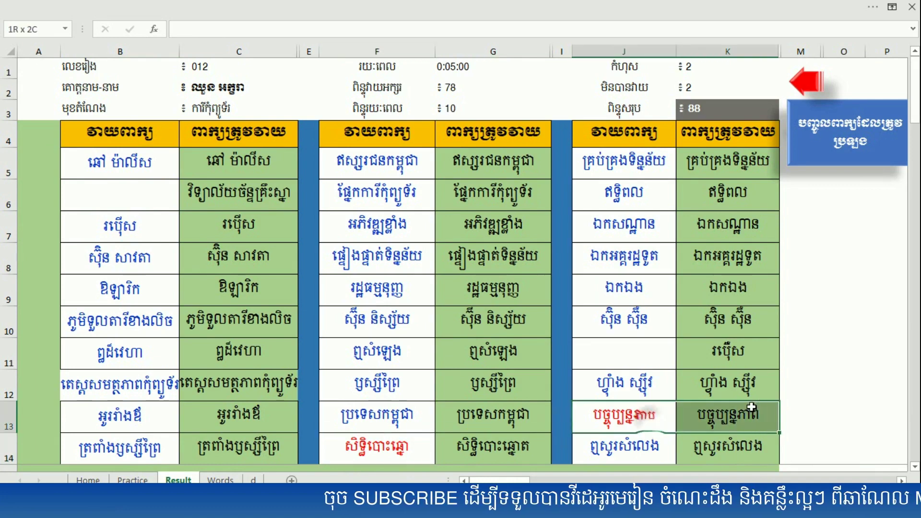
pyautogui.hotkey('shift', 'Right')
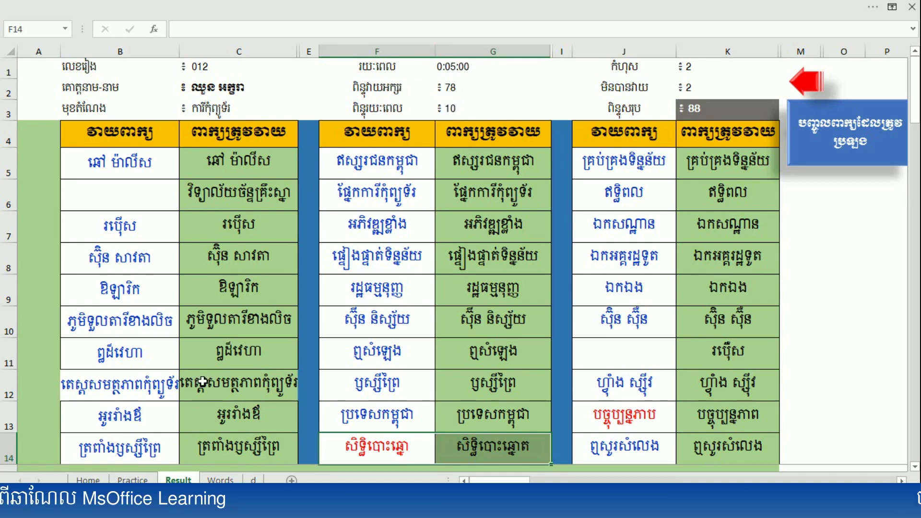
pyautogui.click(132, 480)
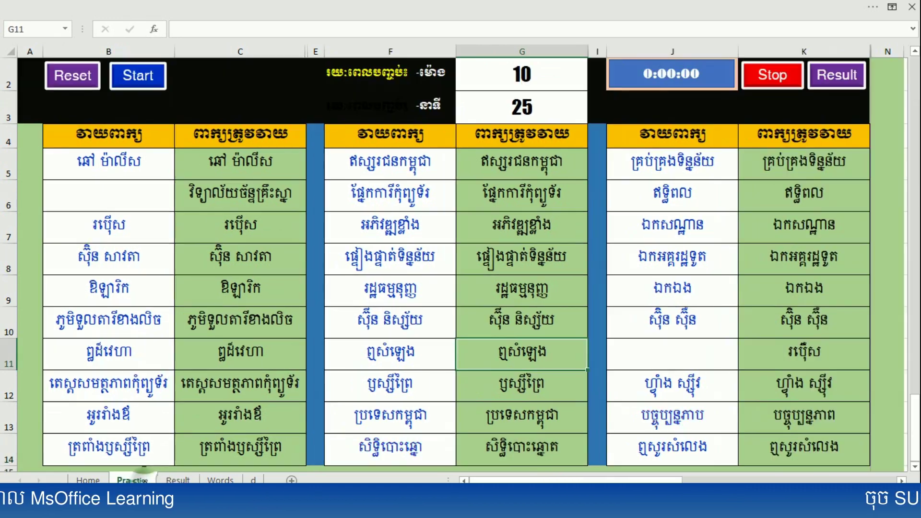
# - Set the Practice end minute in G3 to 23 and check the Result score
pyautogui.click(530, 107)
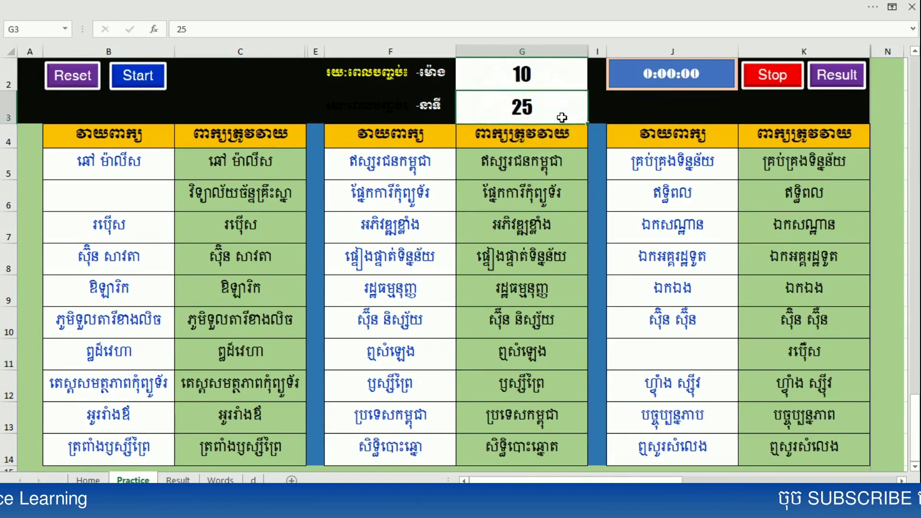
pyautogui.press('BackSpace')
pyautogui.write('3')
pyautogui.press('Return')
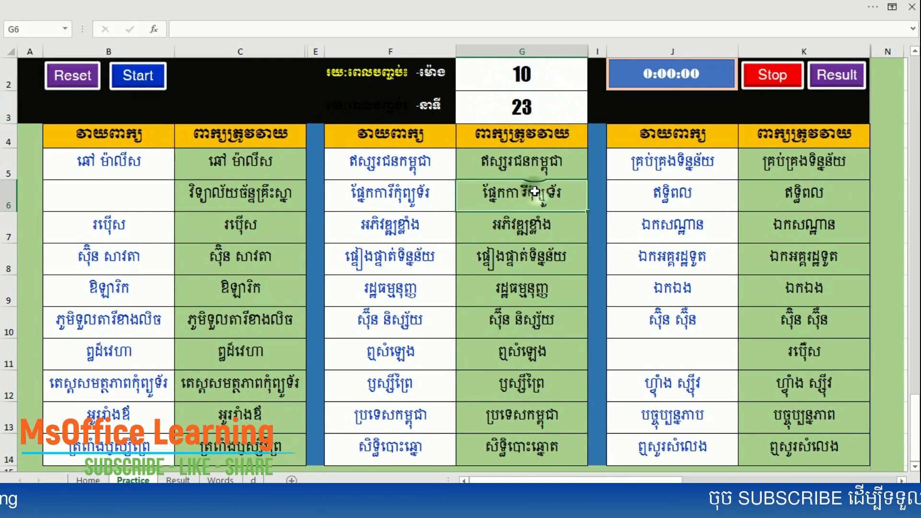
pyautogui.click(185, 478)
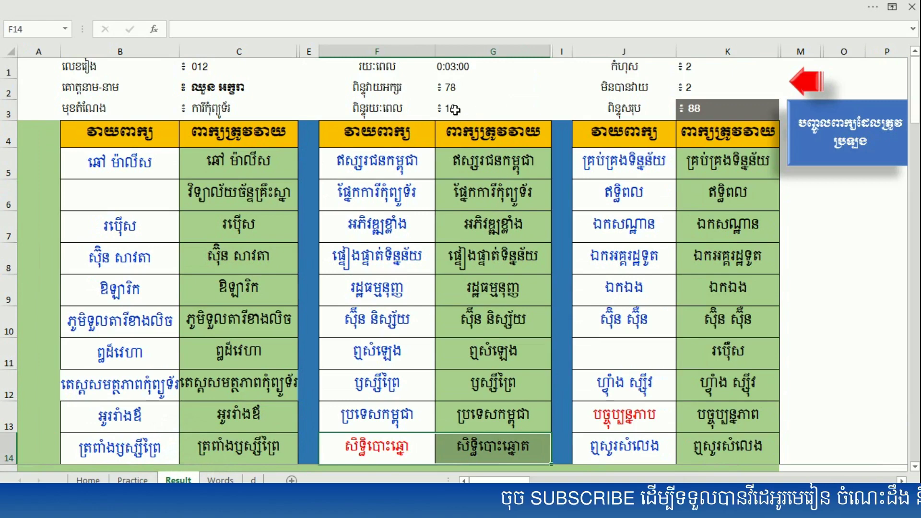
# - Change the end minute to 27 and view the updated Result score
pyautogui.click(133, 479)
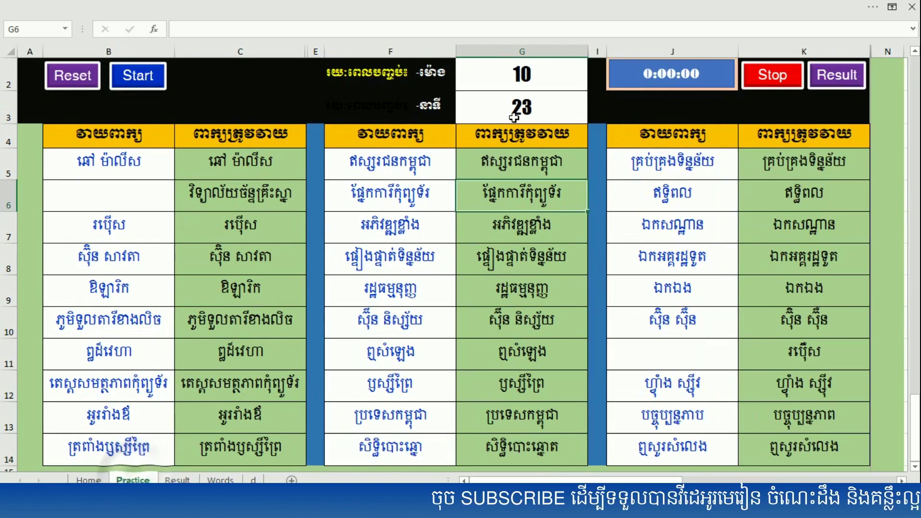
pyautogui.write('27')
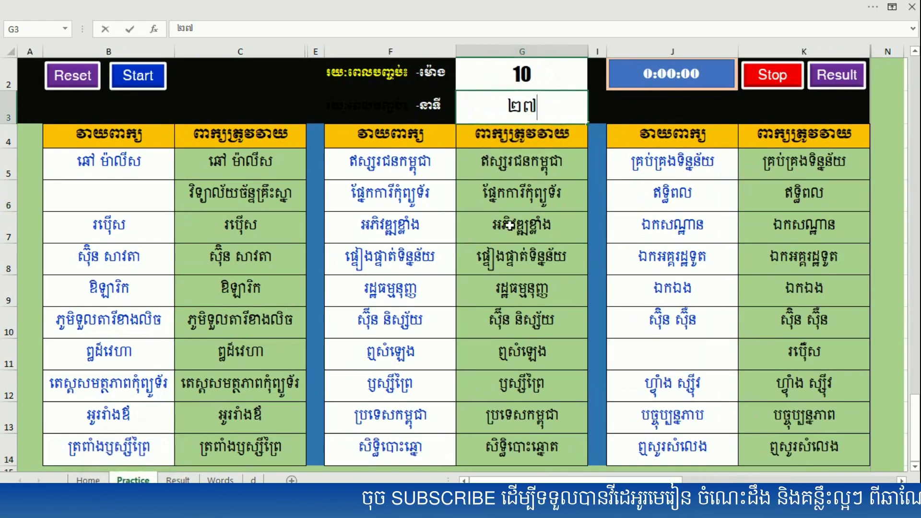
pyautogui.click(510, 225)
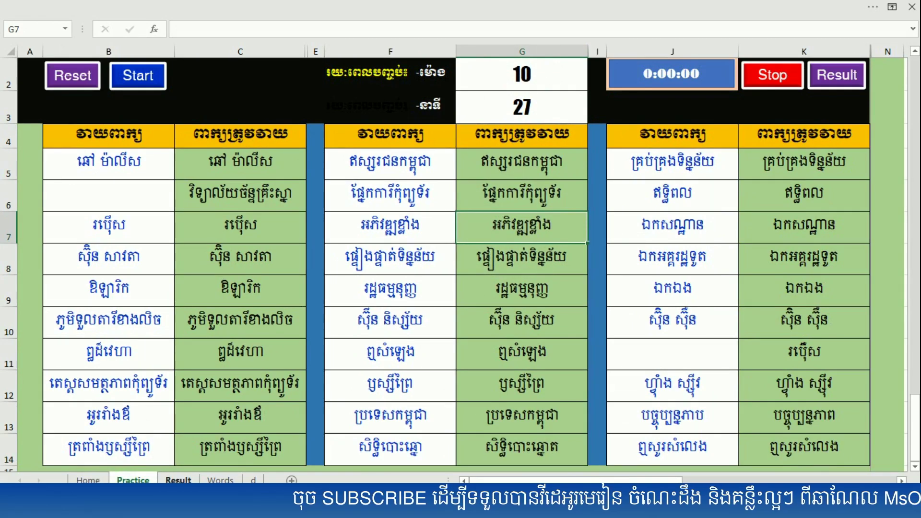
pyautogui.click(178, 480)
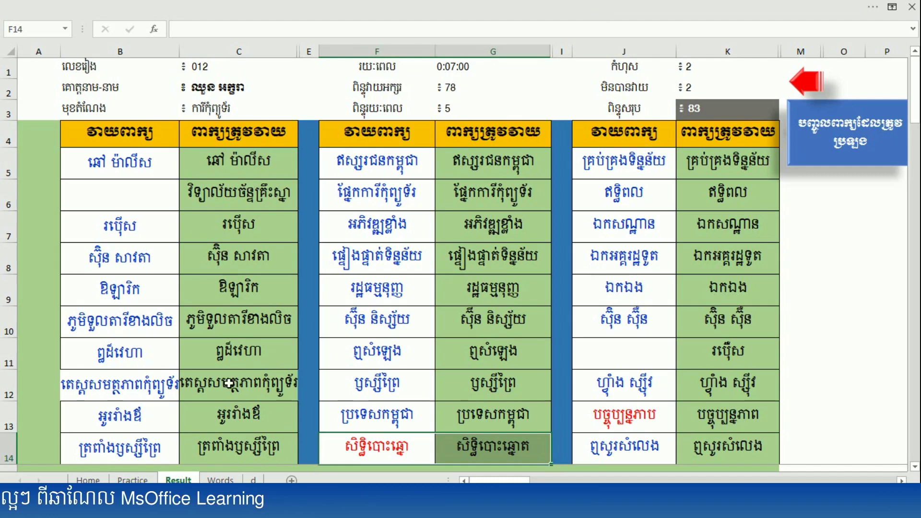
# - Change the end minute to 28 and confirm the Result speed score G3 is empty
pyautogui.click(133, 479)
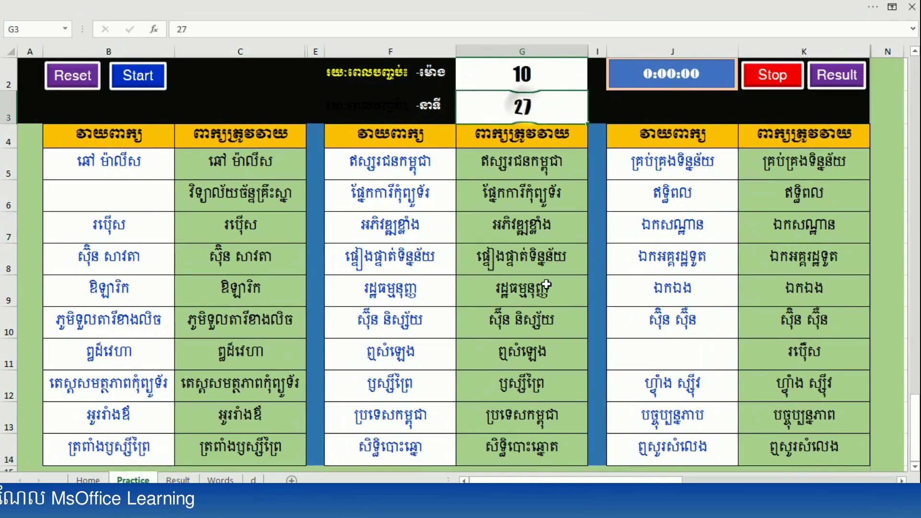
pyautogui.write('២៨')
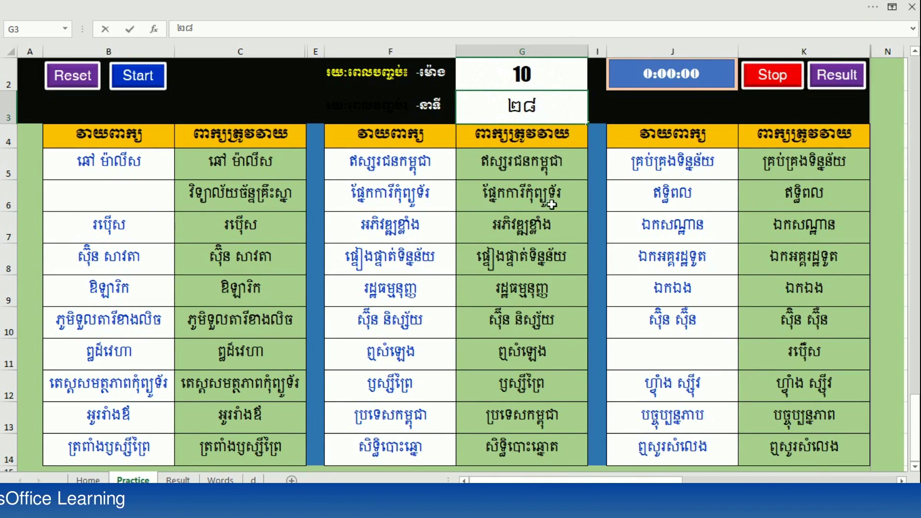
pyautogui.click(479, 266)
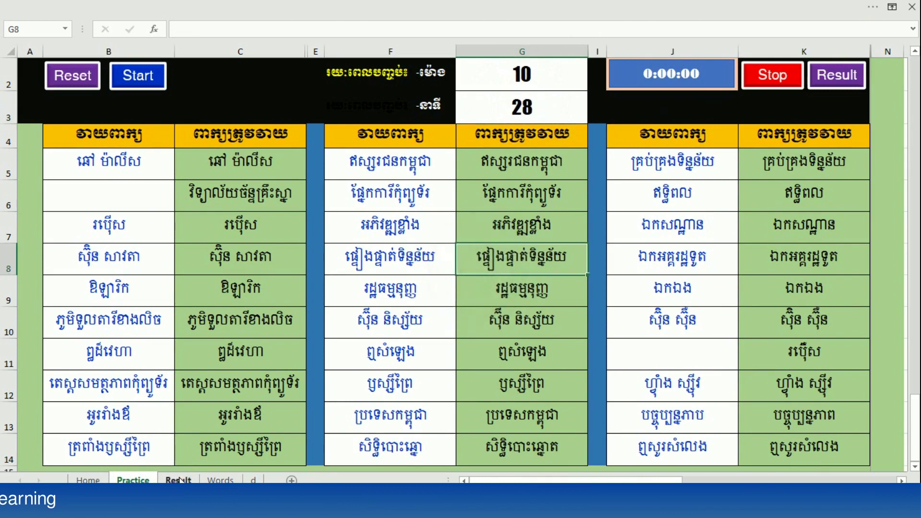
pyautogui.click(178, 480)
pyautogui.click(456, 110)
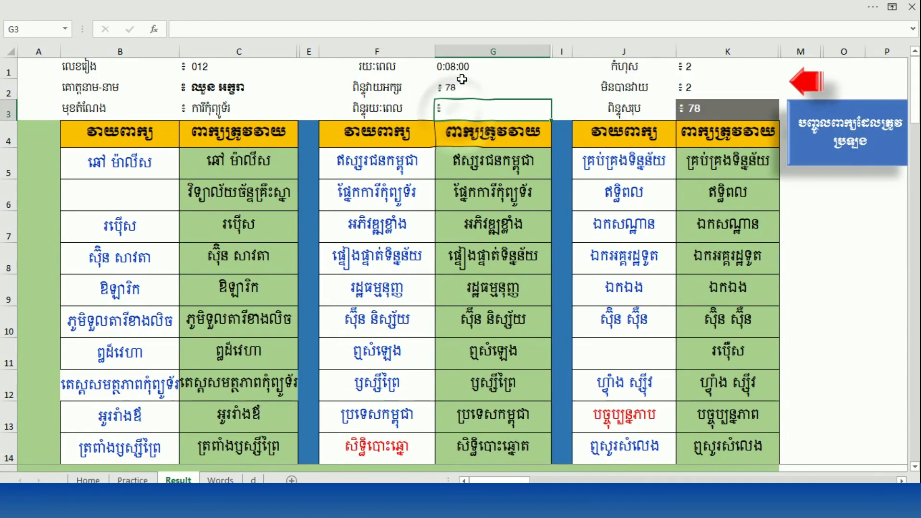
# - Select cell G7, then bring the Khmer Typing workbook window back into view
pyautogui.click(437, 231)
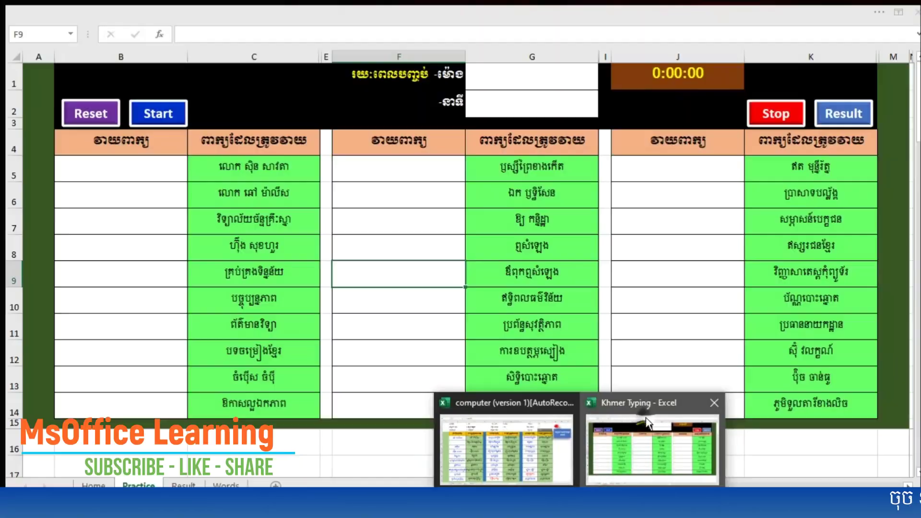
pyautogui.click(655, 449)
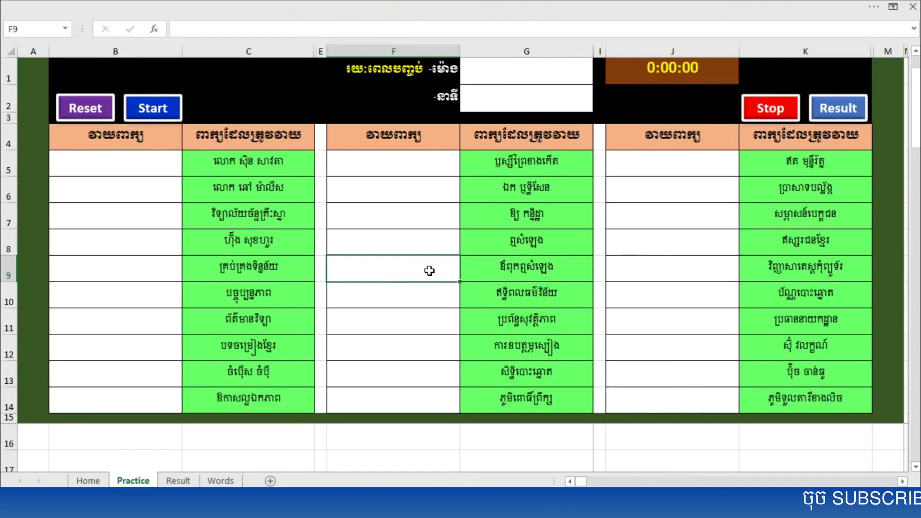
# - Switch to the Result sheet and select cell F9
pyautogui.click(419, 286)
pyautogui.click(475, 242)
pyautogui.click(404, 193)
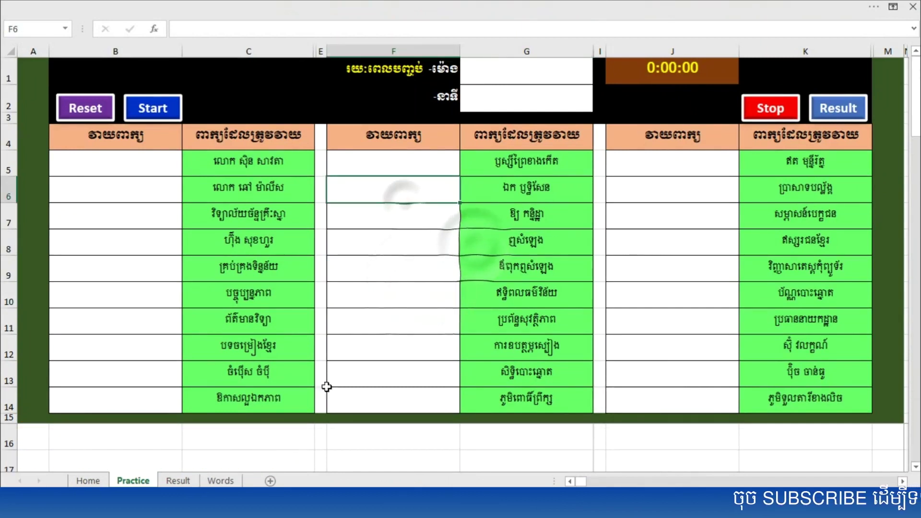
pyautogui.click(178, 480)
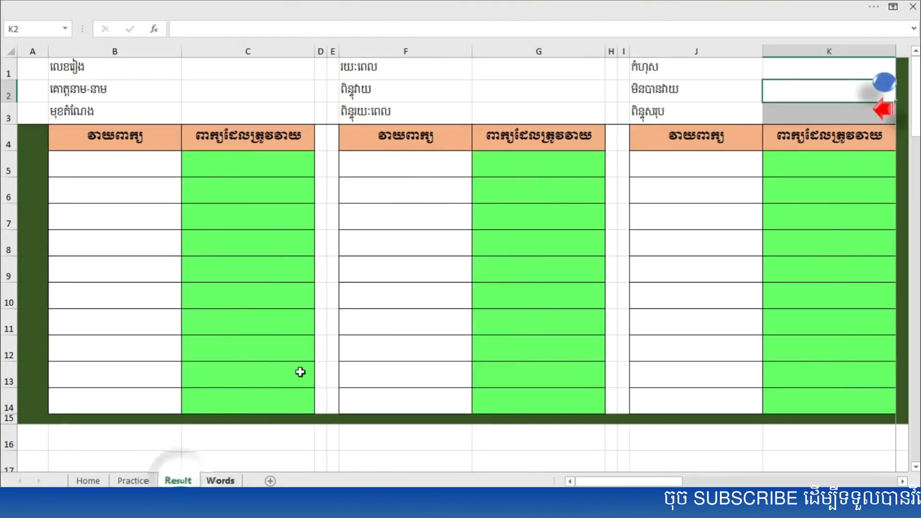
pyautogui.click(410, 266)
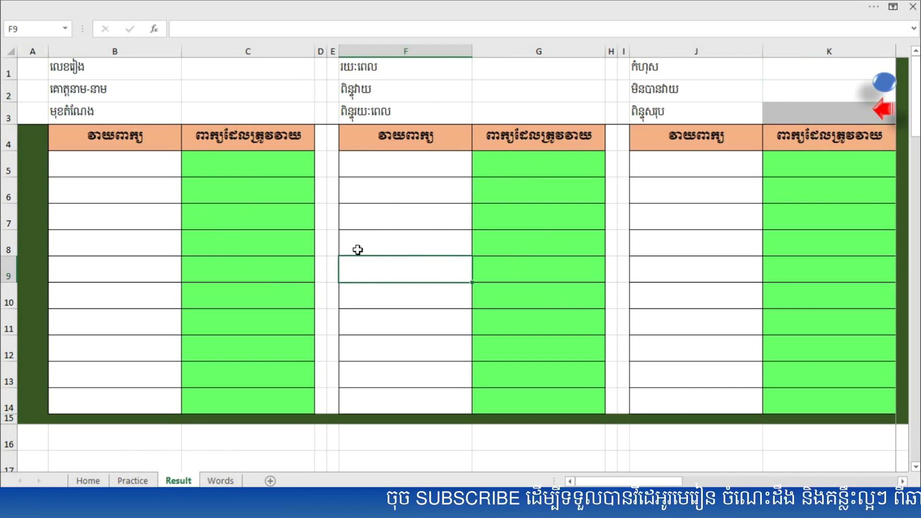
# - Return to the Practice sheet and select the timer cell J1
pyautogui.click(125, 482)
pyautogui.click(443, 221)
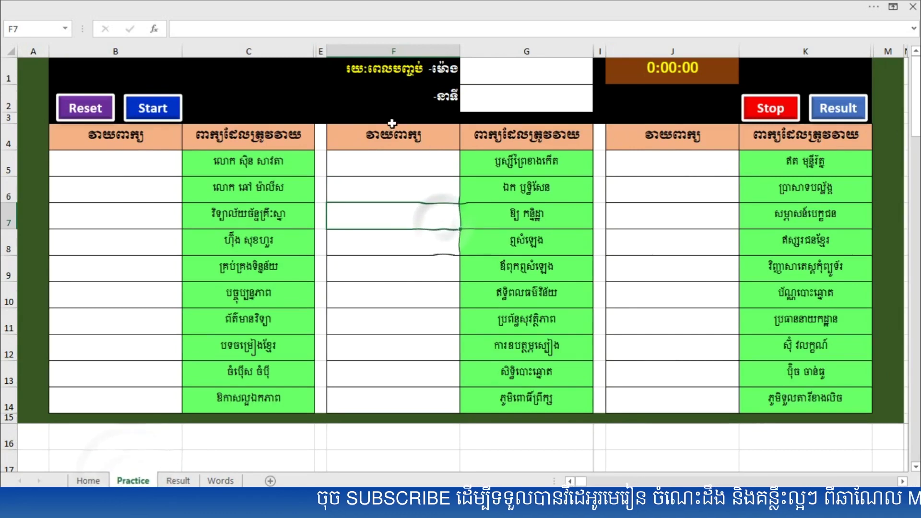
pyautogui.click(668, 72)
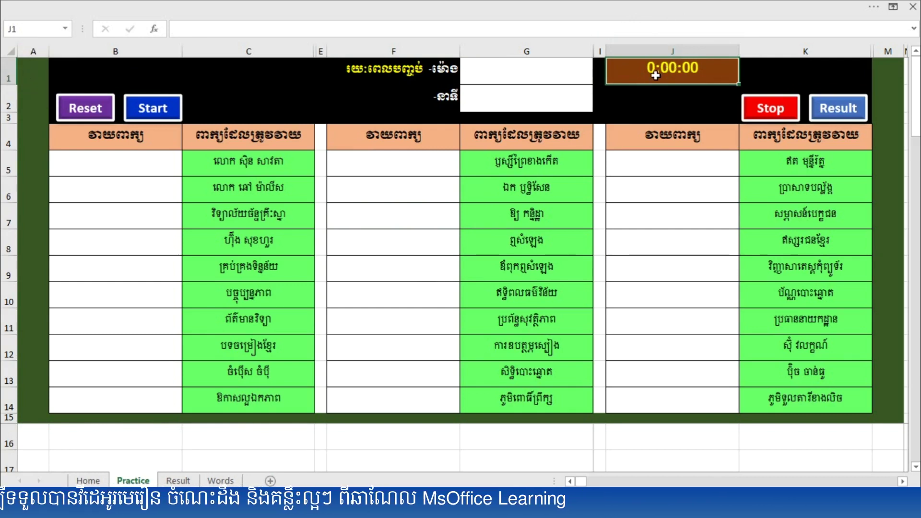
pyautogui.click(422, 7)
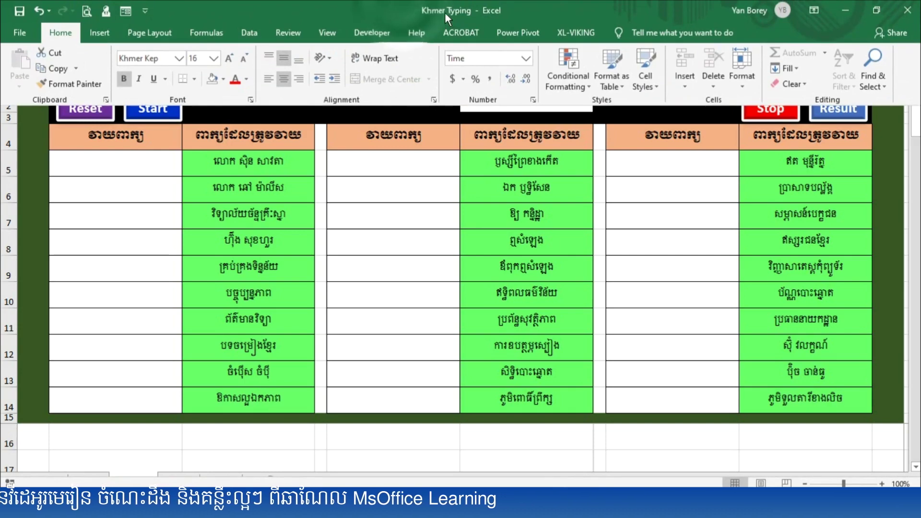
# - Open the Module1 code in the Visual Basic editor from the Developer tab
pyautogui.click(372, 33)
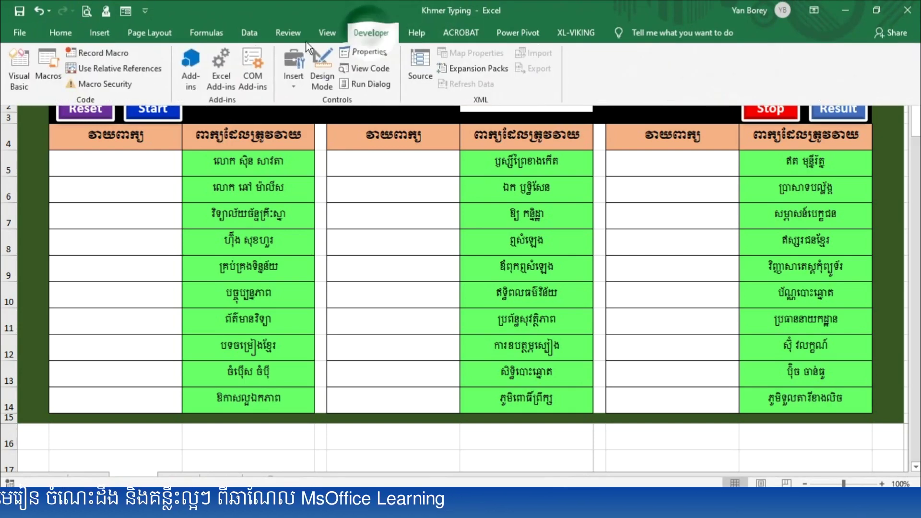
pyautogui.click(14, 78)
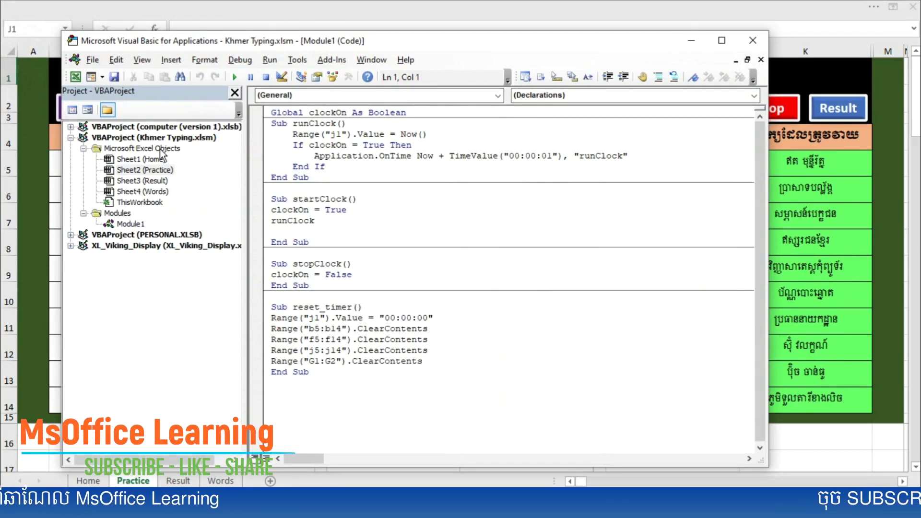
pyautogui.doubleClick(127, 224)
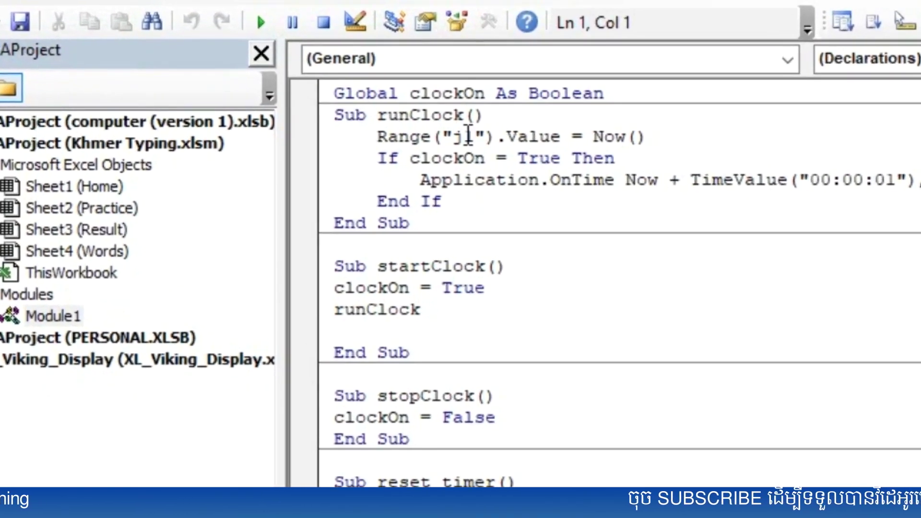
# - Change Range("j1") to Range("A1") in runClock and reset_timer, then close the editor
pyautogui.moveTo(427, 136); pyautogui.dragTo(419, 136)
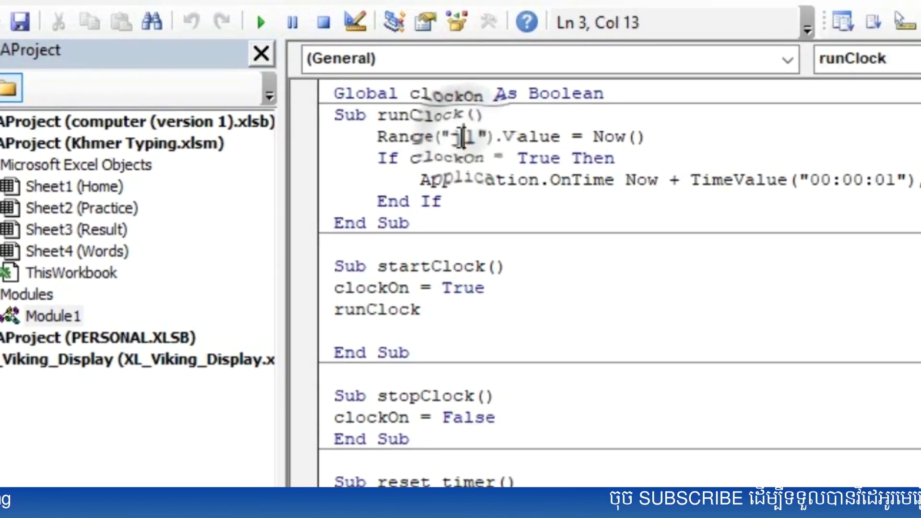
pyautogui.write('??')
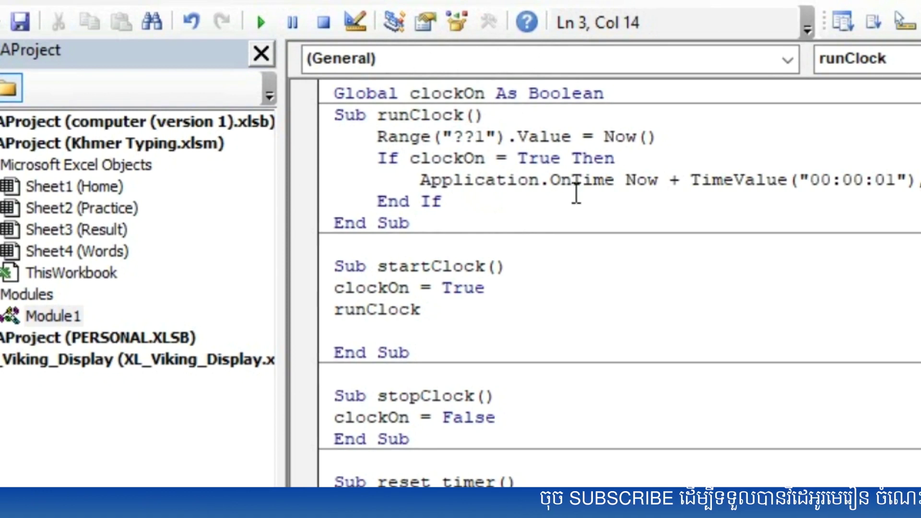
pyautogui.press('BackSpace')
pyautogui.press('BackSpace')
pyautogui.write('A')
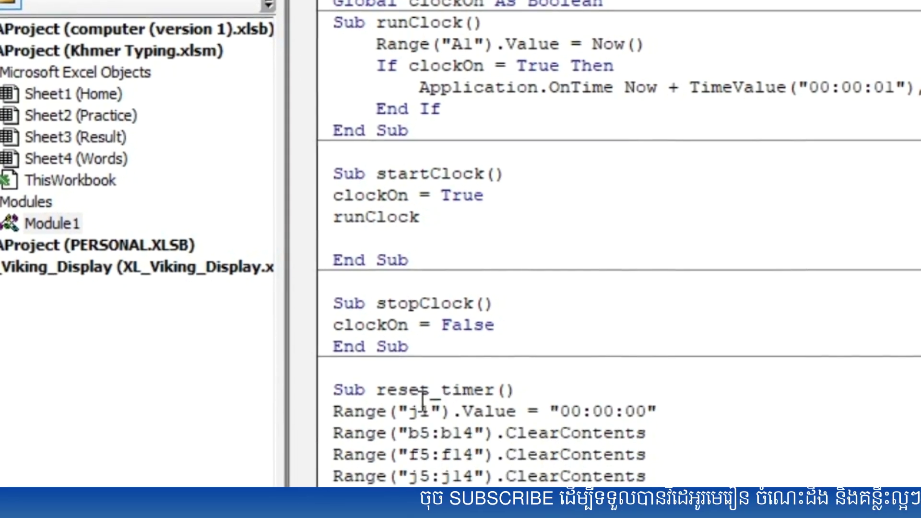
pyautogui.moveTo(406, 315); pyautogui.dragTo(417, 315)
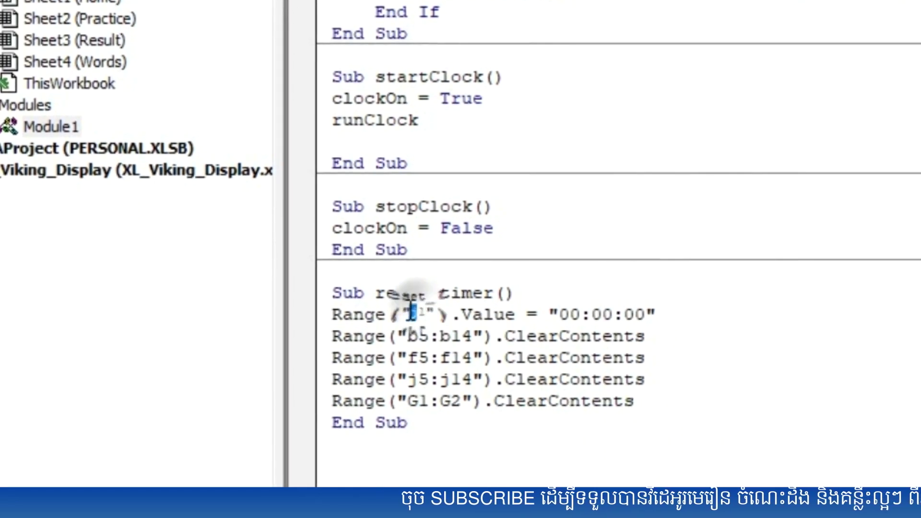
pyautogui.write('A')
pyautogui.click(403, 468)
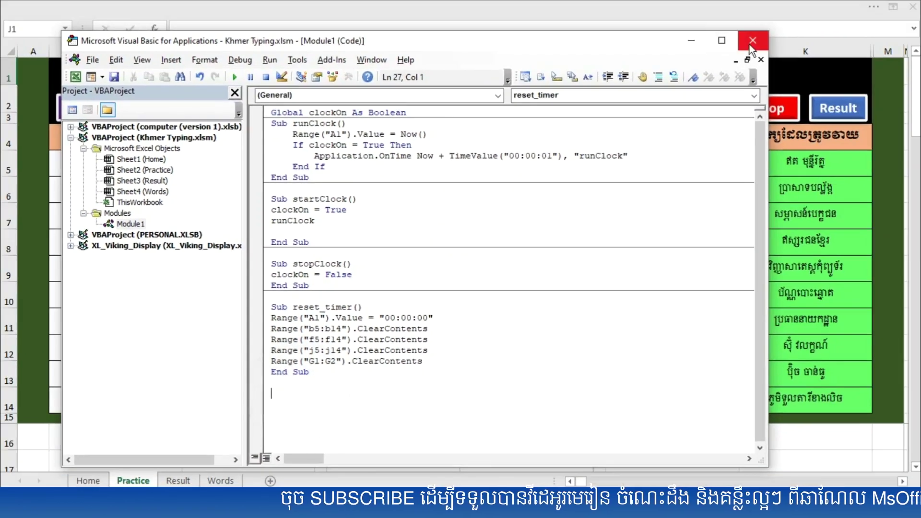
pyautogui.click(749, 44)
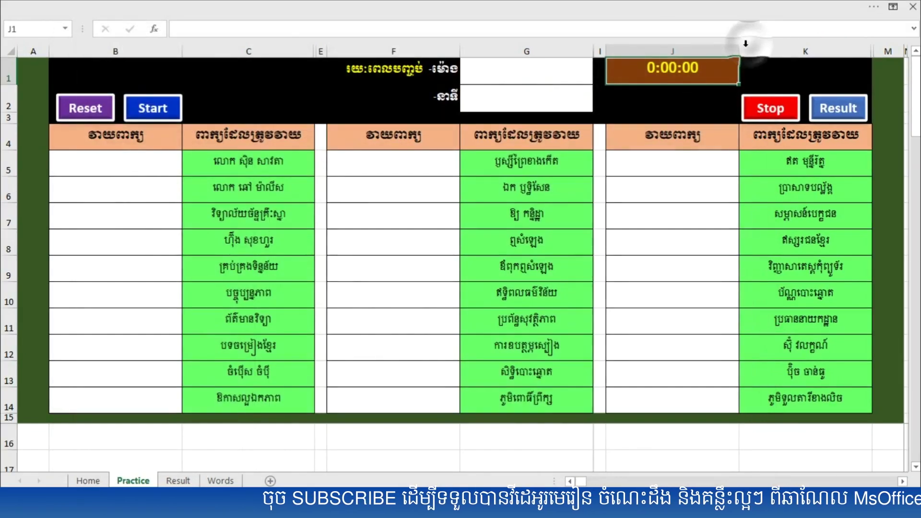
# - After the protected-sheet warning on J1, unprotect the Practice sheet via Review and select A1
pyautogui.doubleClick(679, 77)
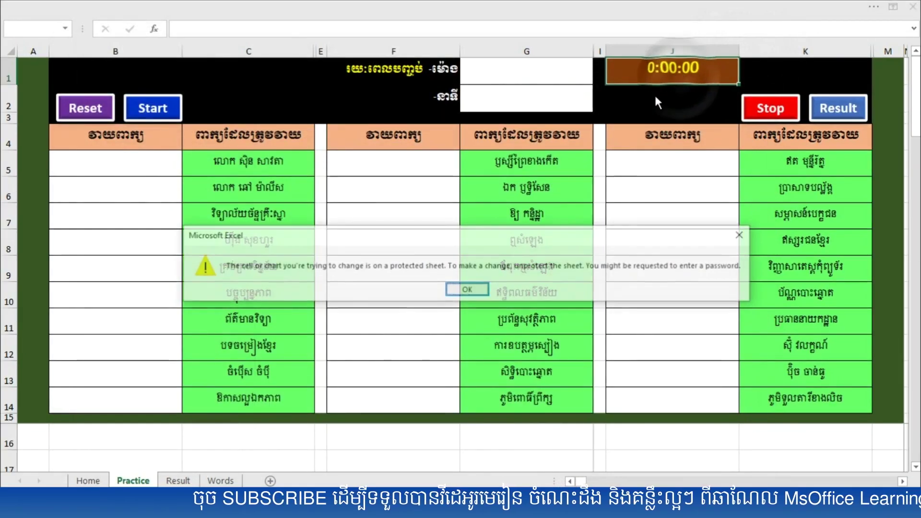
pyautogui.click(742, 236)
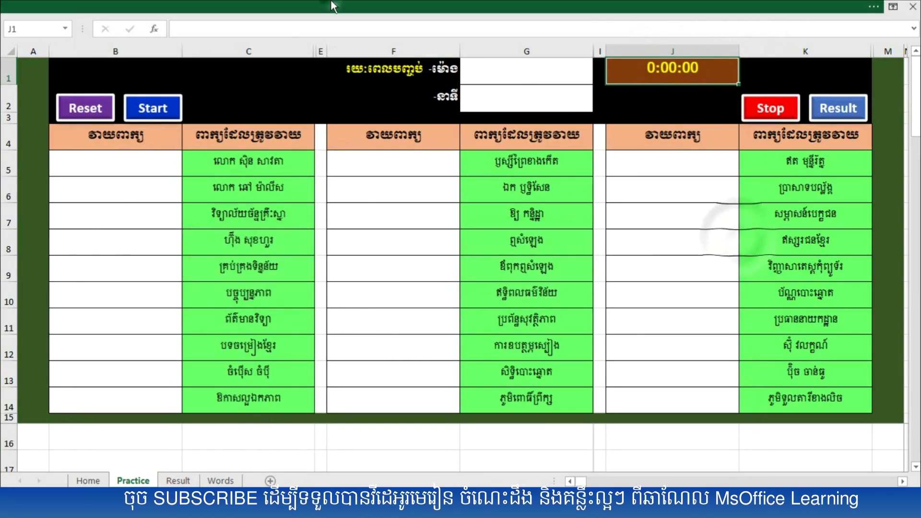
pyautogui.click(361, 7)
pyautogui.click(297, 34)
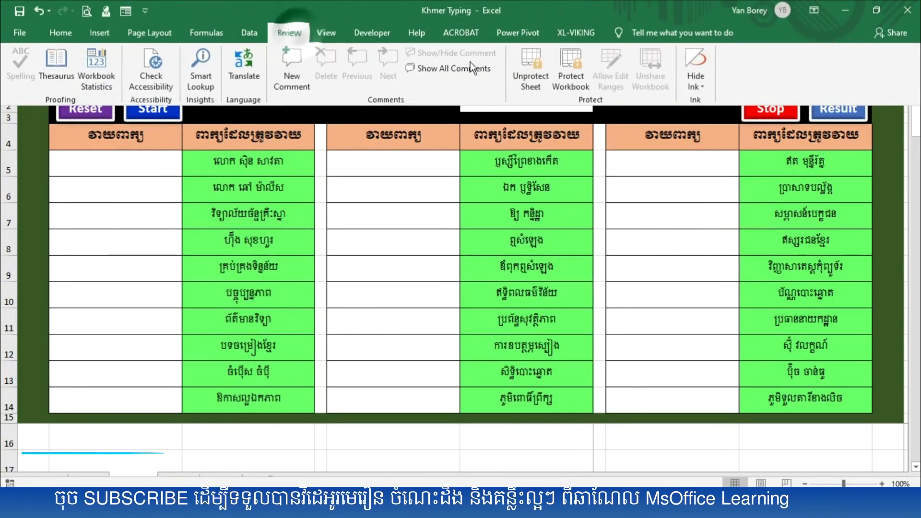
pyautogui.click(522, 71)
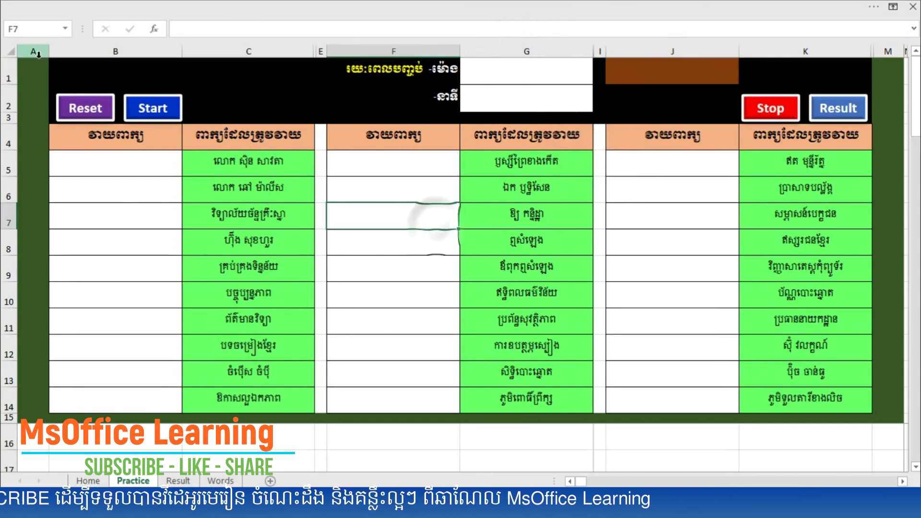
pyautogui.click(31, 73)
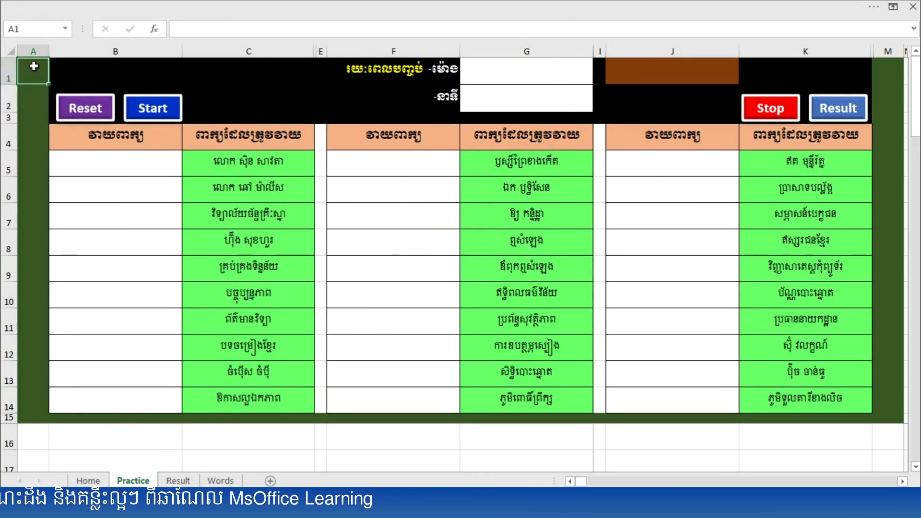
pyautogui.click(94, 480)
pyautogui.click(36, 72)
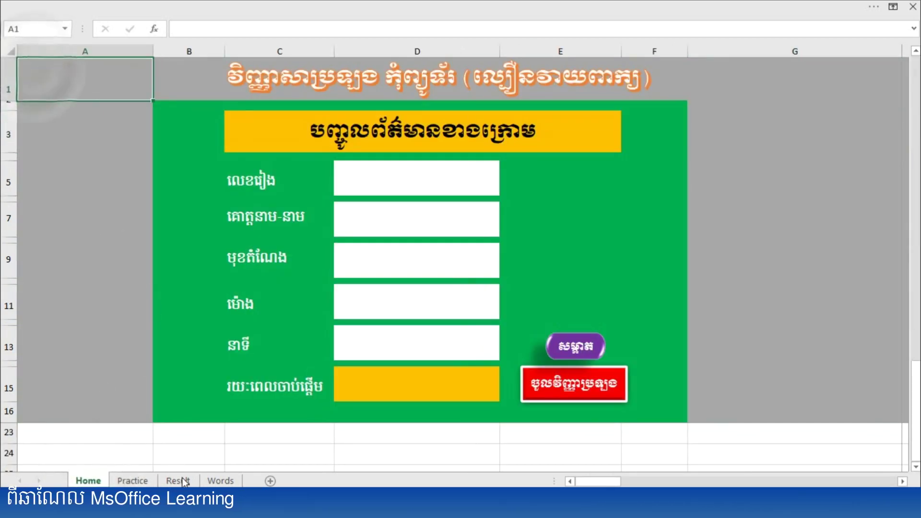
pyautogui.click(177, 479)
pyautogui.click(30, 69)
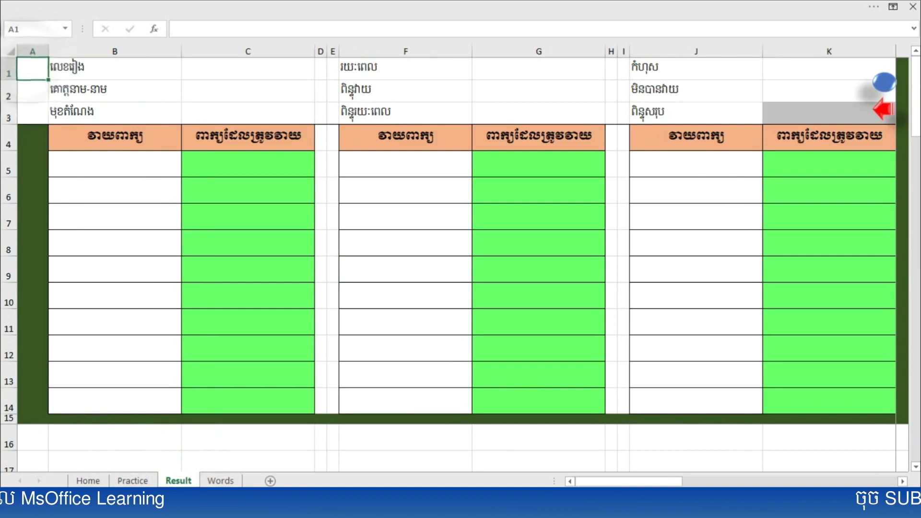
pyautogui.click(218, 480)
pyautogui.click(46, 74)
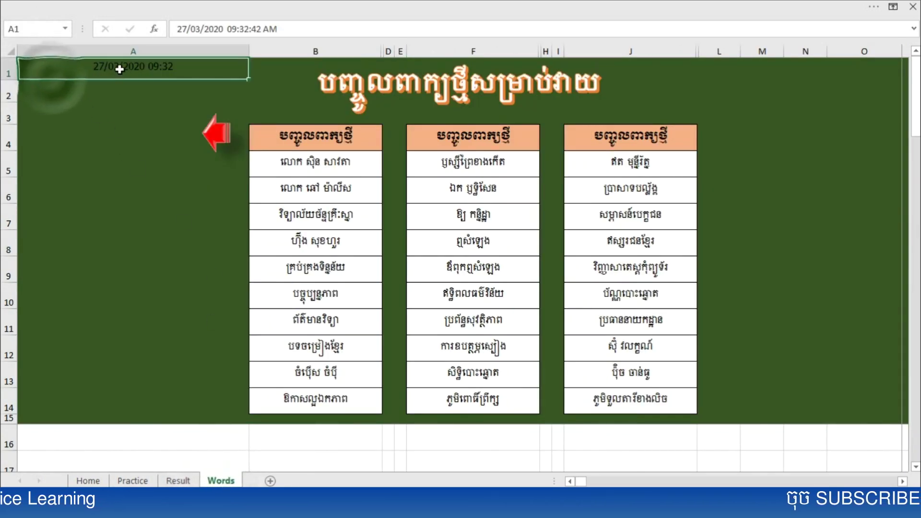
pyautogui.click(133, 481)
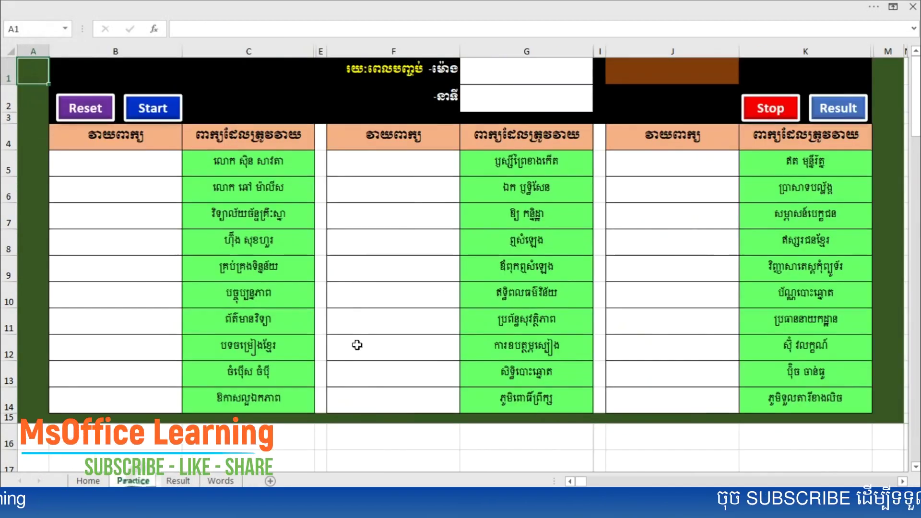
pyautogui.click(655, 68)
pyautogui.click(178, 481)
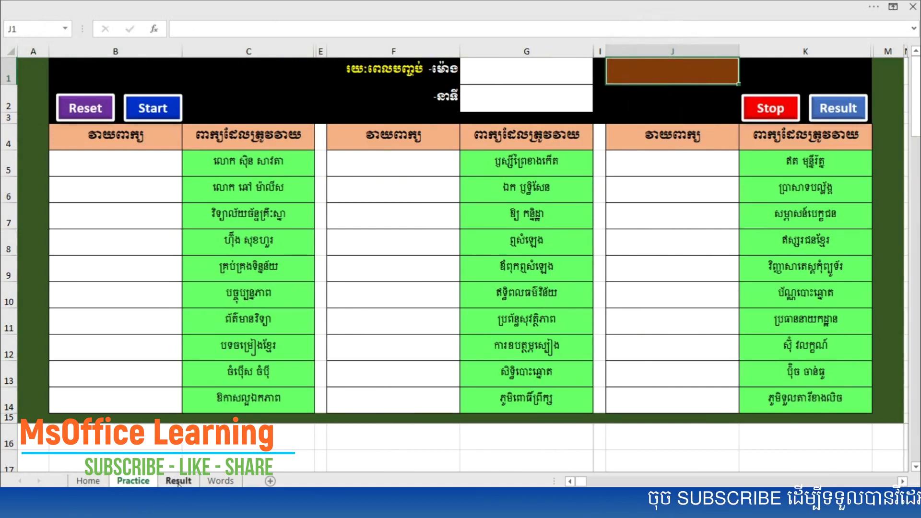
pyautogui.click(684, 71)
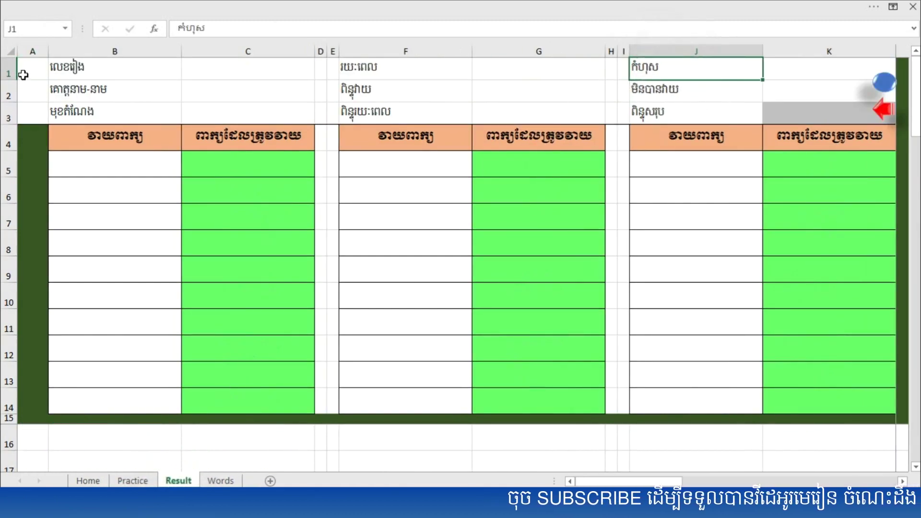
pyautogui.click(35, 66)
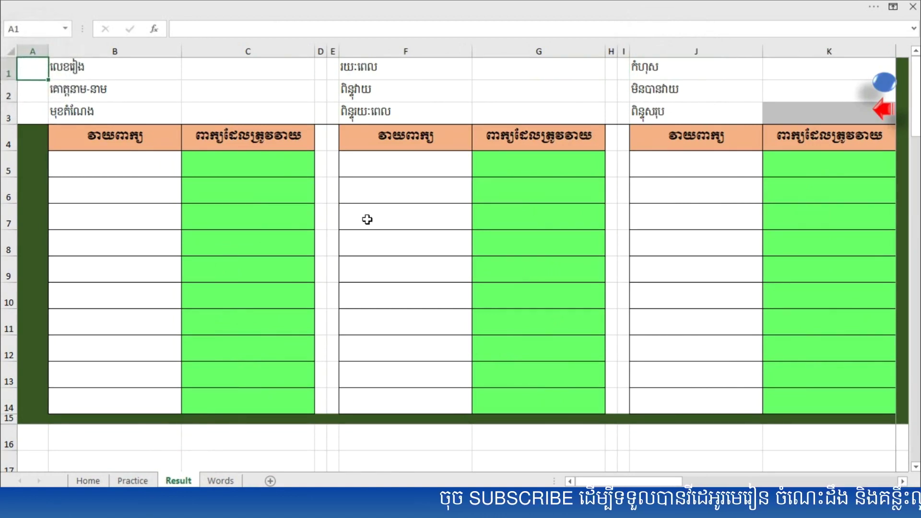
pyautogui.click(133, 480)
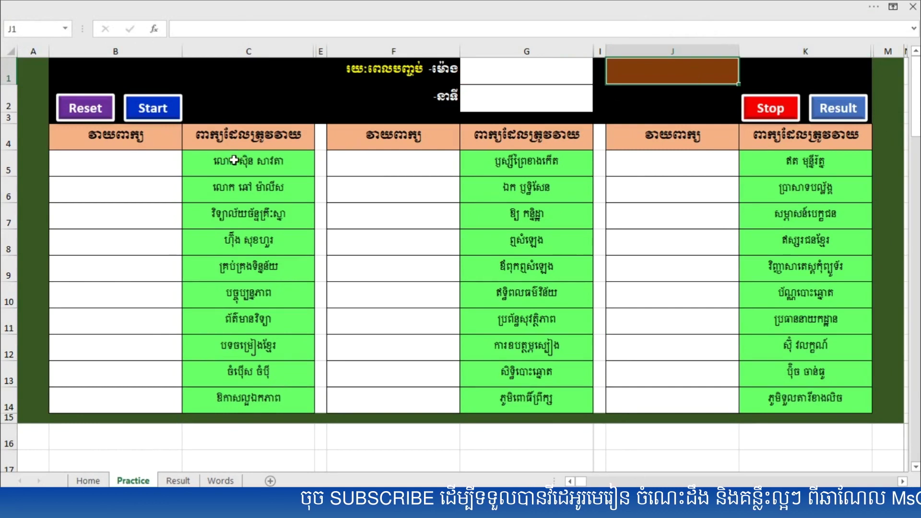
# - Start the clock running in A1 and widen column A so the time shows
pyautogui.click(39, 67)
pyautogui.click(149, 108)
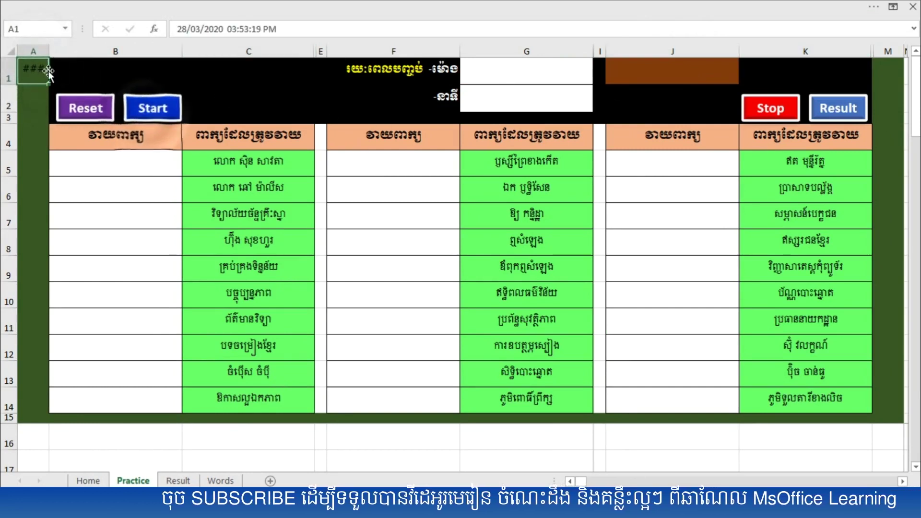
pyautogui.moveTo(45, 47); pyautogui.dragTo(125, 48)
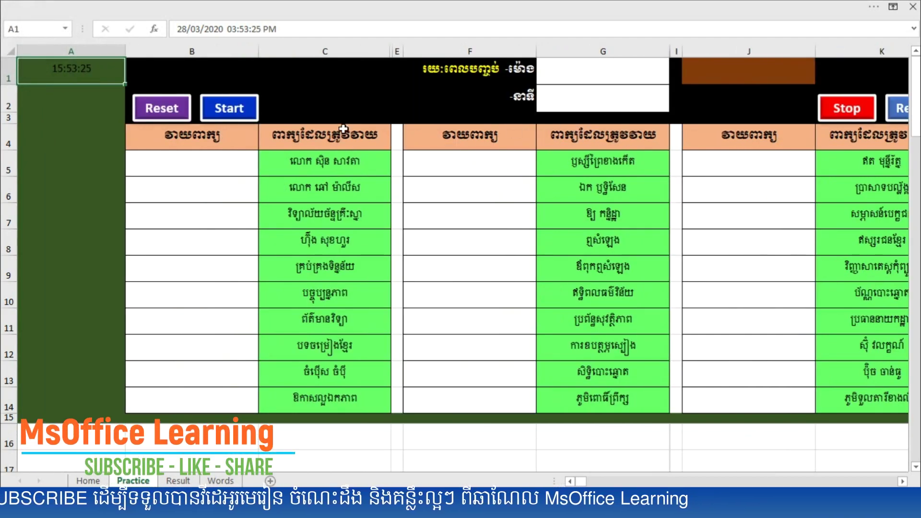
# - Draw a rectangle shape over cells B6:C7
pyautogui.click(268, 6)
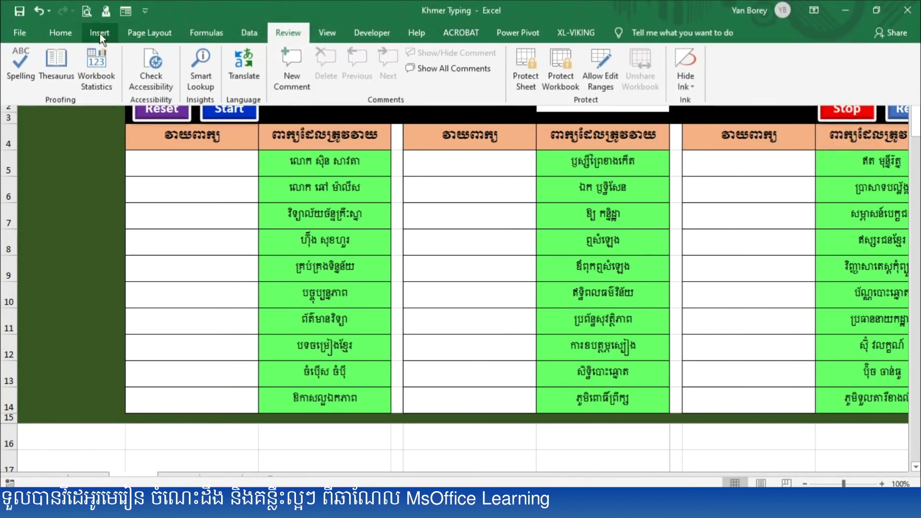
pyautogui.click(100, 34)
pyautogui.click(165, 68)
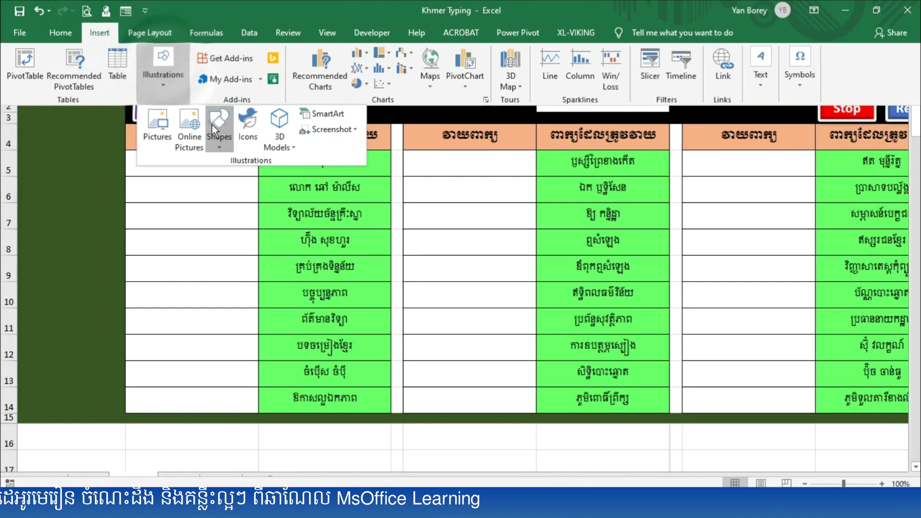
pyautogui.click(217, 123)
pyautogui.click(254, 177)
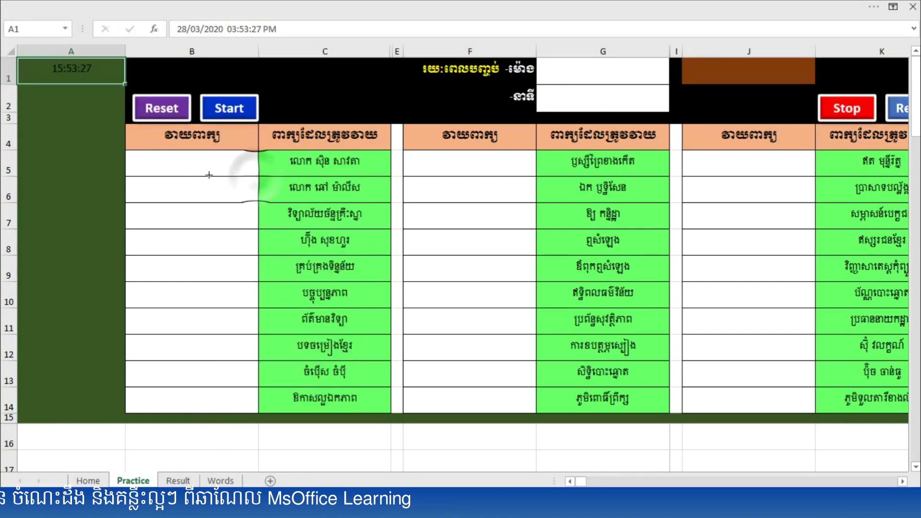
pyautogui.moveTo(186, 173); pyautogui.dragTo(398, 236)
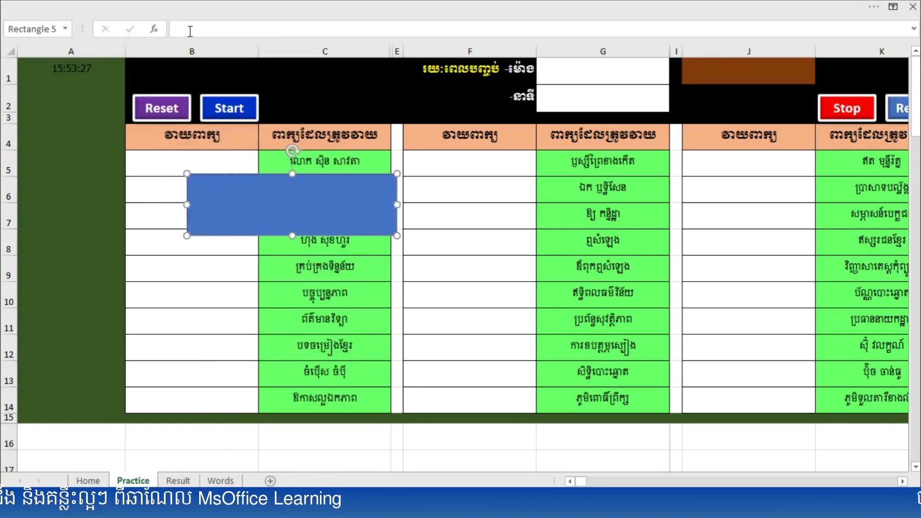
# - Link the rectangle's text to =$A$1 and shrink it to fit cell B6
pyautogui.write('=')
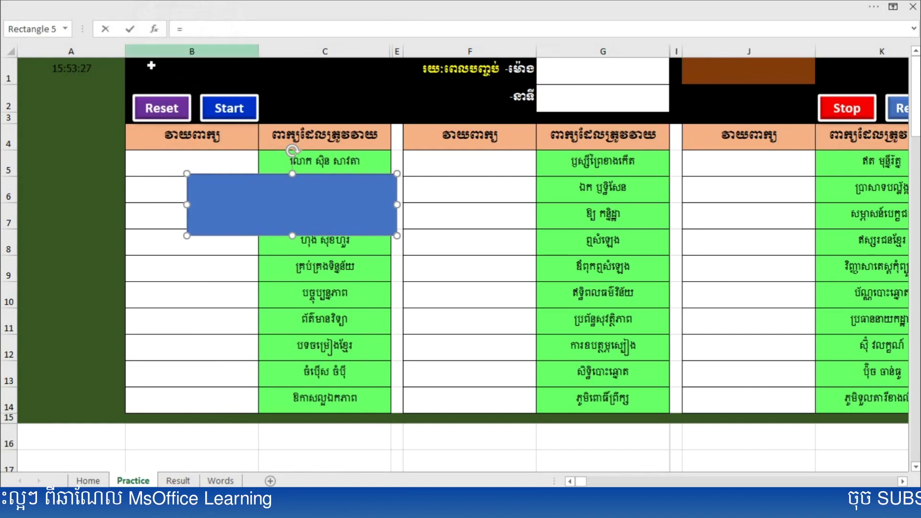
pyautogui.click(72, 69)
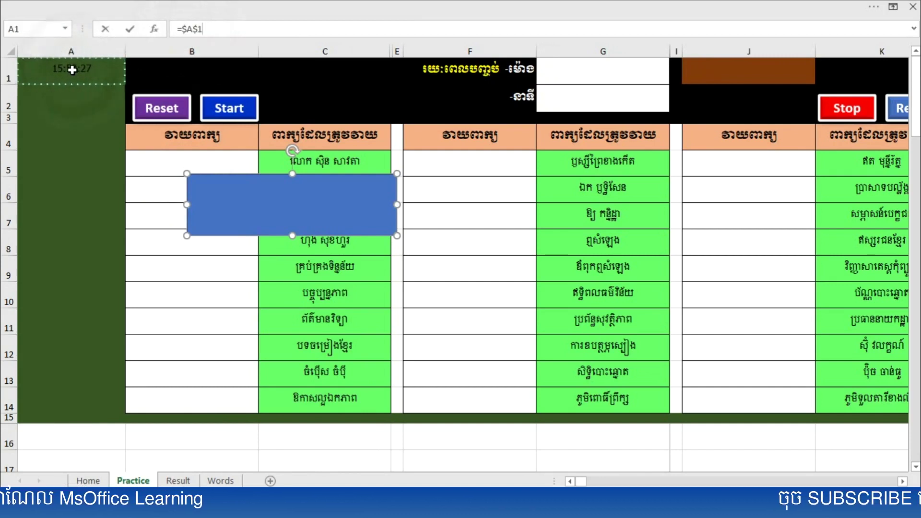
pyautogui.moveTo(397, 236); pyautogui.dragTo(266, 203)
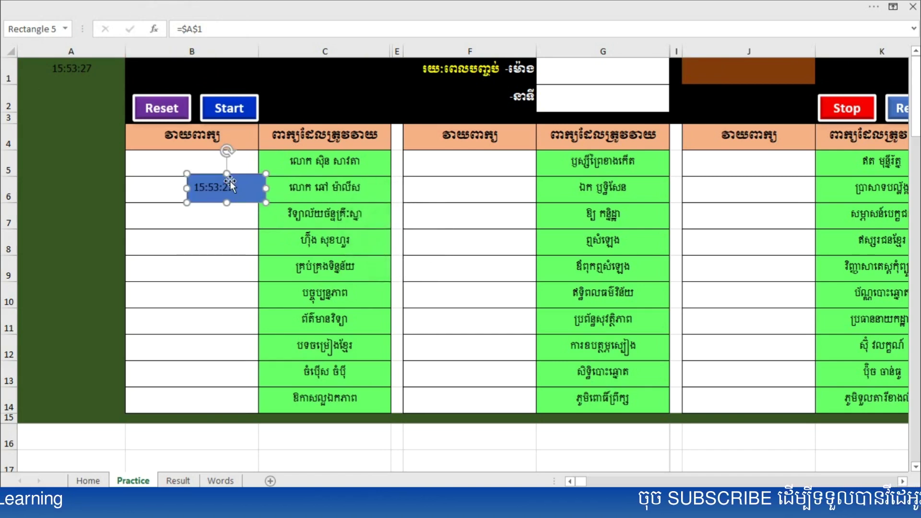
pyautogui.click(182, 9)
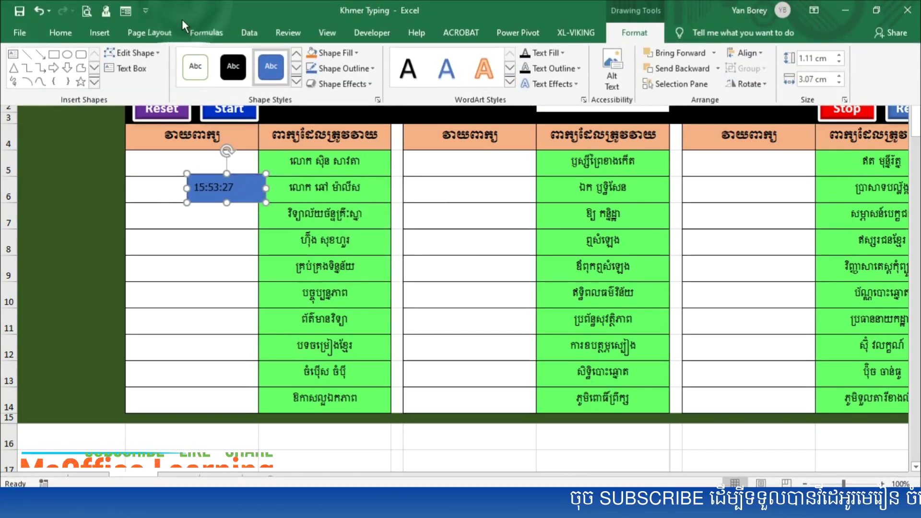
# - Centre the clock text and set it to 20-point Impact
pyautogui.click(55, 36)
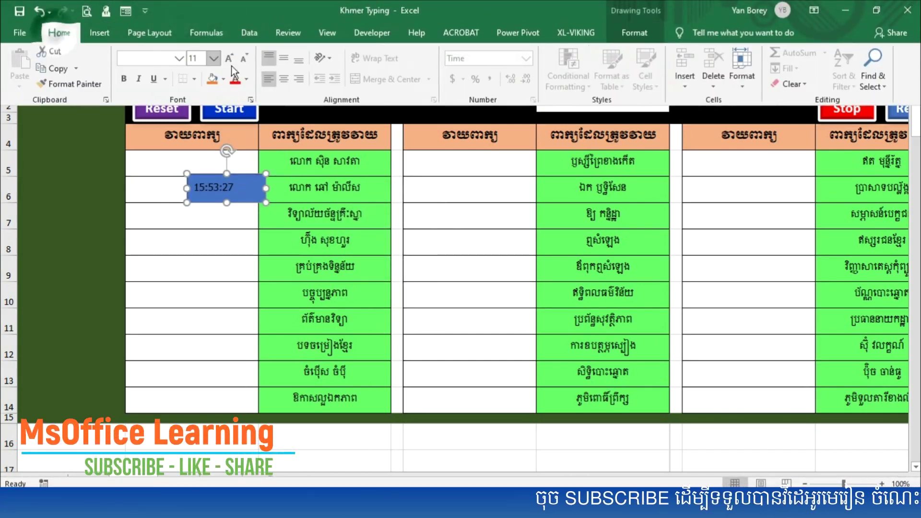
pyautogui.click(286, 78)
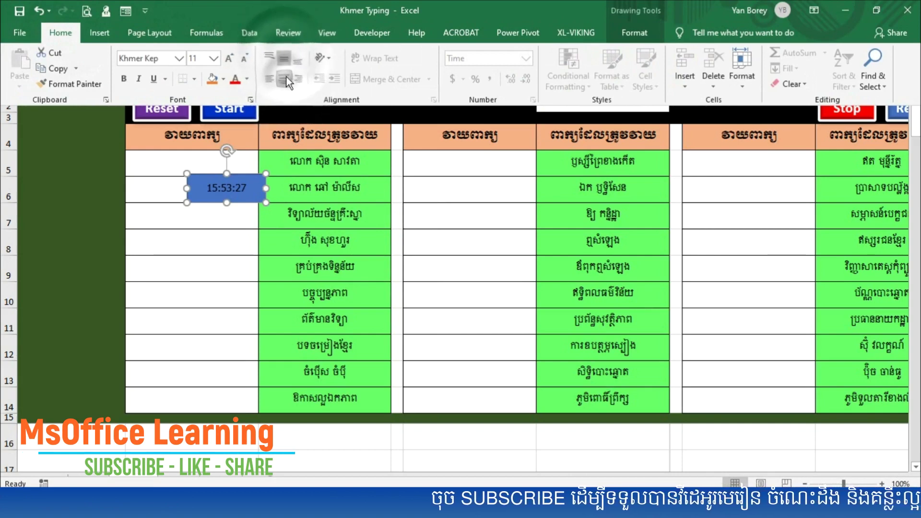
pyautogui.click(186, 61)
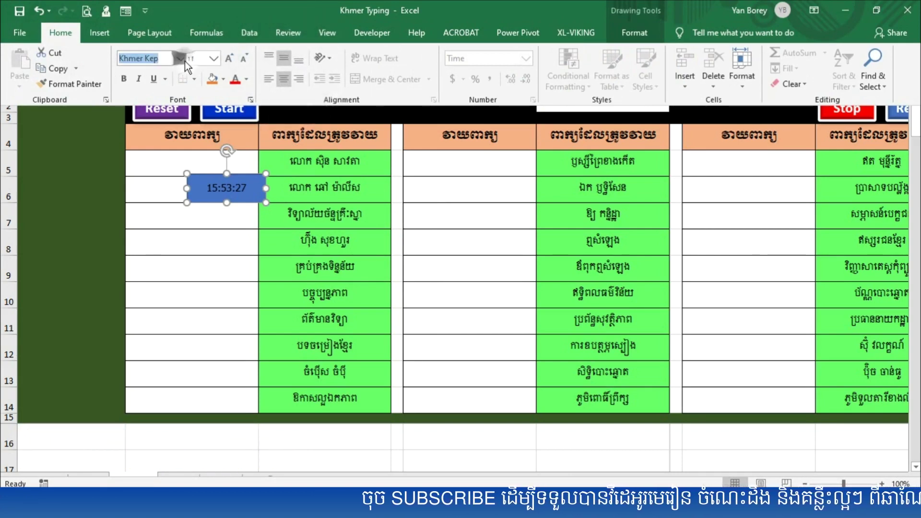
pyautogui.scroll(-3, 206, 179)
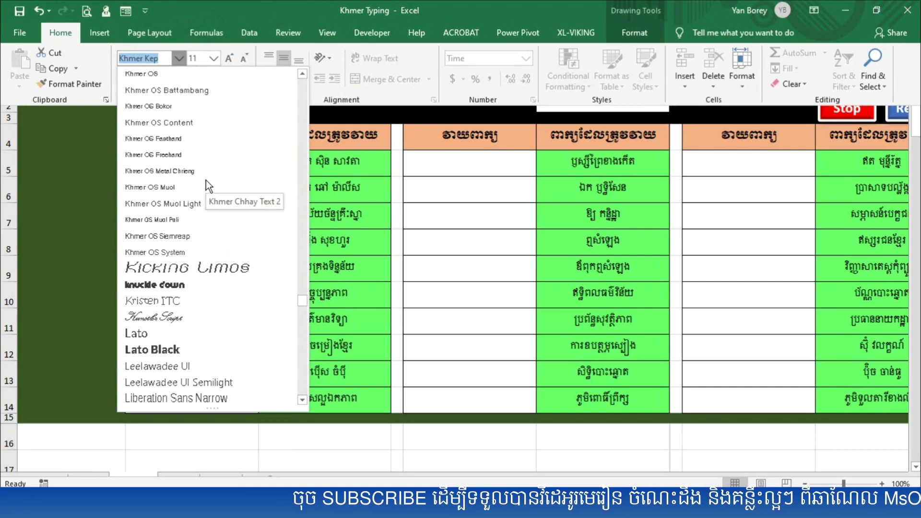
pyautogui.scroll(5, 205, 180)
pyautogui.scroll(5, 206, 180)
pyautogui.scroll(3, 206, 180)
pyautogui.scroll(5, 205, 180)
pyautogui.scroll(5, 206, 180)
pyautogui.scroll(10, 205, 180)
pyautogui.scroll(10, 206, 180)
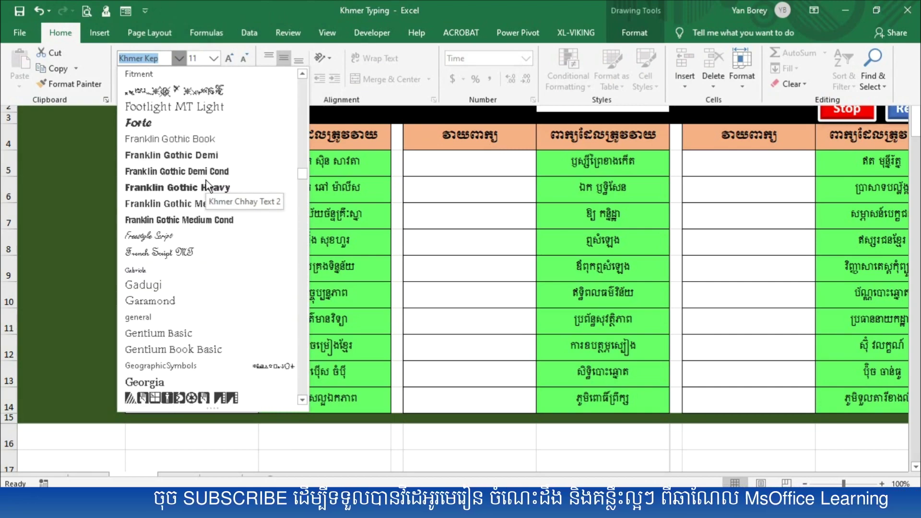
pyautogui.scroll(-3, 206, 181)
pyautogui.scroll(-5, 206, 186)
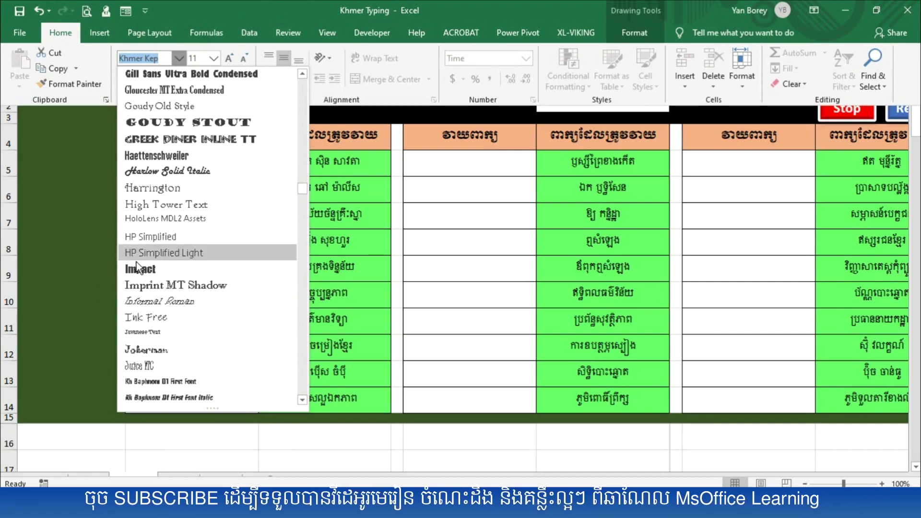
pyautogui.click(139, 269)
pyautogui.click(230, 57)
pyautogui.click(230, 57)
pyautogui.click(229, 57)
pyautogui.click(230, 56)
pyautogui.click(229, 56)
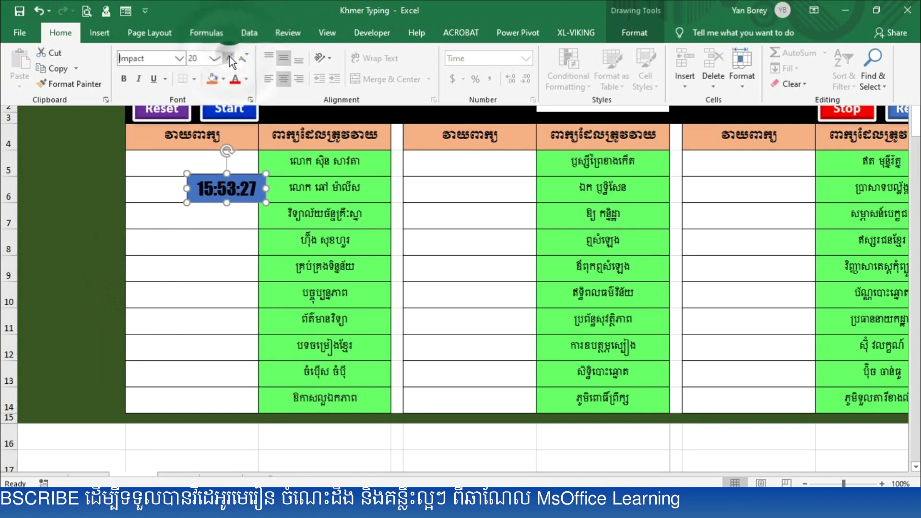
# - Give the clock box a purple fill and a preset effect, then move it above column J
pyautogui.click(634, 32)
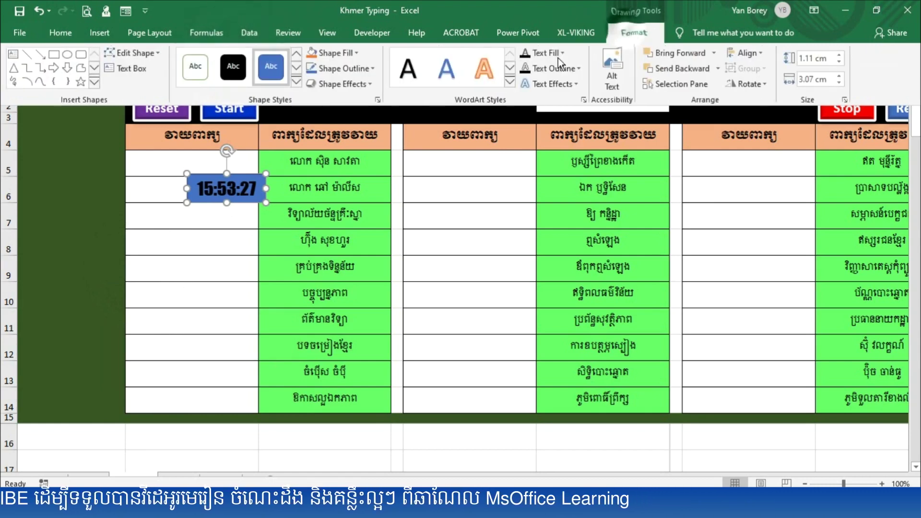
pyautogui.click(325, 52)
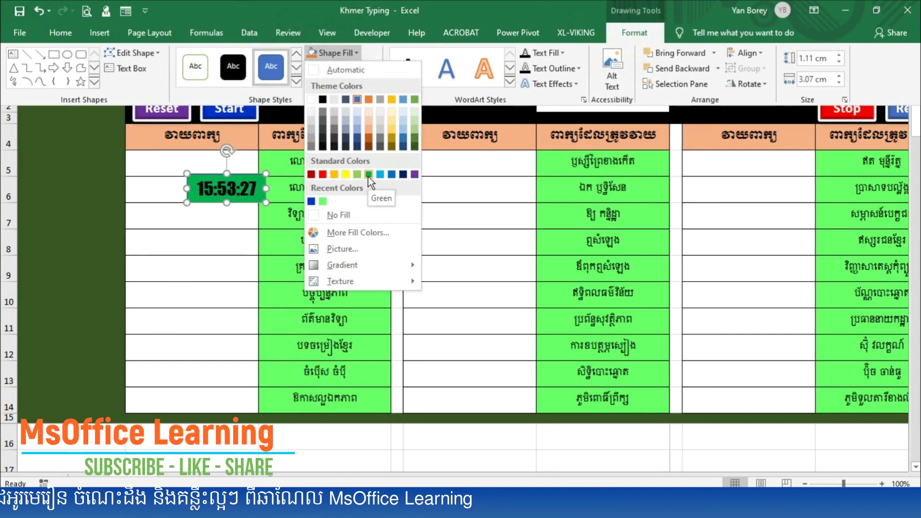
pyautogui.click(411, 172)
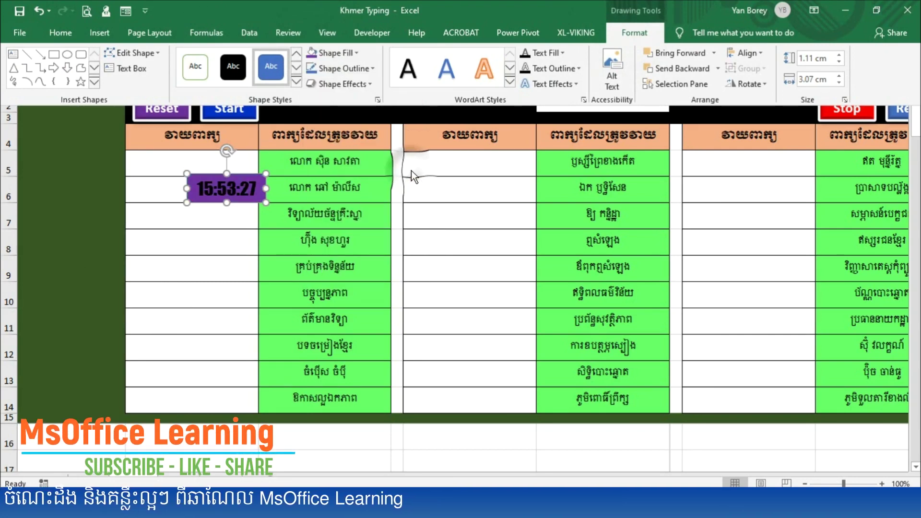
pyautogui.click(340, 85)
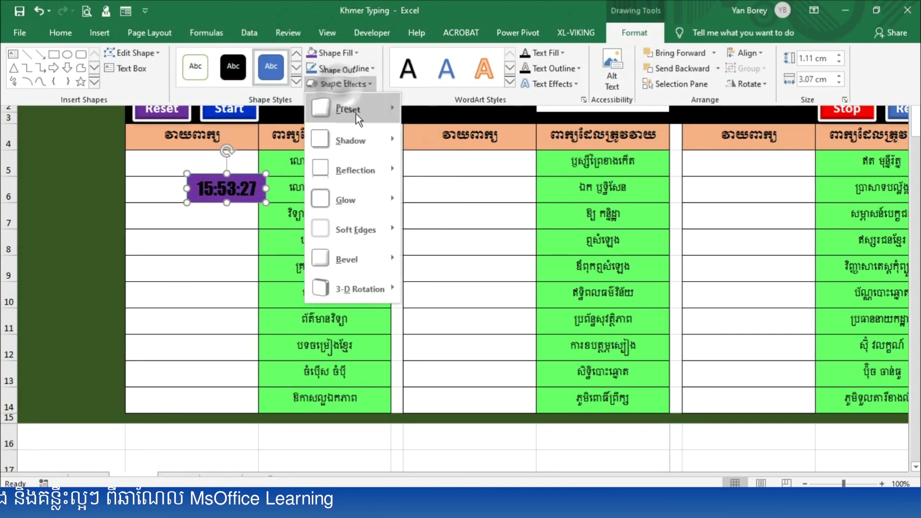
pyautogui.moveTo(349, 110)
pyautogui.click(426, 191)
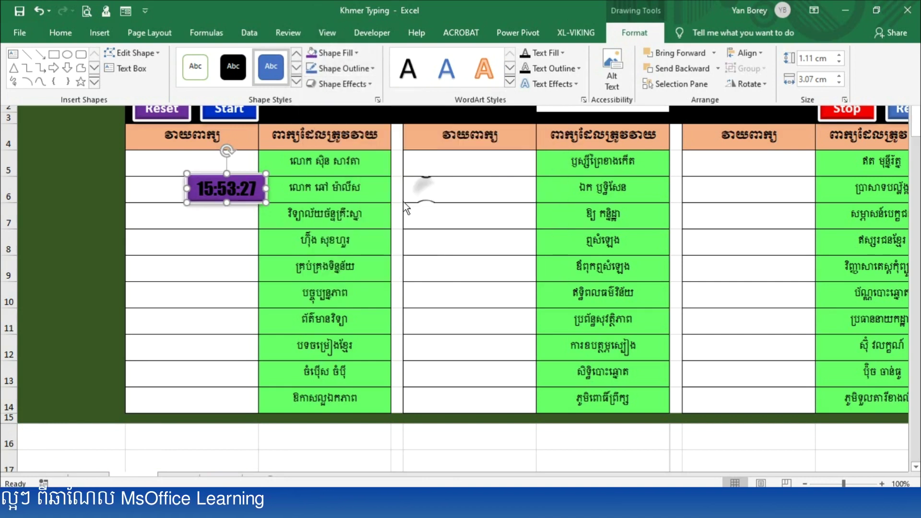
pyautogui.hotkey('ctrl', 'shift', 'F1')
pyautogui.moveTo(250, 202); pyautogui.dragTo(773, 113)
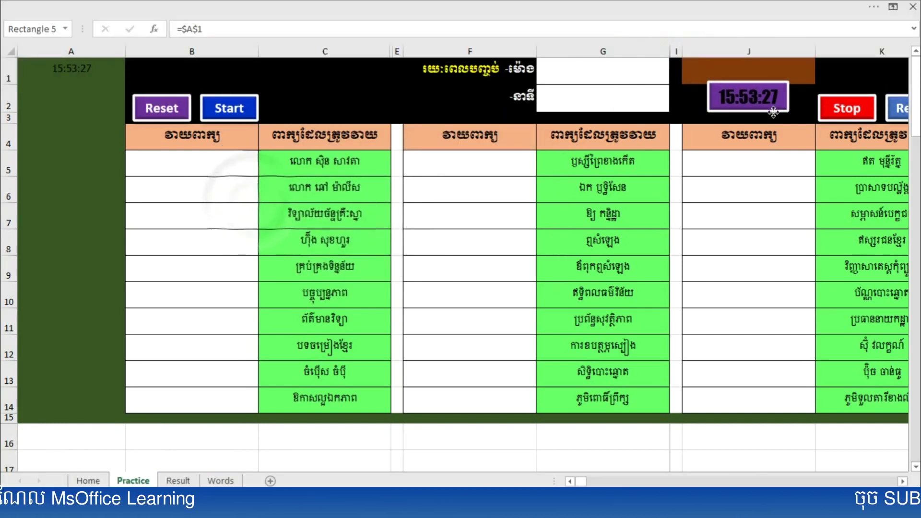
# - Narrow column A on the Practice sheet and start the timer running
pyautogui.click(406, 143)
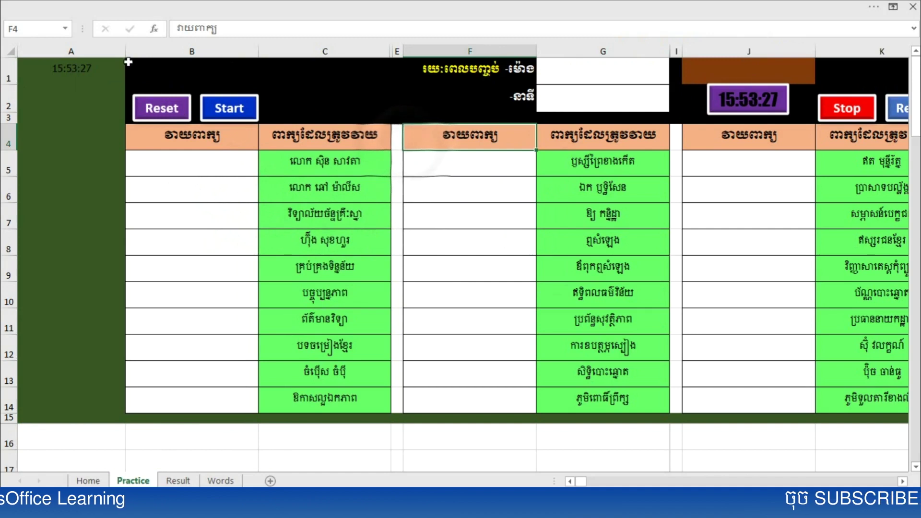
pyautogui.moveTo(125, 55); pyautogui.dragTo(44, 54)
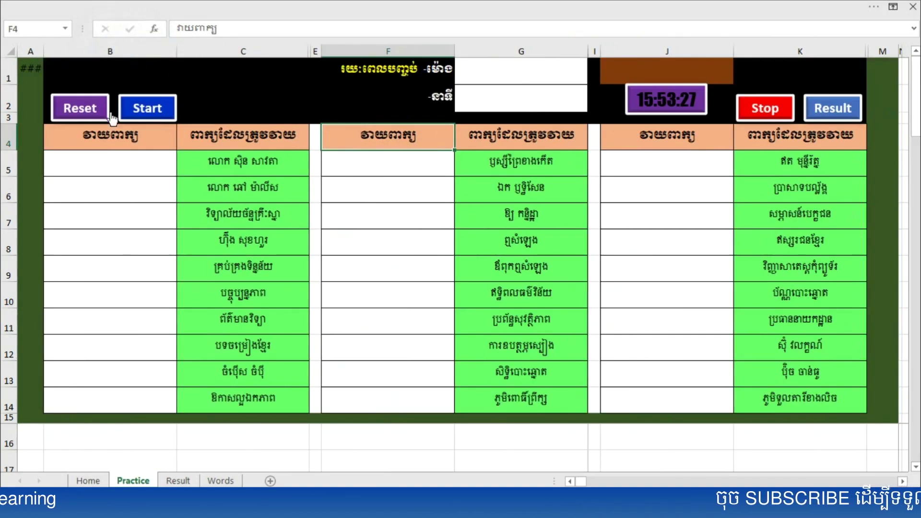
pyautogui.click(119, 170)
pyautogui.click(147, 108)
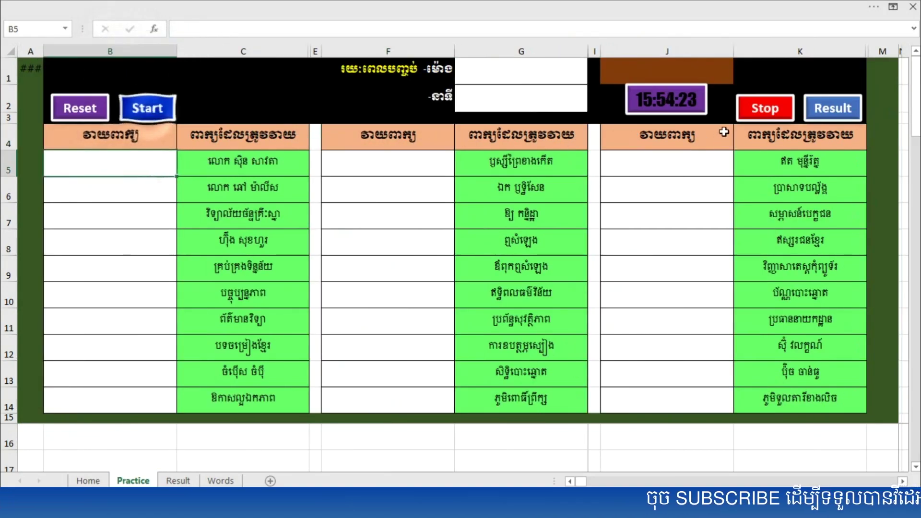
# - Stop and reset the timer so the purple clock box reads 0:00:00
pyautogui.click(680, 111)
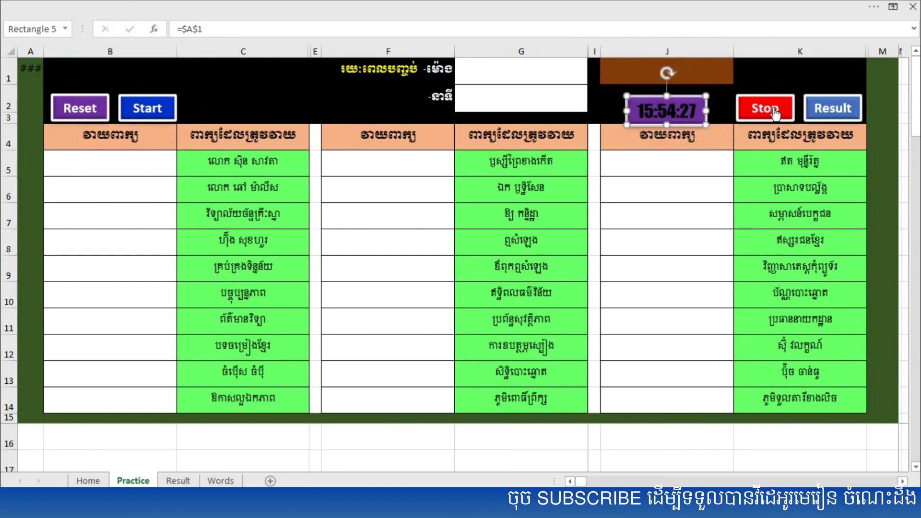
pyautogui.click(71, 109)
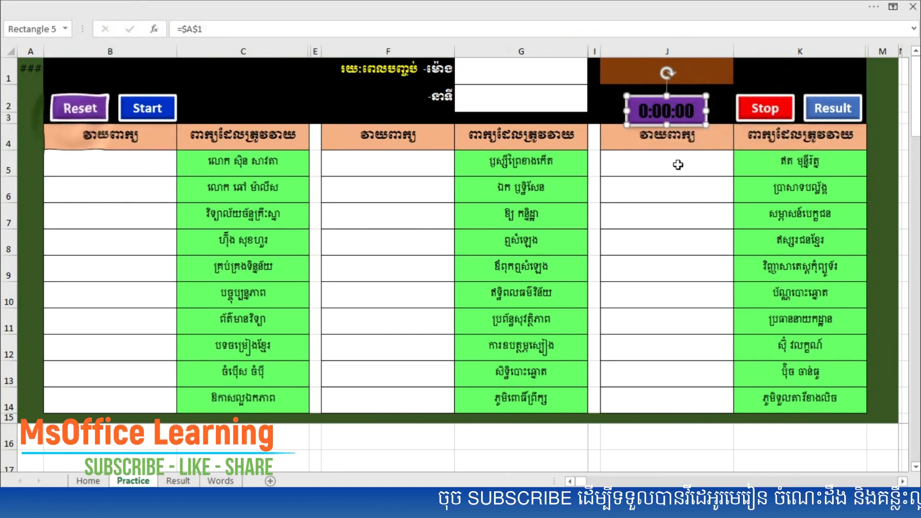
pyautogui.click(668, 190)
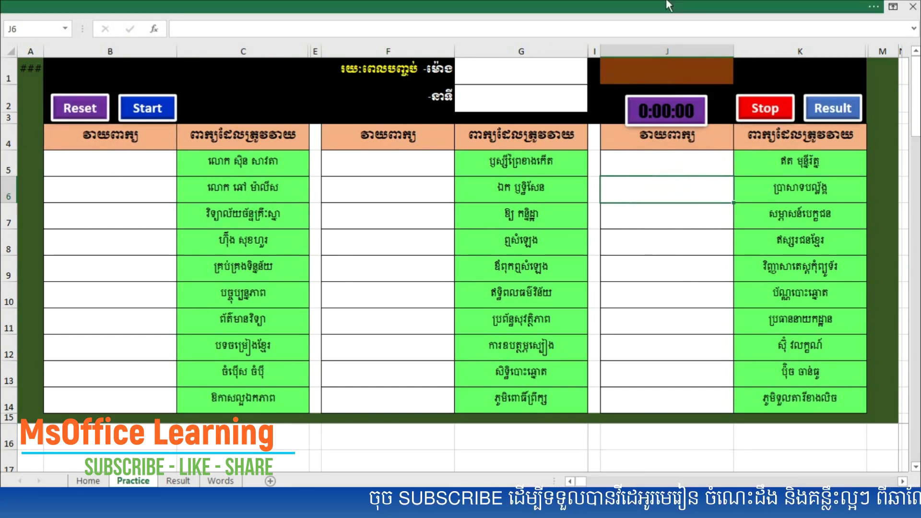
pyautogui.click(640, 84)
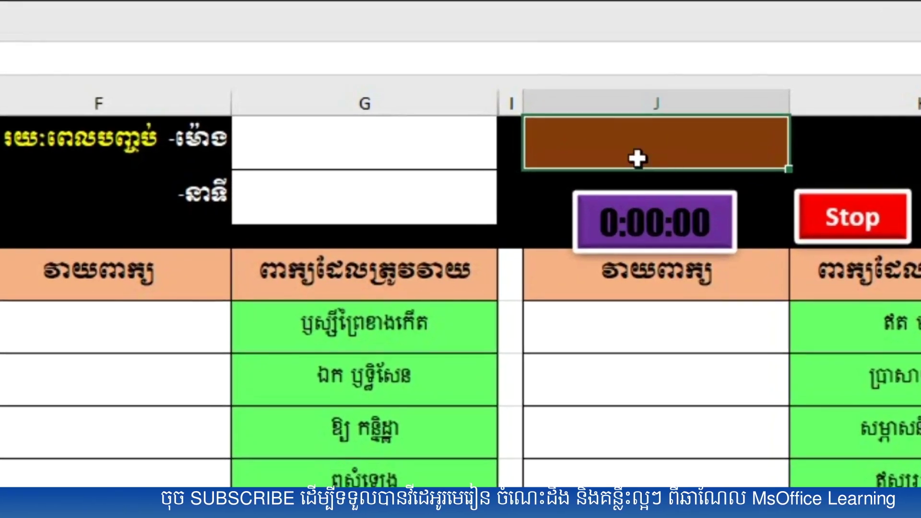
# - Enter =TIME(G1,G2,0) in J1 to build the end time from hour G1 and minute G2
pyautogui.click(614, 136)
pyautogui.write('=')
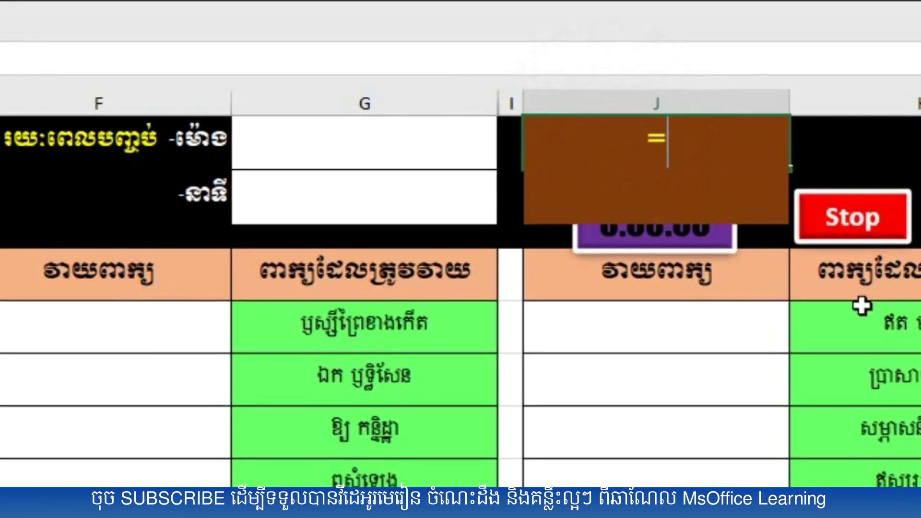
pyautogui.write('t')
pyautogui.press('BackSpace')
pyautogui.write('time(')
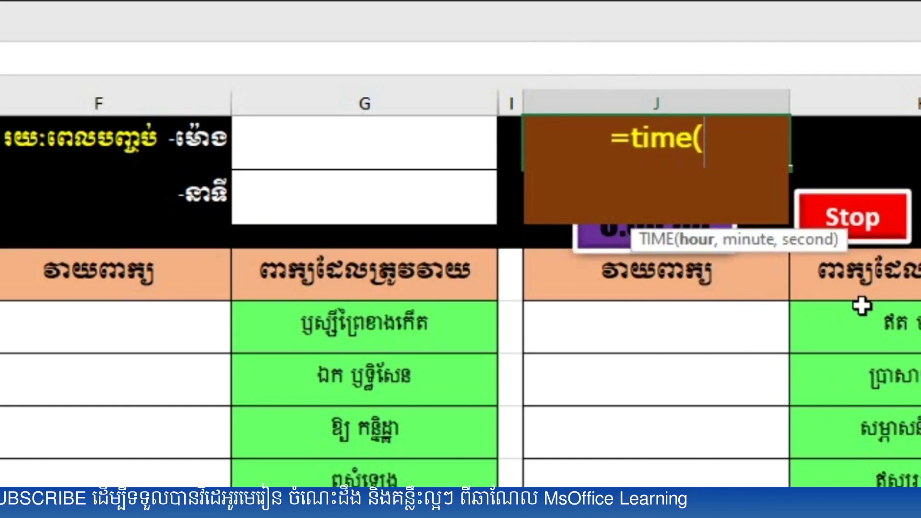
pyautogui.click(331, 150)
pyautogui.write(',')
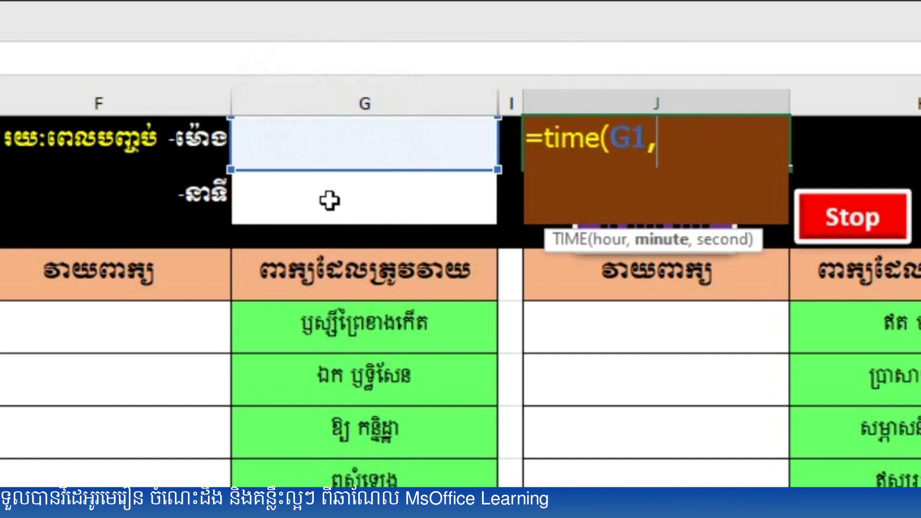
pyautogui.click(333, 208)
pyautogui.write(',')
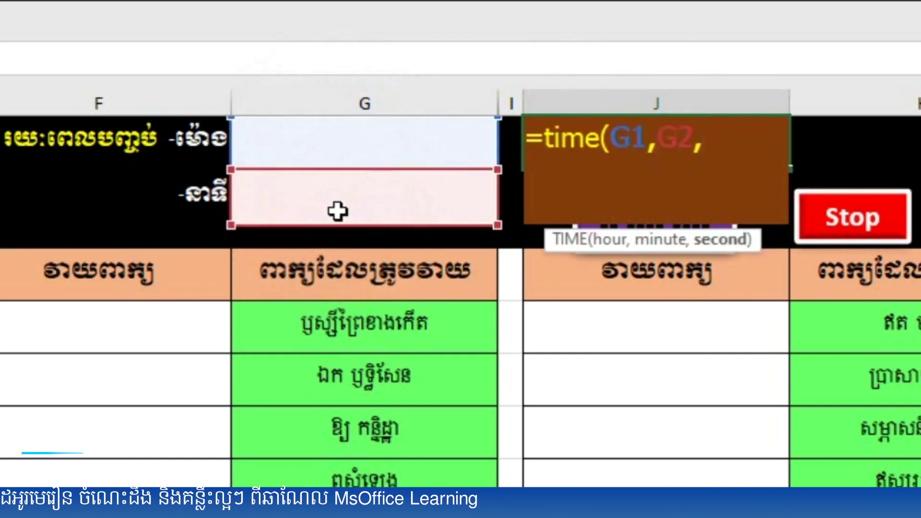
pyautogui.write('00')
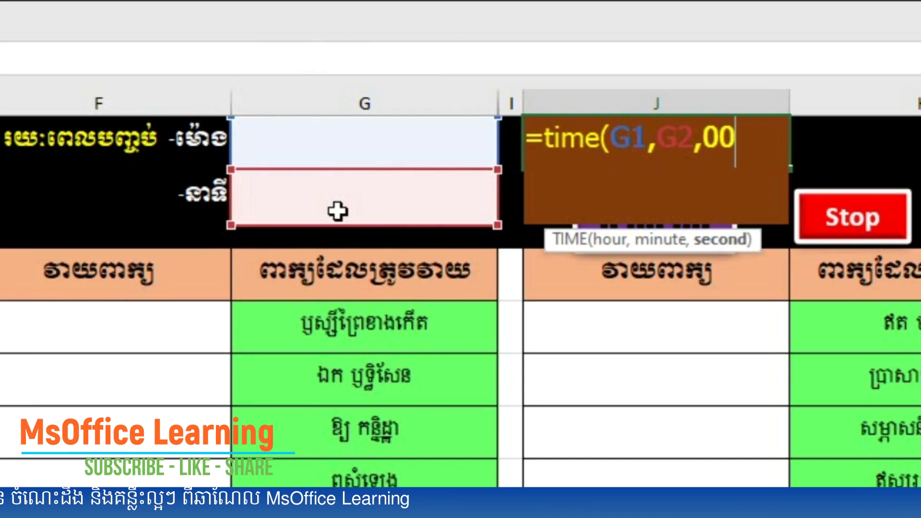
pyautogui.write(')')
pyautogui.press('Return')
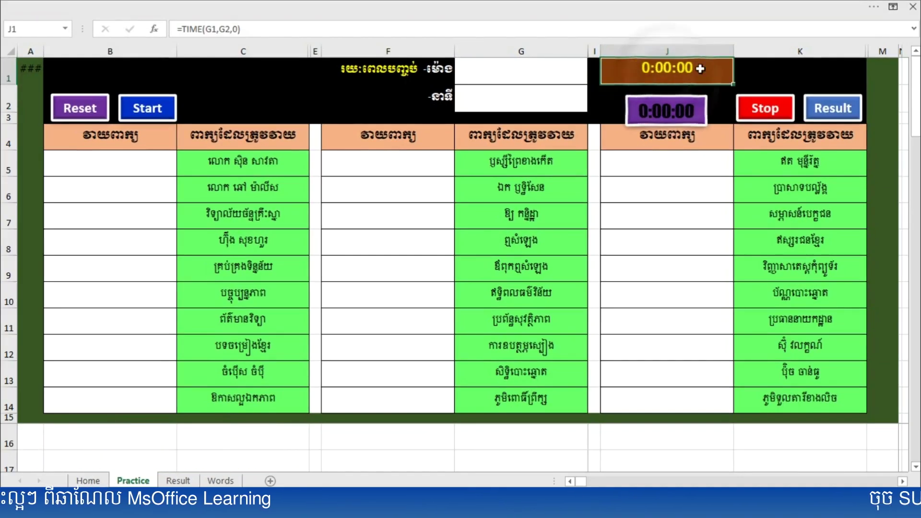
pyautogui.click(88, 481)
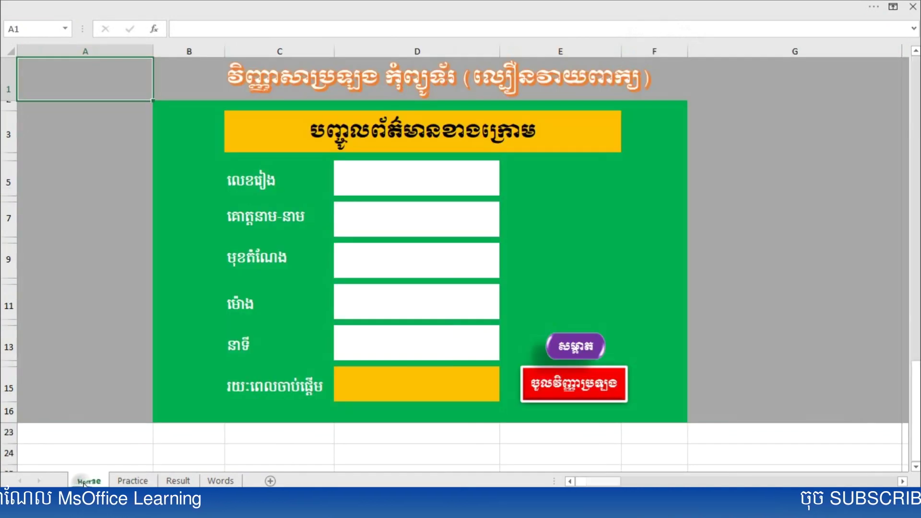
# - Enter number 12 in D5 and the student's name in D7 on the Home form
pyautogui.click(425, 186)
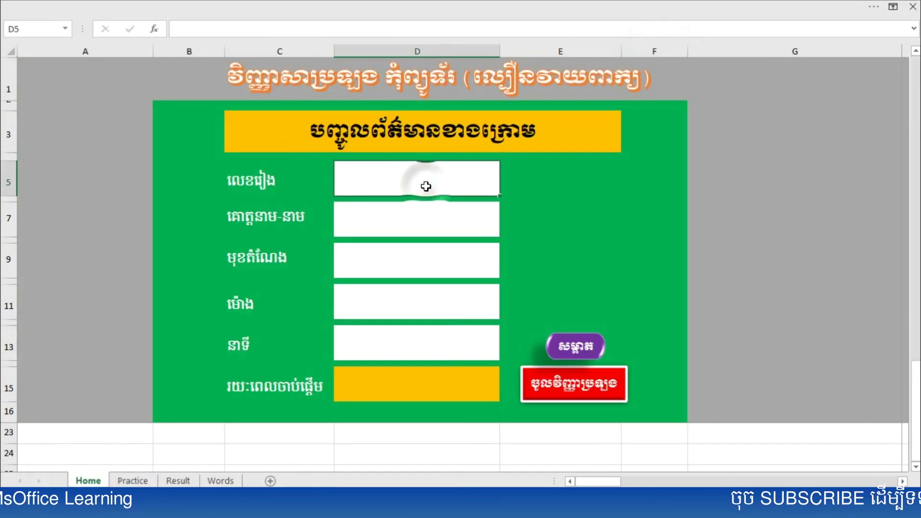
pyautogui.write('12')
pyautogui.click(429, 222)
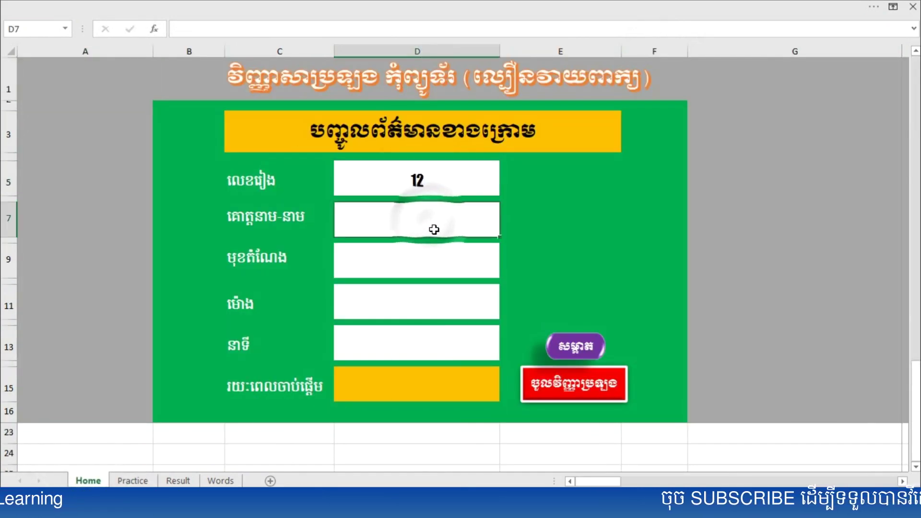
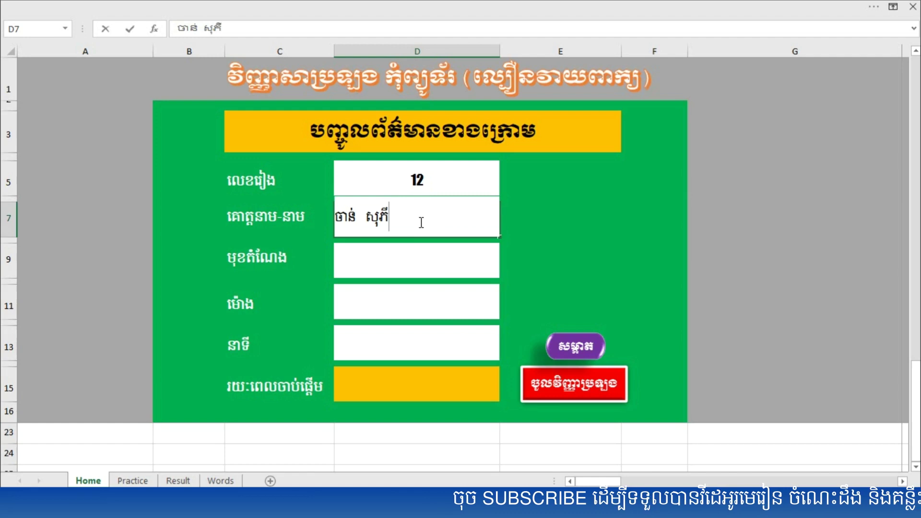
pyautogui.click(411, 255)
# - Pick the first job title in D9 and set the start time to hour 10, minute 20
pyautogui.click(506, 272)
pyautogui.click(436, 279)
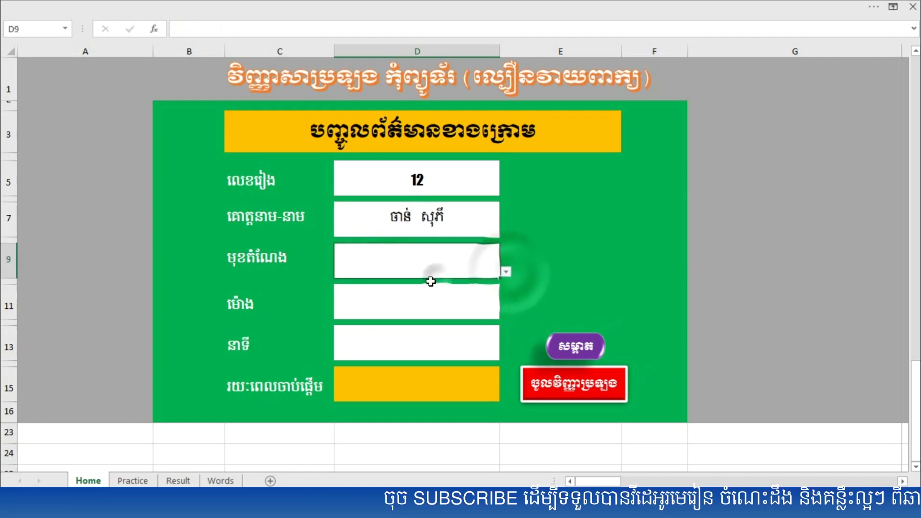
pyautogui.click(506, 272)
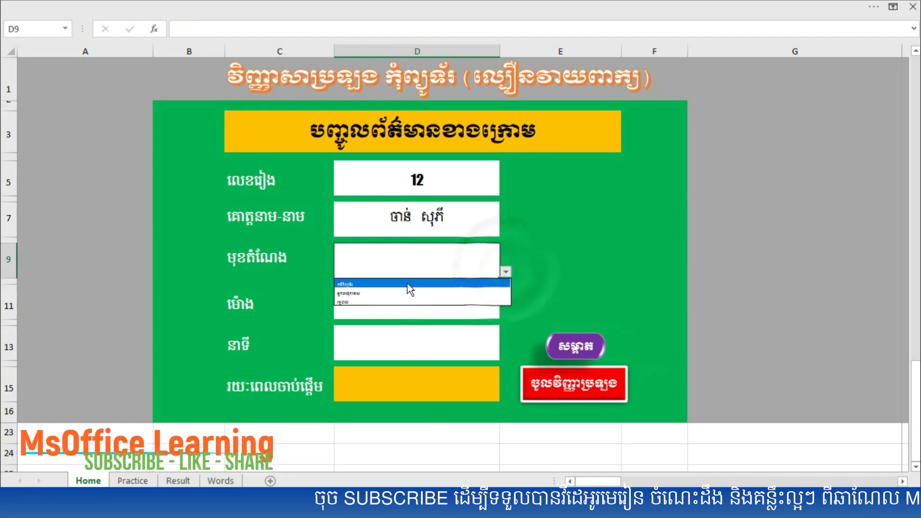
pyautogui.click(407, 284)
pyautogui.click(426, 307)
pyautogui.write('១')
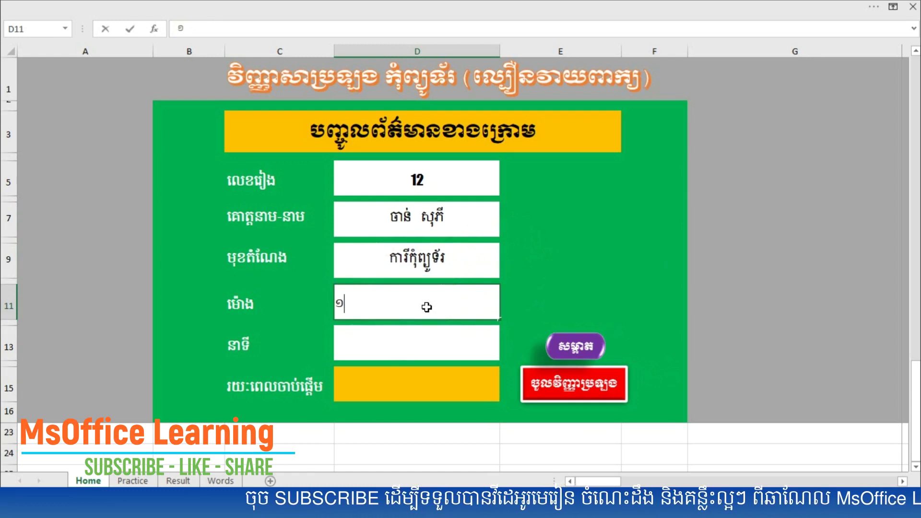
pyautogui.write('០')
pyautogui.click(398, 342)
pyautogui.write('២០')
pyautogui.click(417, 389)
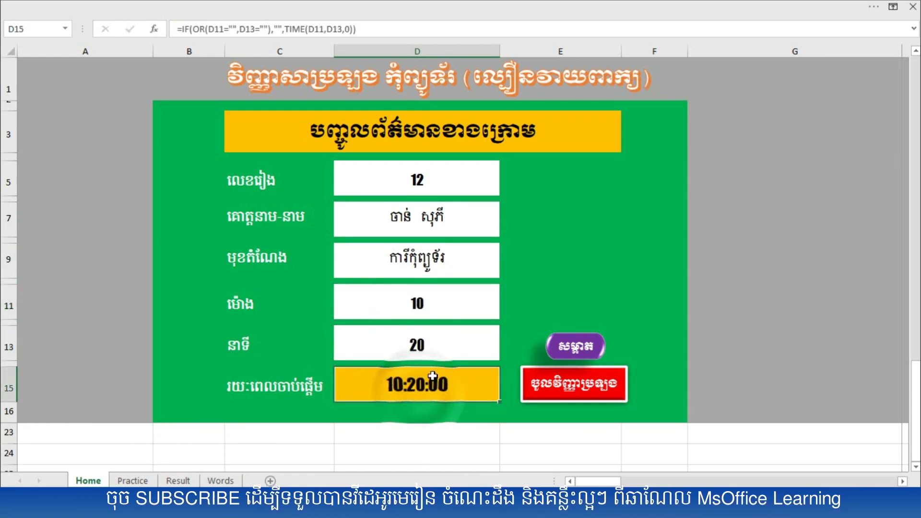
# - Enter end hour 10 in Practice cell G1
pyautogui.click(133, 481)
pyautogui.click(537, 74)
pyautogui.write('១០')
pyautogui.click(497, 99)
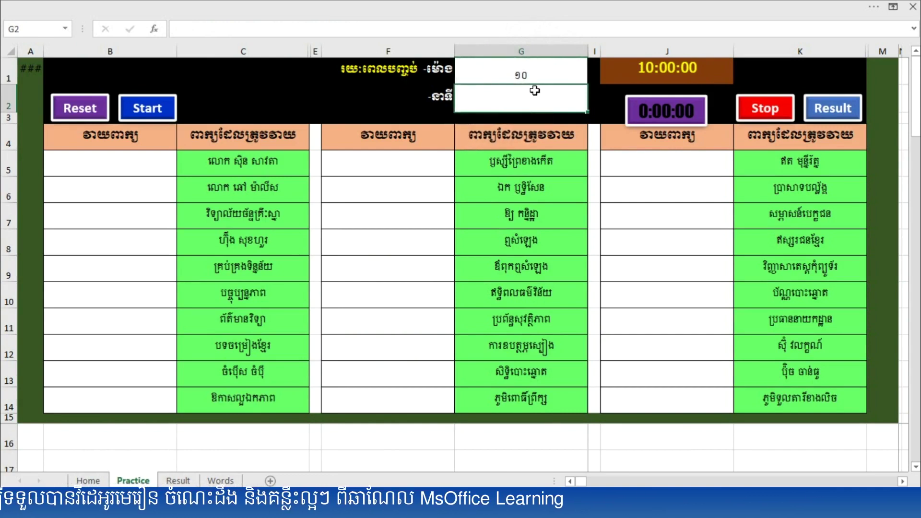
pyautogui.write('២៥')
# - Set end minute G2 to 25 and format G1:G2 as Number with 0 decimals
pyautogui.click(541, 137)
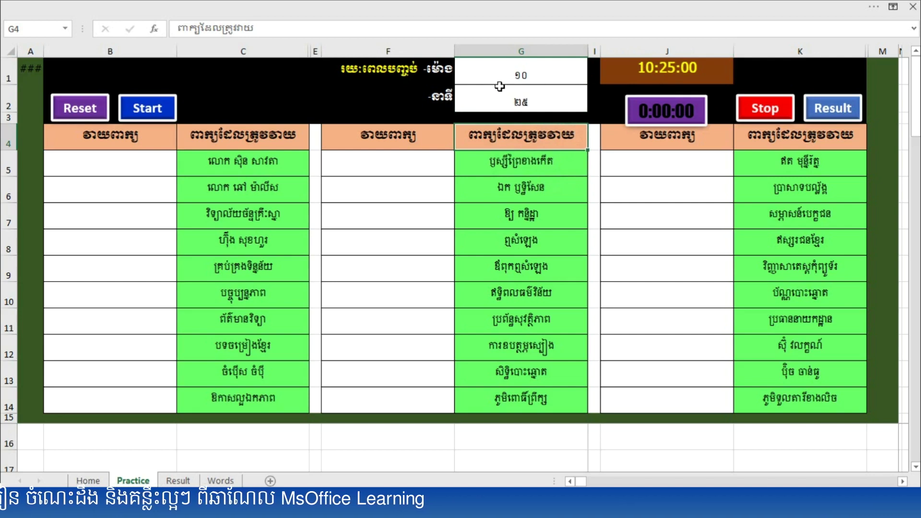
pyautogui.moveTo(529, 69); pyautogui.dragTo(521, 91)
pyautogui.rightClick(519, 91)
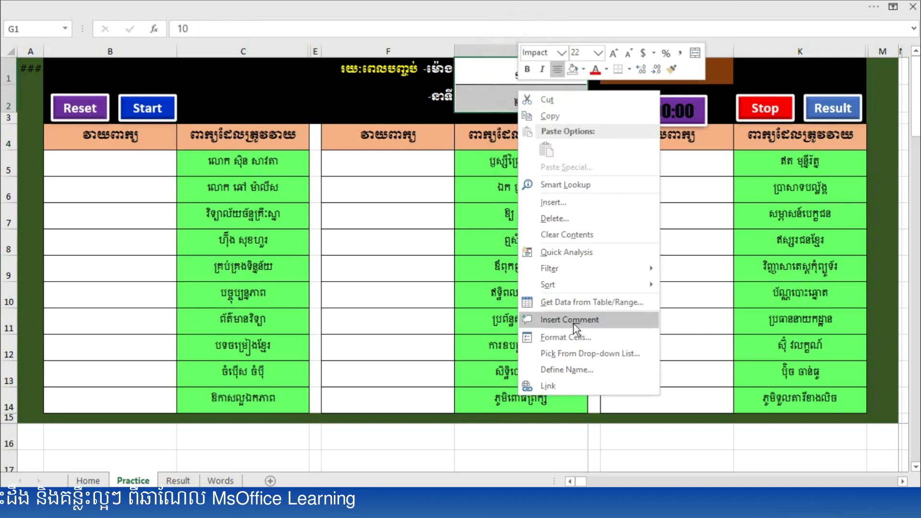
pyautogui.click(566, 335)
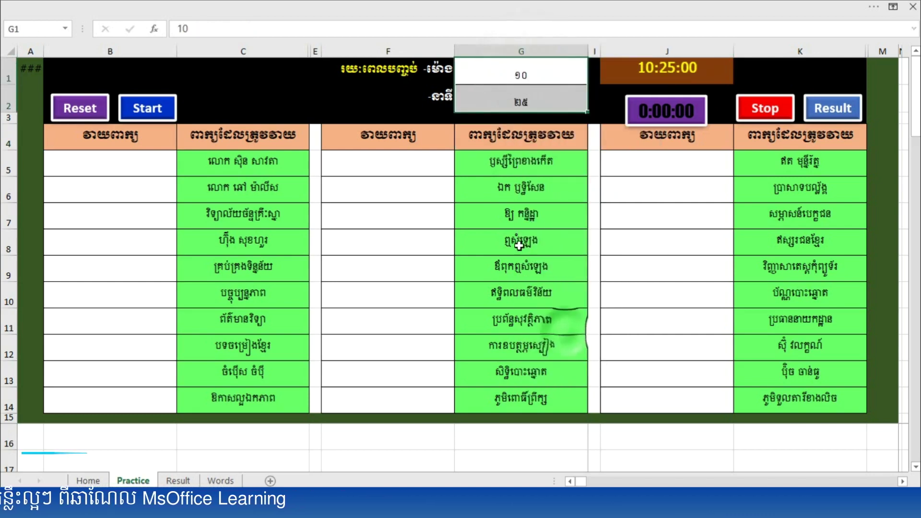
pyautogui.click(413, 230)
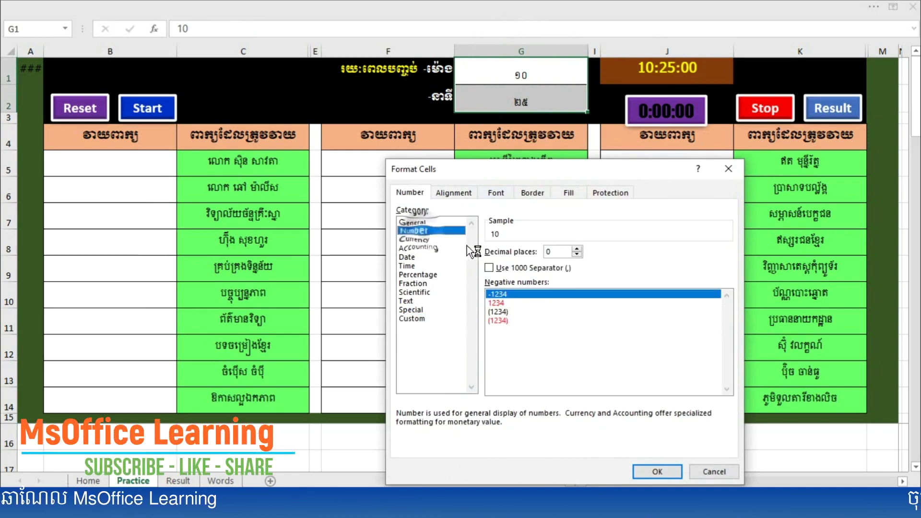
pyautogui.click(497, 304)
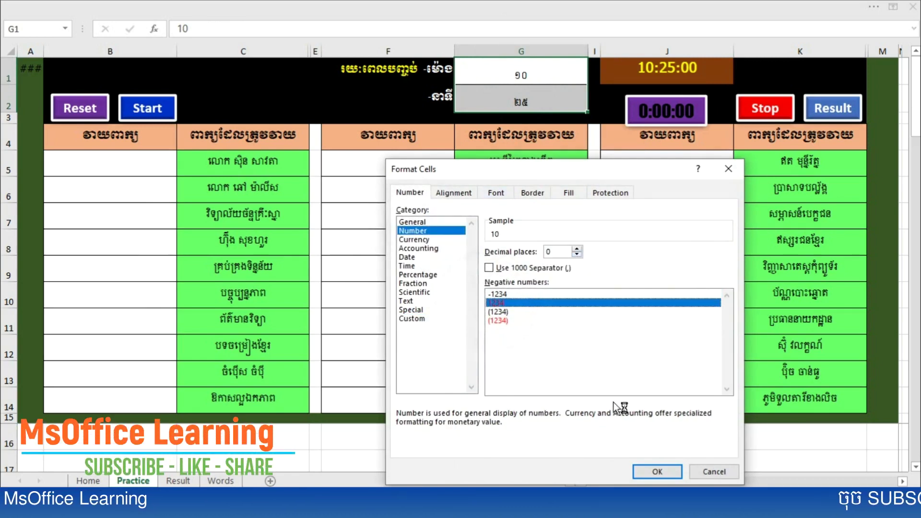
pyautogui.click(642, 475)
# - Verify G1 shows 10 and G2 shows 25 as plain numbers
pyautogui.click(565, 186)
pyautogui.click(530, 98)
pyautogui.click(554, 68)
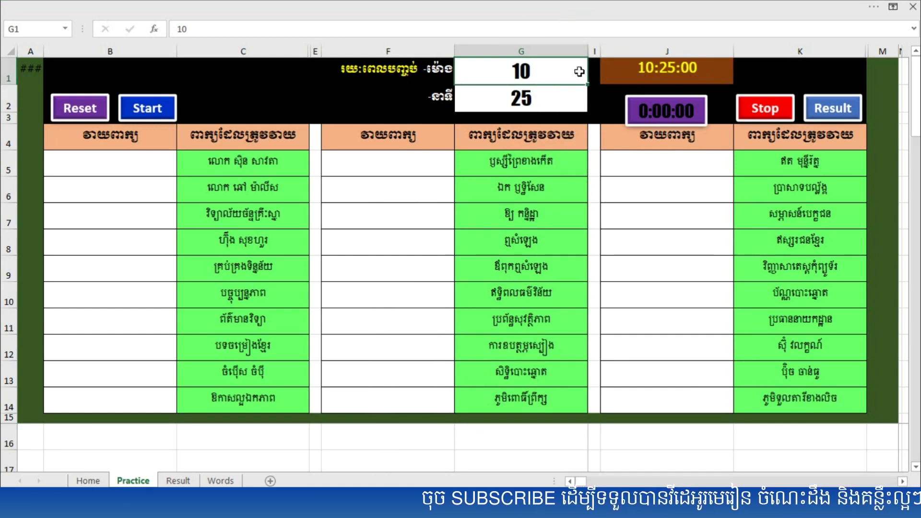
pyautogui.click(178, 480)
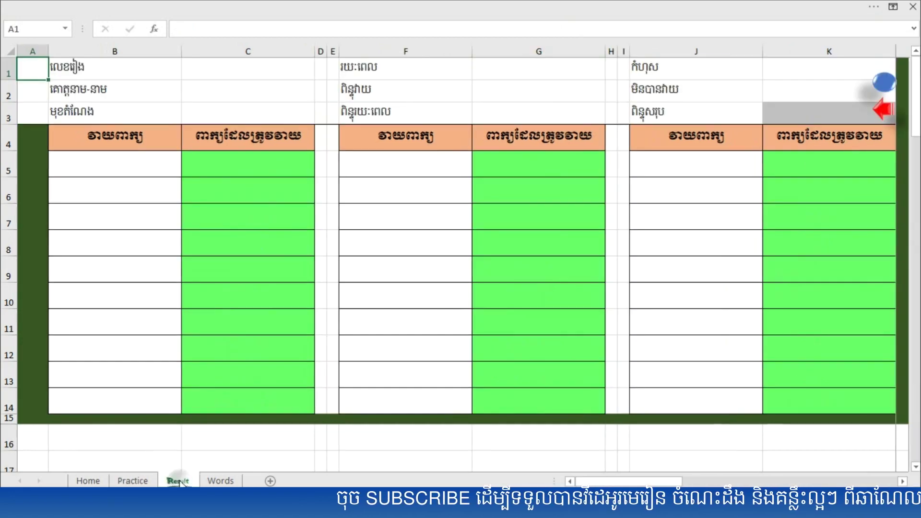
# - Link Result C1 to the Home form's number with =Home!D5
pyautogui.click(215, 77)
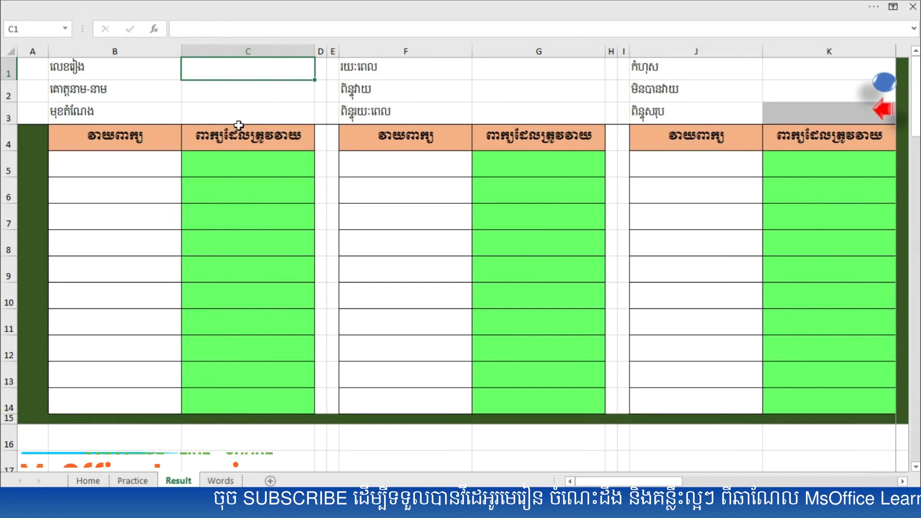
pyautogui.click(89, 480)
pyautogui.moveTo(417, 182); pyautogui.dragTo(418, 307)
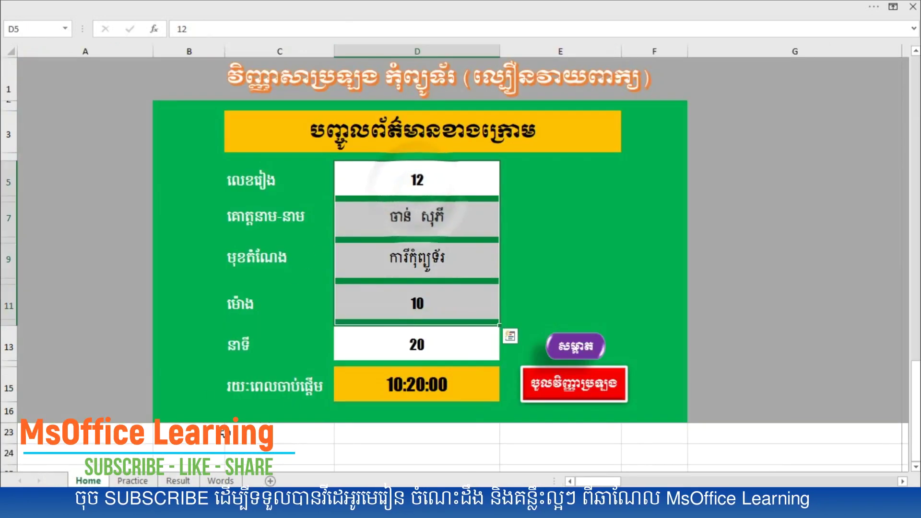
pyautogui.click(179, 481)
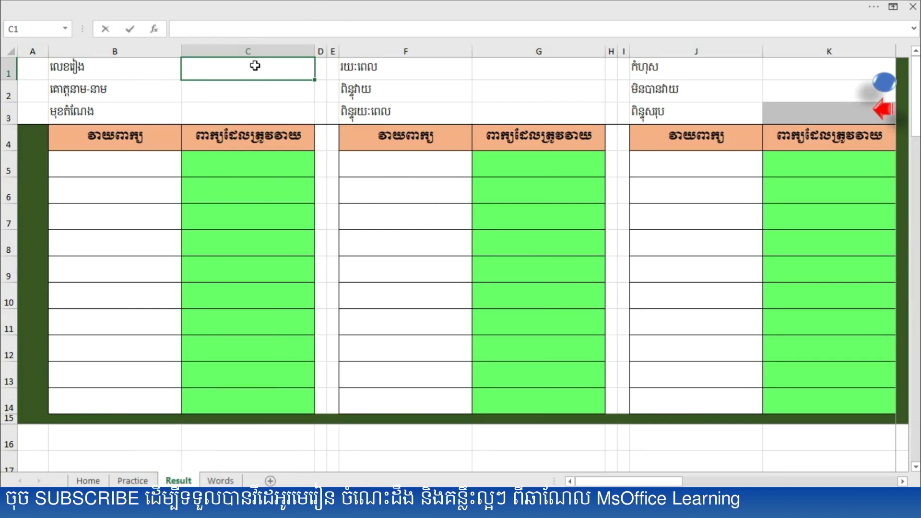
pyautogui.write('=')
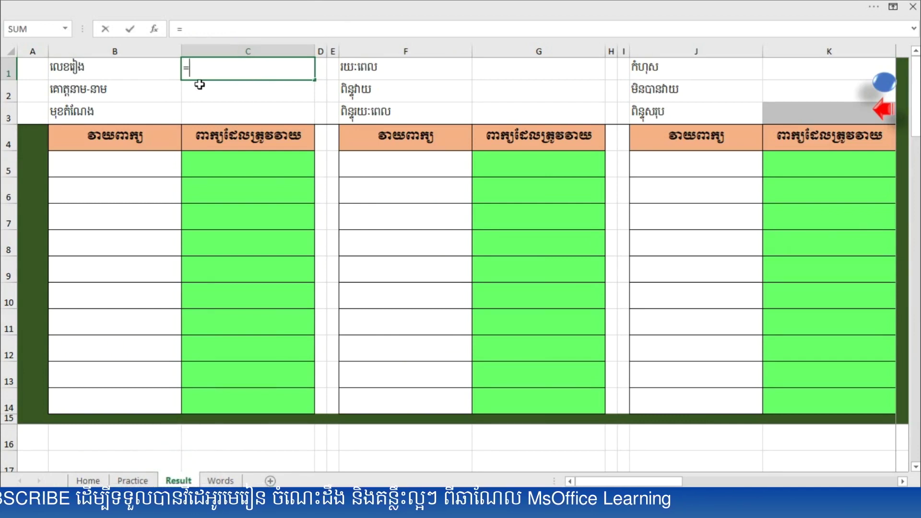
pyautogui.click(89, 481)
pyautogui.click(408, 181)
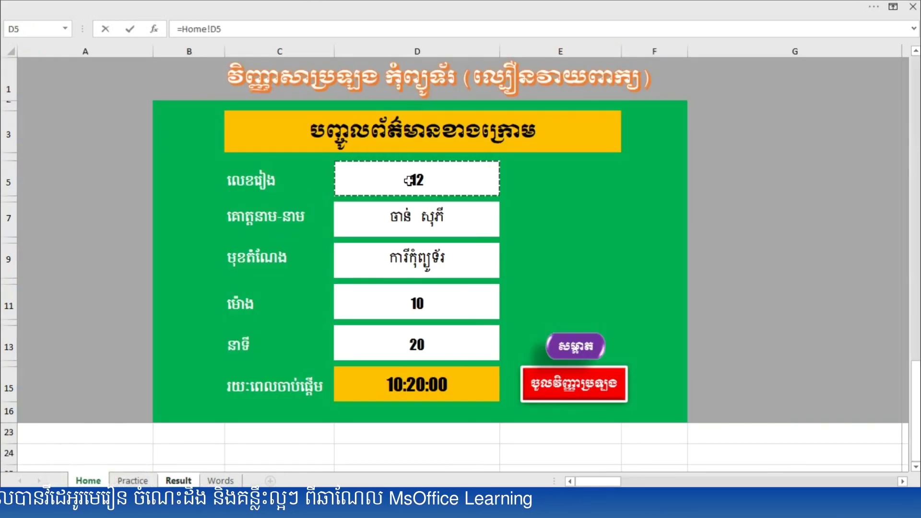
pyautogui.press('Return')
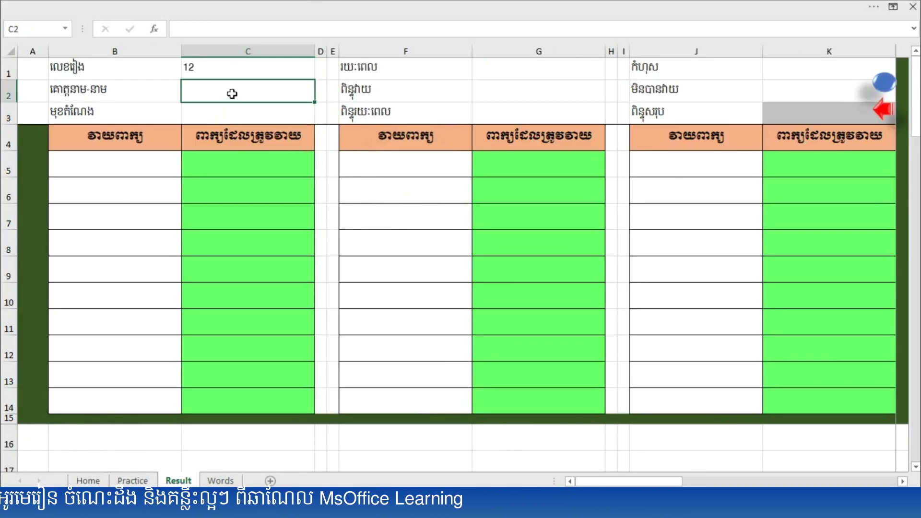
pyautogui.write('=')
# - Link C2 and C3 to Home!D7 (name) and Home!D9 (job title)
pyautogui.click(105, 481)
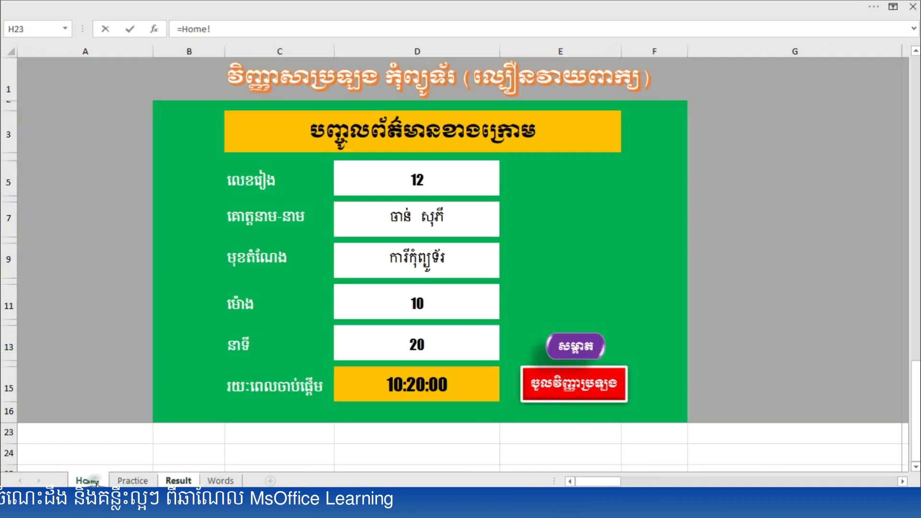
pyautogui.click(412, 225)
pyautogui.press('Return')
pyautogui.write('=')
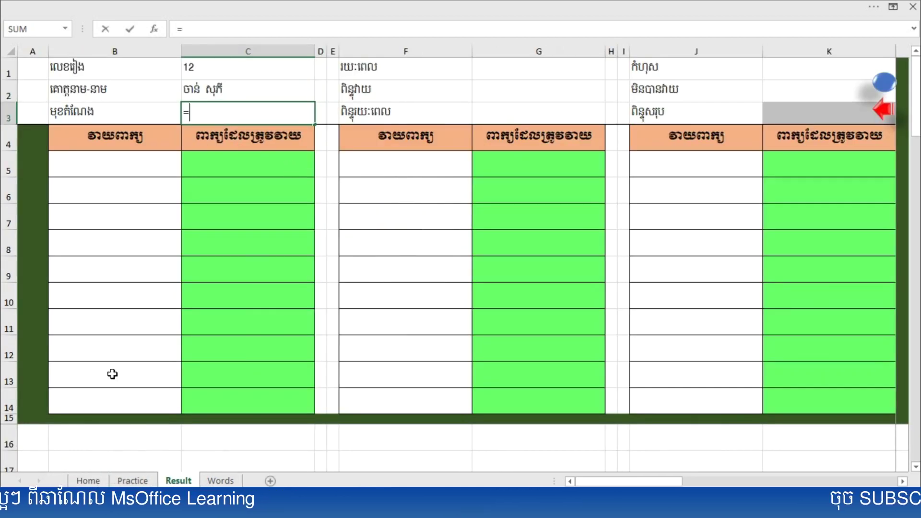
pyautogui.click(88, 481)
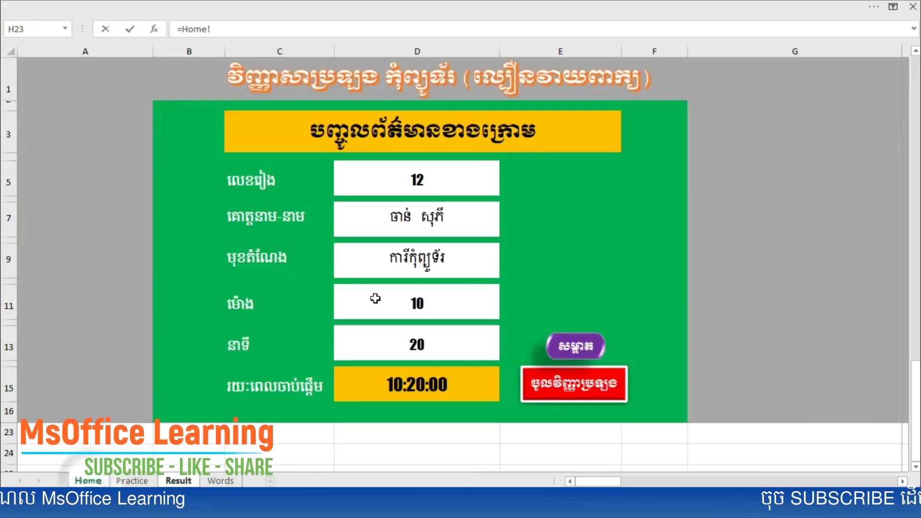
pyautogui.click(414, 257)
pyautogui.press('Return')
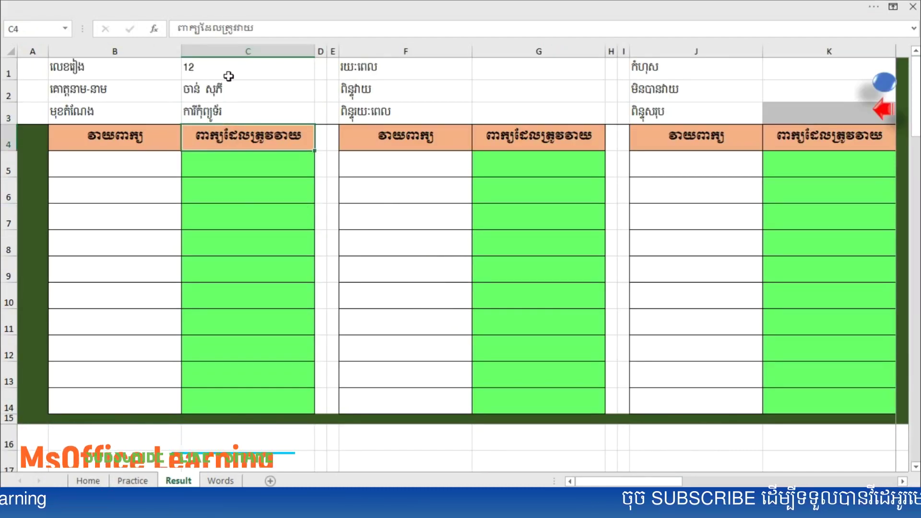
pyautogui.click(220, 70)
pyautogui.click(519, 75)
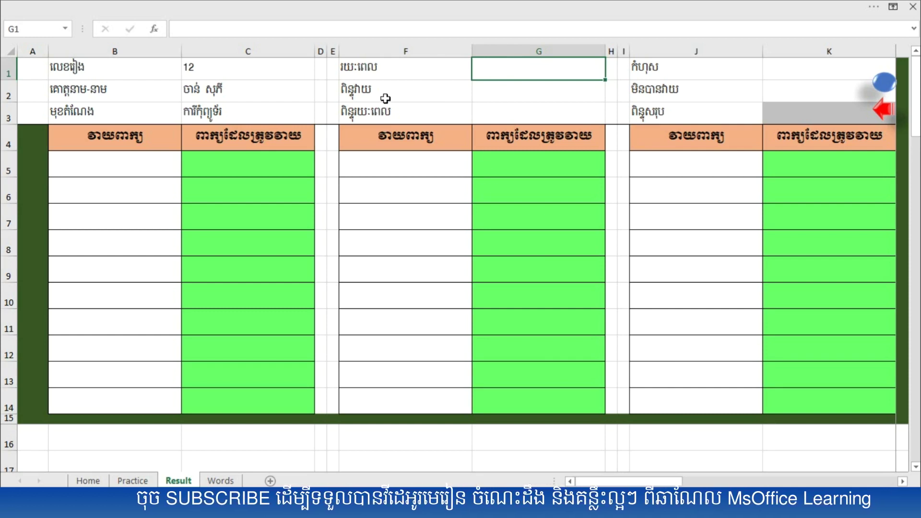
# - Enter =Practice!J1-Home!D15 in Result G1, giving the raw value 0.003472222
pyautogui.write('=')
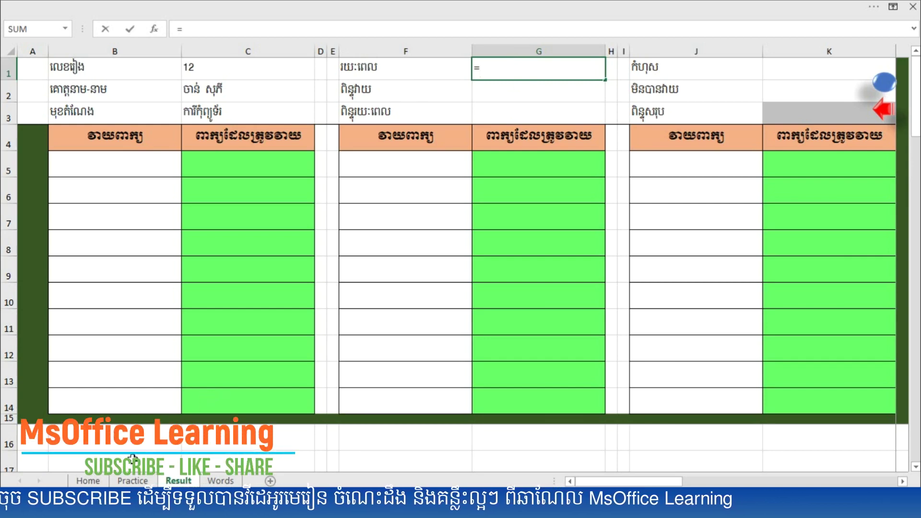
pyautogui.click(132, 480)
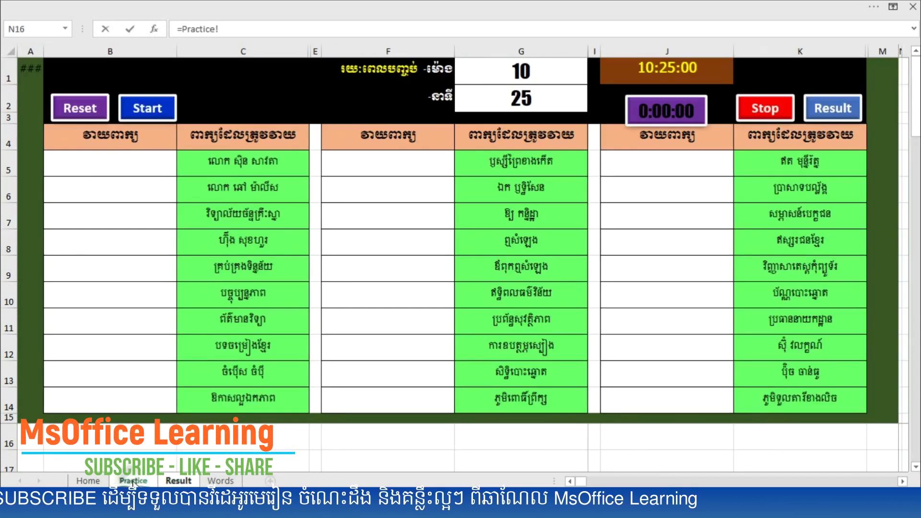
pyautogui.click(649, 74)
pyautogui.write('=')
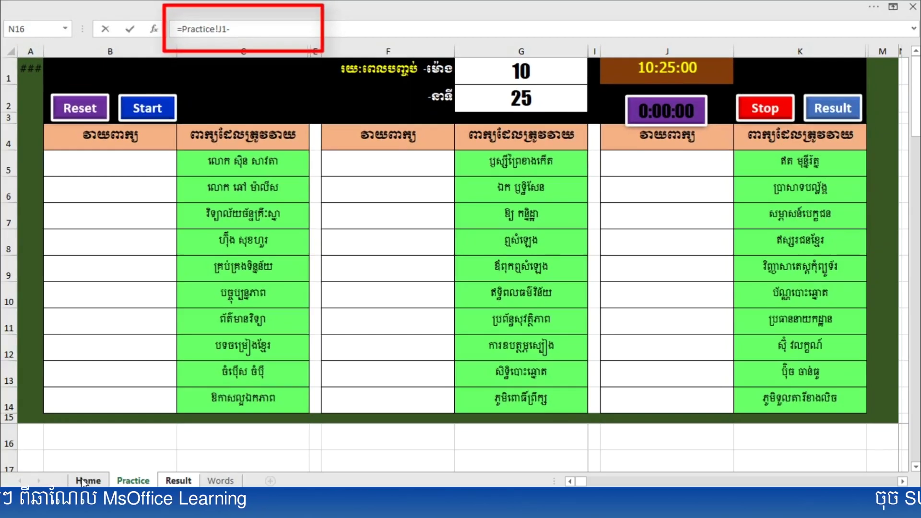
pyautogui.click(84, 481)
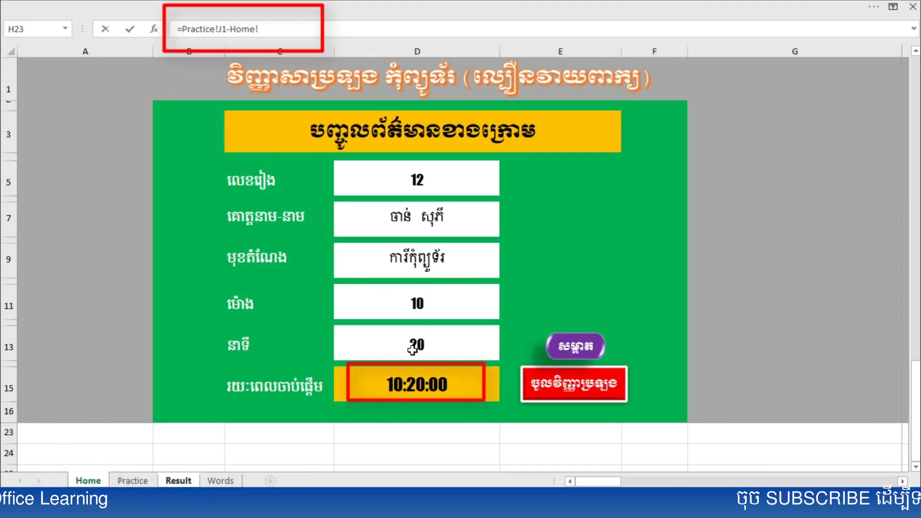
pyautogui.click(414, 393)
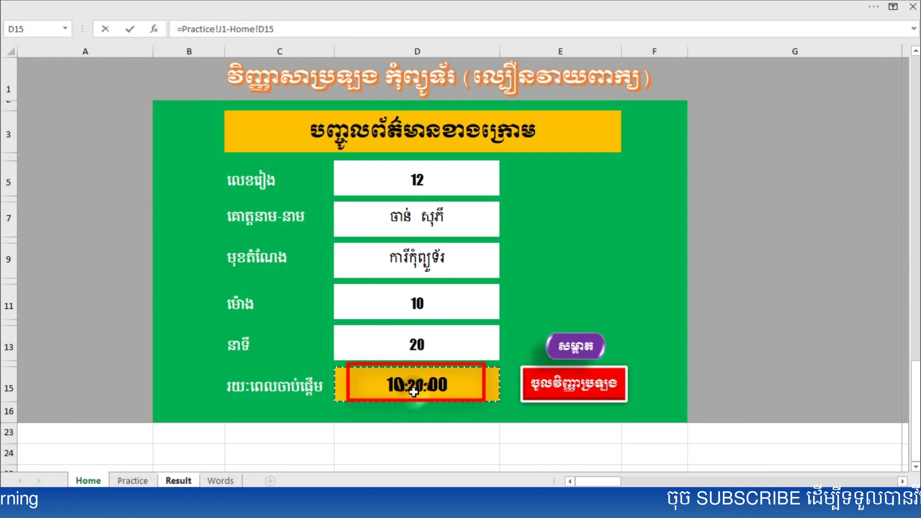
pyautogui.press('Return')
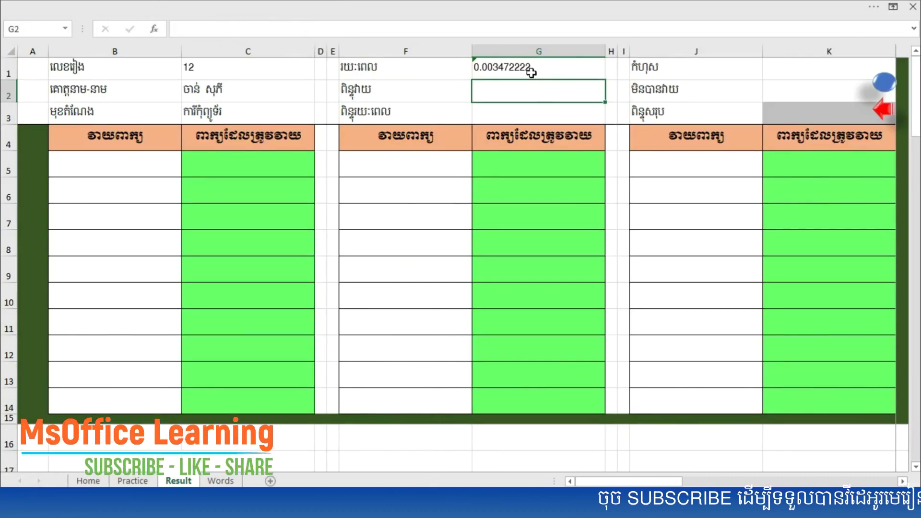
pyautogui.click(524, 67)
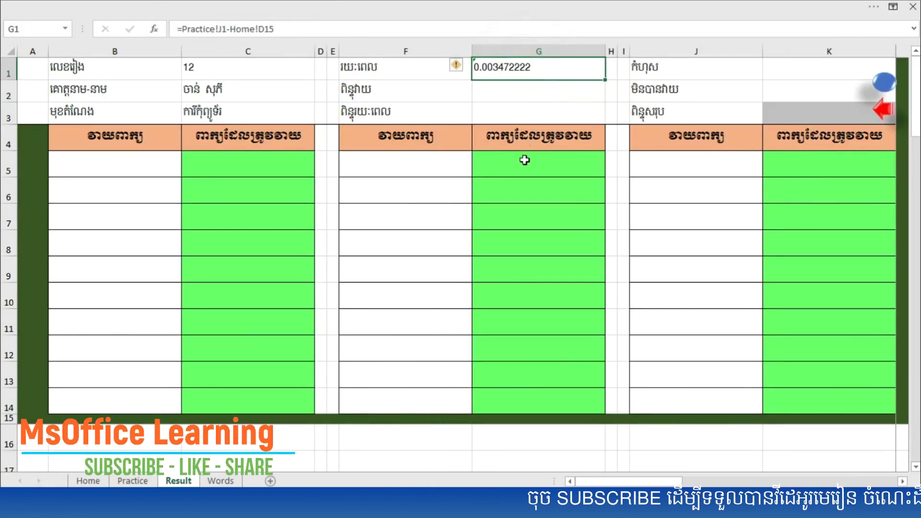
pyautogui.rightClick(537, 68)
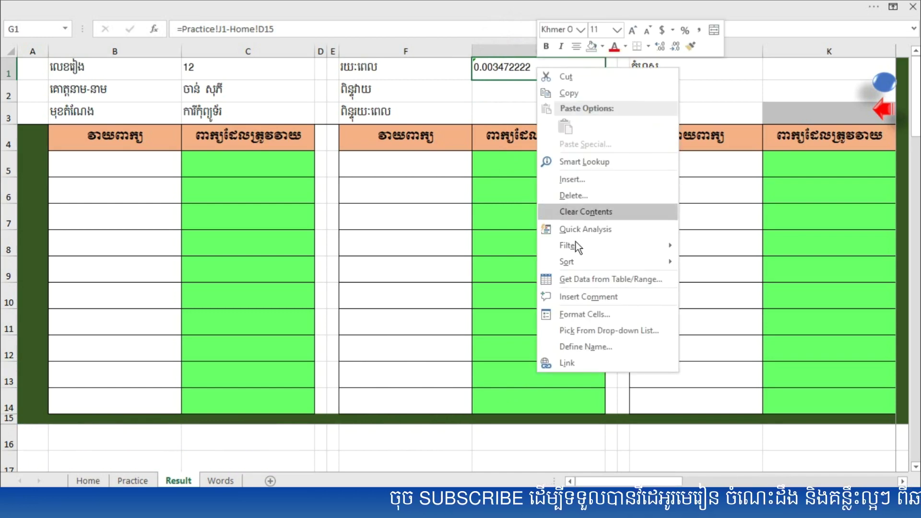
# - Format G1 with the 13:30:55 Time type so it reads 0:05:00
pyautogui.click(580, 314)
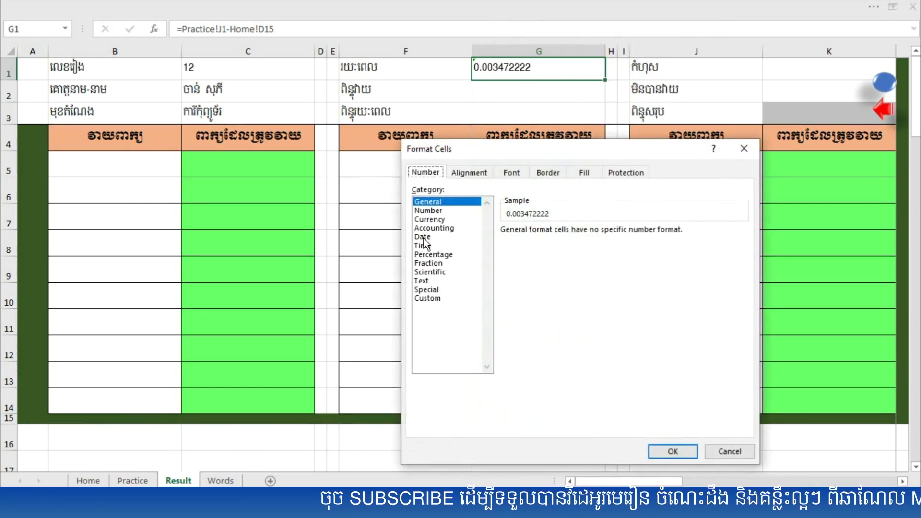
pyautogui.click(431, 246)
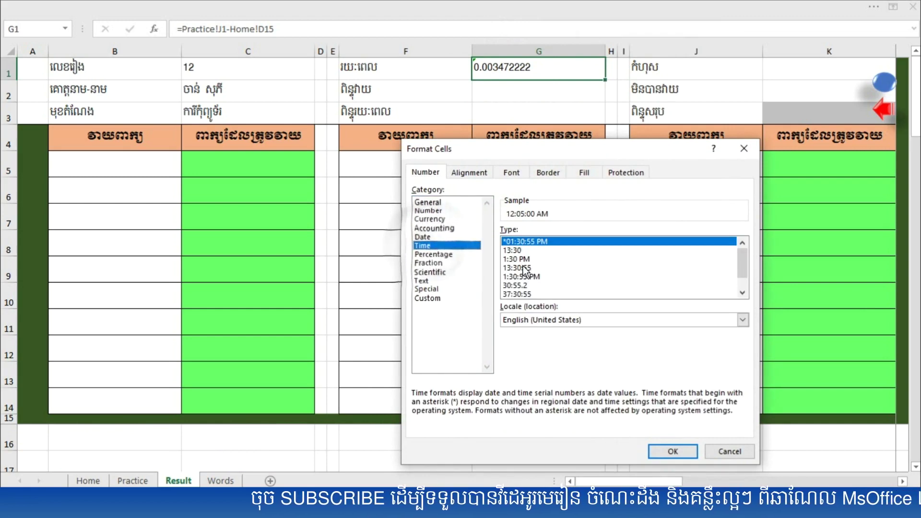
pyautogui.click(523, 268)
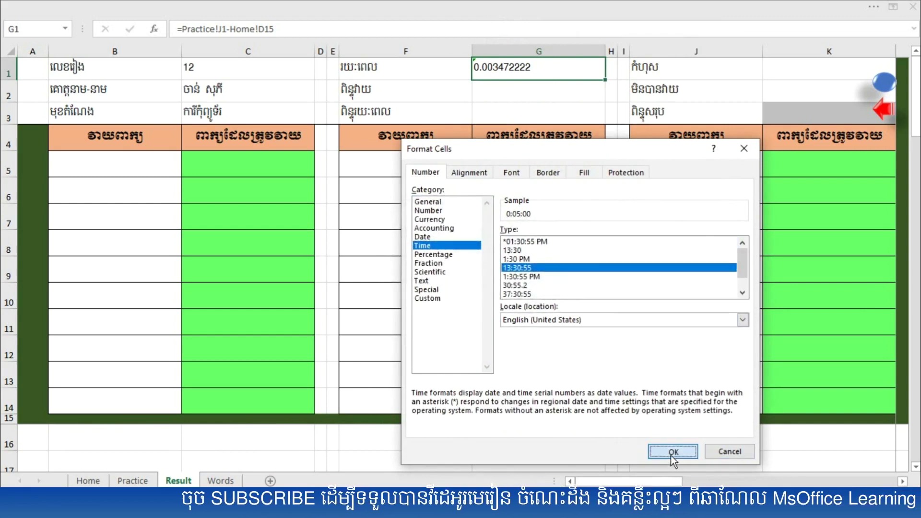
pyautogui.click(672, 451)
pyautogui.click(523, 90)
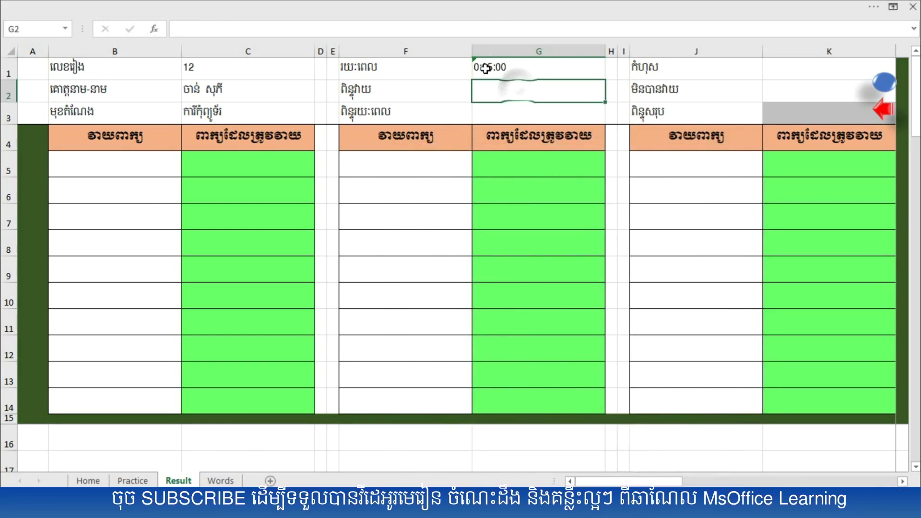
pyautogui.click(127, 480)
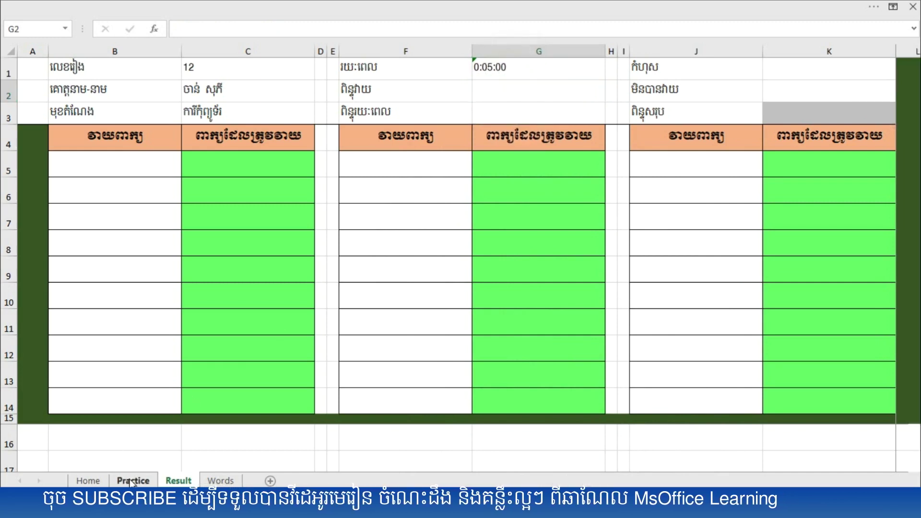
# - Compare times across the Home, Result and Practice sheets, then widen Practice column D
pyautogui.click(91, 481)
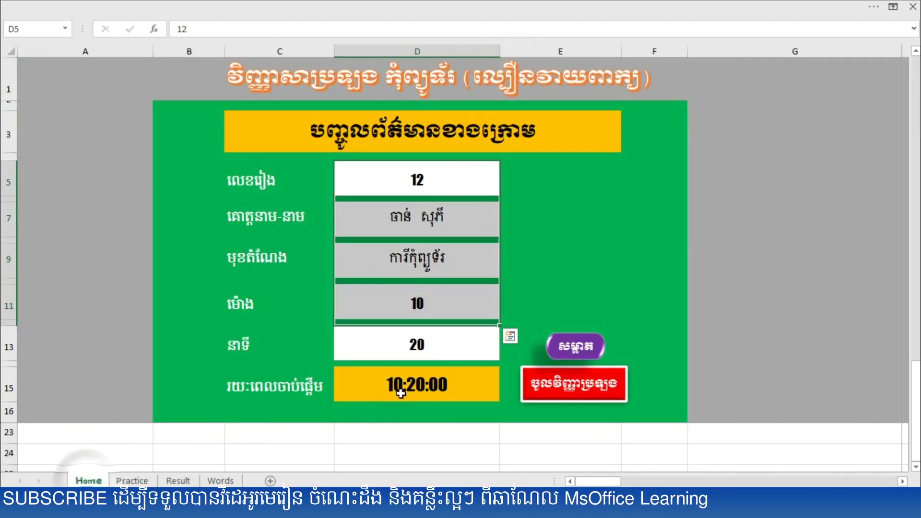
pyautogui.click(574, 383)
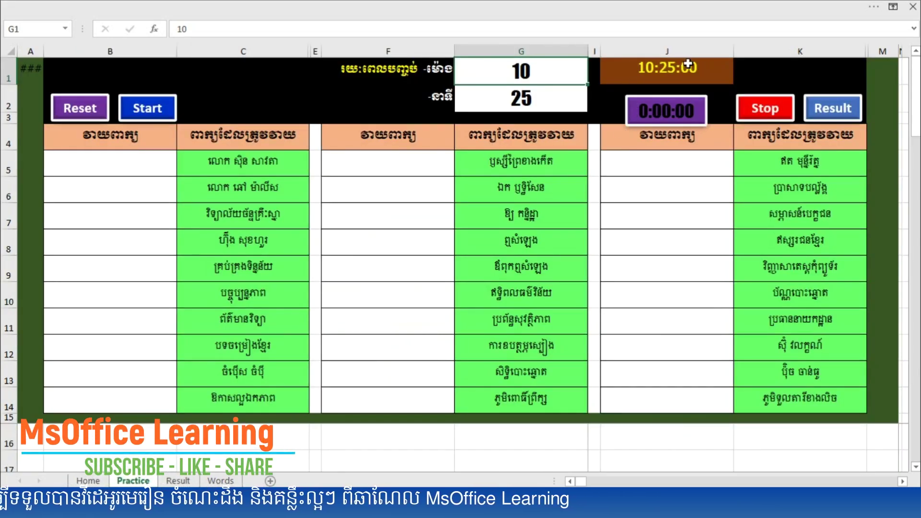
pyautogui.click(174, 480)
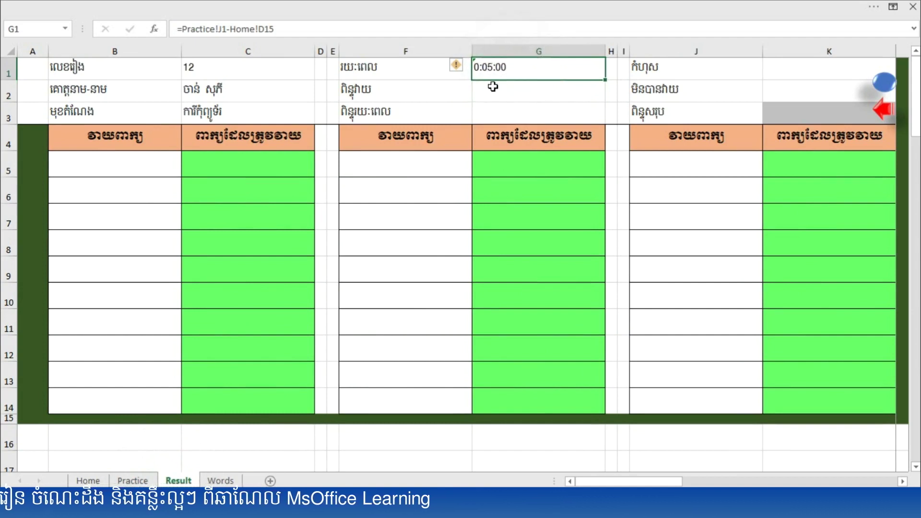
pyautogui.click(489, 86)
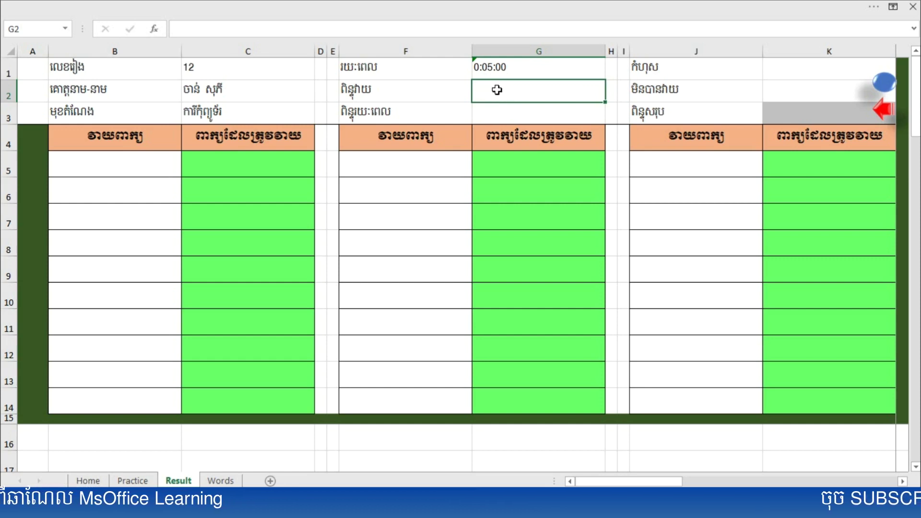
pyautogui.click(133, 480)
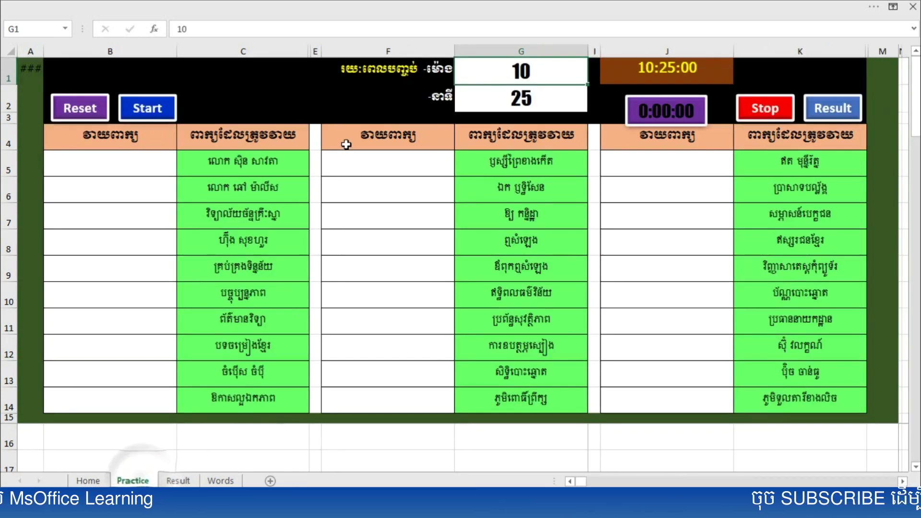
pyautogui.click(314, 145)
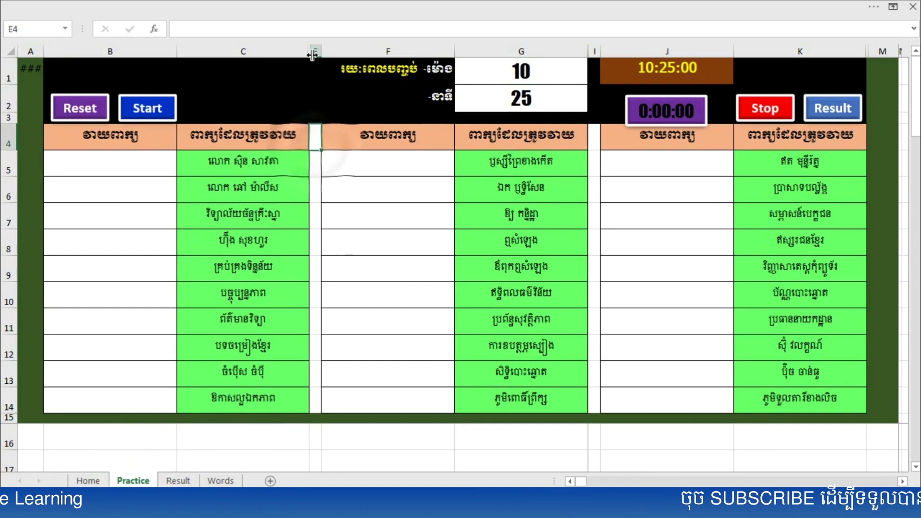
pyautogui.moveTo(311, 52); pyautogui.dragTo(335, 56)
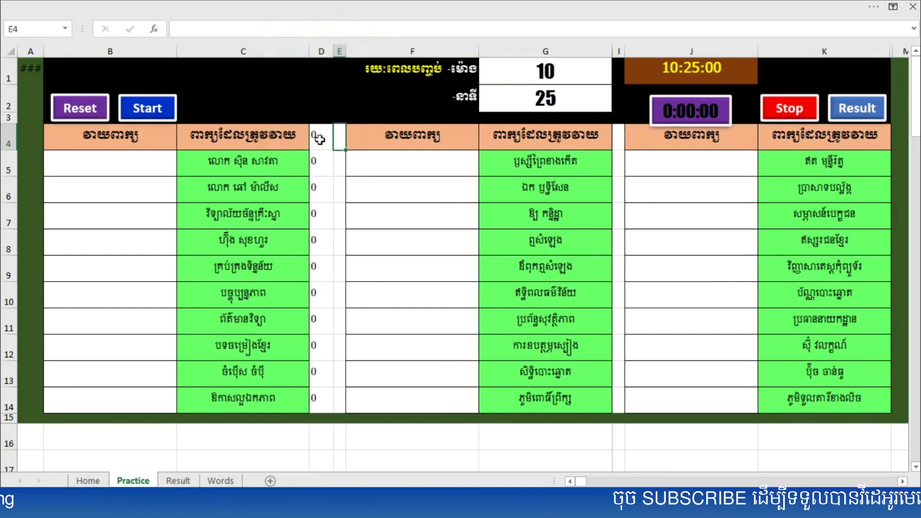
# - Check the D4 total formula and type the matching name answer in B5
pyautogui.click(319, 138)
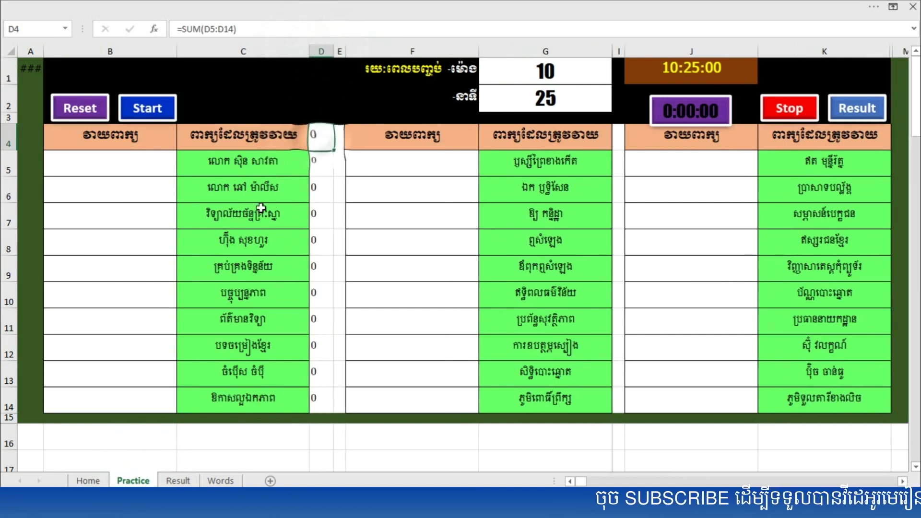
pyautogui.click(106, 166)
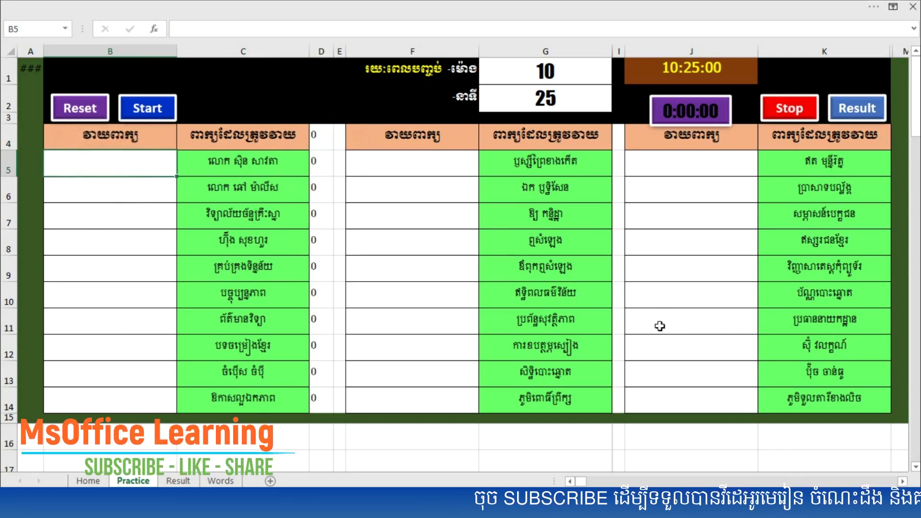
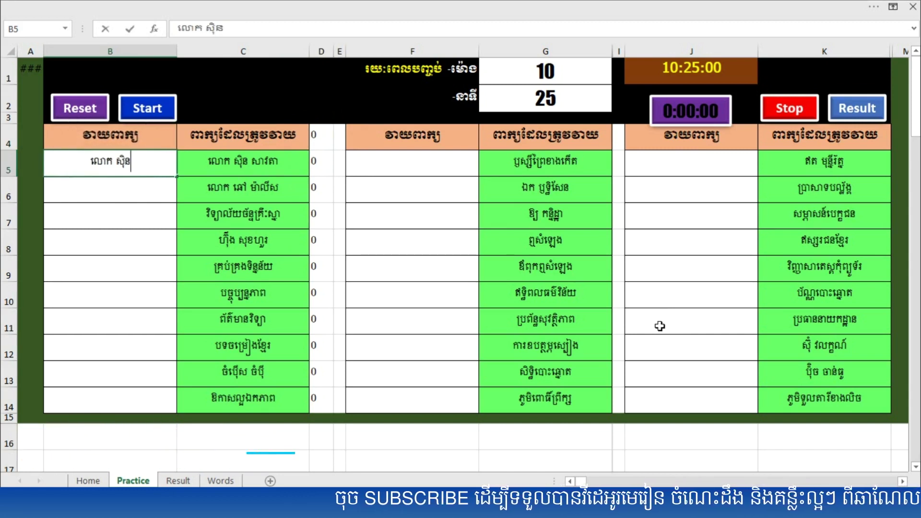
pyautogui.press('Return')
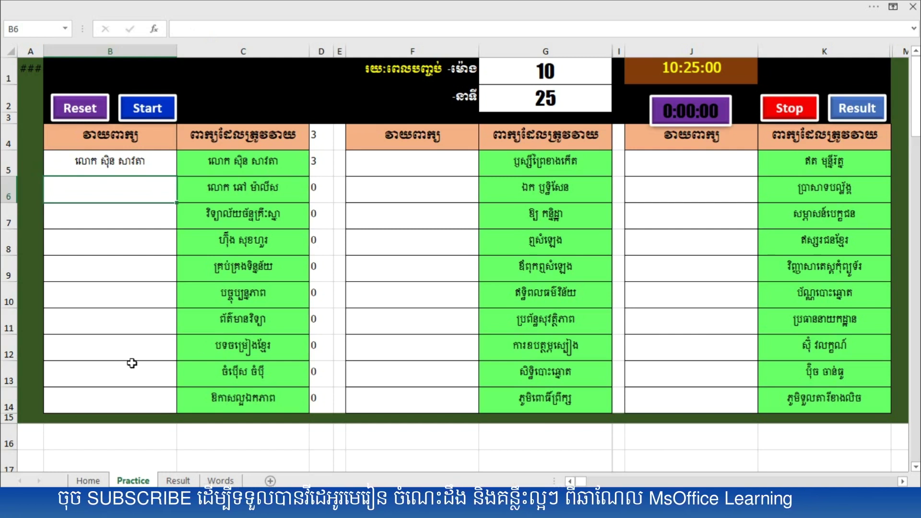
# - Type the matching answer in B9 so D4 totals 6
pyautogui.click(133, 266)
pyautogui.write('គញរប់')
pyautogui.press('BackSpace')
pyautogui.press('BackSpace')
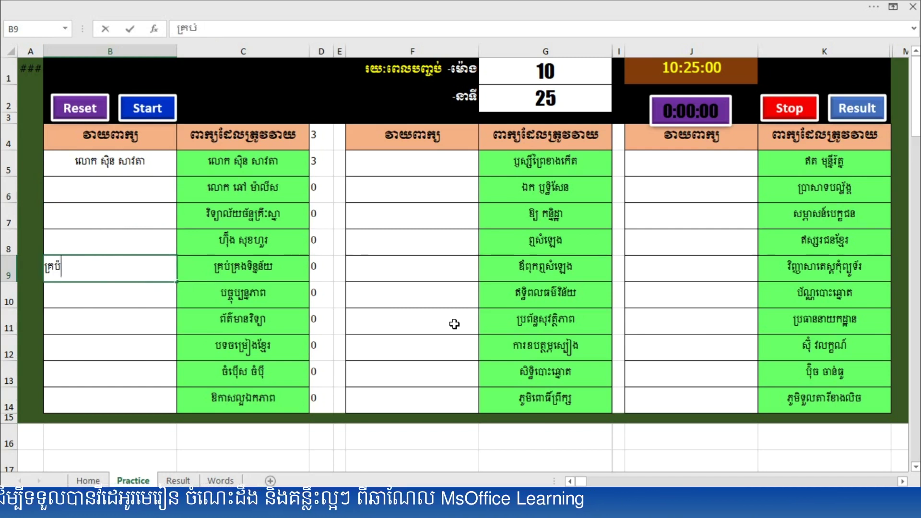
pyautogui.write('្រងទិ')
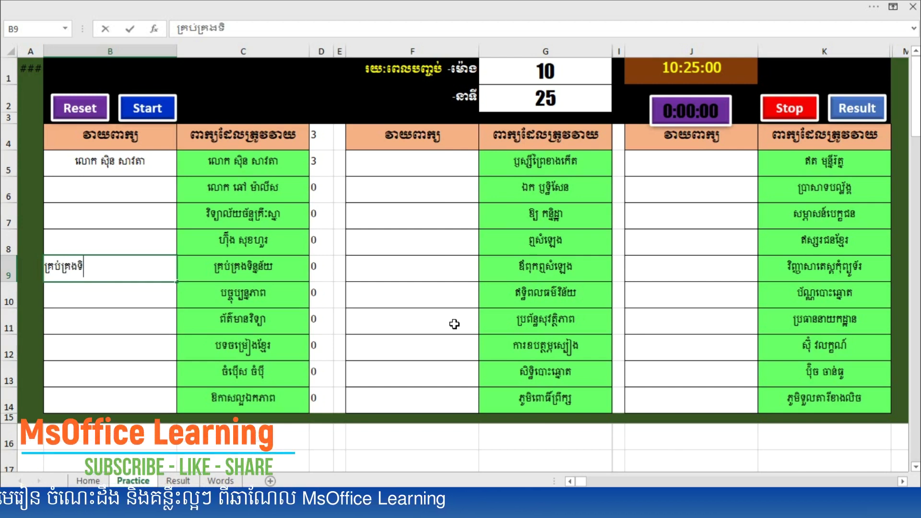
pyautogui.write('ន្នន័យ')
pyautogui.press('Return')
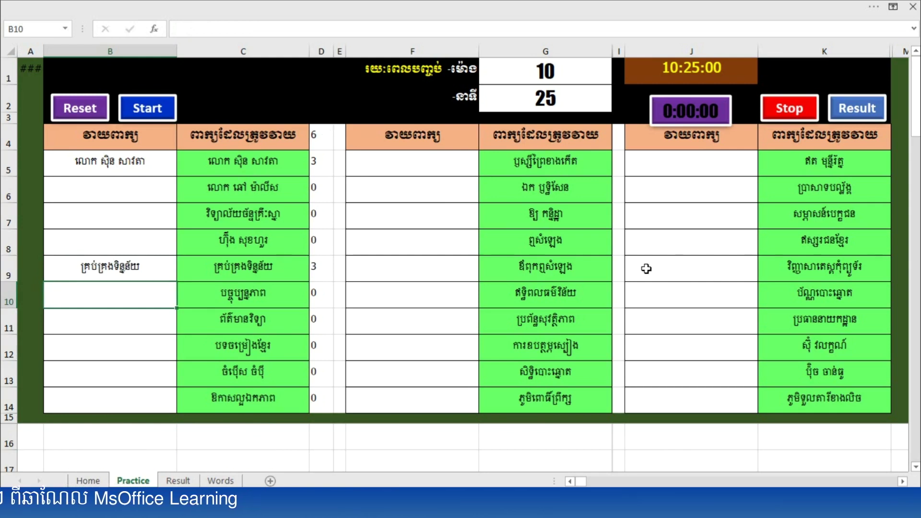
pyautogui.click(474, 219)
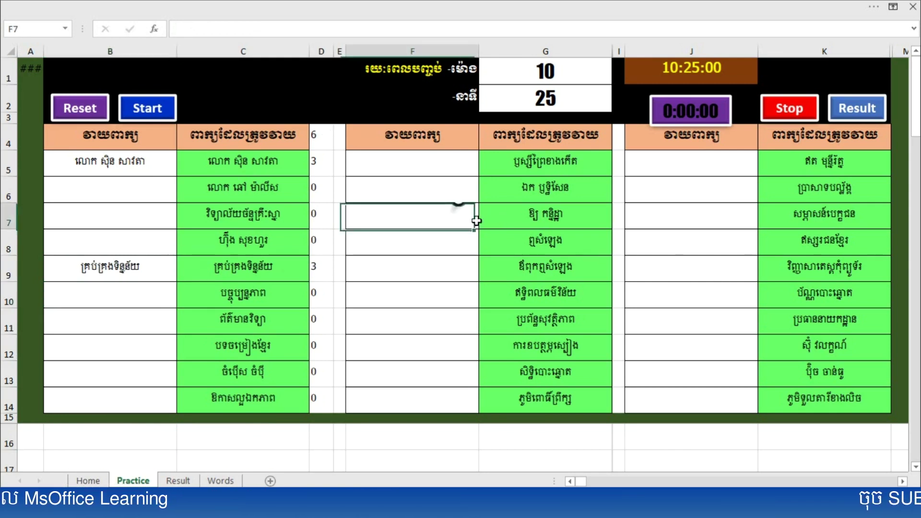
# - Enter the matching answer in F7, widen column H, and confirm H7 scores 3
pyautogui.write('ឱ')
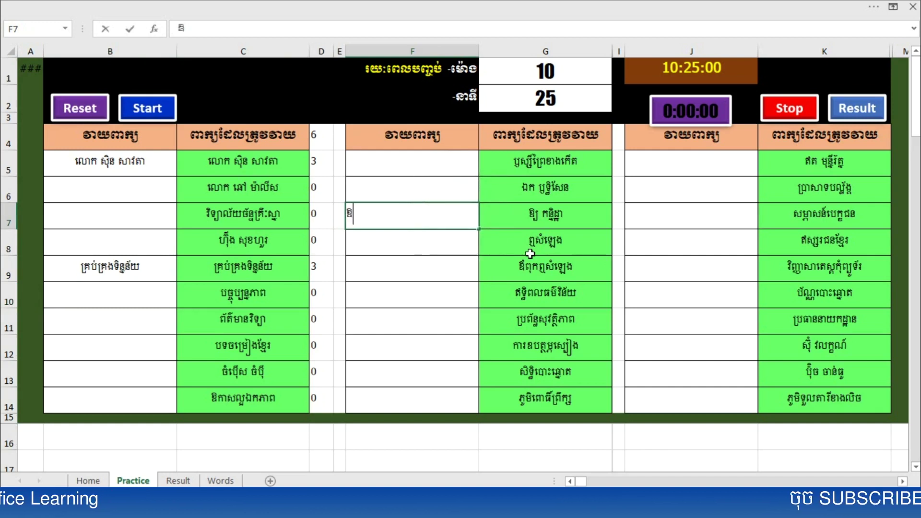
pyautogui.write('្យ កន្ទនិដ្ឋា')
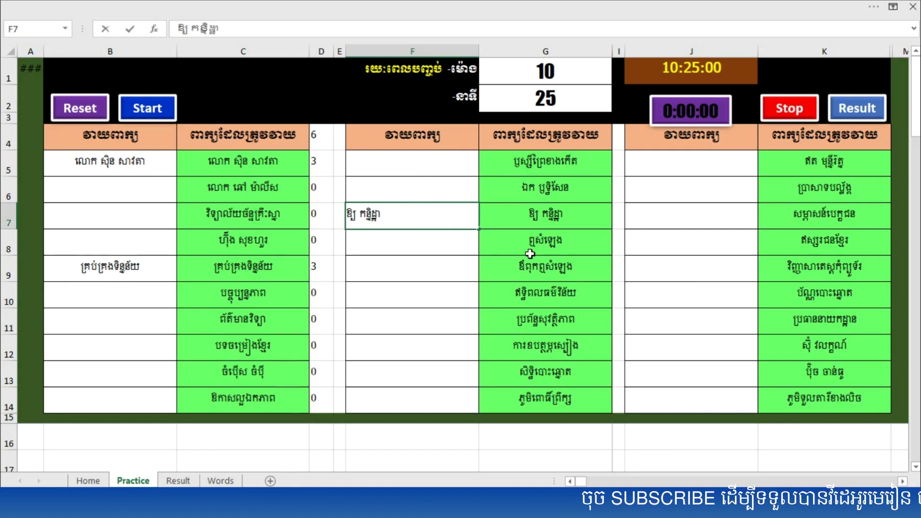
pyautogui.click(540, 290)
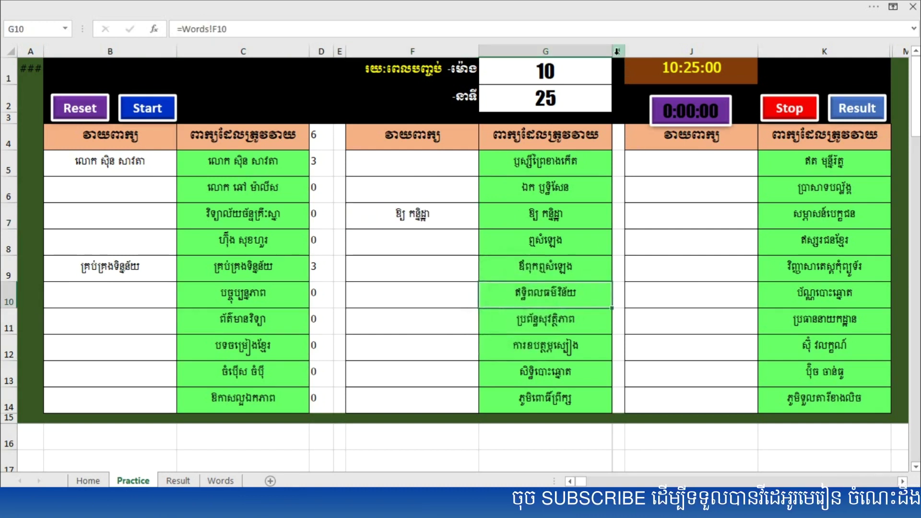
pyautogui.moveTo(614, 52); pyautogui.dragTo(630, 57)
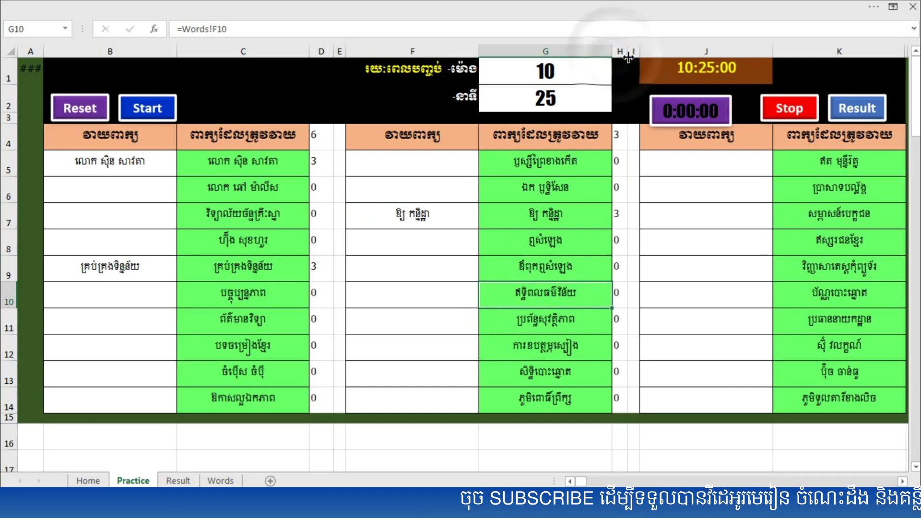
pyautogui.click(619, 214)
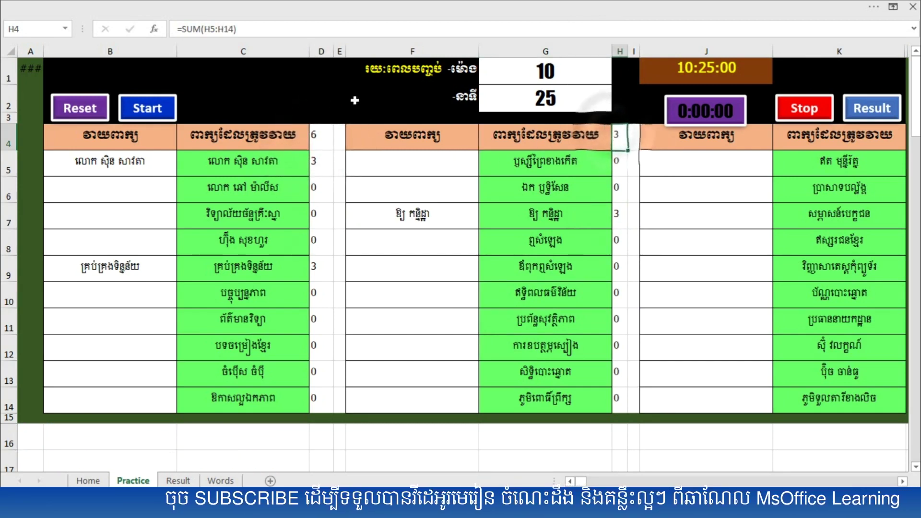
pyautogui.click(316, 139)
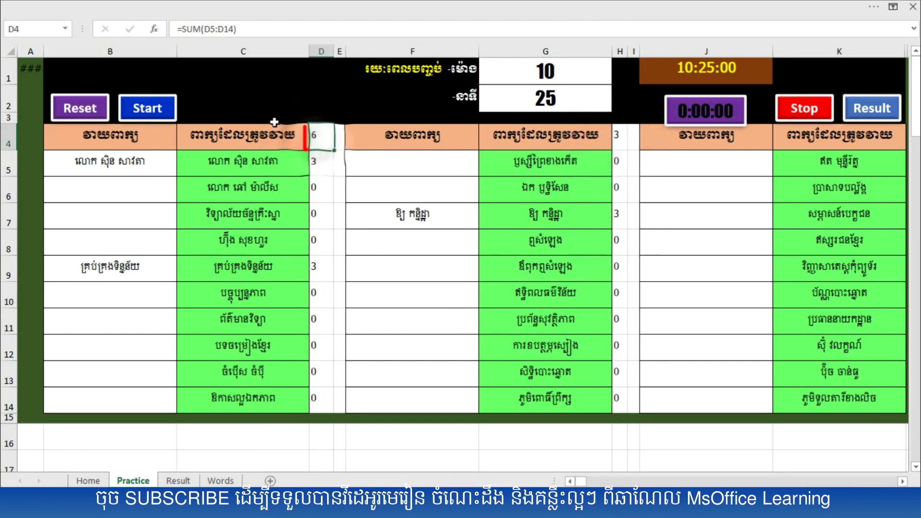
pyautogui.click(622, 139)
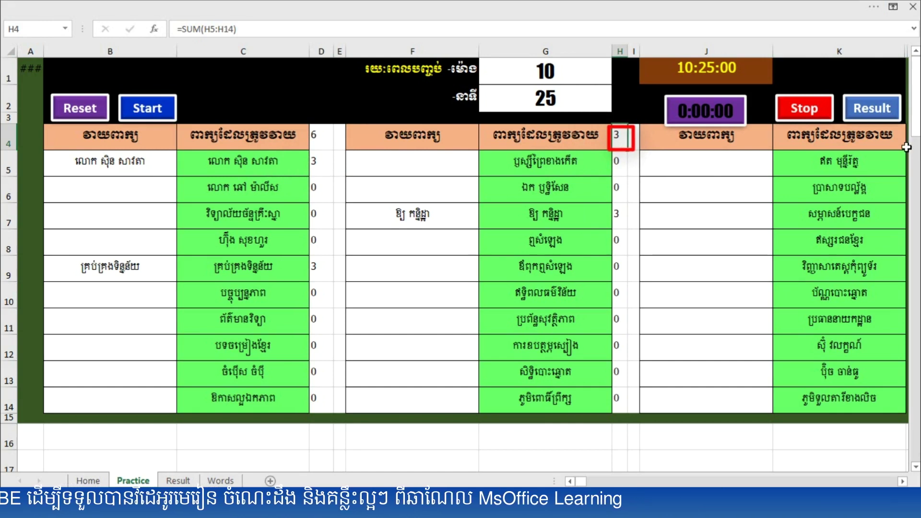
# - Clear the stray character in Result G2 and start a formula with Practice!D4
pyautogui.click(178, 480)
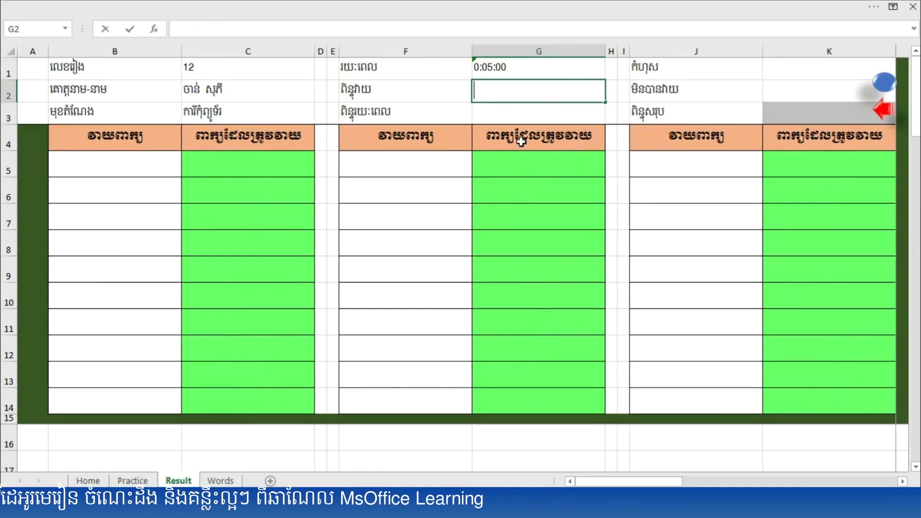
pyautogui.write('ថ')
pyautogui.press('BackSpace')
pyautogui.press('super+space')
pyautogui.write('=')
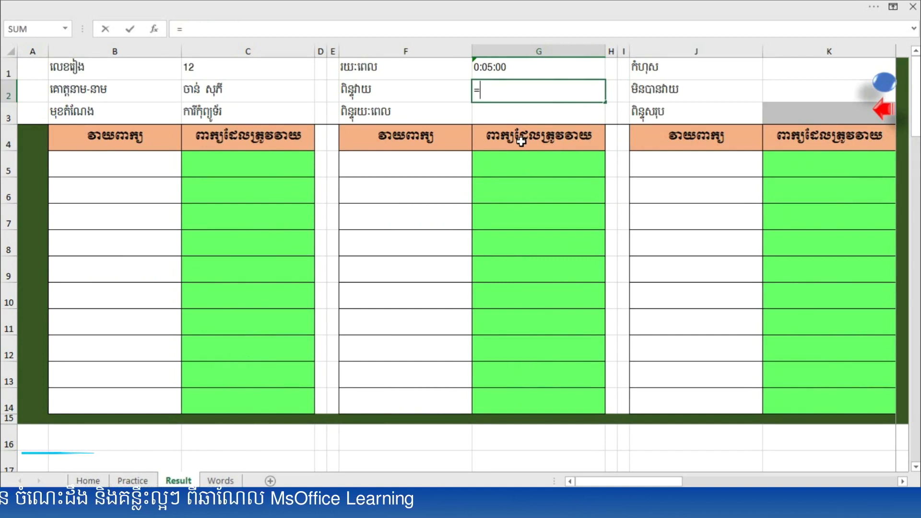
pyautogui.click(133, 480)
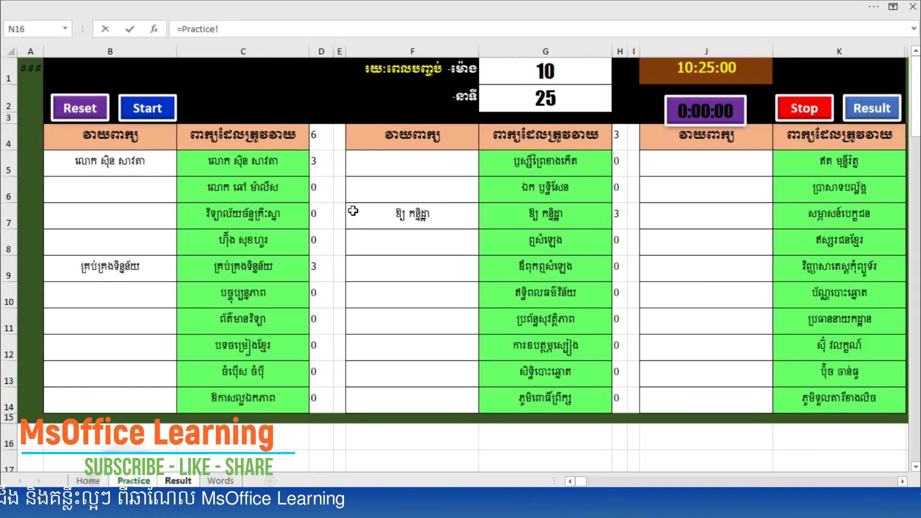
pyautogui.click(317, 138)
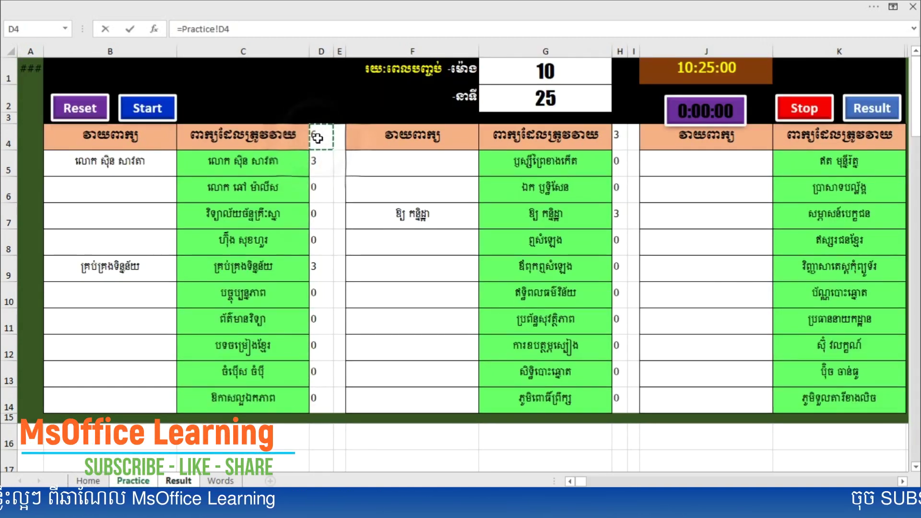
# - Add Practice!H4 and Practice!L4 to G2's formula and accept Excel's correction so it shows 9
pyautogui.write('+Practice!H4+')
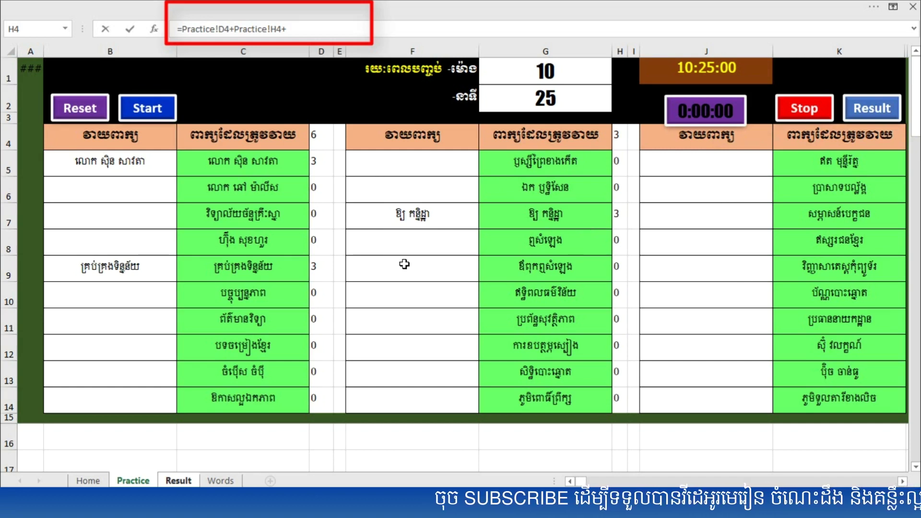
pyautogui.click(653, 212)
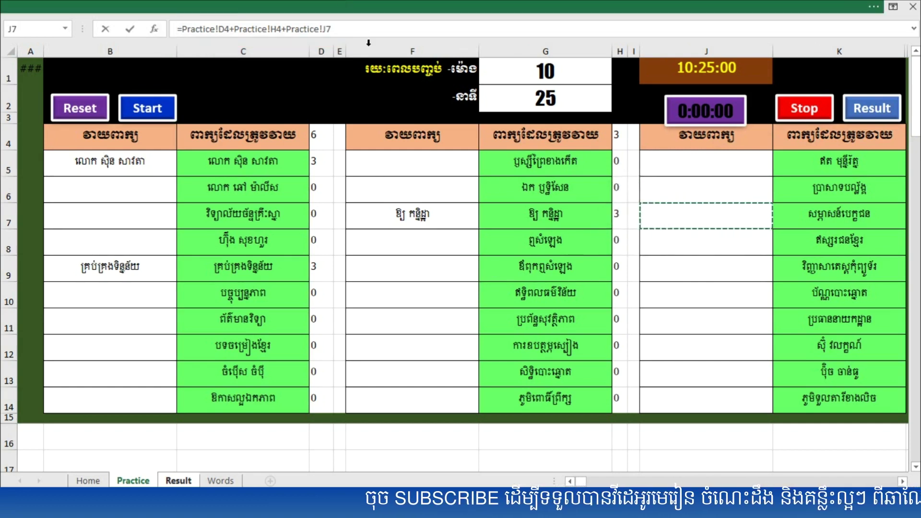
pyautogui.press('BackSpace')
pyautogui.press('BackSpace')
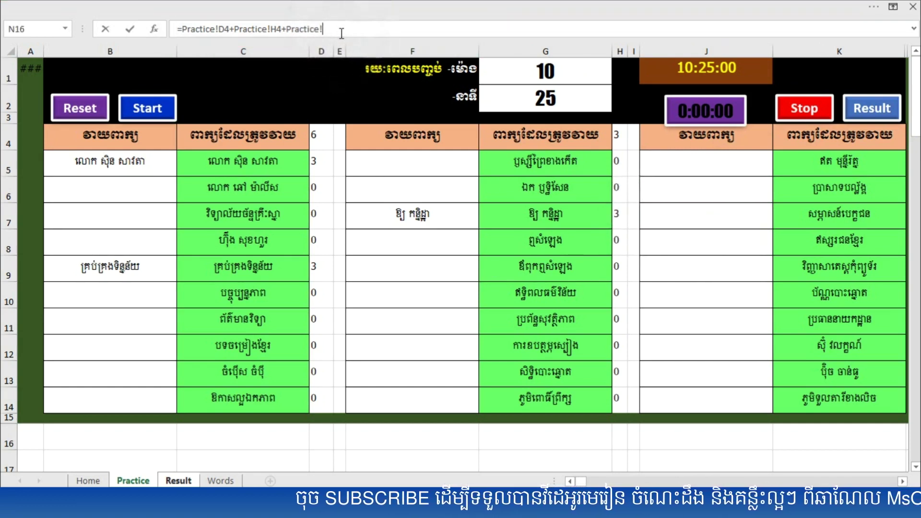
pyautogui.write('L4)')
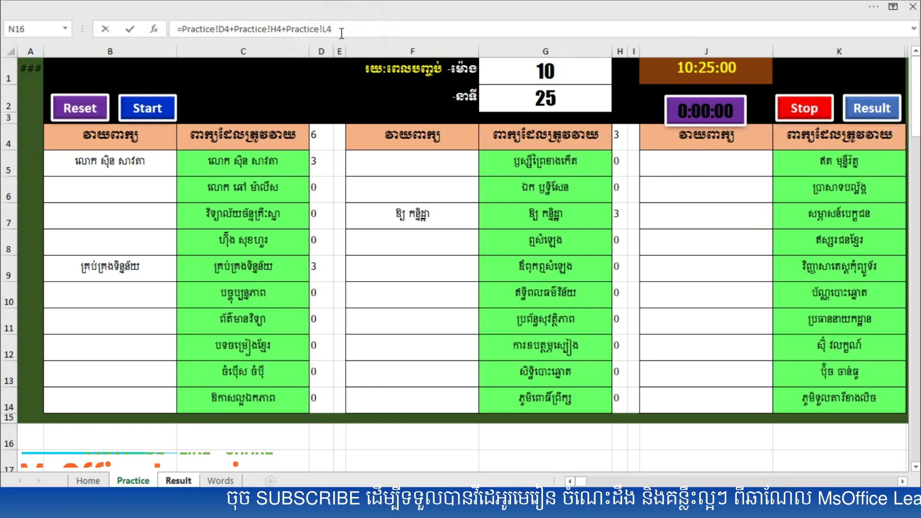
pyautogui.press('Return')
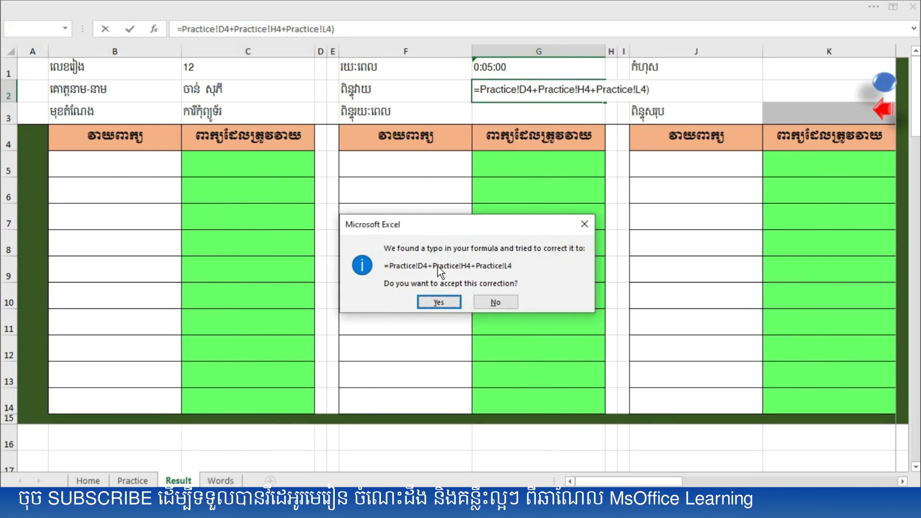
pyautogui.click(438, 303)
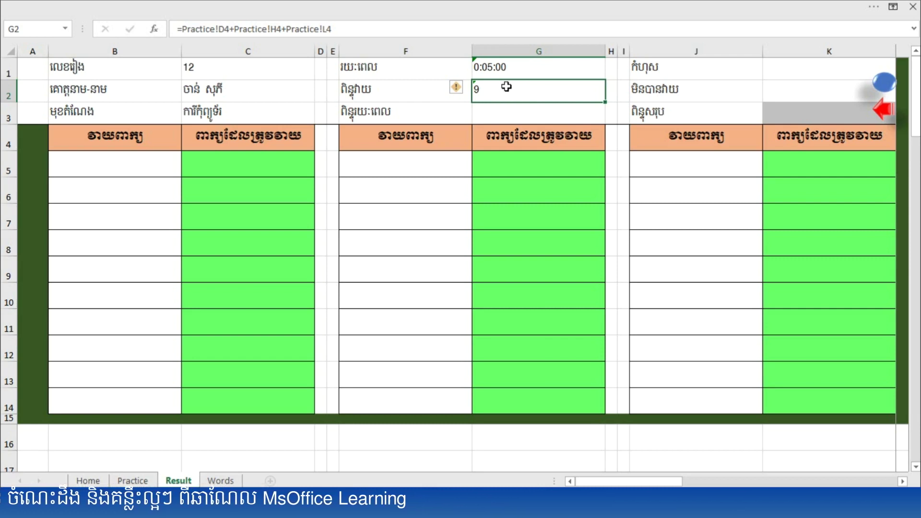
pyautogui.click(493, 114)
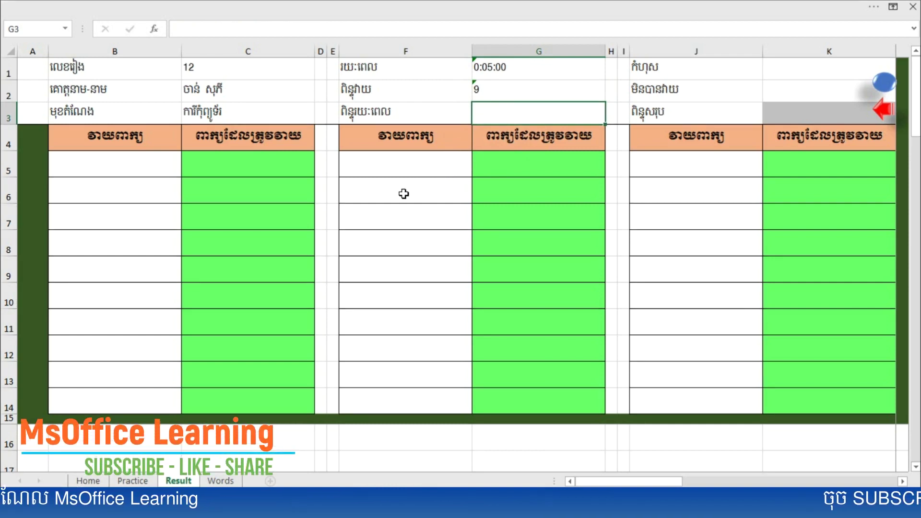
# - Type '<=5 add 10' in F6, '<=7 add 5' in F7 and '>7 = 0' in F8
pyautogui.click(382, 189)
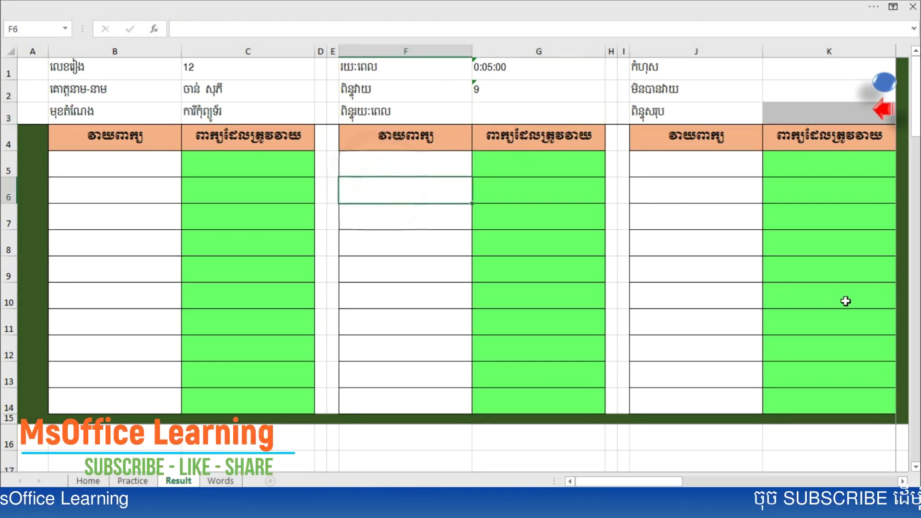
pyautogui.write('<=5 add 10')
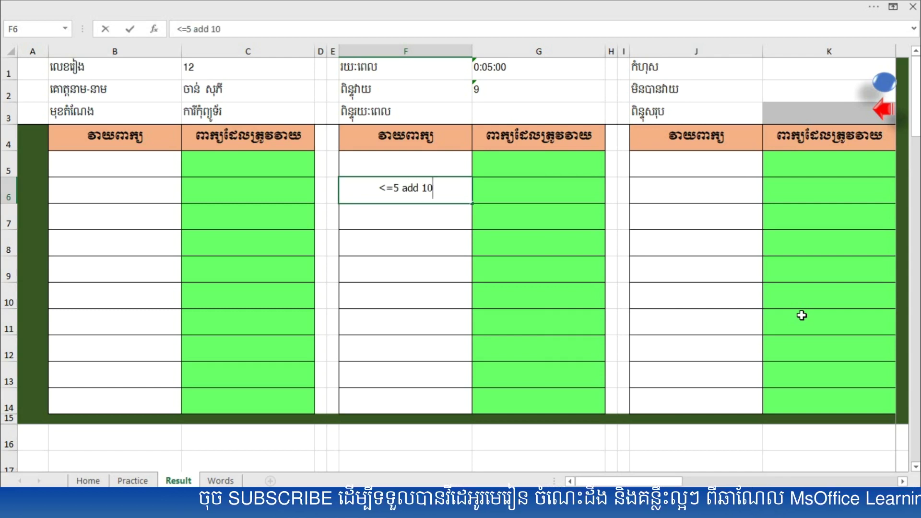
pyautogui.press('Return')
pyautogui.write('<')
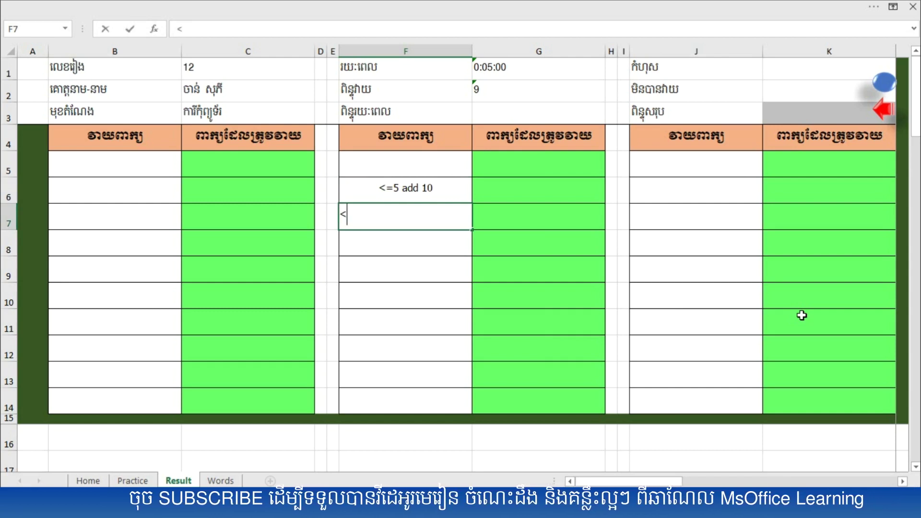
pyautogui.write('=7 add 5')
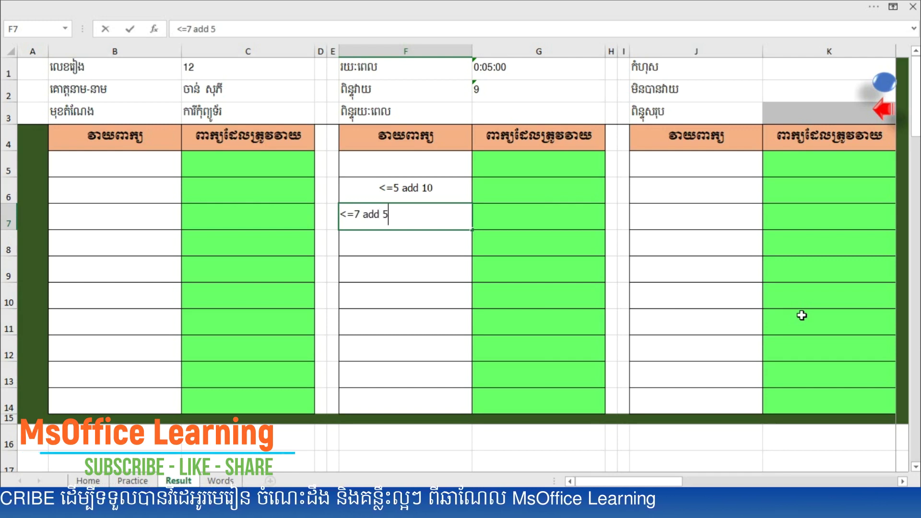
pyautogui.press('Return')
pyautogui.write('>7 = 0')
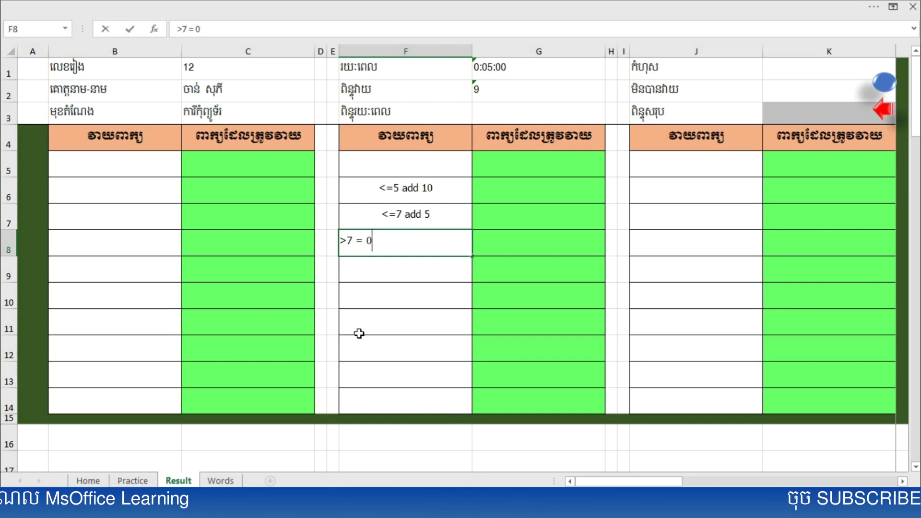
pyautogui.click(359, 333)
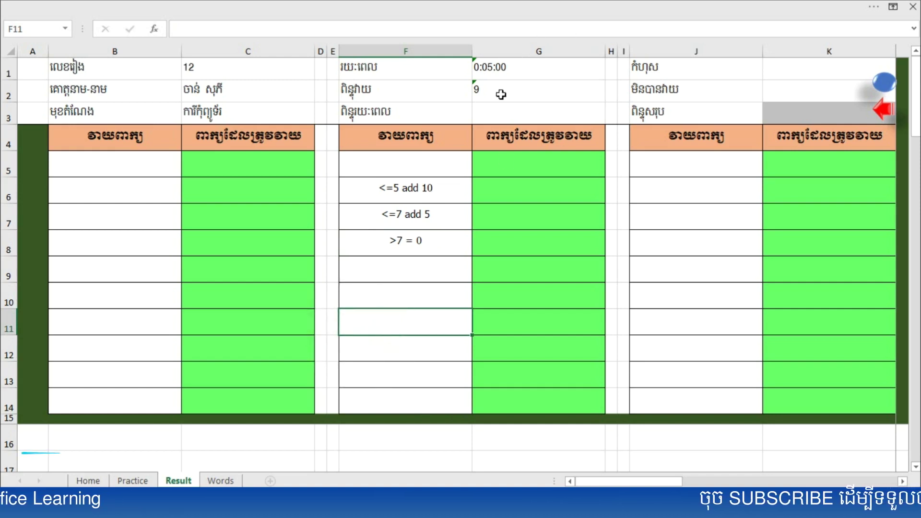
# - Switch Result cell G1 to the Number format category in Format Cells
pyautogui.click(481, 116)
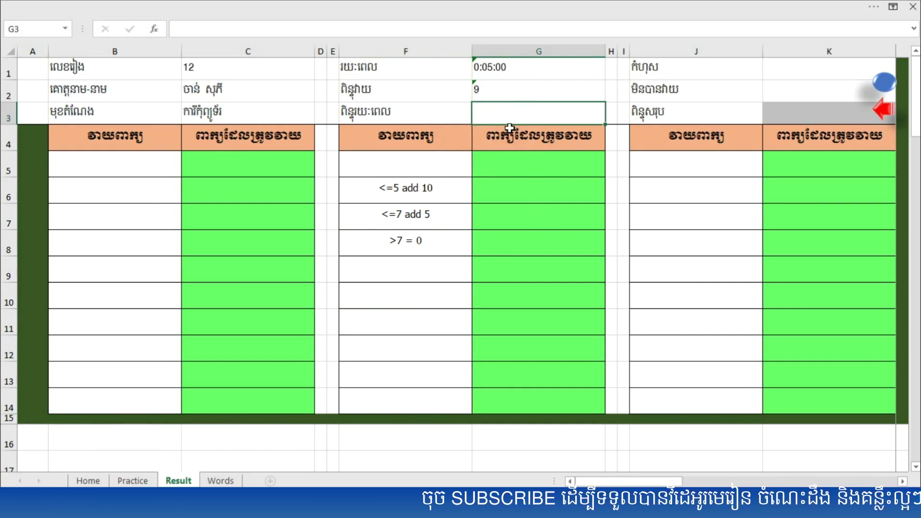
pyautogui.click(498, 75)
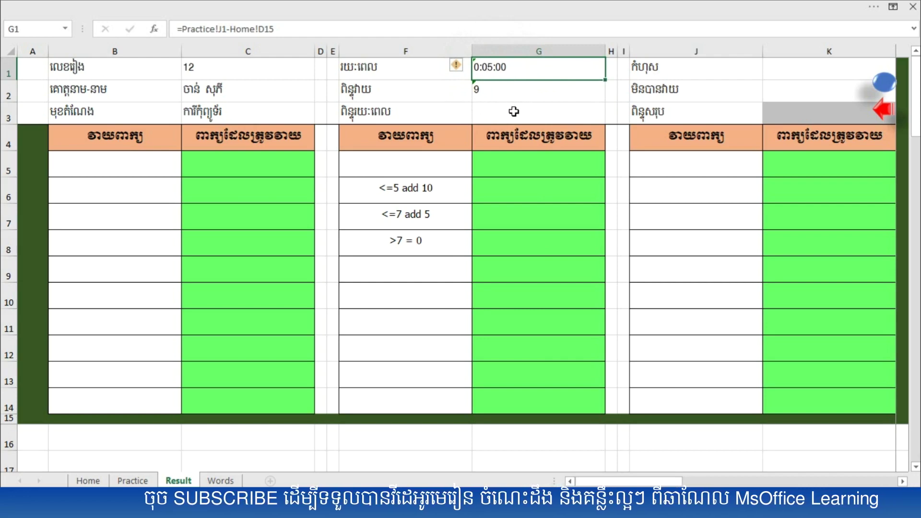
pyautogui.rightClick(494, 75)
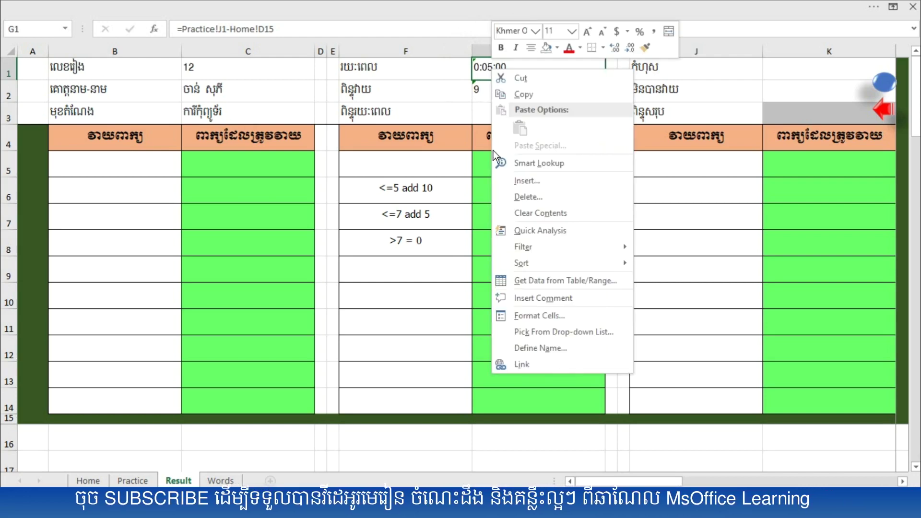
pyautogui.click(528, 312)
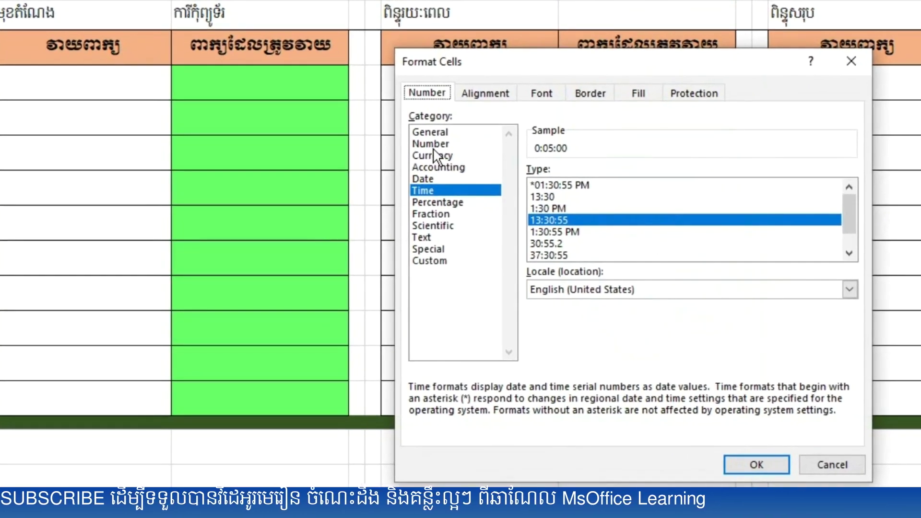
pyautogui.click(431, 144)
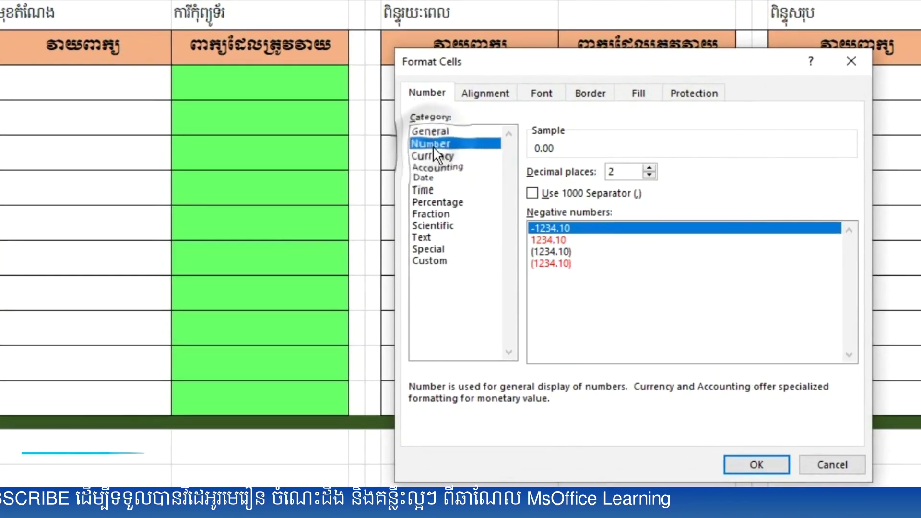
# - Give G1 21 decimal places so it shows 0.00347222222222150000
pyautogui.click(650, 168)
pyautogui.click(651, 168)
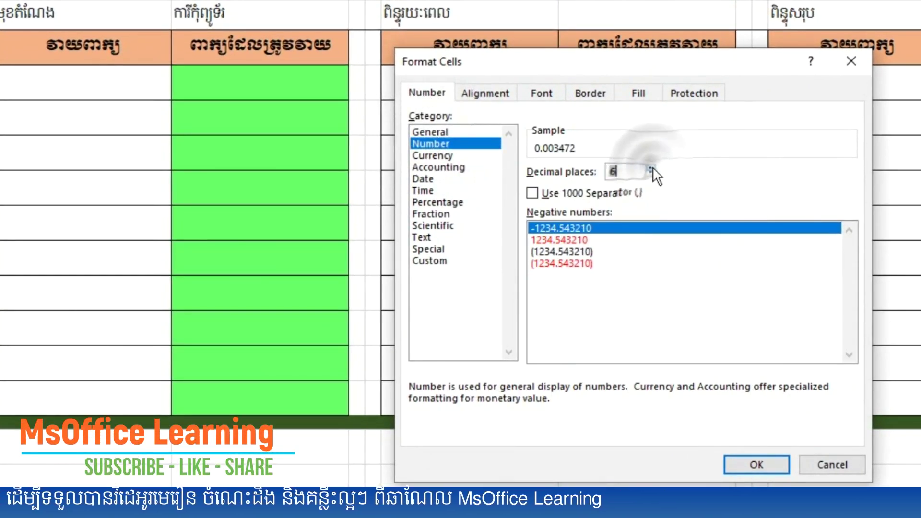
pyautogui.click(650, 169)
pyautogui.click(650, 168)
pyautogui.click(650, 168)
pyautogui.click(650, 168)
pyautogui.click(651, 169)
pyautogui.click(650, 169)
pyautogui.click(650, 169)
pyautogui.click(650, 169)
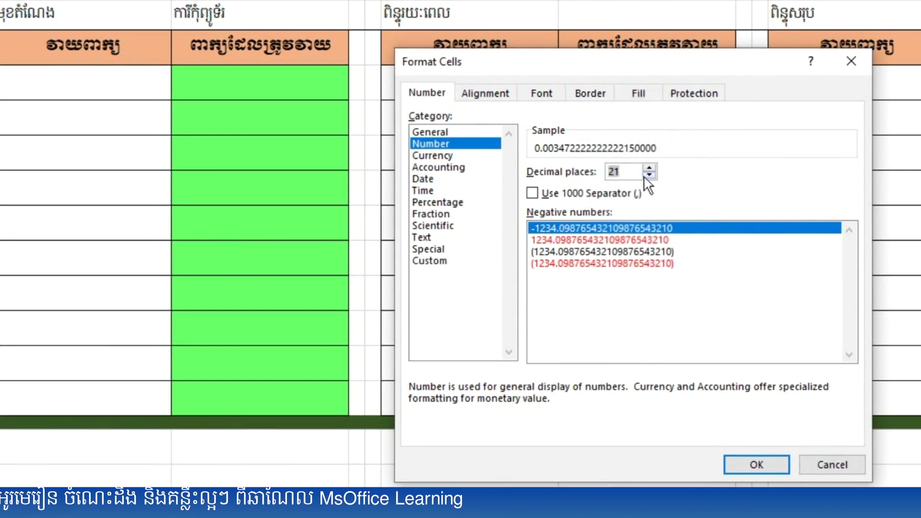
pyautogui.click(771, 464)
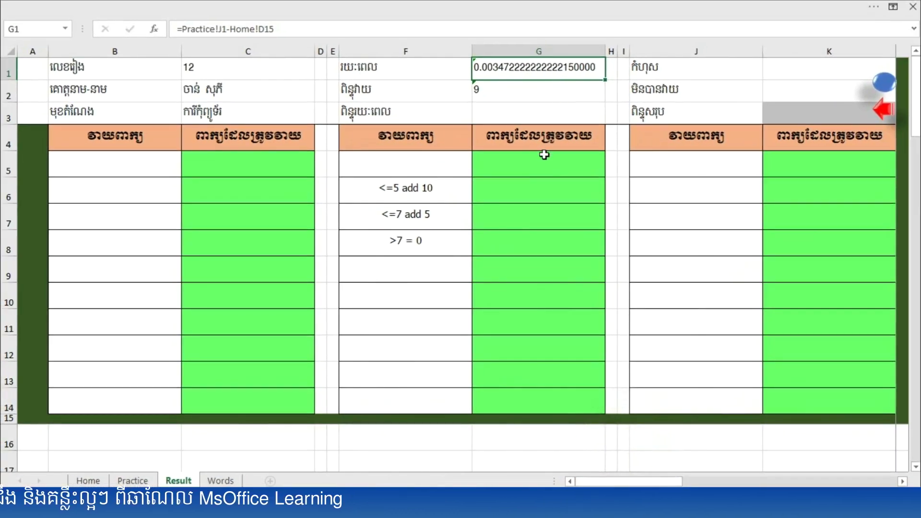
pyautogui.click(544, 155)
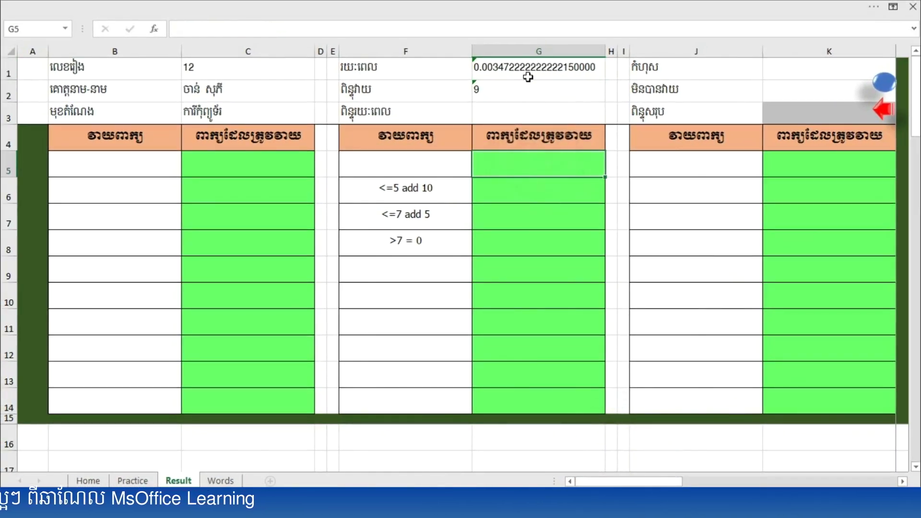
pyautogui.click(531, 66)
pyautogui.rightClick(535, 66)
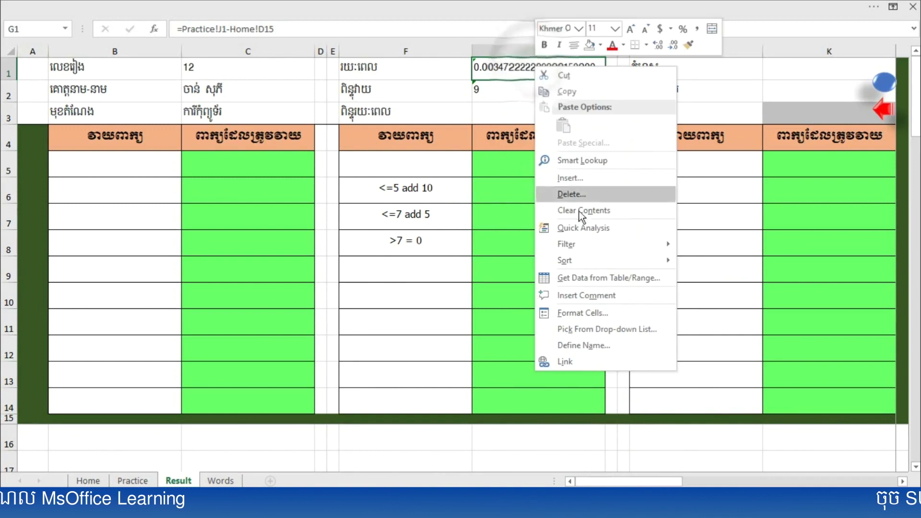
# - Copy G1 and paste only its value into G6
pyautogui.click(571, 91)
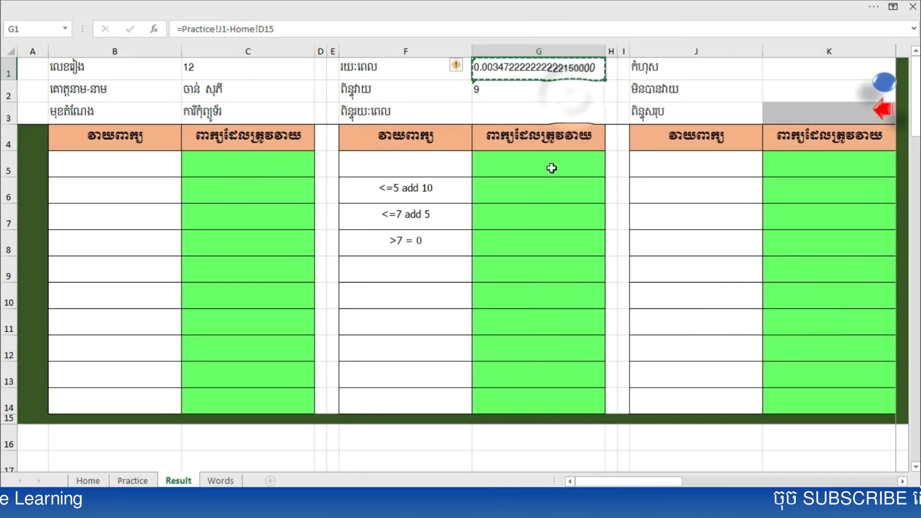
pyautogui.click(498, 191)
pyautogui.rightClick(498, 192)
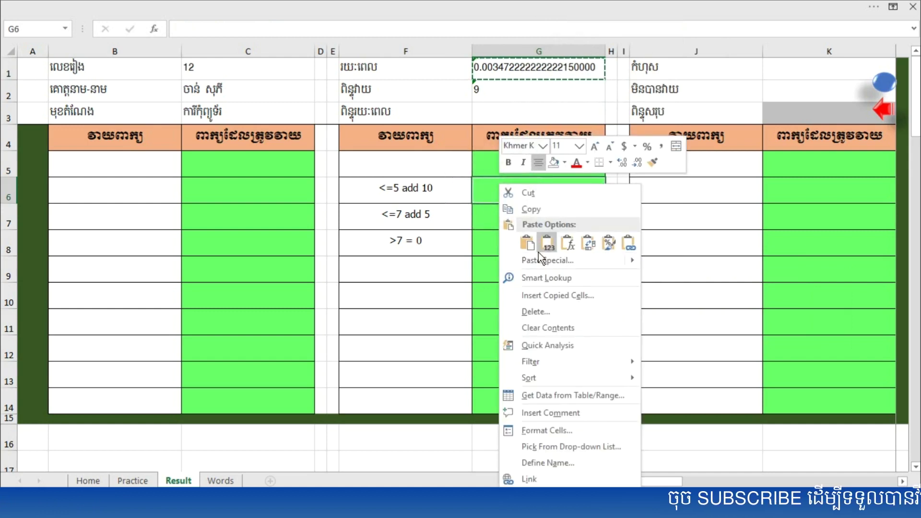
pyautogui.click(551, 247)
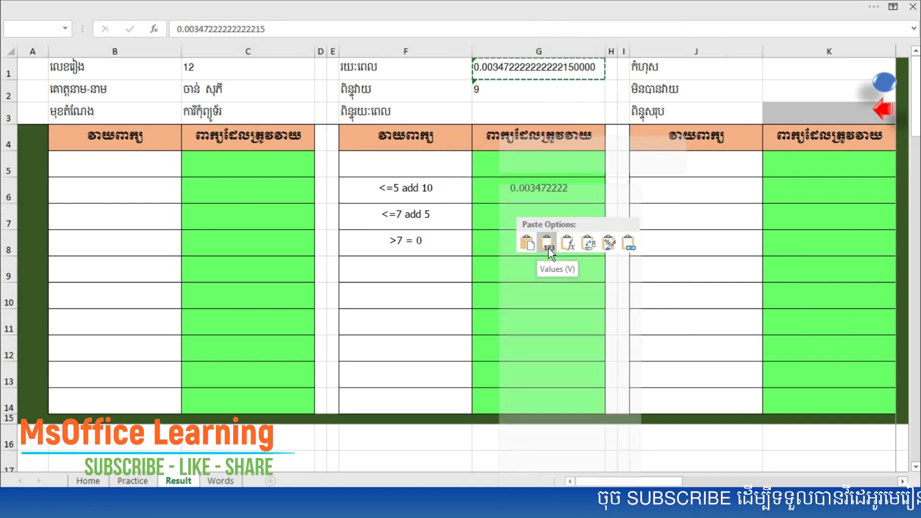
# - Format G6 as Number with 20 decimal places, showing 0.00347222222222215000
pyautogui.rightClick(563, 186)
pyautogui.click(613, 430)
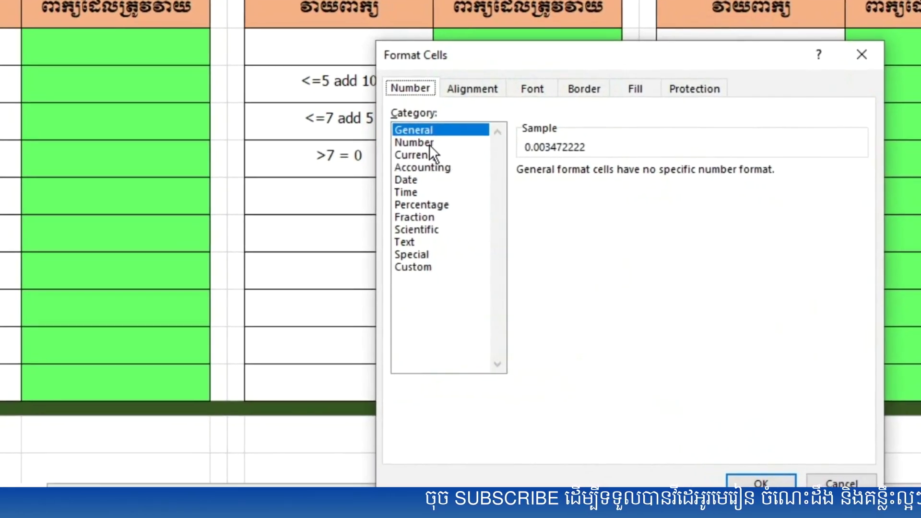
pyautogui.click(429, 144)
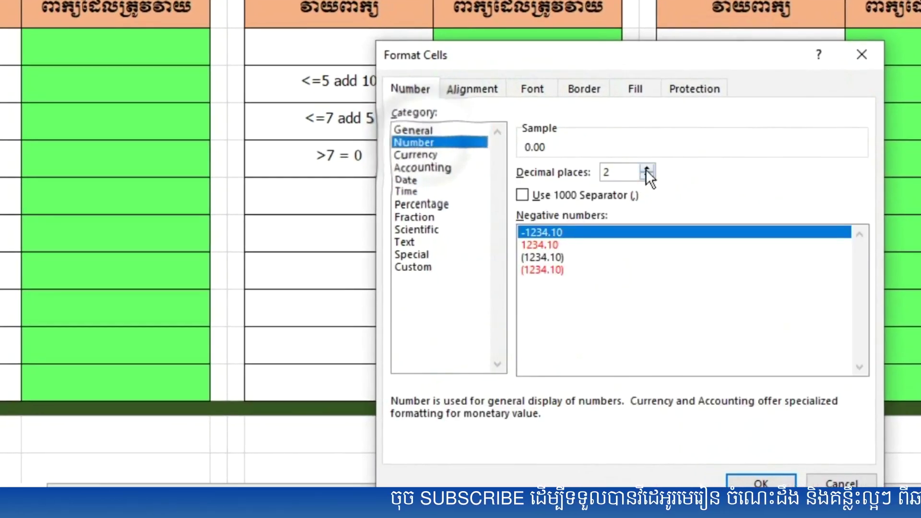
pyautogui.click(646, 169)
pyautogui.click(646, 169)
pyautogui.click(645, 169)
pyautogui.click(646, 169)
pyautogui.click(647, 169)
pyautogui.click(647, 169)
pyautogui.click(647, 169)
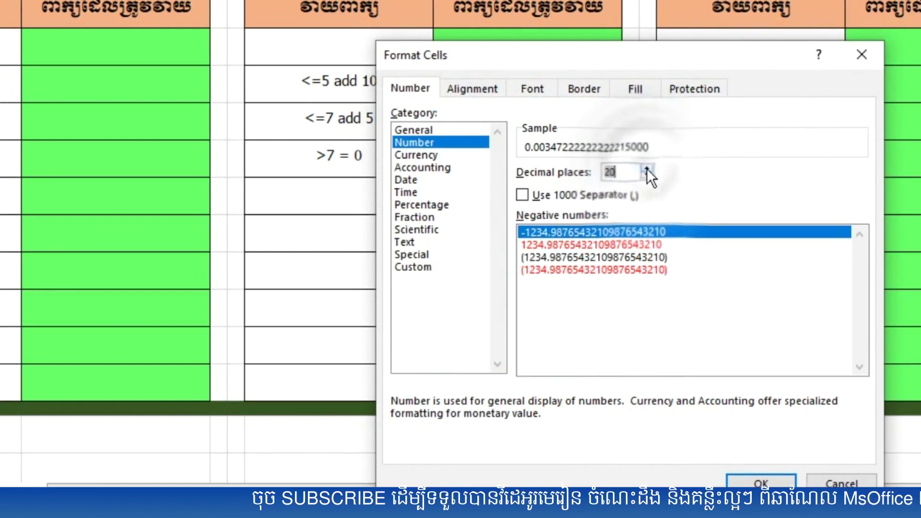
pyautogui.click(762, 481)
pyautogui.click(580, 175)
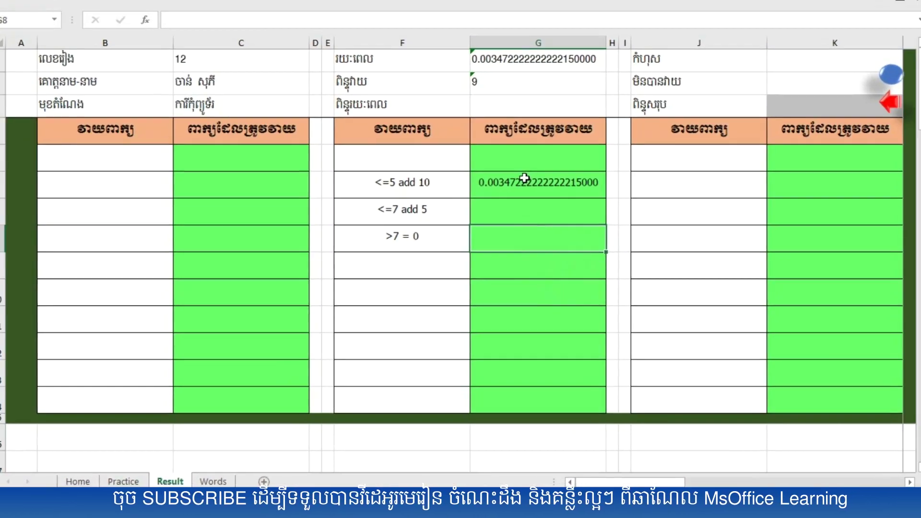
pyautogui.click(513, 189)
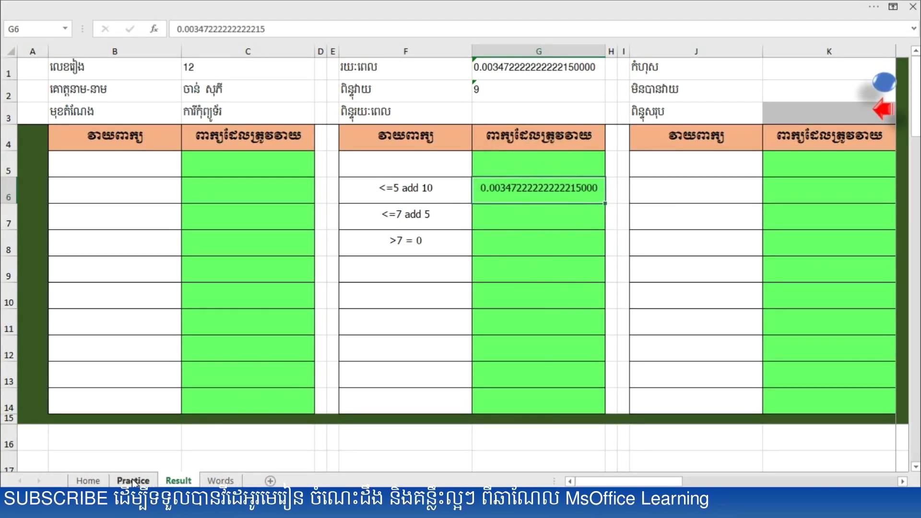
# - Format Result cell G1 with the 13:30:55 time type
pyautogui.rightClick(525, 74)
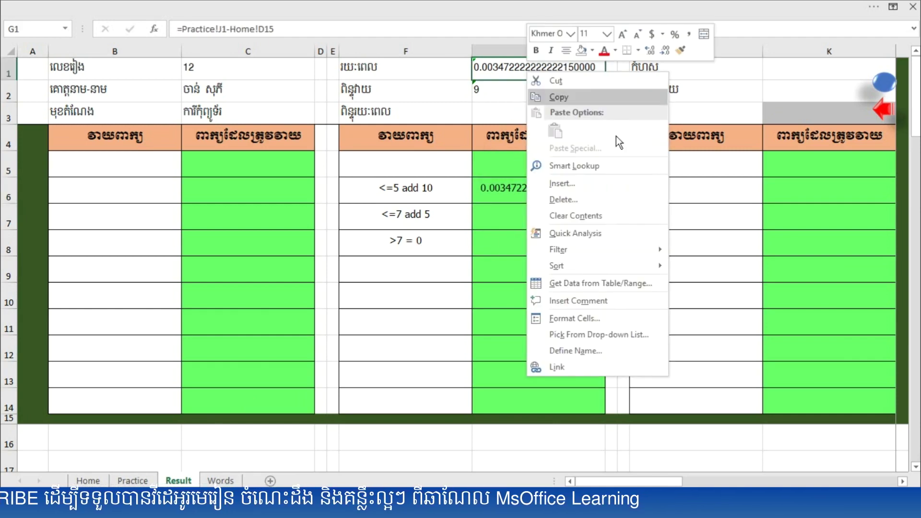
pyautogui.click(559, 318)
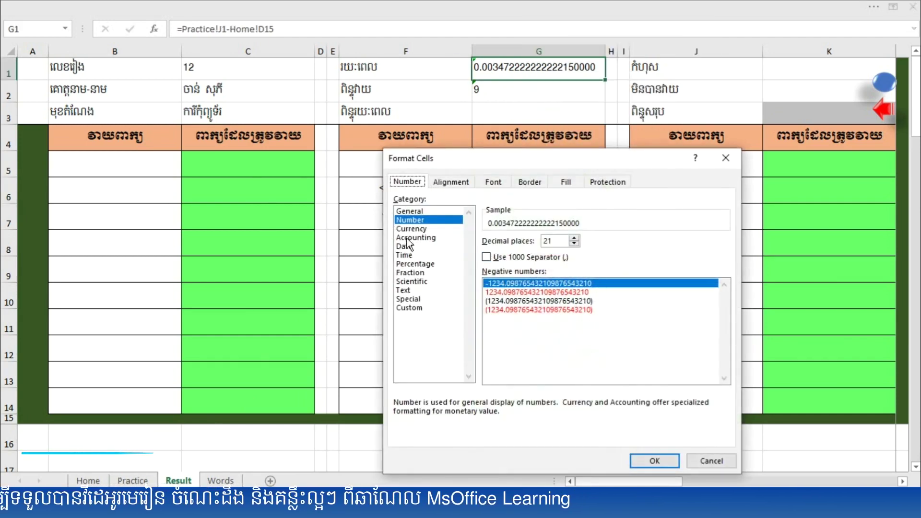
pyautogui.click(404, 254)
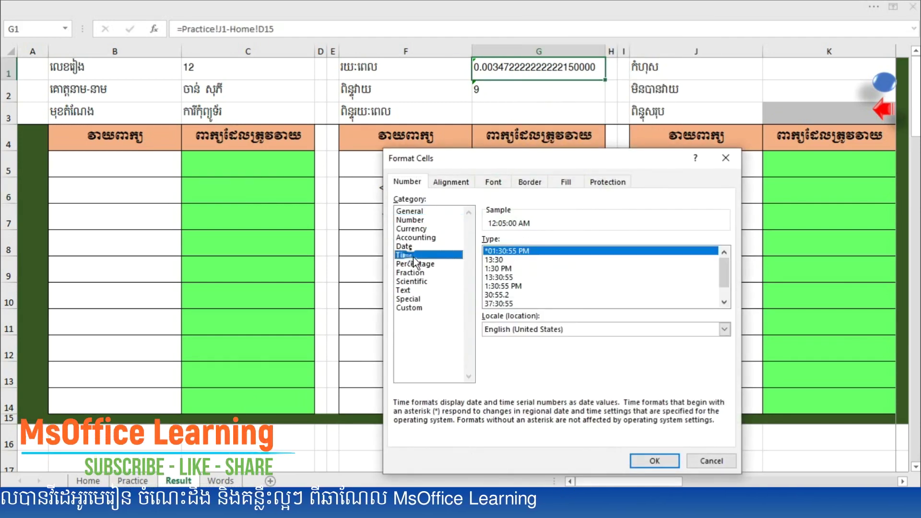
pyautogui.click(499, 278)
pyautogui.click(654, 460)
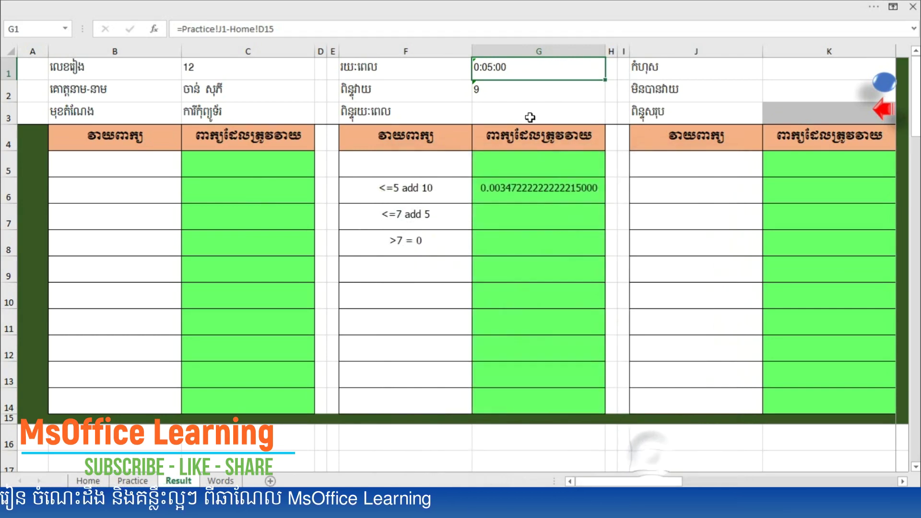
# - Change the Practice sheet minutes in G2 to 27, so G1 reads 0:07:00
pyautogui.click(133, 481)
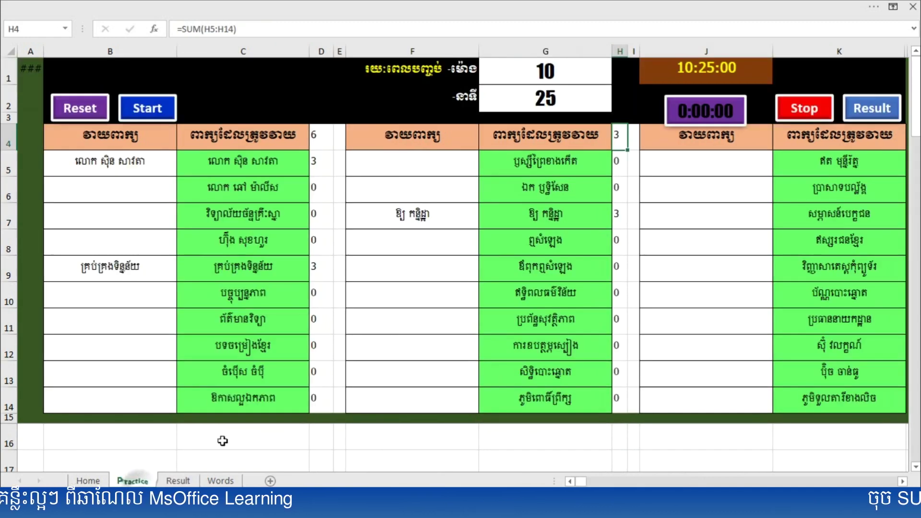
pyautogui.press('F2')
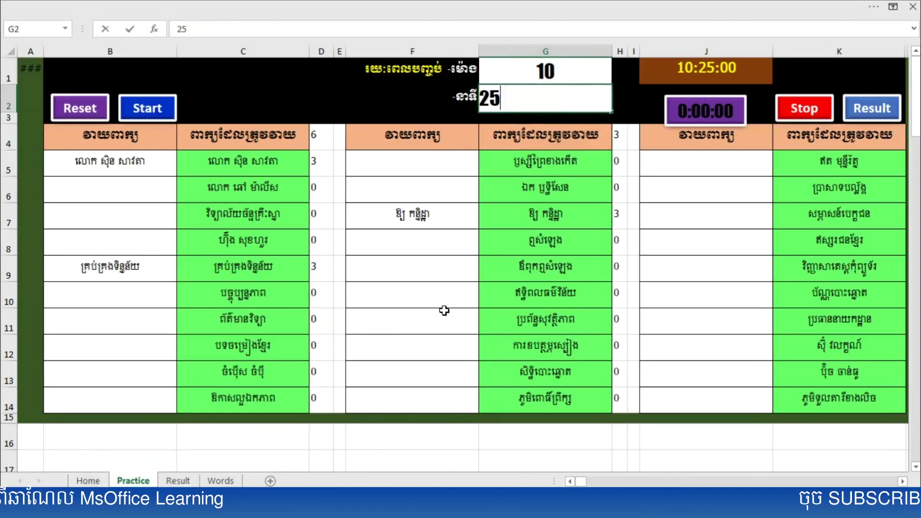
pyautogui.click(432, 390)
pyautogui.click(178, 480)
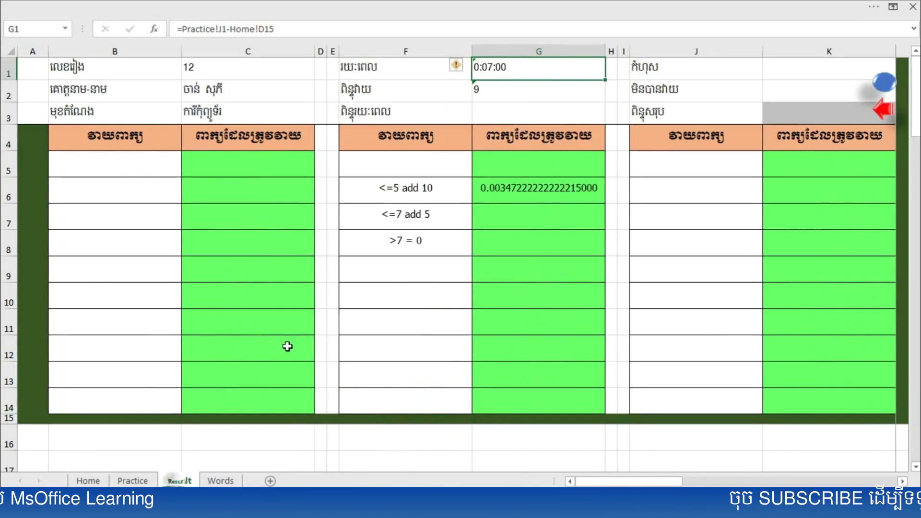
# - Format Result cell G1 as Number with 21 decimal places
pyautogui.rightClick(509, 71)
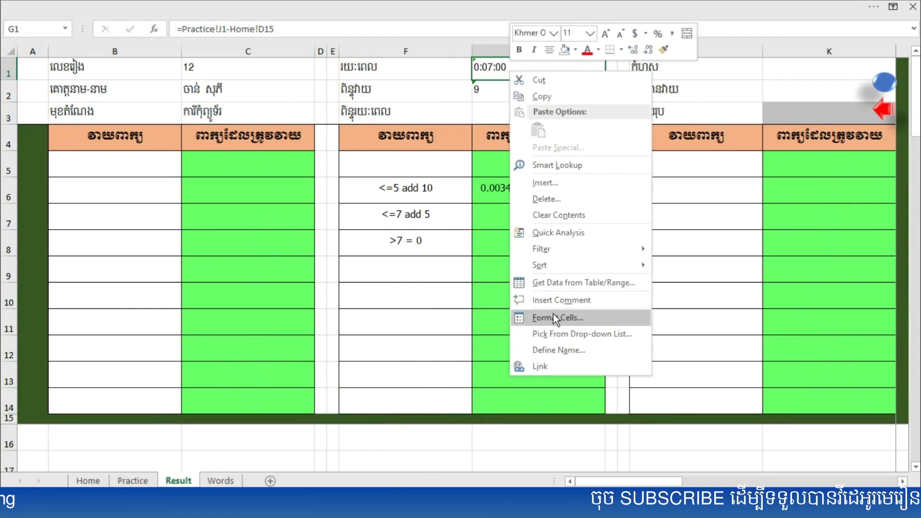
pyautogui.click(553, 314)
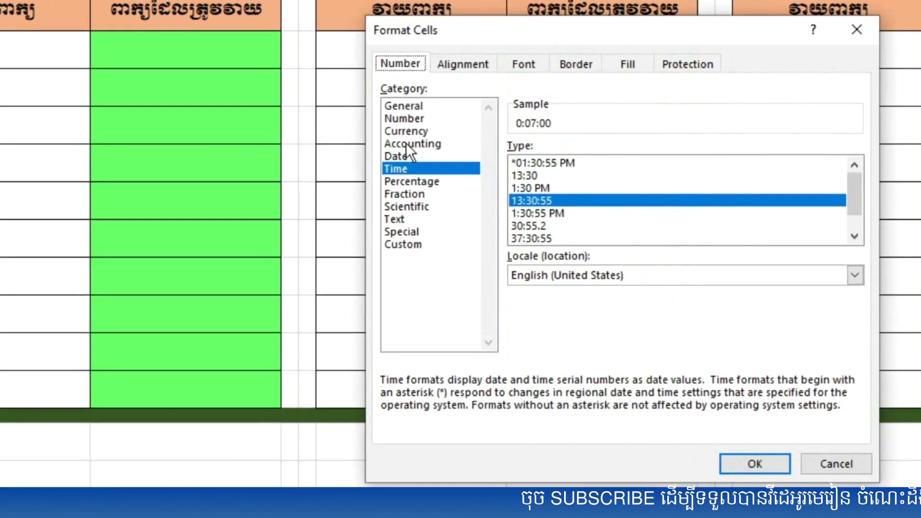
pyautogui.click(405, 120)
pyautogui.click(639, 144)
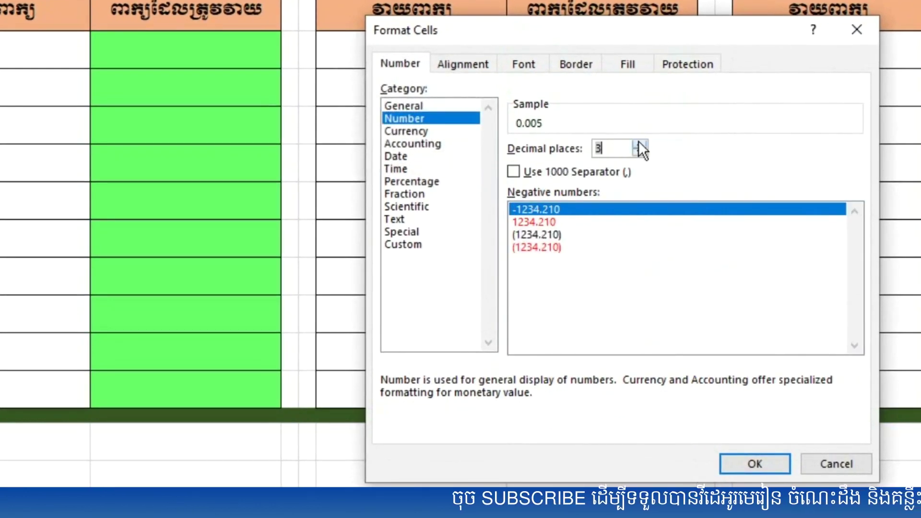
pyautogui.click(639, 144)
pyautogui.click(638, 144)
pyautogui.click(638, 143)
pyautogui.click(638, 143)
pyautogui.click(638, 143)
pyautogui.click(638, 143)
pyautogui.click(639, 143)
pyautogui.click(638, 143)
pyautogui.click(639, 143)
pyautogui.click(639, 143)
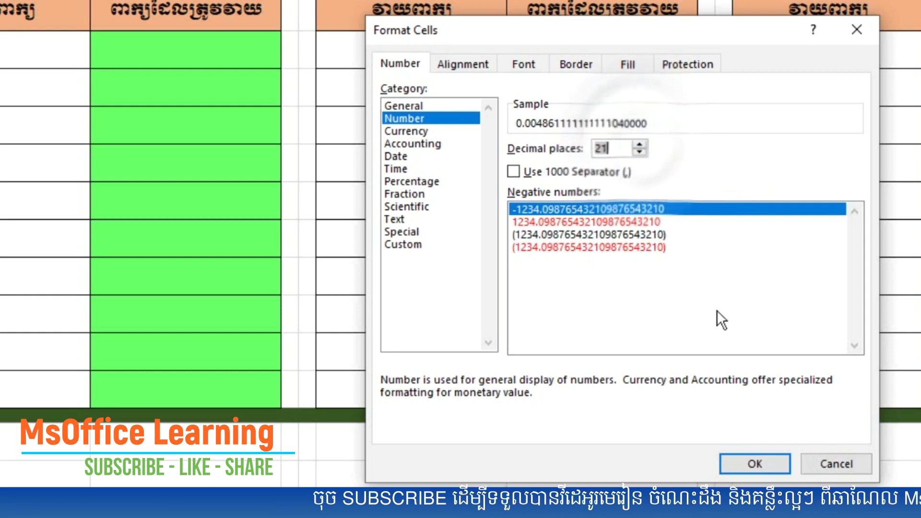
pyautogui.click(755, 464)
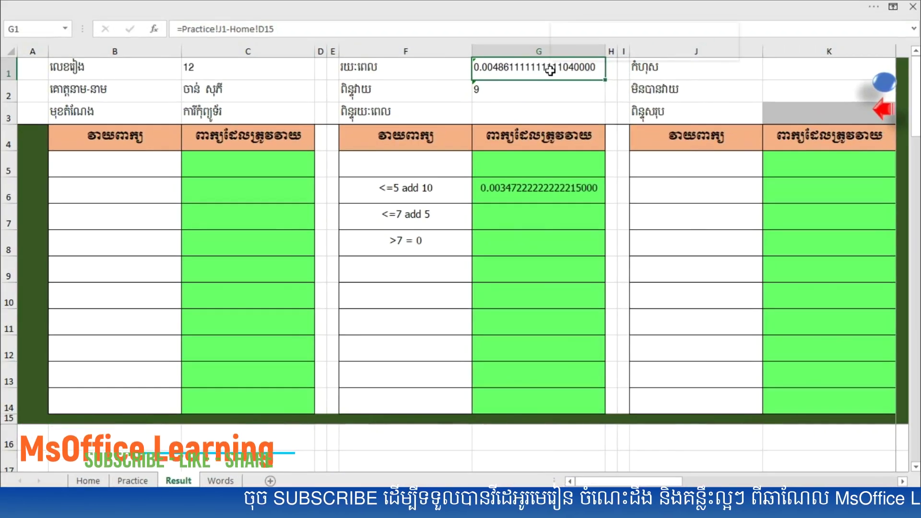
# - Copy G1 and paste its value into G7 beside '<=7 add 5'
pyautogui.rightClick(551, 71)
pyautogui.click(585, 102)
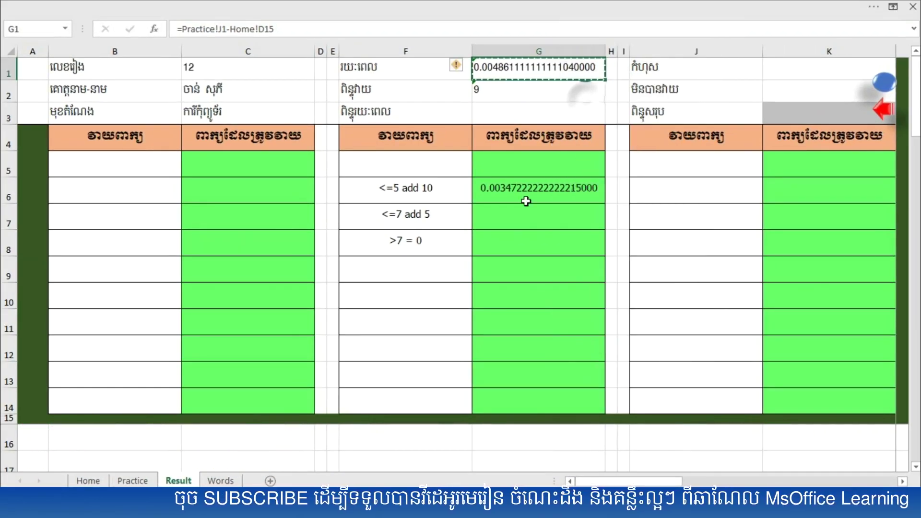
pyautogui.click(501, 217)
pyautogui.rightClick(508, 221)
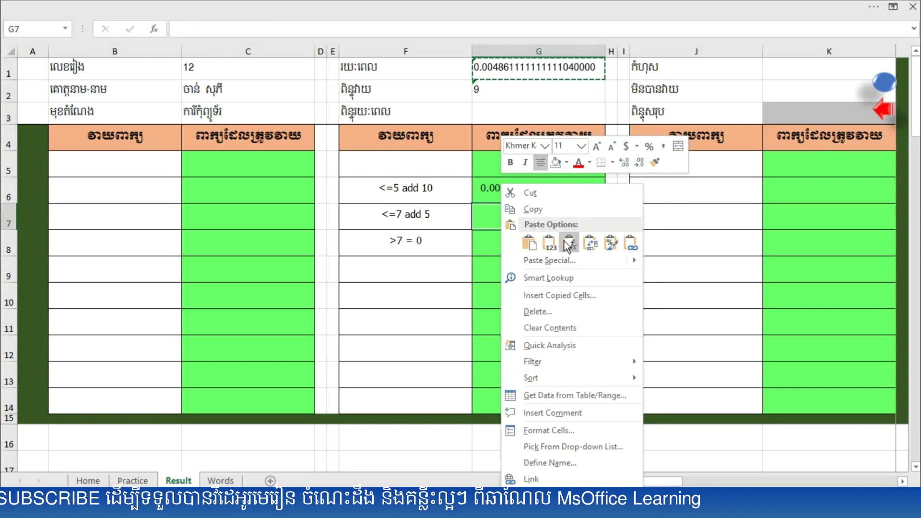
pyautogui.click(551, 243)
# - Format G7 as Number with 21 decimals, showing 0.00486111111111040000
pyautogui.rightClick(560, 220)
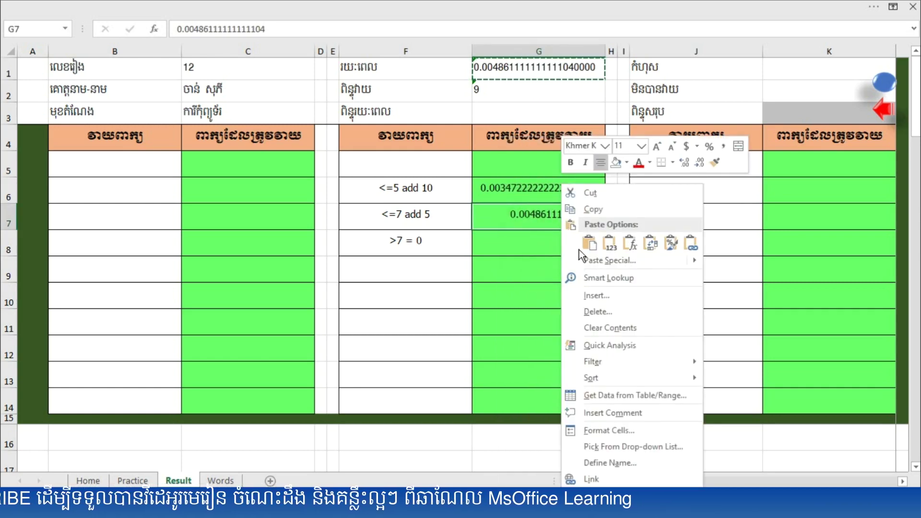
pyautogui.click(606, 427)
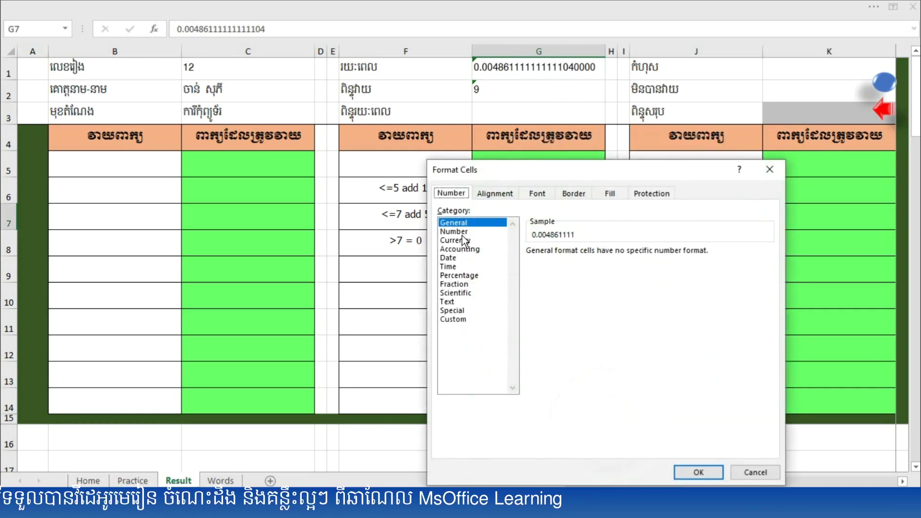
pyautogui.click(460, 232)
pyautogui.click(617, 250)
pyautogui.click(616, 250)
pyautogui.click(617, 249)
pyautogui.click(617, 250)
pyautogui.click(616, 250)
pyautogui.click(617, 249)
pyautogui.click(617, 249)
pyautogui.click(616, 250)
pyautogui.click(617, 250)
pyautogui.click(617, 249)
pyautogui.click(617, 249)
pyautogui.click(617, 250)
pyautogui.click(698, 472)
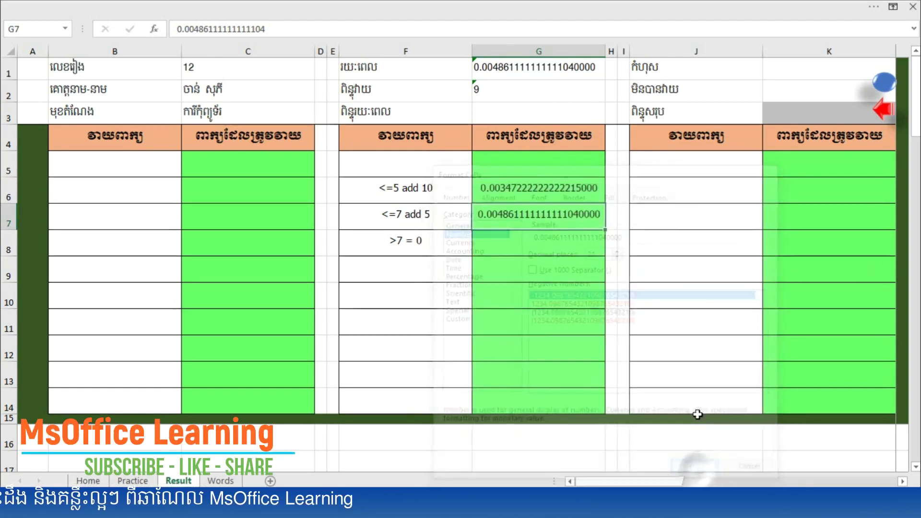
pyautogui.click(533, 295)
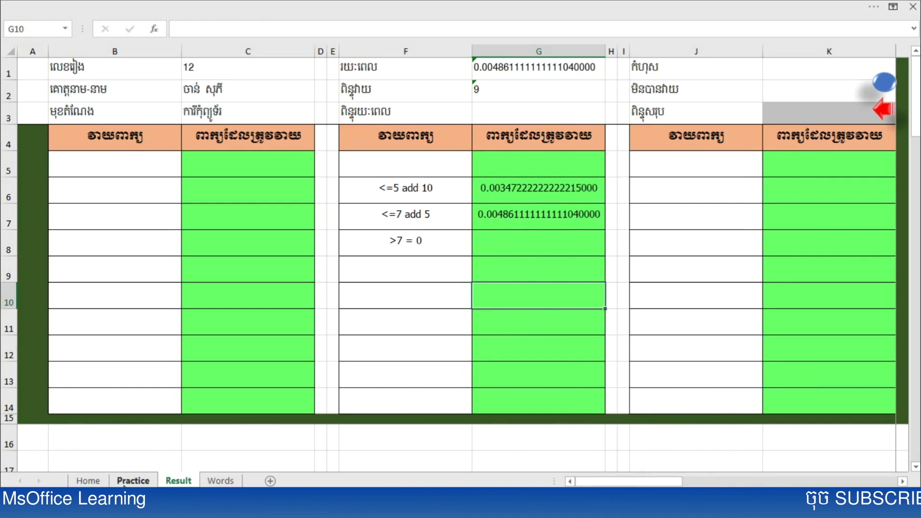
pyautogui.click(133, 481)
pyautogui.click(554, 102)
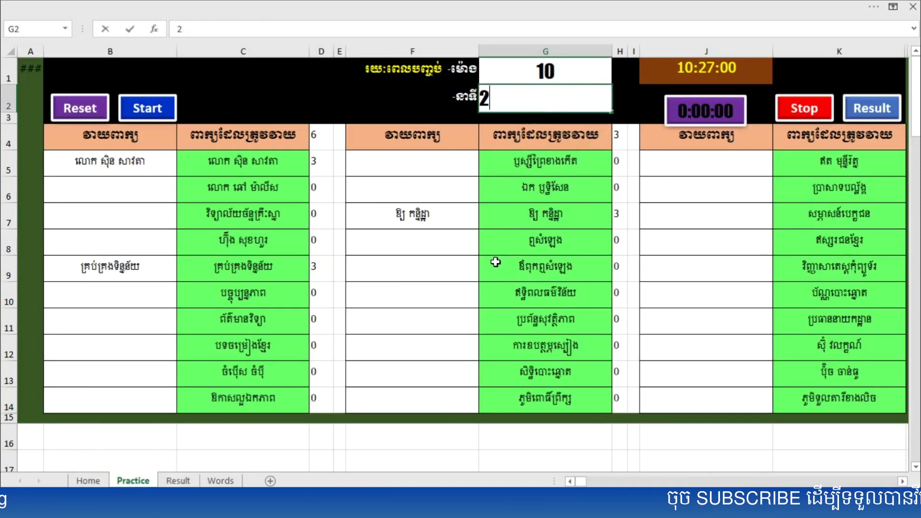
pyautogui.write('8')
# - Set the Practice minutes to 28 and paste G1's resulting value into Result G8
pyautogui.click(496, 293)
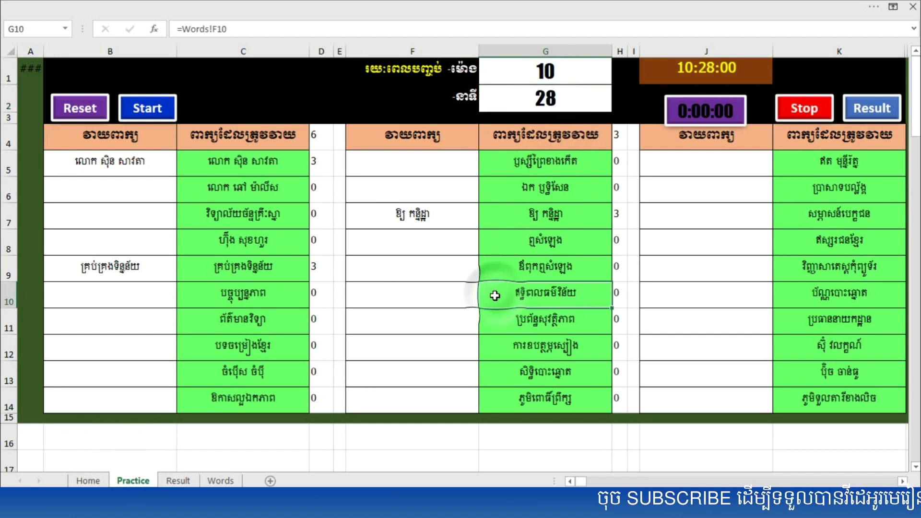
pyautogui.click(179, 481)
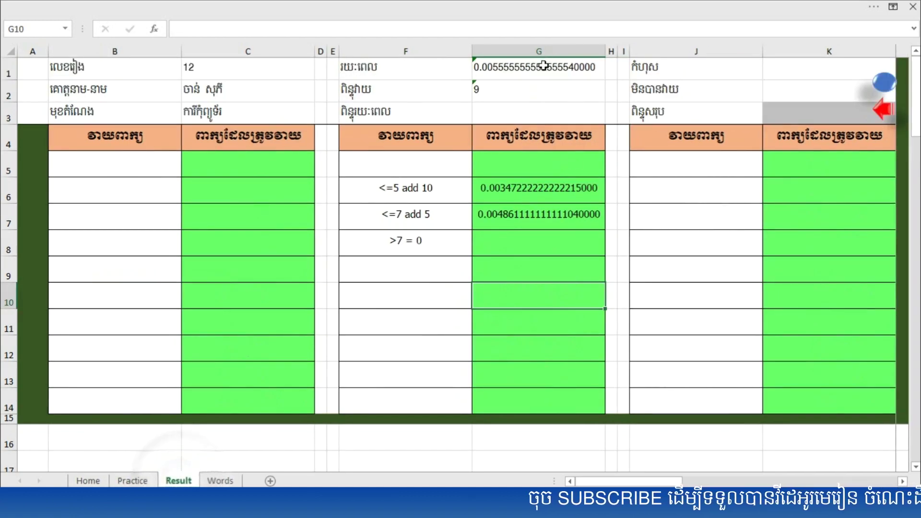
pyautogui.click(542, 67)
pyautogui.rightClick(542, 67)
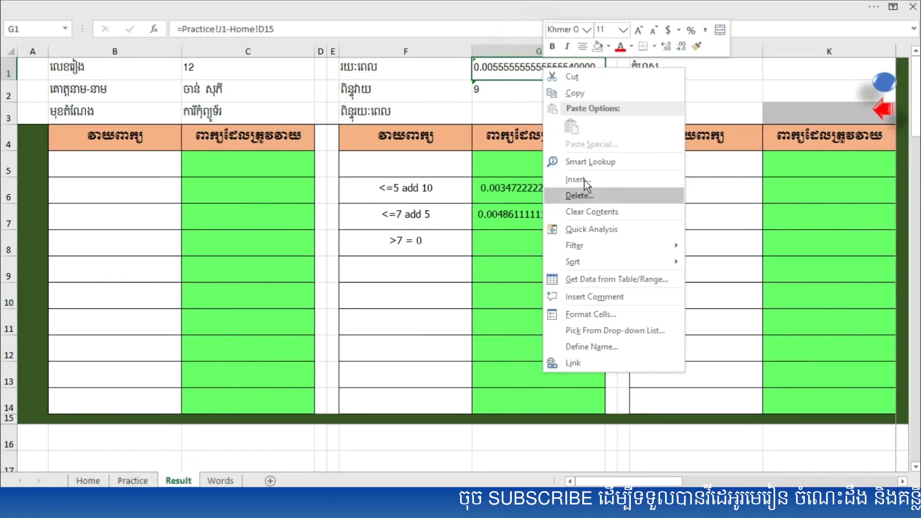
pyautogui.click(583, 94)
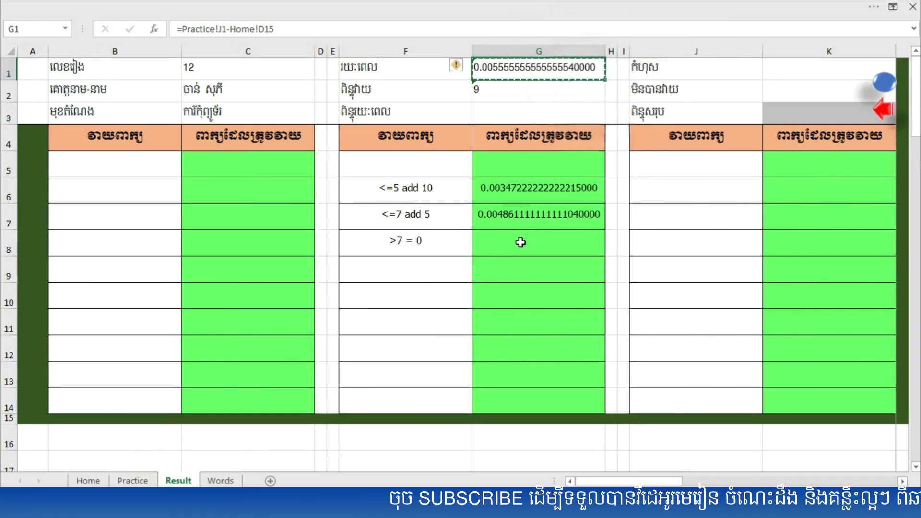
pyautogui.click(521, 243)
pyautogui.rightClick(521, 242)
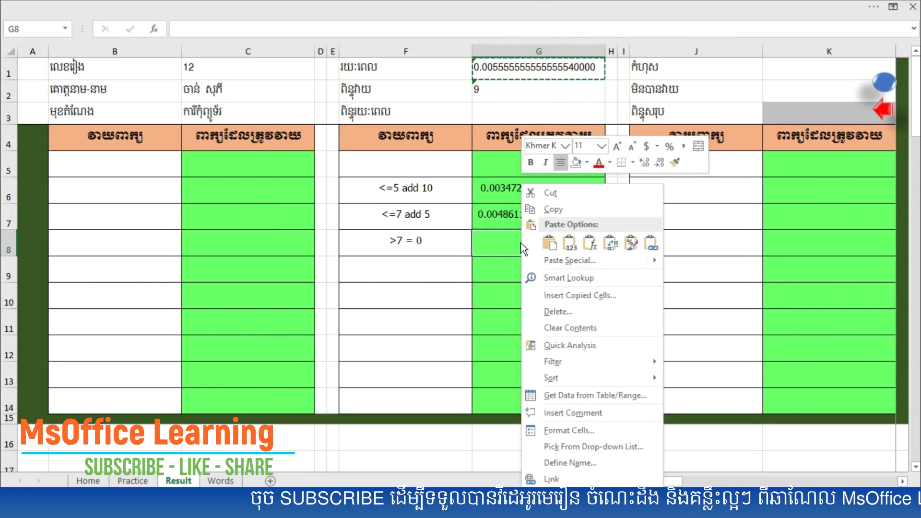
pyautogui.click(551, 243)
# - Format G8 as Number with 20 decimal places, showing 0.00555555555555554000
pyautogui.rightClick(548, 242)
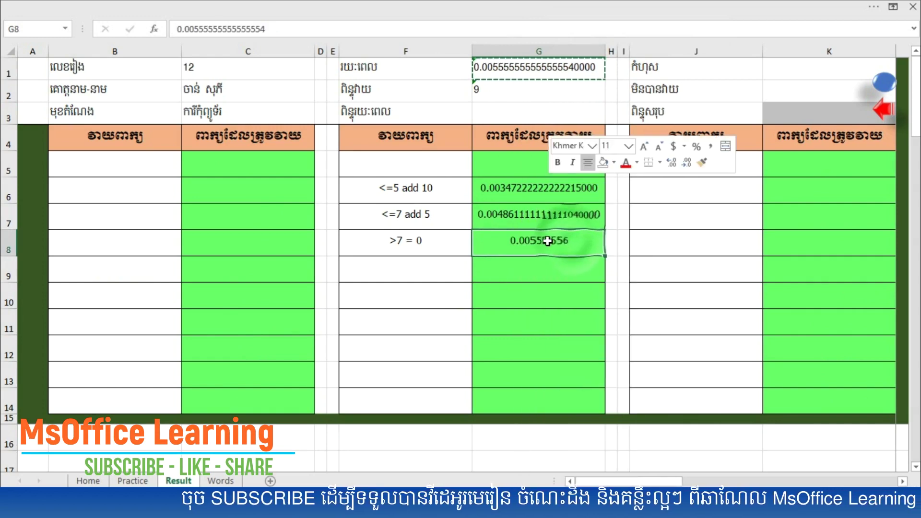
pyautogui.click(594, 430)
pyautogui.click(442, 231)
pyautogui.click(607, 250)
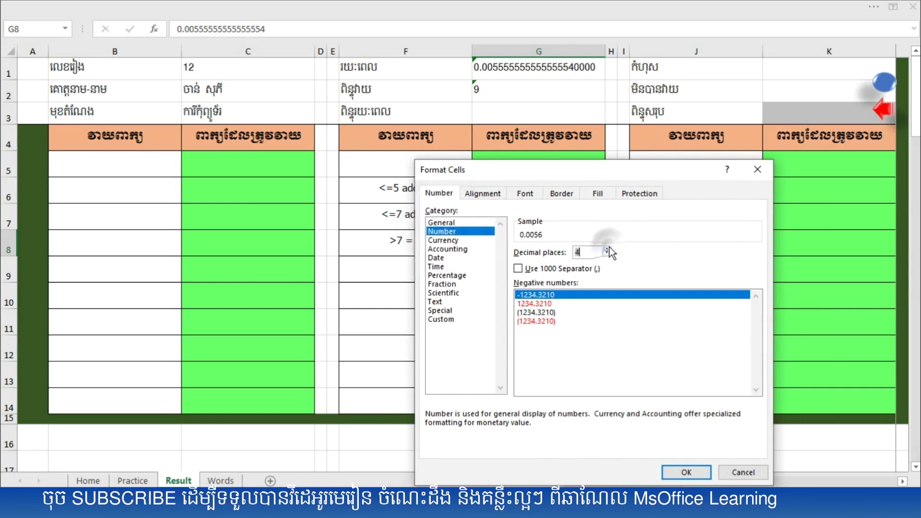
pyautogui.click(607, 250)
pyautogui.click(607, 249)
pyautogui.click(607, 248)
pyautogui.click(607, 248)
pyautogui.click(607, 248)
pyautogui.click(607, 248)
pyautogui.click(686, 472)
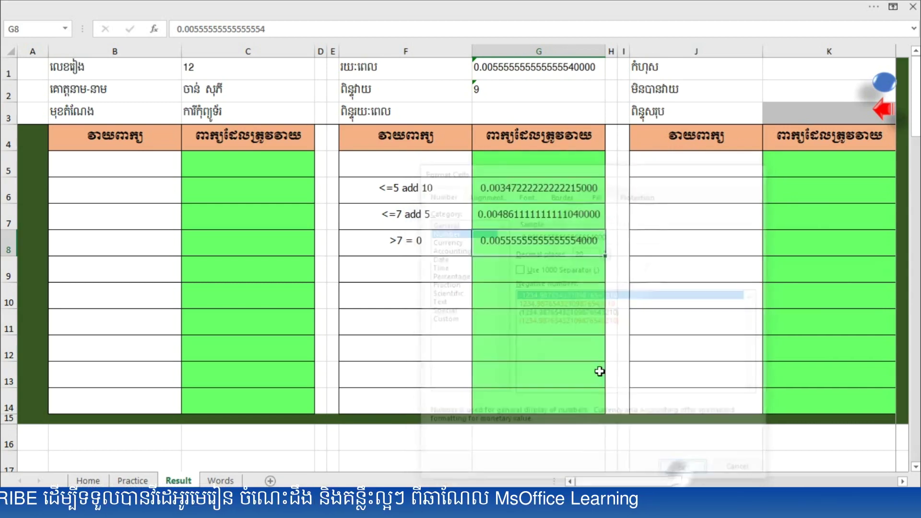
pyautogui.click(540, 346)
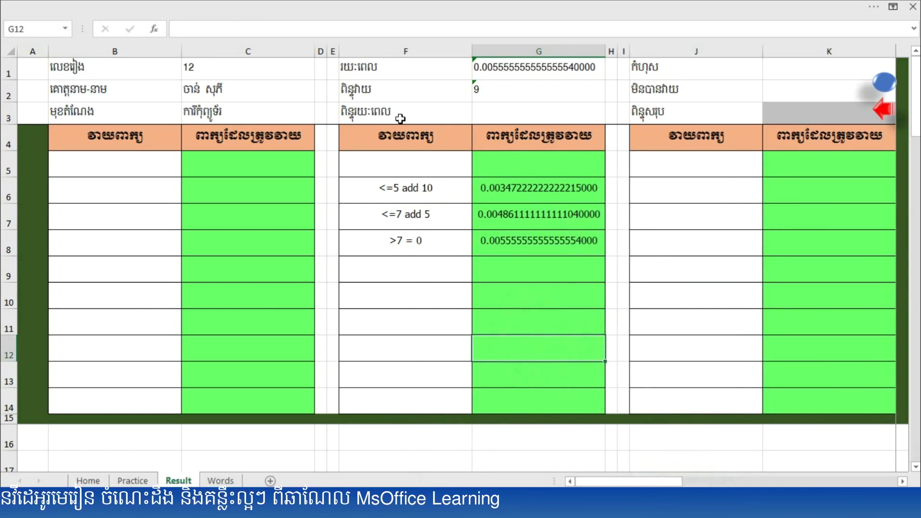
# - Apply the 13:30:55 time format to G1 so it reads 0:08:00
pyautogui.rightClick(530, 63)
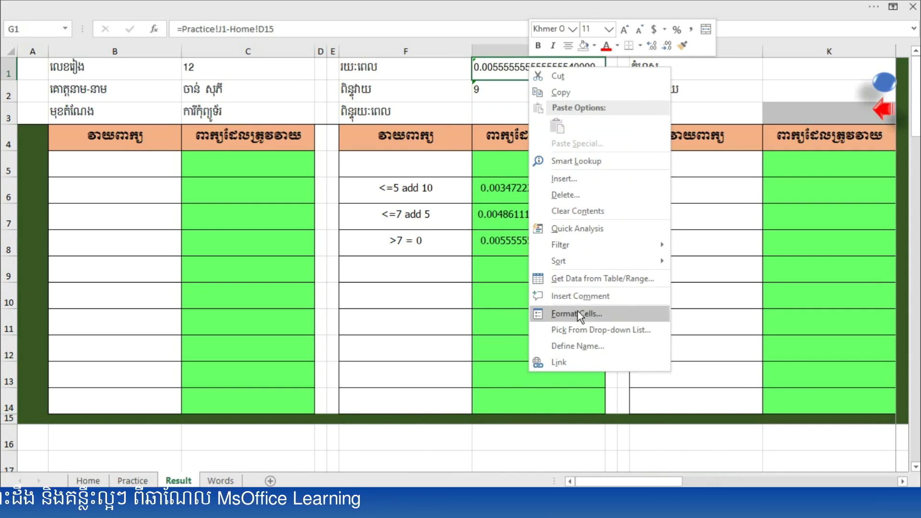
pyautogui.click(578, 312)
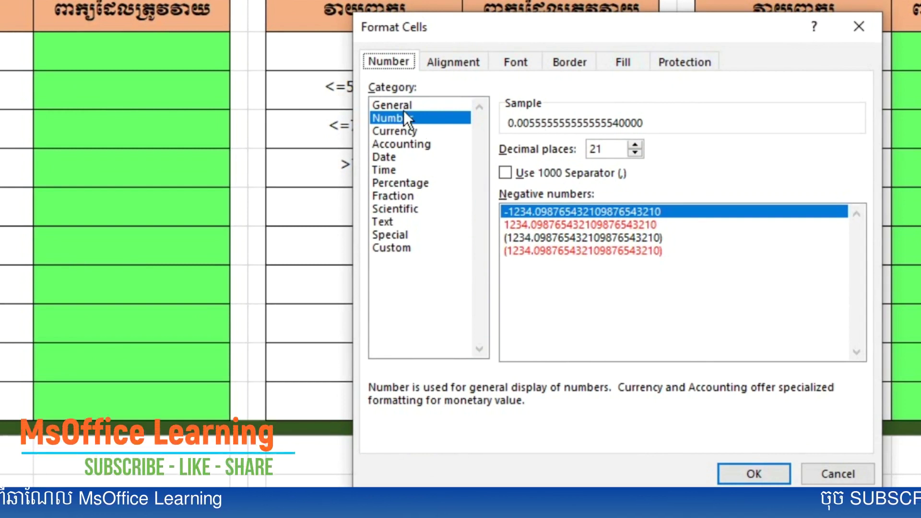
pyautogui.click(398, 171)
pyautogui.click(530, 202)
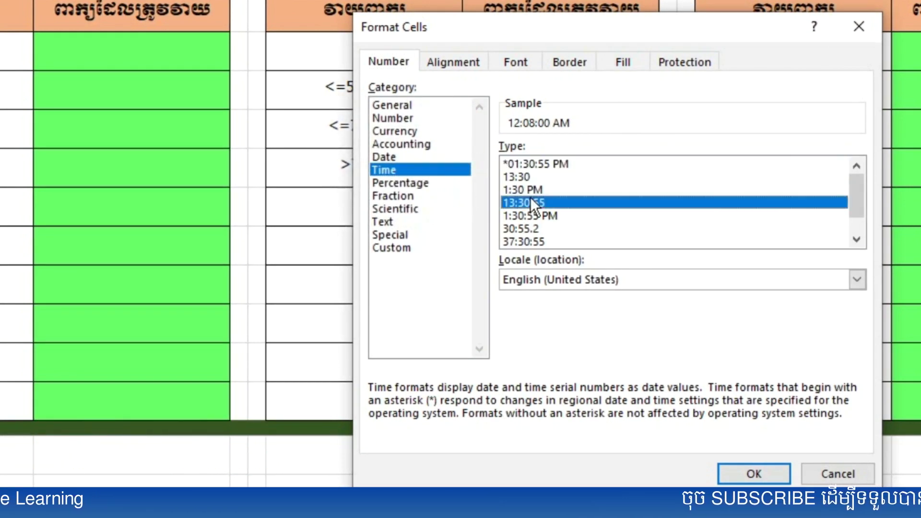
pyautogui.click(754, 474)
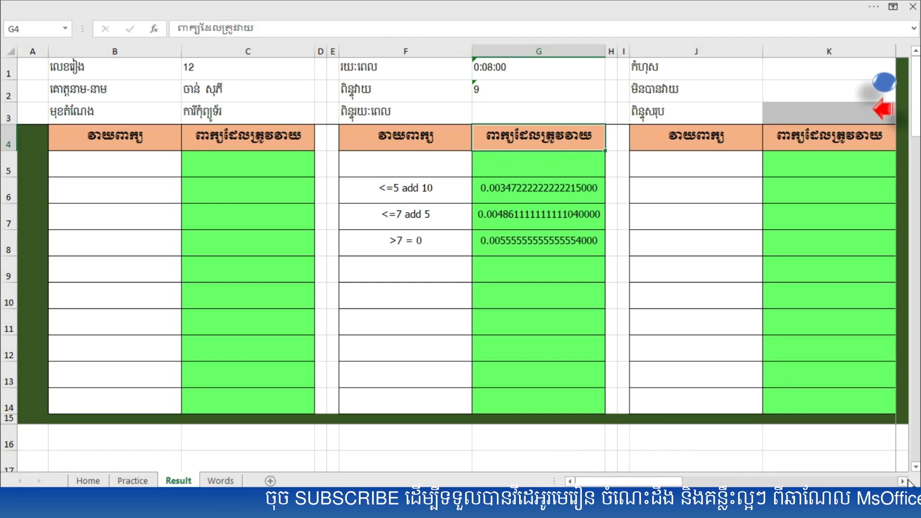
pyautogui.click(465, 5)
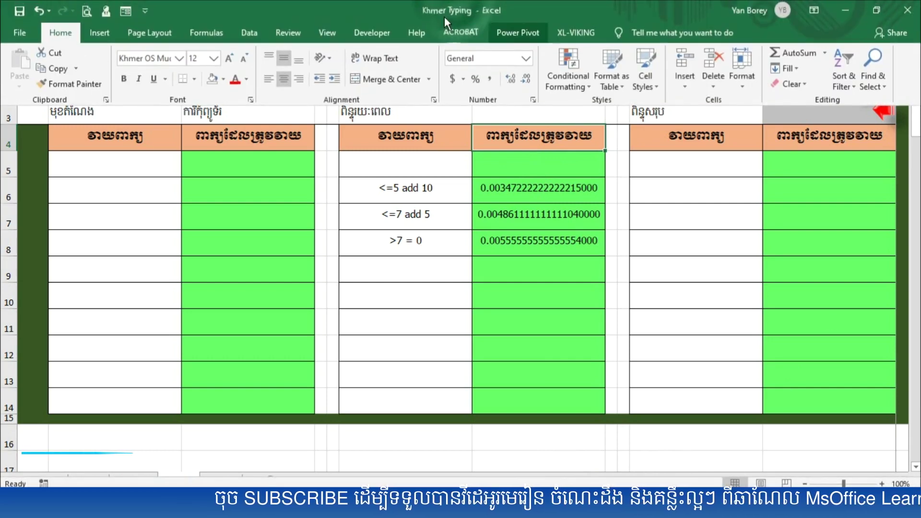
# - Unfreeze the panes on the Result sheet and switch to a full-screen view
pyautogui.click(328, 34)
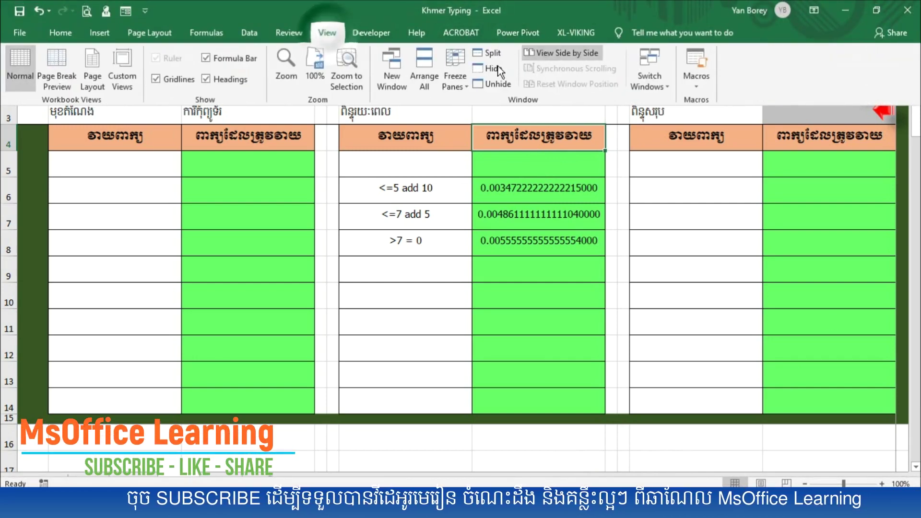
pyautogui.click(465, 70)
pyautogui.click(491, 114)
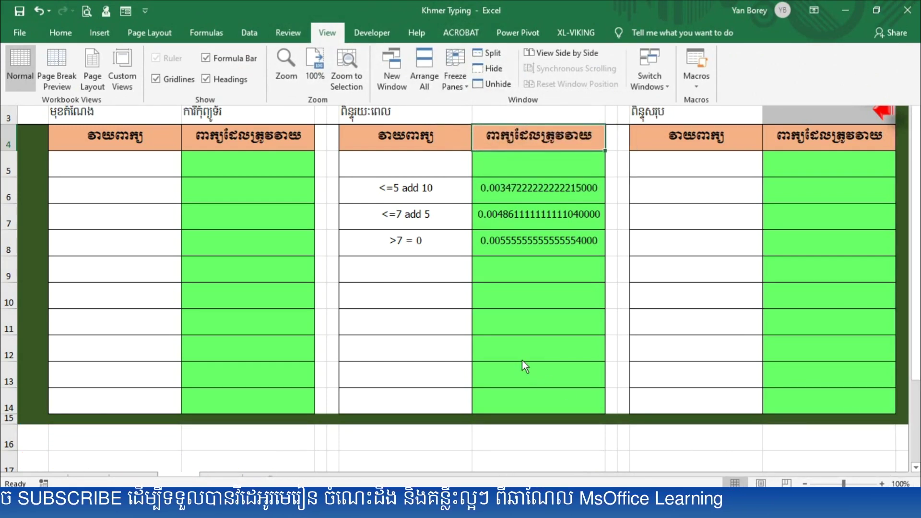
pyautogui.hotkey('ctrl', 'shift', 'F1')
pyautogui.moveTo(652, 482)
pyautogui.mouseDown()
pyautogui.moveTo(633, 484)
pyautogui.moveTo(653, 483)
pyautogui.mouseUp()
# - Copy the three threshold values from G6:G8 and paste them into N1:N3
pyautogui.moveTo(377, 182); pyautogui.dragTo(376, 240)
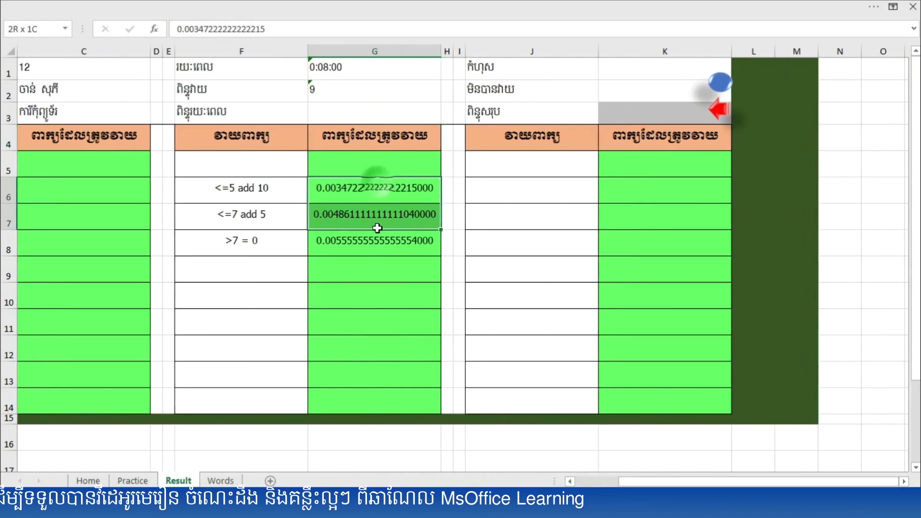
pyautogui.rightClick(376, 240)
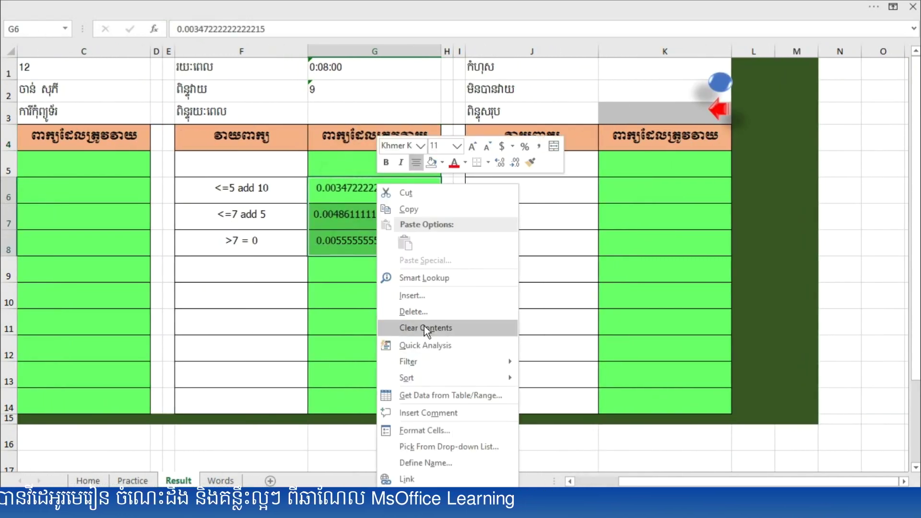
pyautogui.click(422, 210)
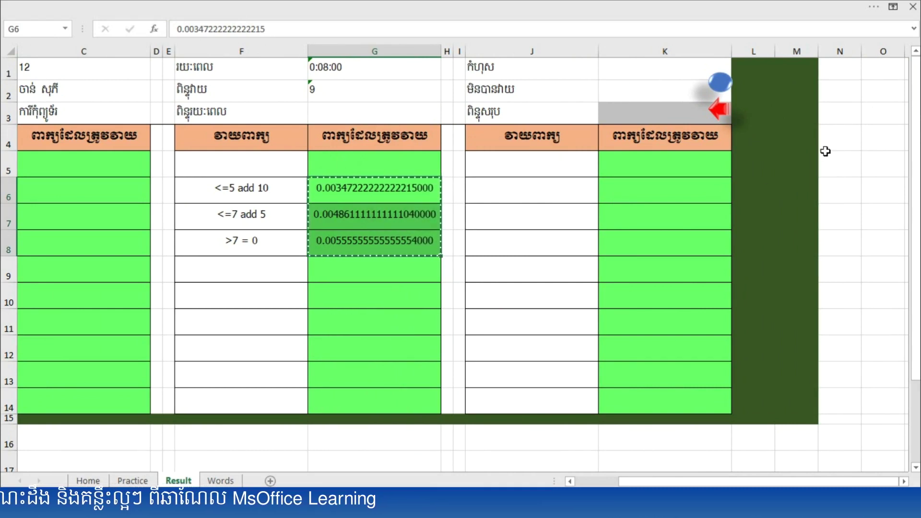
pyautogui.rightClick(829, 71)
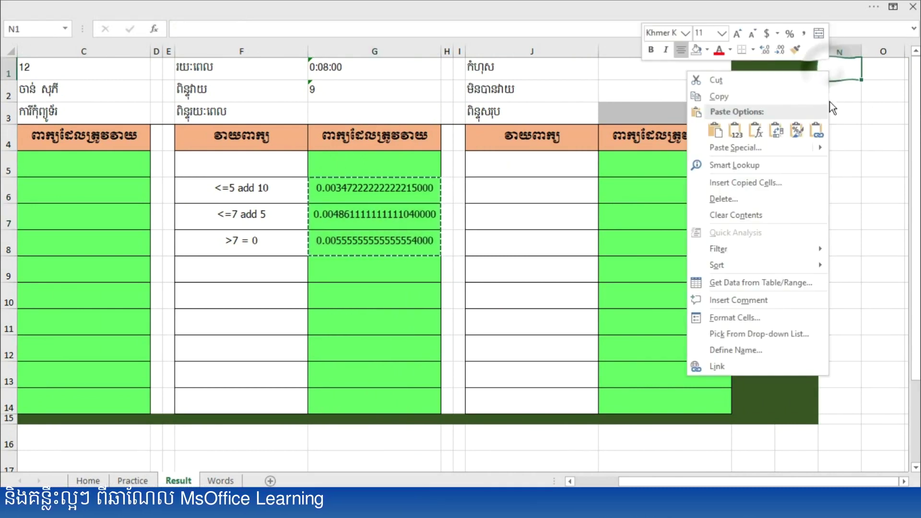
pyautogui.click(721, 135)
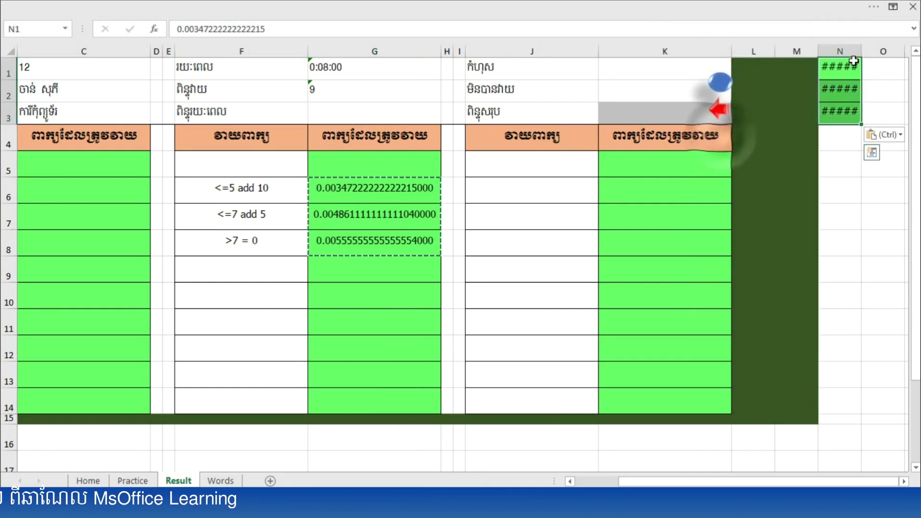
pyautogui.click(860, 54)
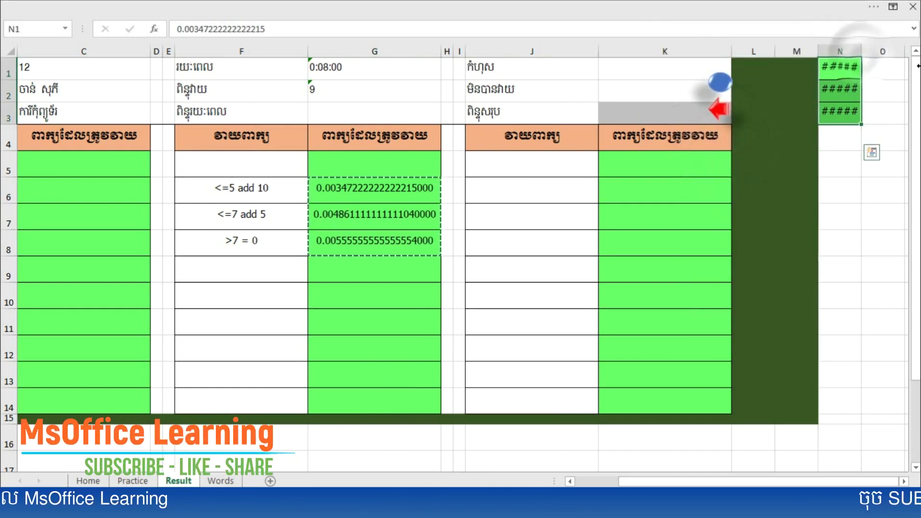
# - Widen column N until the threshold values in N1:N3 show fully, and check each value
pyautogui.moveTo(861, 54); pyautogui.dragTo(896, 55)
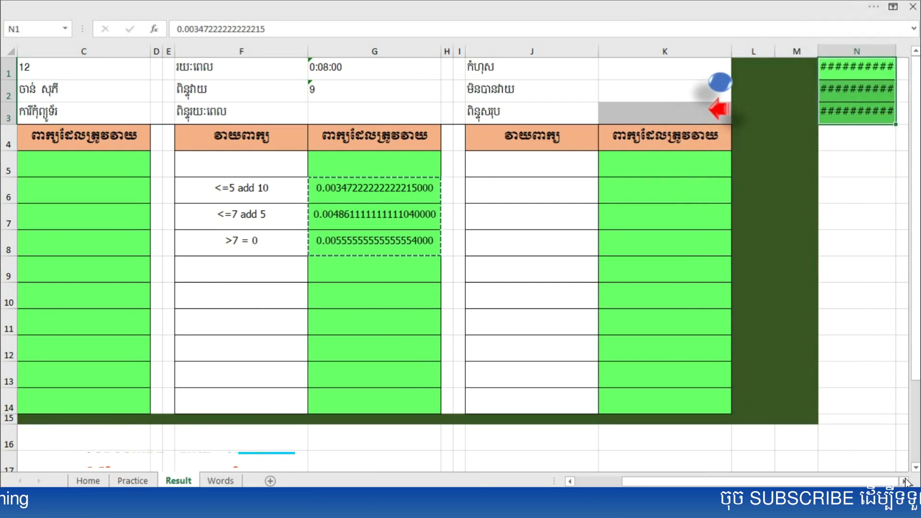
pyautogui.hscroll(2, 843, 330)
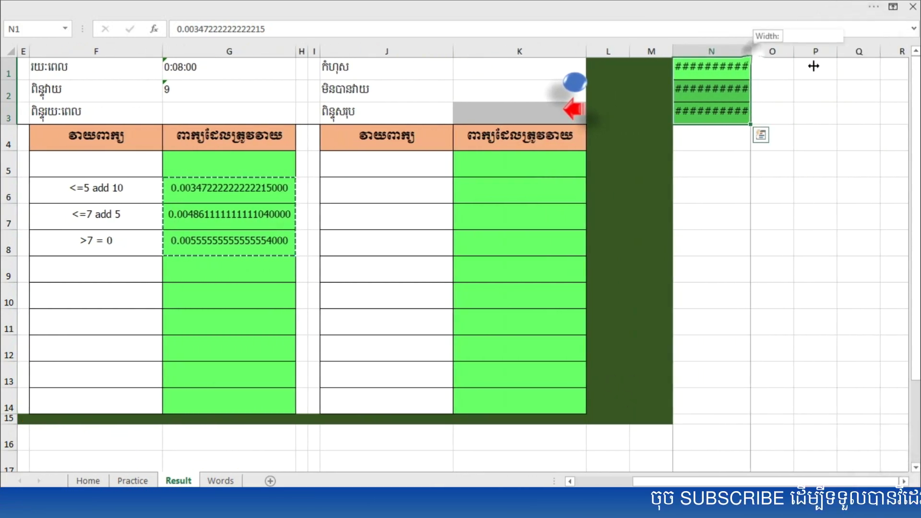
pyautogui.moveTo(752, 51); pyautogui.dragTo(811, 53)
pyautogui.click(787, 214)
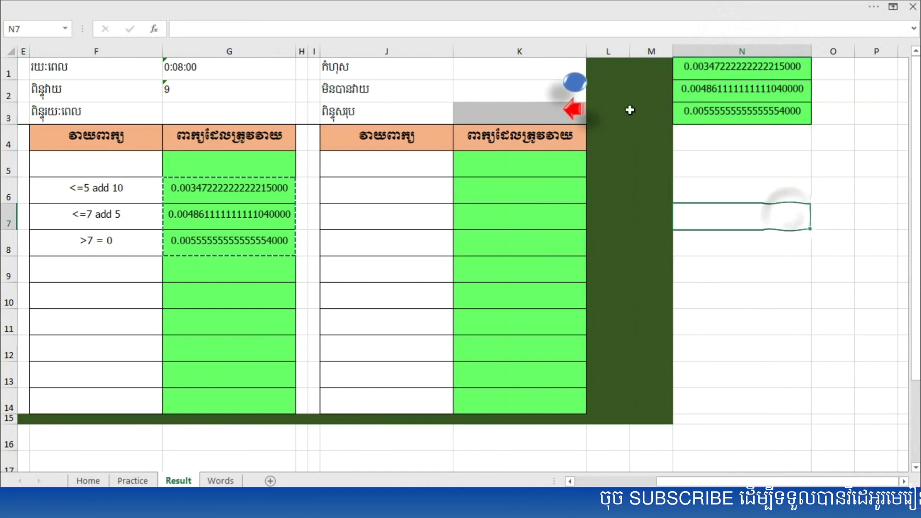
pyautogui.click(715, 72)
pyautogui.click(710, 92)
pyautogui.click(713, 113)
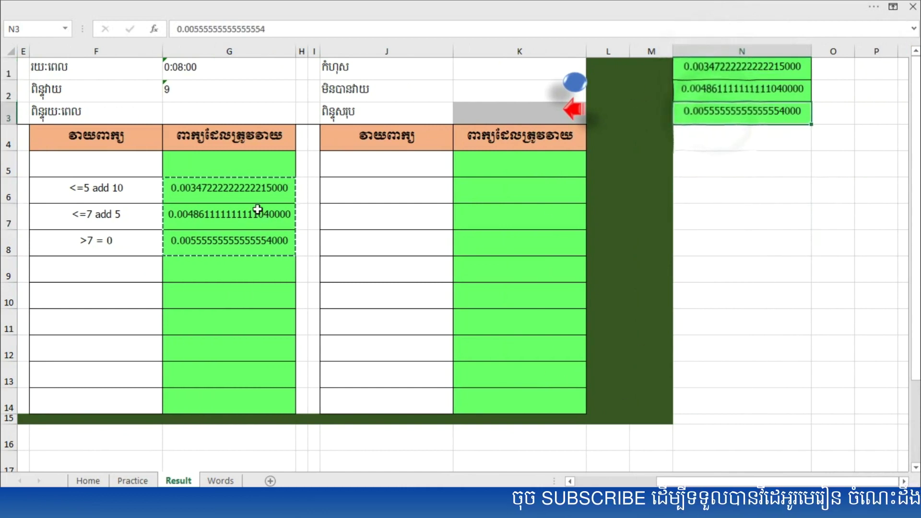
# - Clear the old labels and threshold values in F6:G9
pyautogui.moveTo(108, 185); pyautogui.dragTo(218, 264)
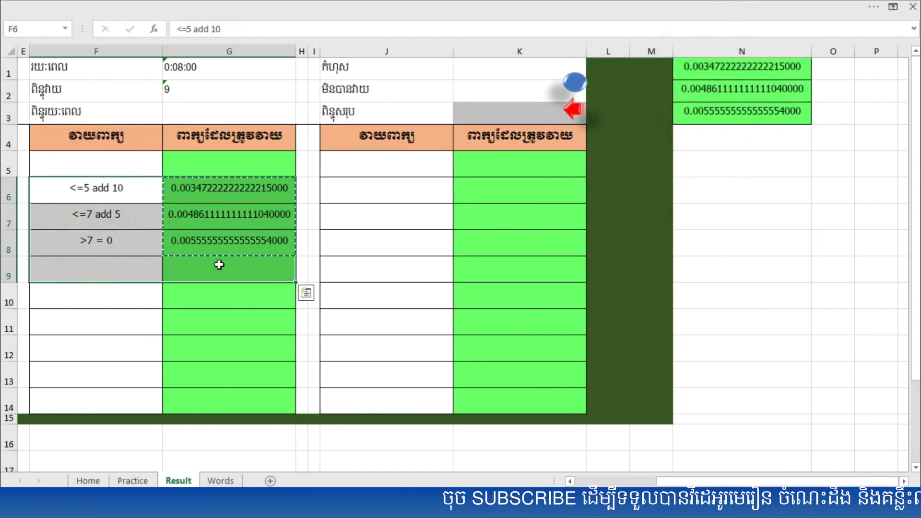
pyautogui.press('Delete')
pyautogui.click(827, 242)
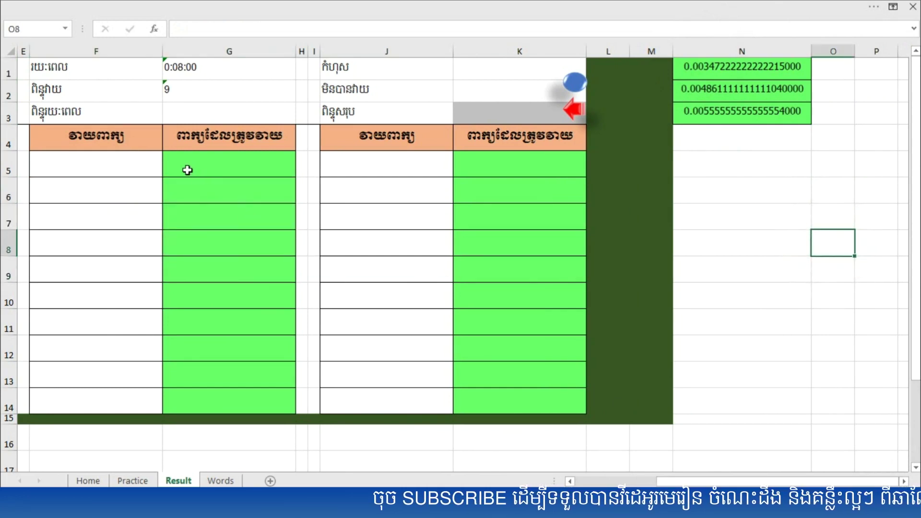
# - In G3, begin the outer IF testing whether G1 is within threshold N1, for a bonus of 10
pyautogui.click(207, 116)
pyautogui.write('=')
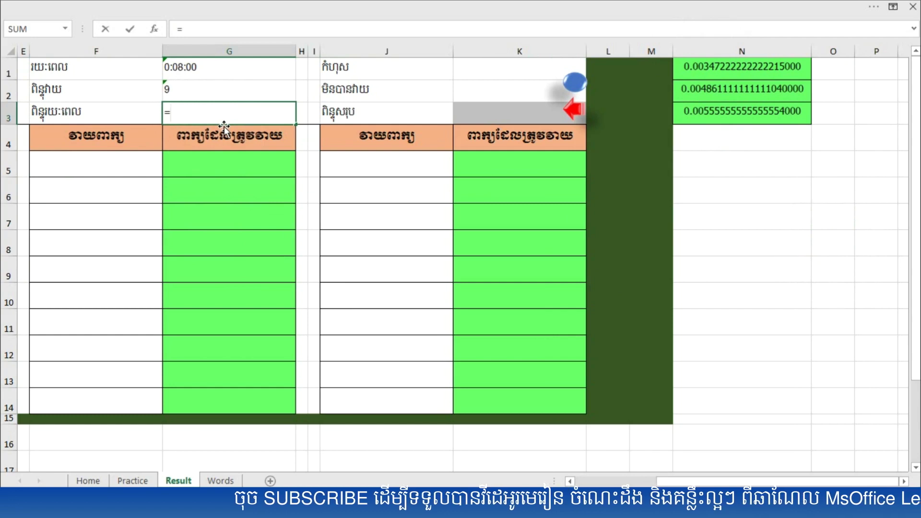
pyautogui.write('if(')
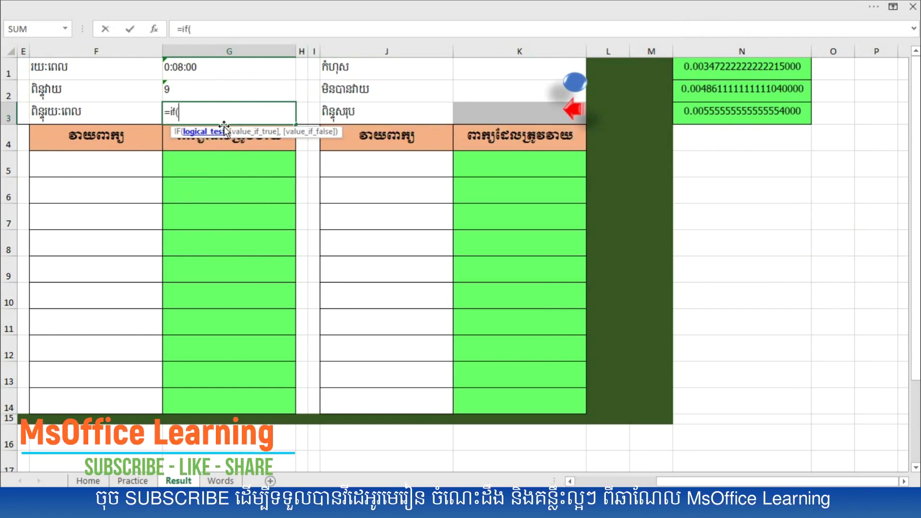
pyautogui.click(703, 69)
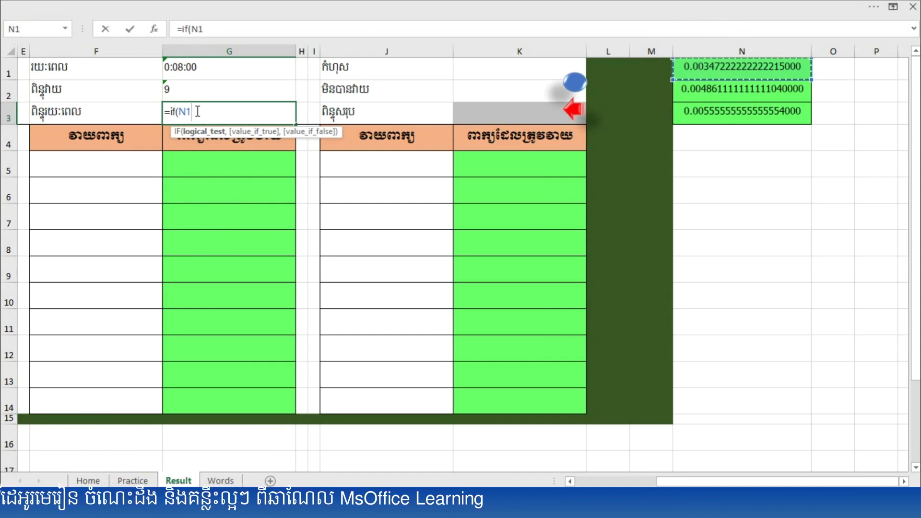
pyautogui.press('BackSpace')
pyautogui.press('BackSpace')
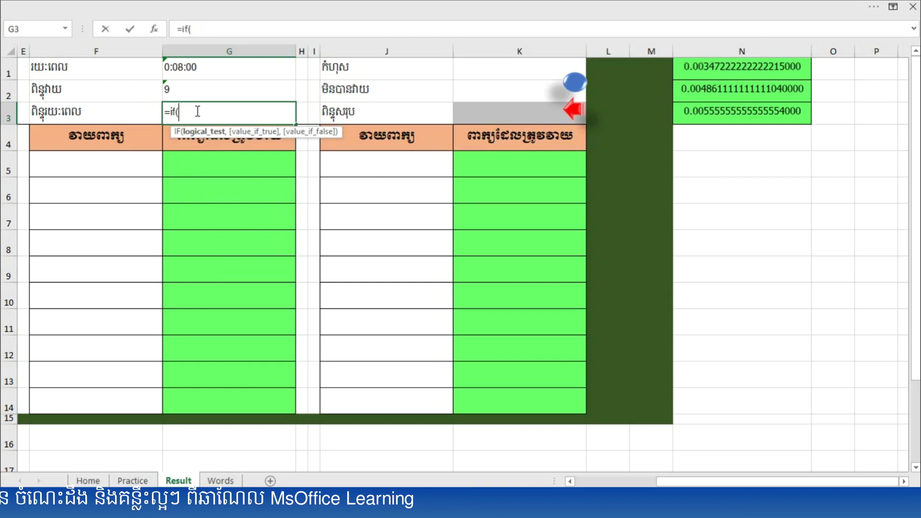
pyautogui.click(196, 72)
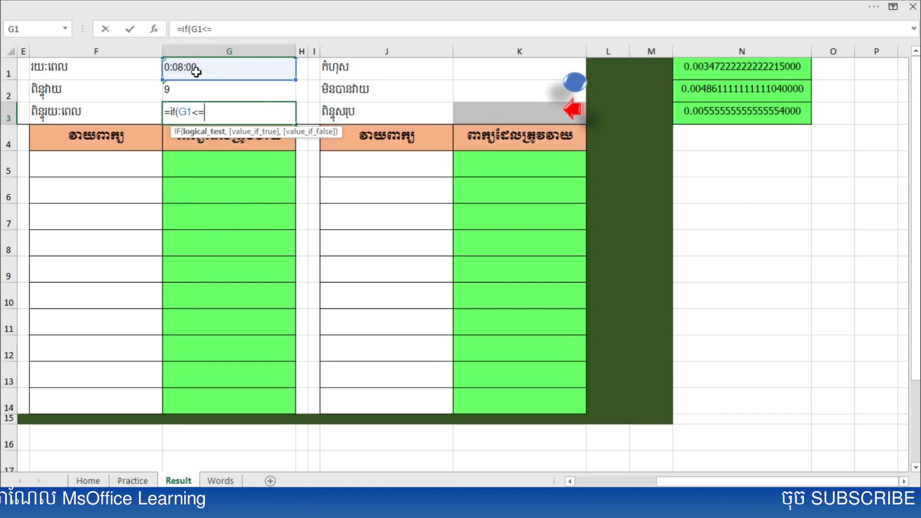
pyautogui.click(722, 72)
pyautogui.write(',10')
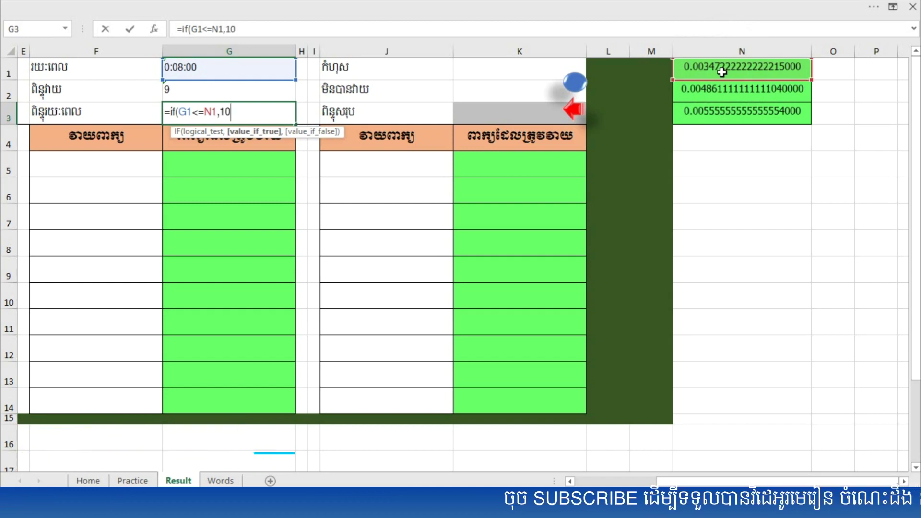
# - Add the nested IF comparing G1 against threshold N2, for a bonus of 5
pyautogui.write('if')
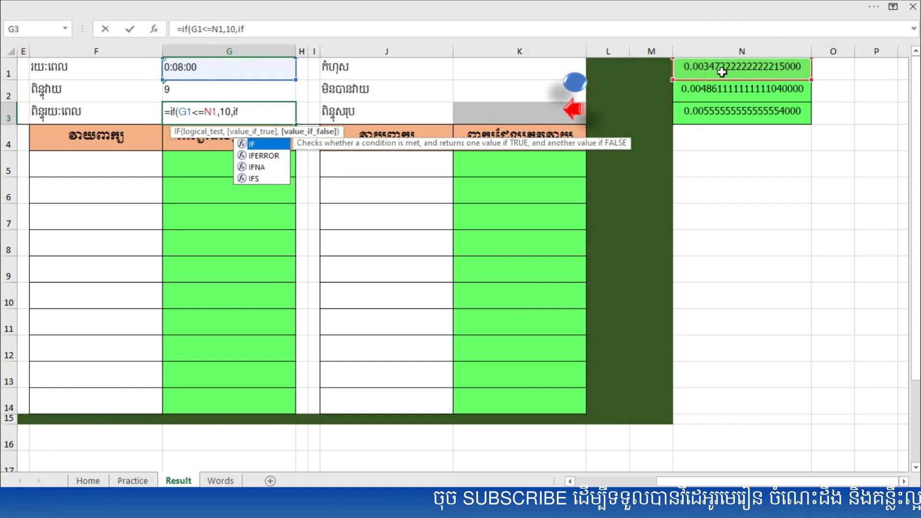
pyautogui.write('(')
pyautogui.click(251, 69)
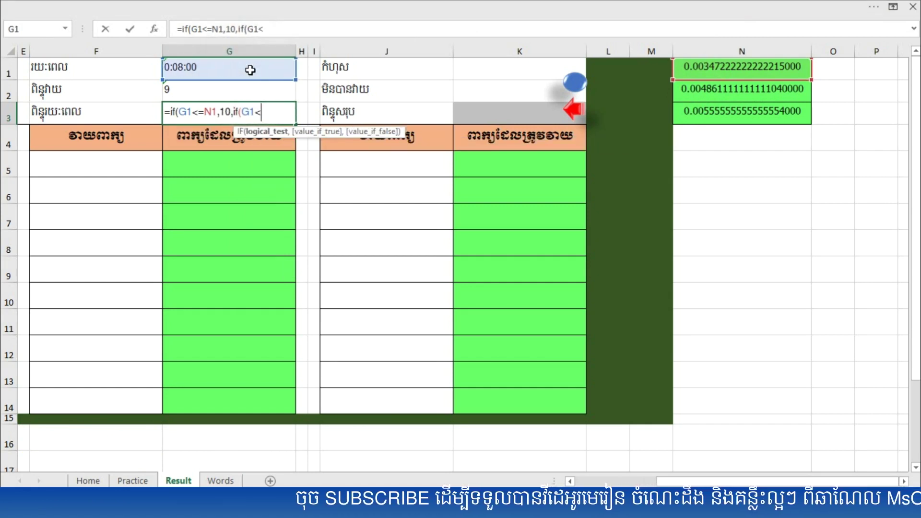
pyautogui.click(722, 89)
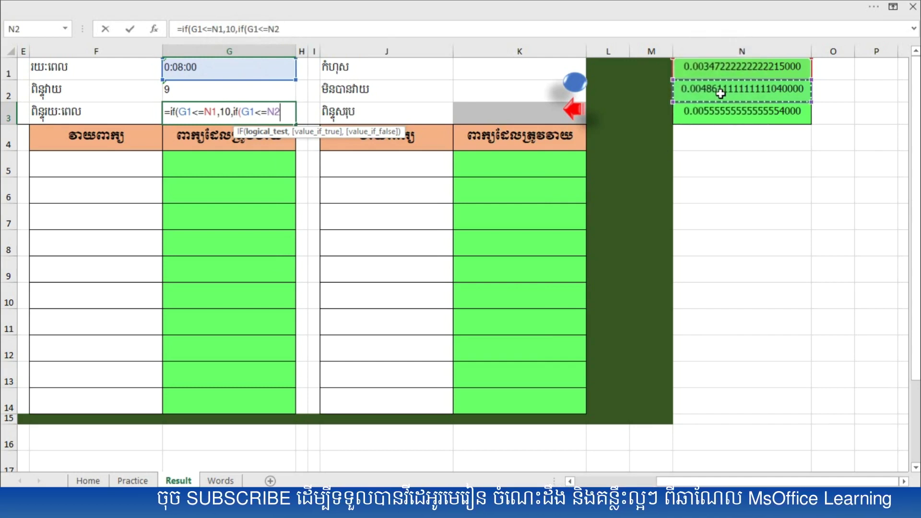
pyautogui.write(',5,0')
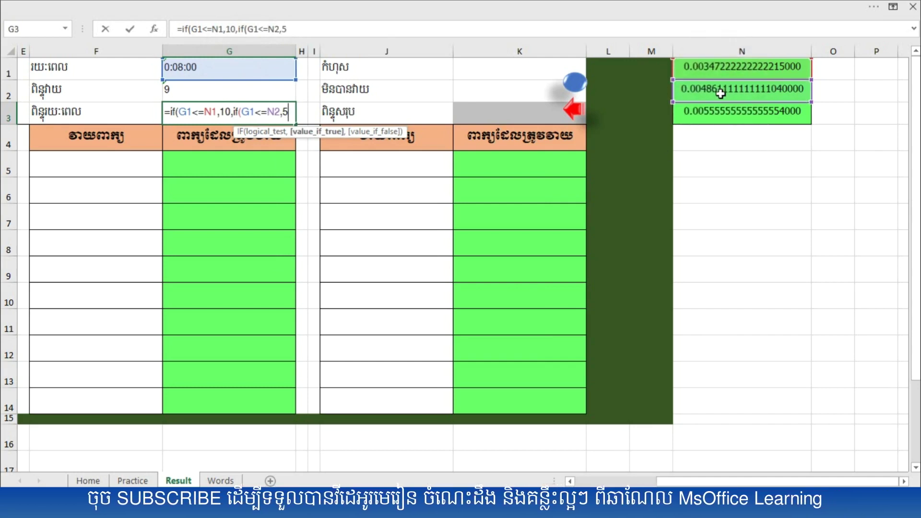
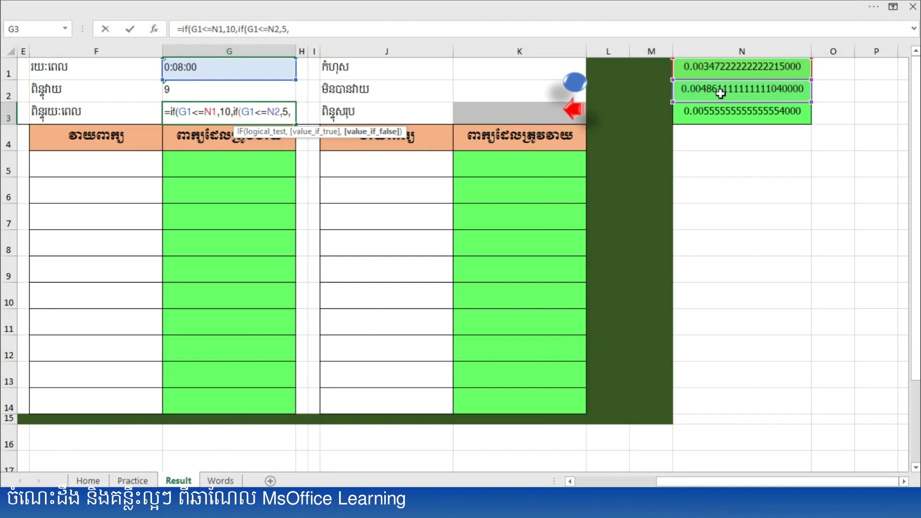
# - Complete G3 as =IF(G1<=N1,10,IF(G1<=N2,5,0)) and confirm it, currently showing 0
pyautogui.write('0')
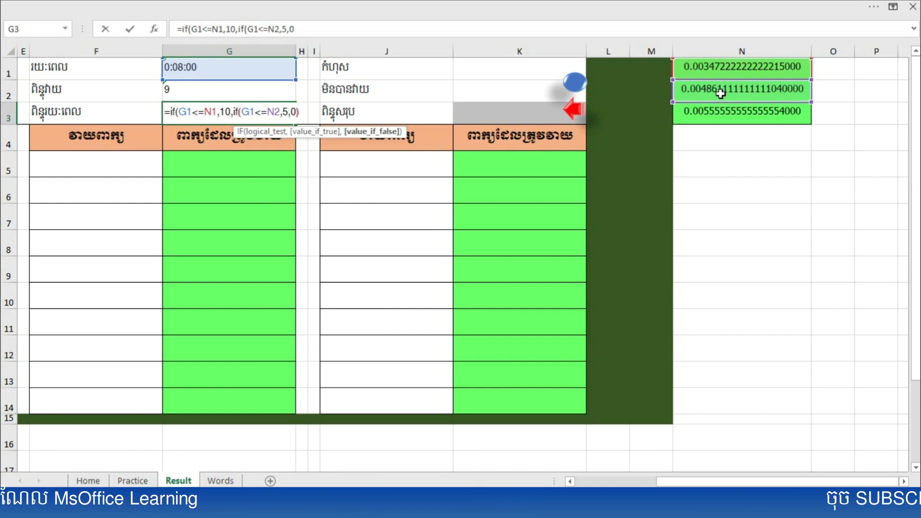
pyautogui.write(')')
pyautogui.press('Return')
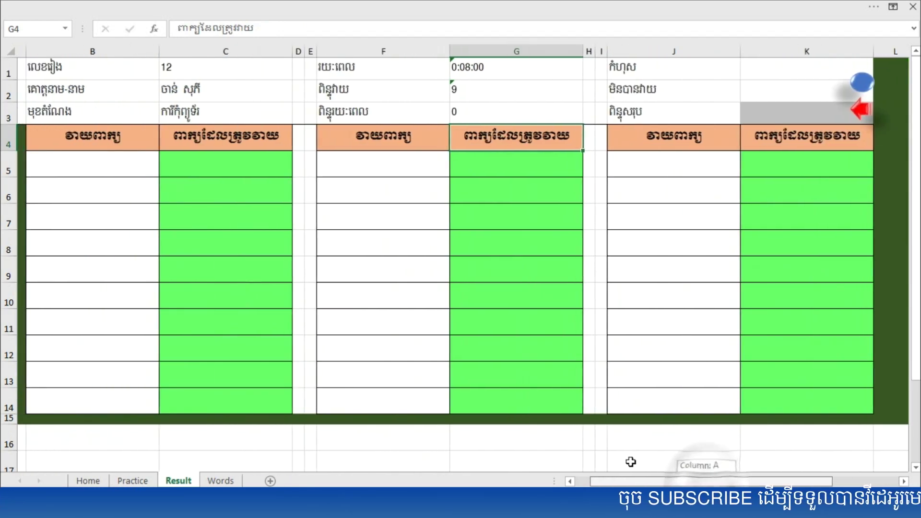
# - Change the Practice sheet's minutes value in G2 to 24
pyautogui.moveTo(706, 482); pyautogui.dragTo(646, 482)
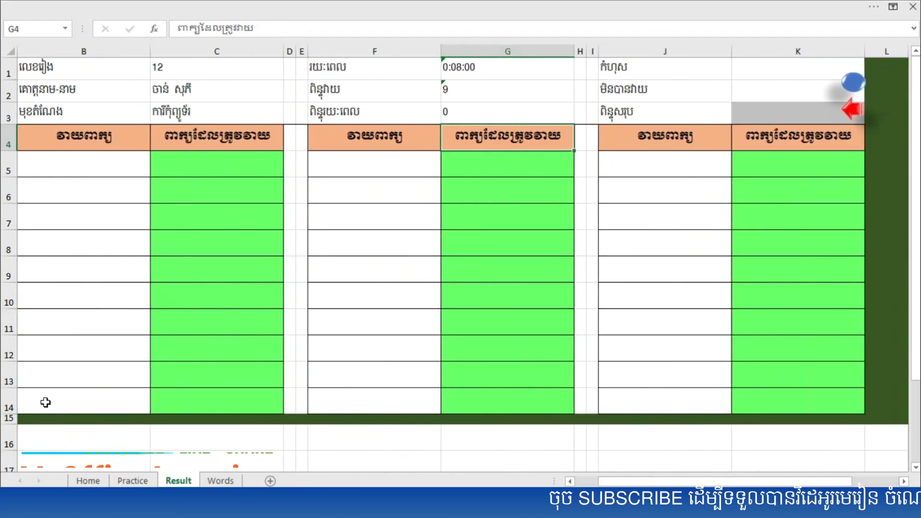
pyautogui.click(125, 478)
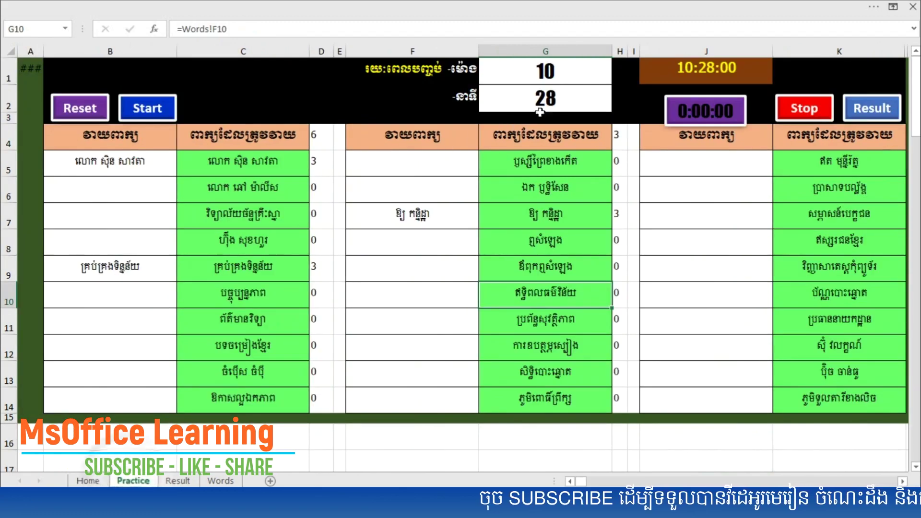
pyautogui.click(540, 112)
pyautogui.write('2')
pyautogui.press('Escape')
pyautogui.write('2')
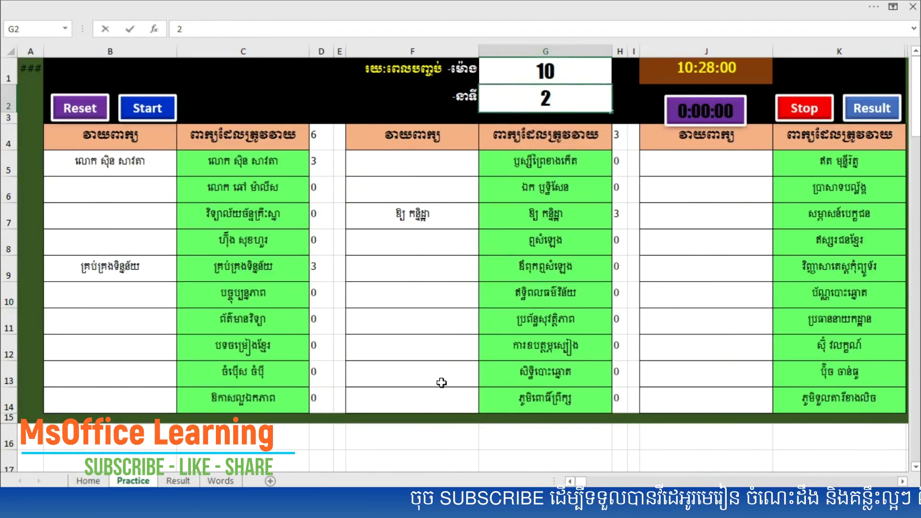
pyautogui.write('4')
pyautogui.click(447, 330)
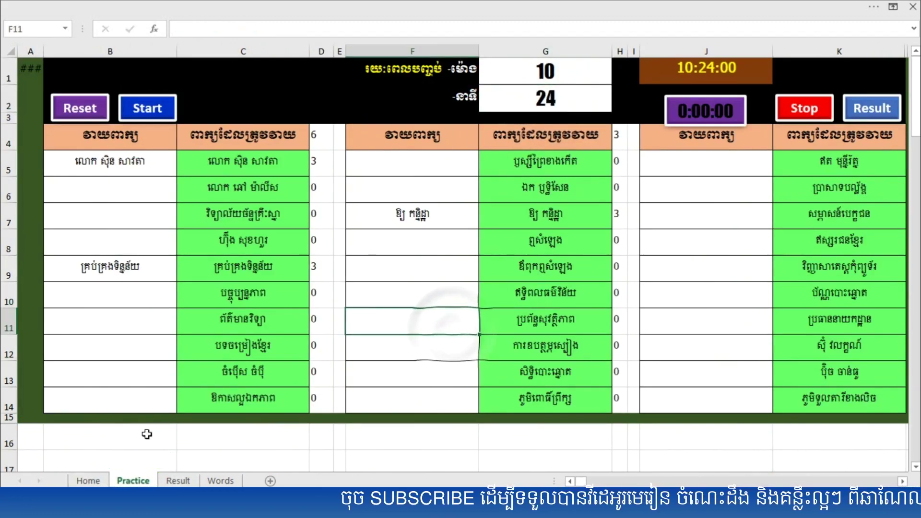
# - On the Result sheet, verify G1 now reads 0:04:00 and the G3 score is 10
pyautogui.click(178, 479)
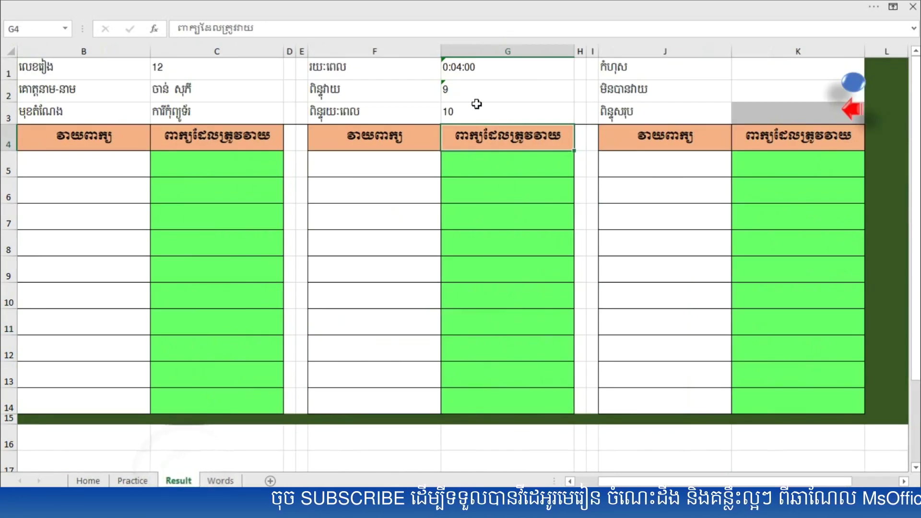
pyautogui.click(456, 112)
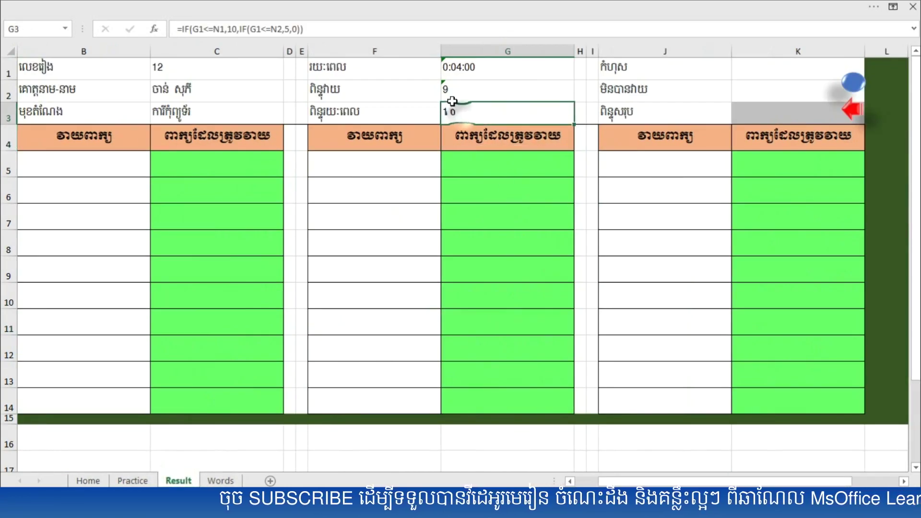
pyautogui.click(473, 69)
pyautogui.click(461, 112)
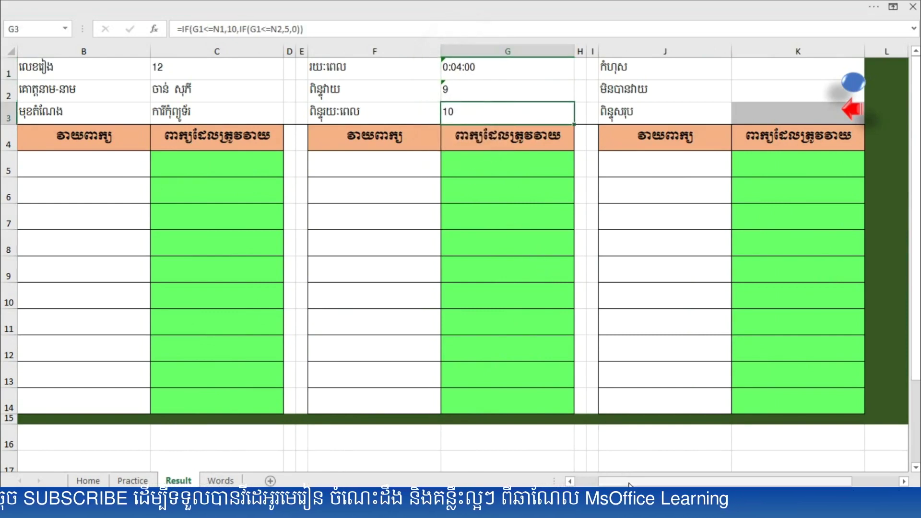
pyautogui.moveTo(612, 481); pyautogui.dragTo(617, 480)
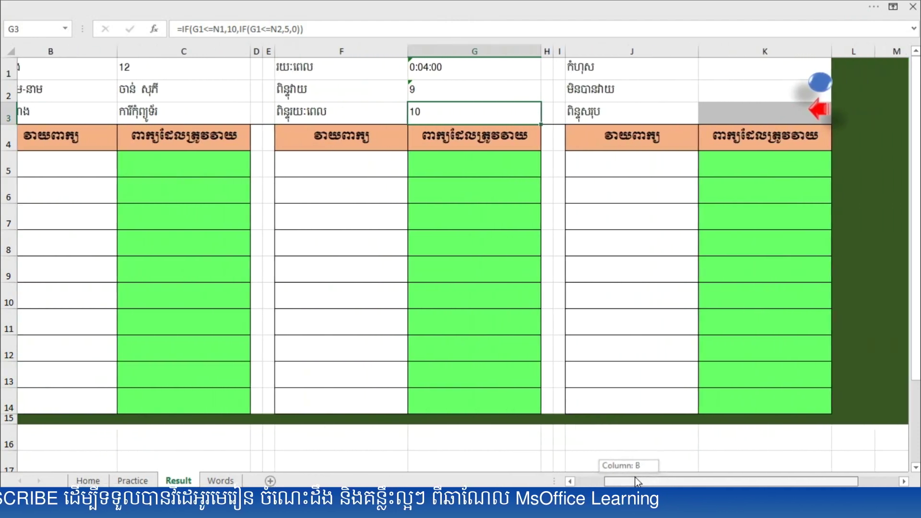
pyautogui.moveTo(617, 479); pyautogui.dragTo(634, 477)
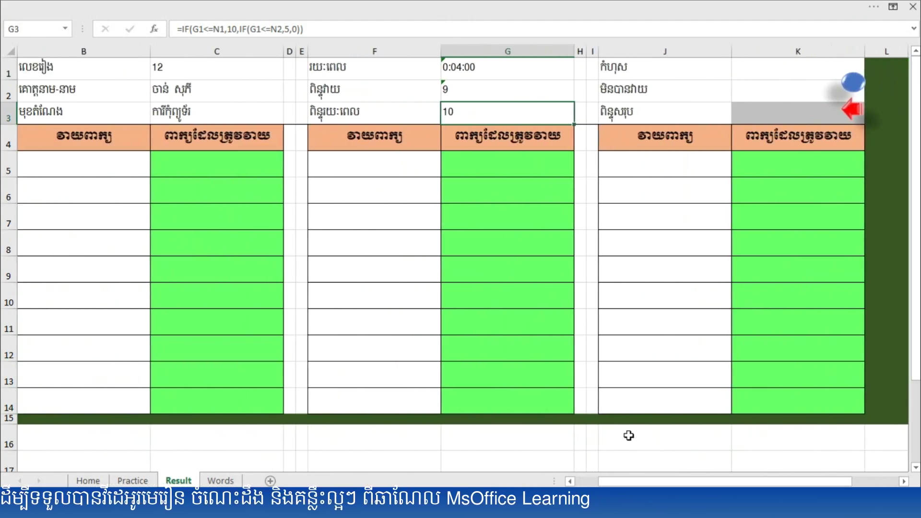
pyautogui.click(794, 72)
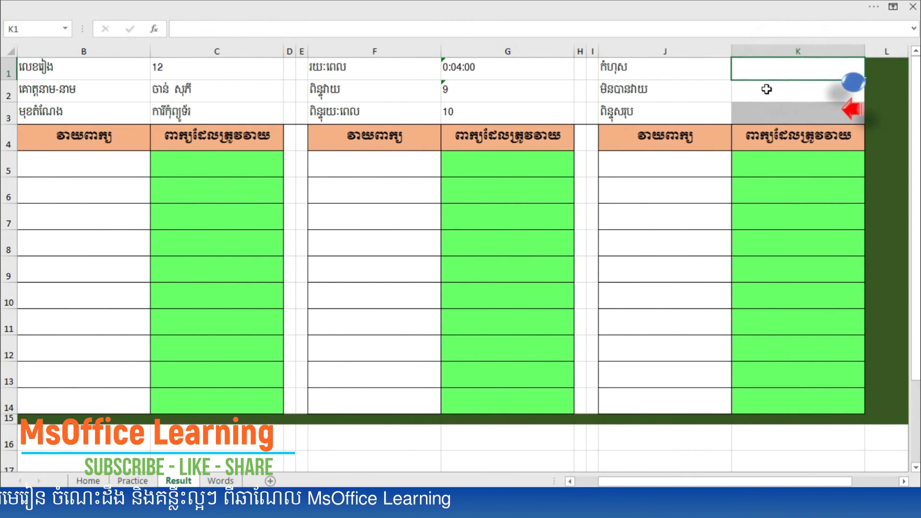
pyautogui.click(133, 480)
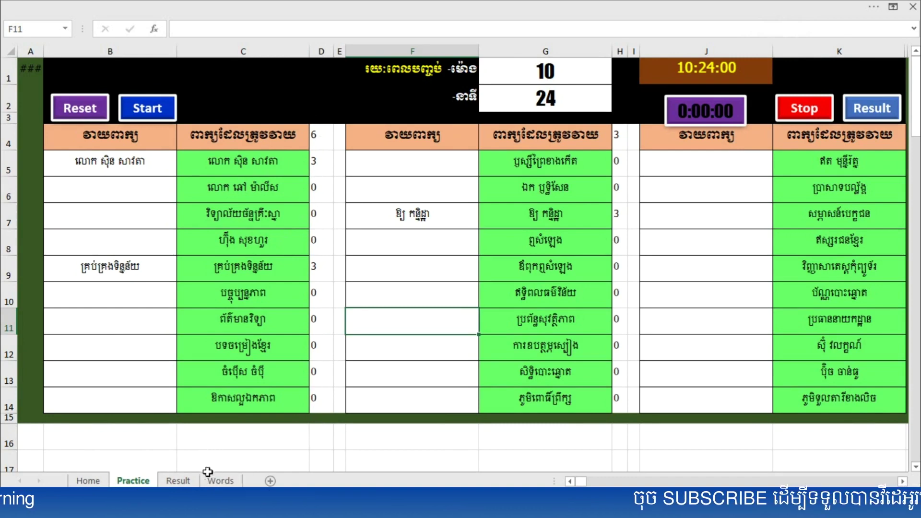
pyautogui.click(219, 481)
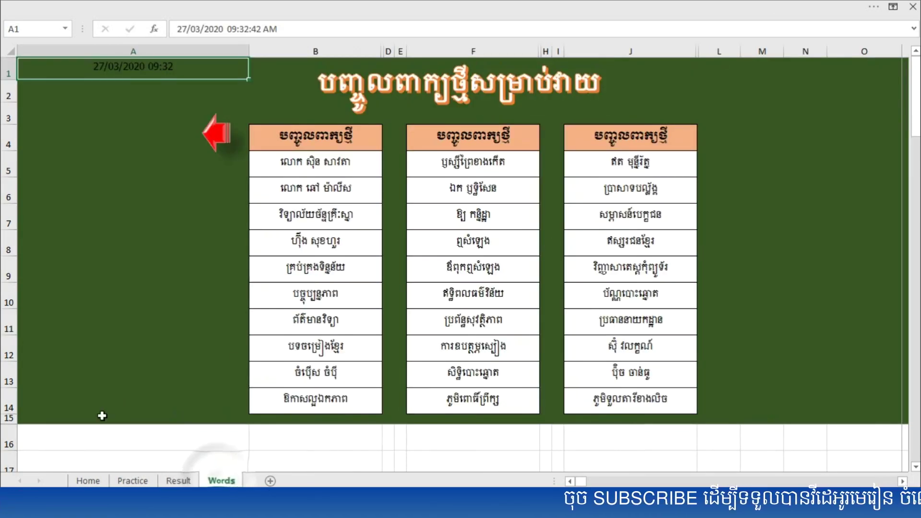
pyautogui.click(179, 480)
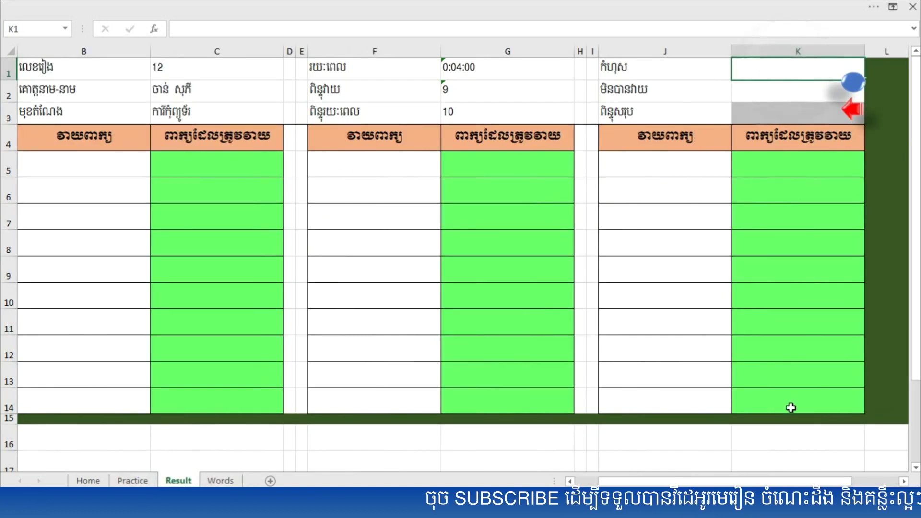
pyautogui.write('=if')
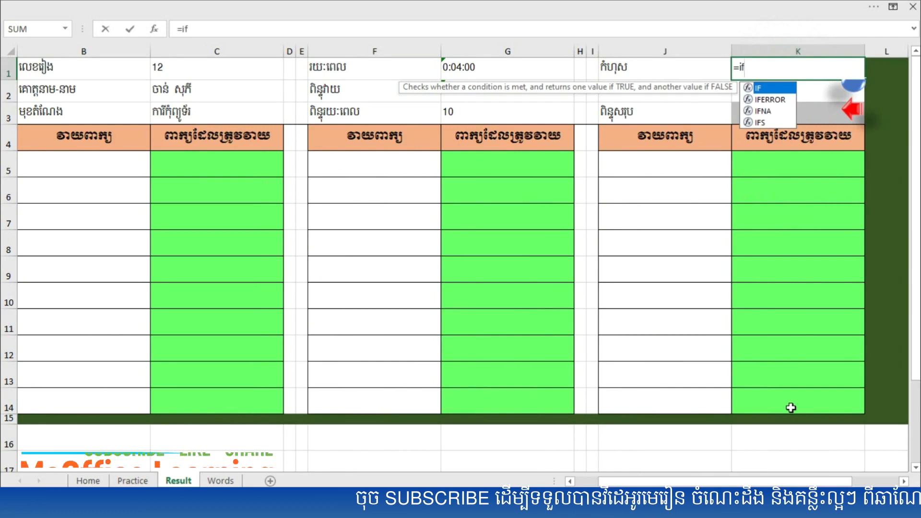
pyautogui.press('BackSpace')
pyautogui.press('BackSpace')
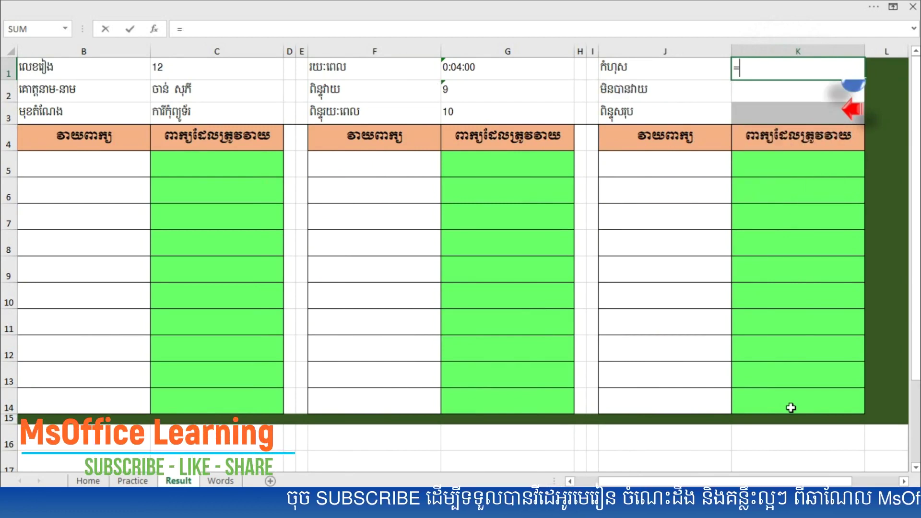
pyautogui.write('countif')
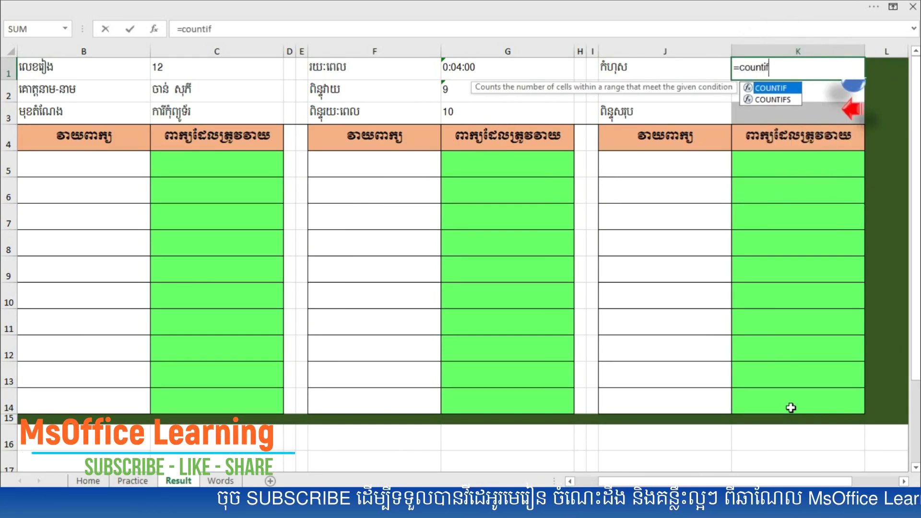
pyautogui.write('(')
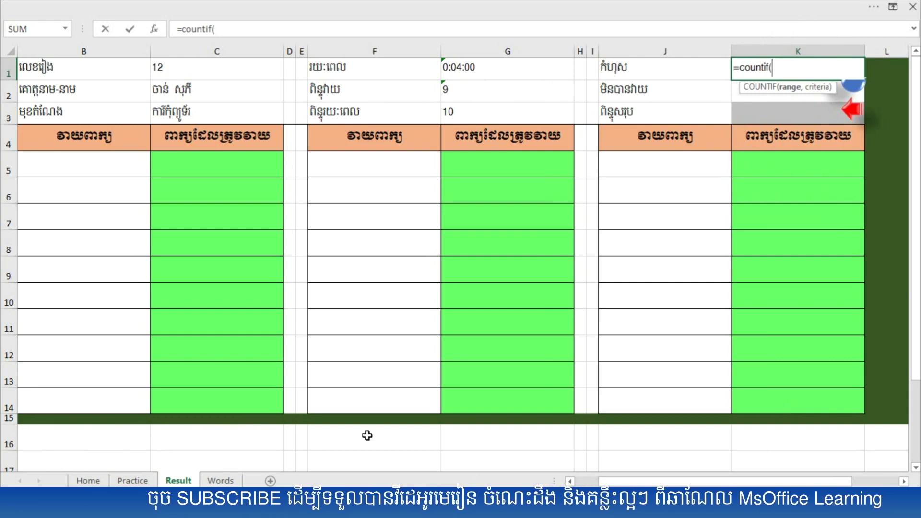
pyautogui.click(134, 481)
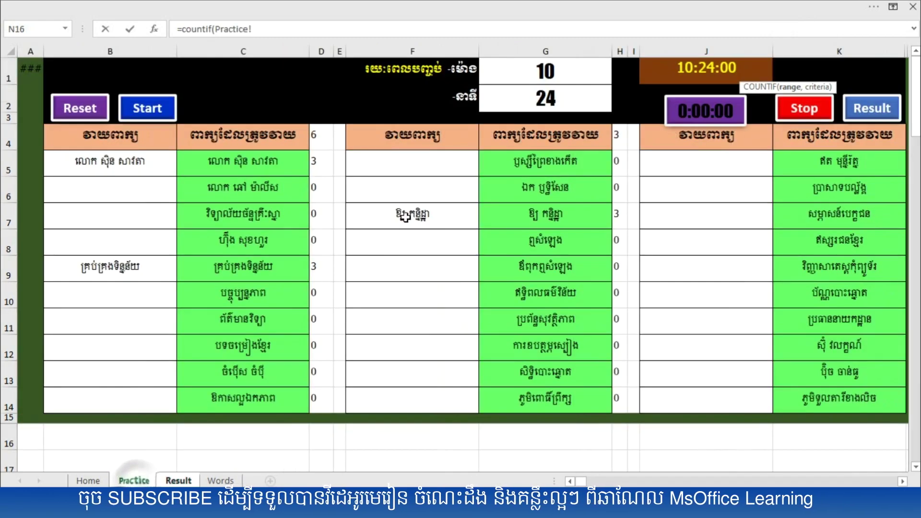
pyautogui.moveTo(314, 183); pyautogui.dragTo(313, 399)
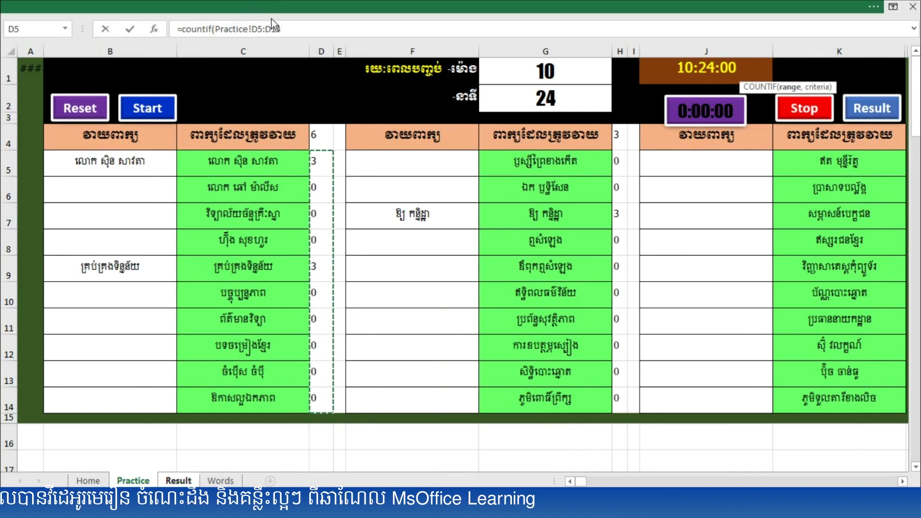
pyautogui.moveTo(282, 28); pyautogui.dragTo(122, 9)
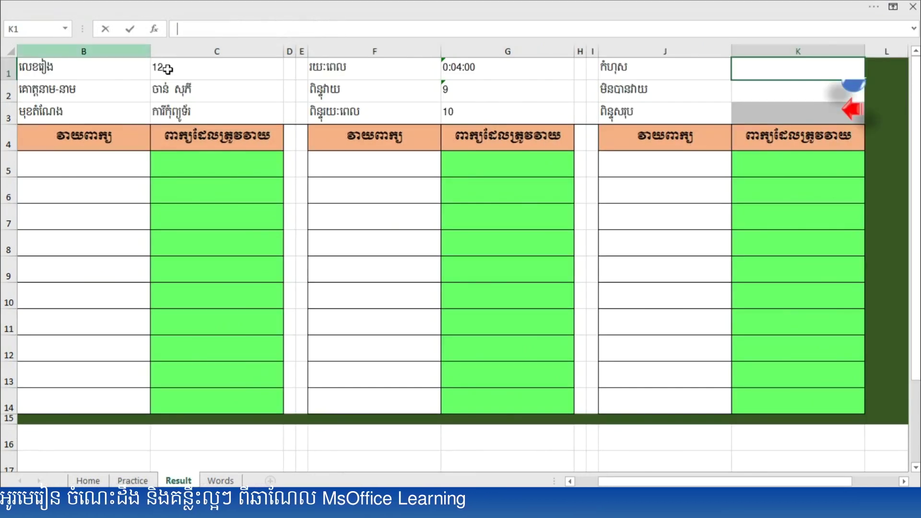
# - Rewrite the D5 points formula as =IF(B5="","",IF(B5=C5,3,0))
pyautogui.click(133, 480)
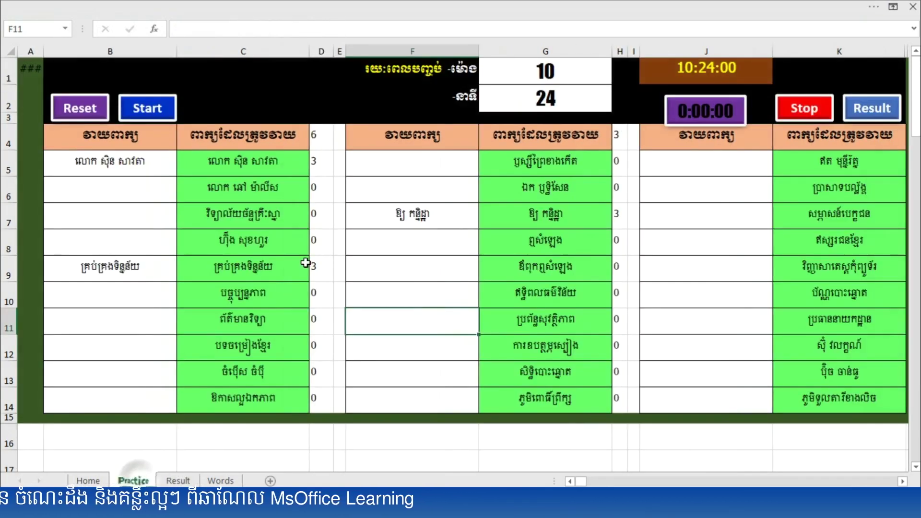
pyautogui.click(320, 167)
pyautogui.click(100, 188)
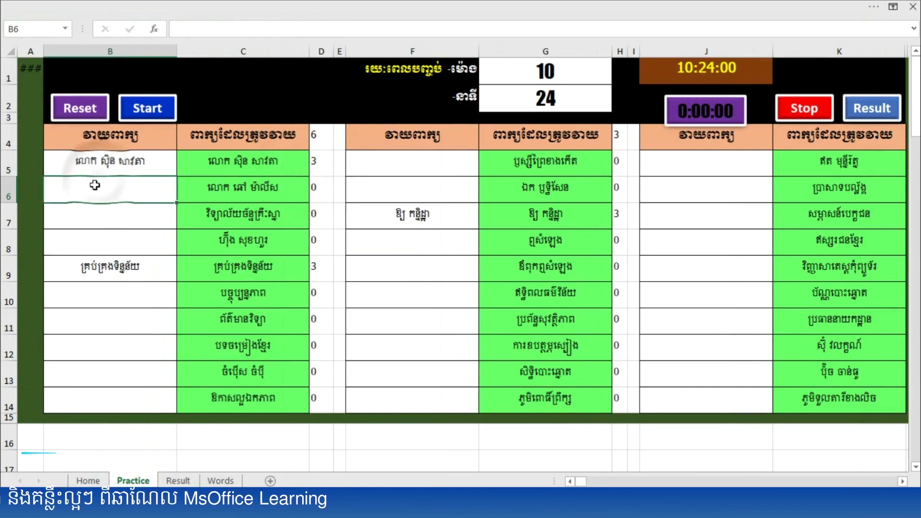
pyautogui.click(320, 190)
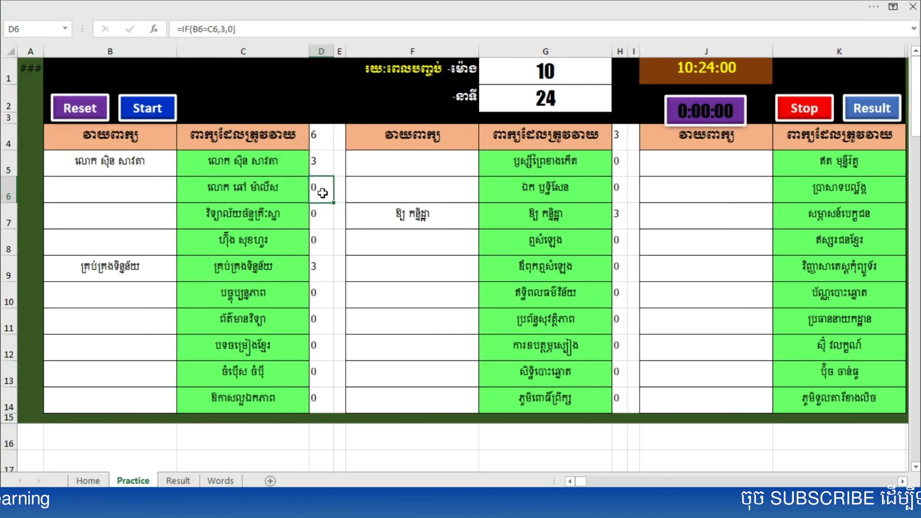
pyautogui.click(321, 168)
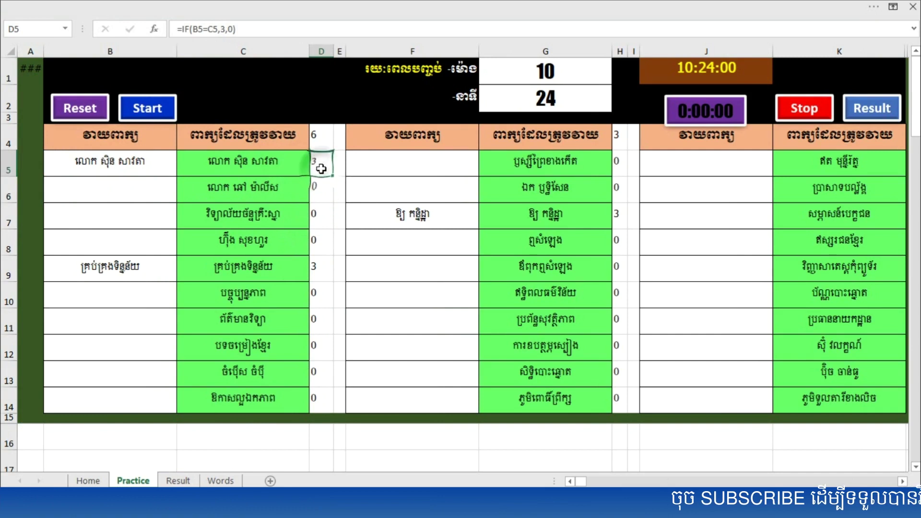
pyautogui.click(182, 30)
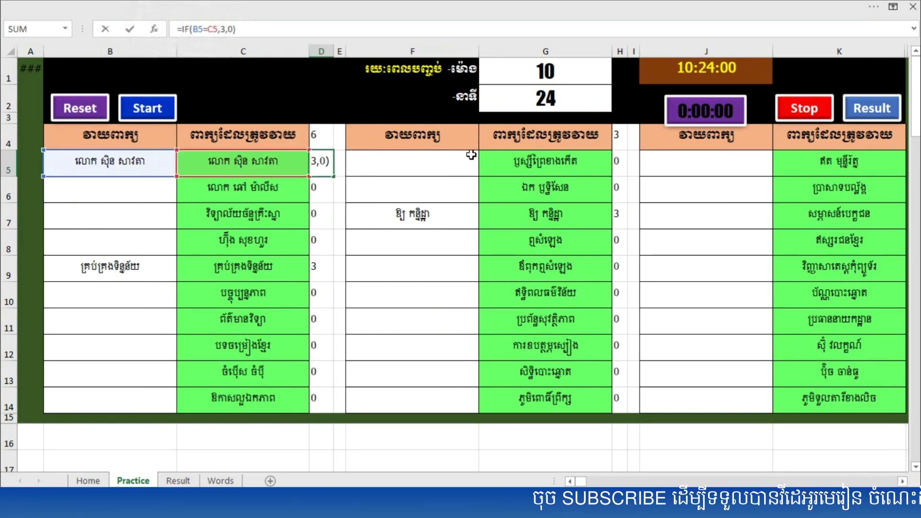
pyautogui.write('if(')
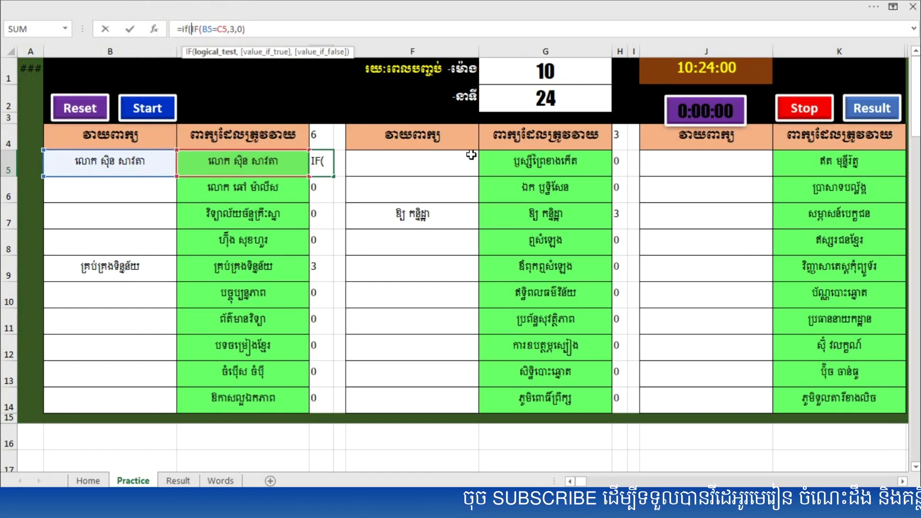
pyautogui.click(108, 161)
pyautogui.write('=')
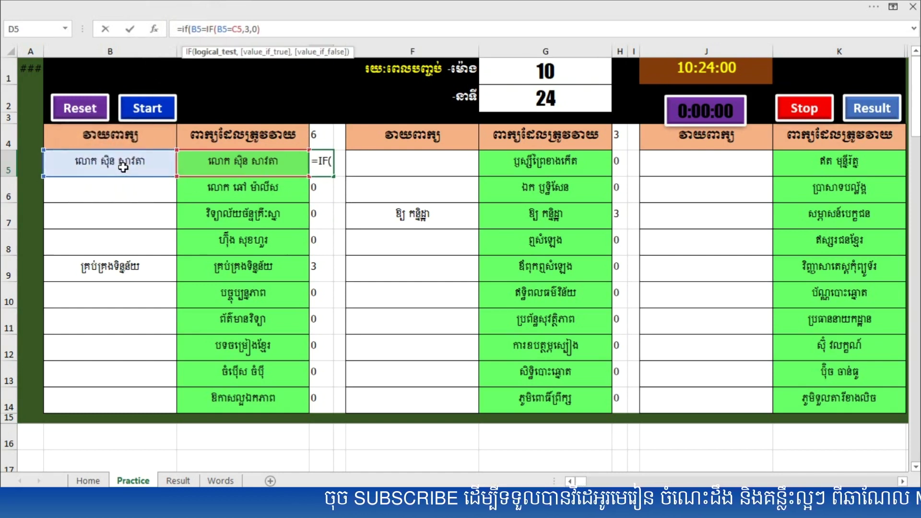
pyautogui.write('"","",')
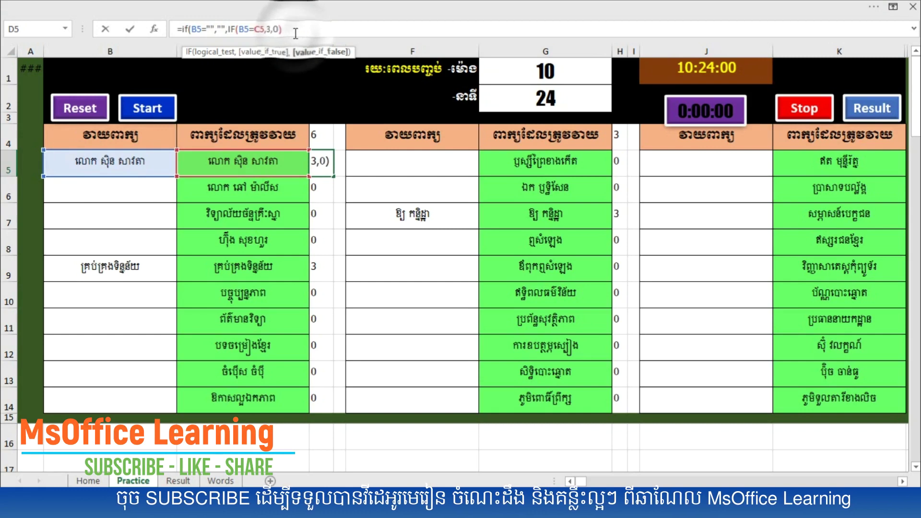
pyautogui.write(')')
pyautogui.press('Return')
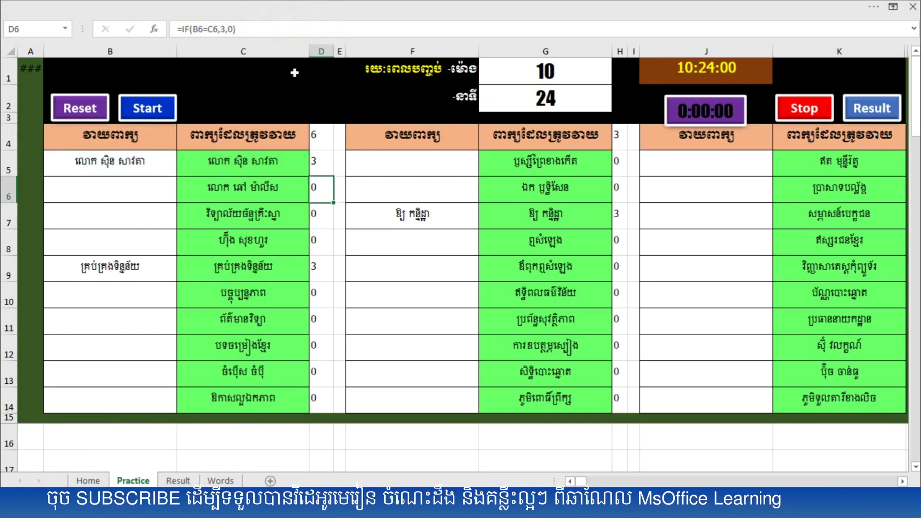
# - Fill the D5 score formula down through D14
pyautogui.click(321, 163)
pyautogui.moveTo(334, 176); pyautogui.dragTo(330, 403)
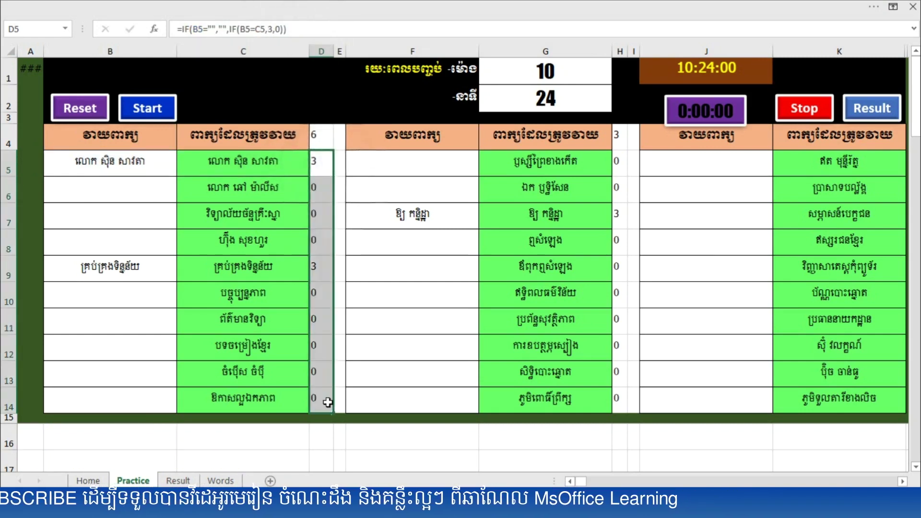
pyautogui.click(129, 192)
pyautogui.click(324, 191)
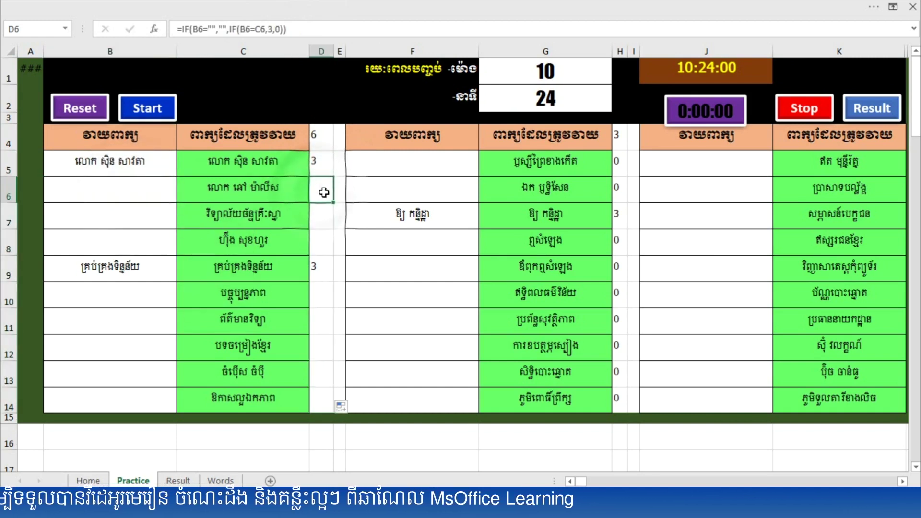
# - Enter wrong test answers in B6, B8 and B10 so their scores show 0
pyautogui.click(111, 196)
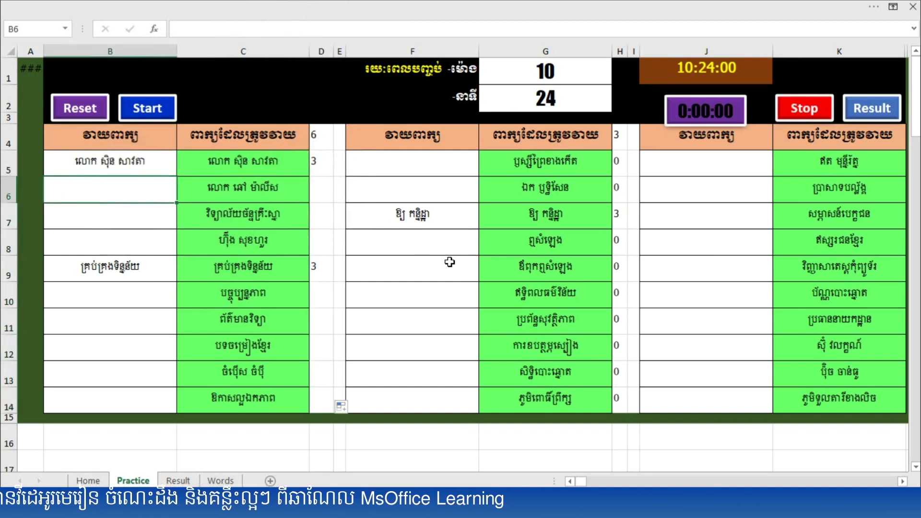
pyautogui.write('ដថងសងស')
pyautogui.click(266, 233)
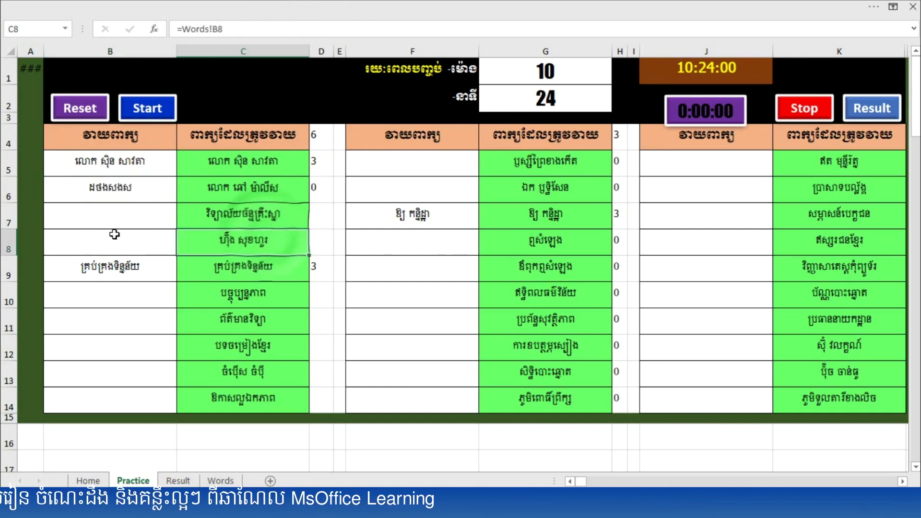
pyautogui.click(124, 247)
pyautogui.write('ដថាសដថ')
pyautogui.click(323, 294)
pyautogui.click(134, 302)
pyautogui.write('ដថាផដ')
pyautogui.click(316, 305)
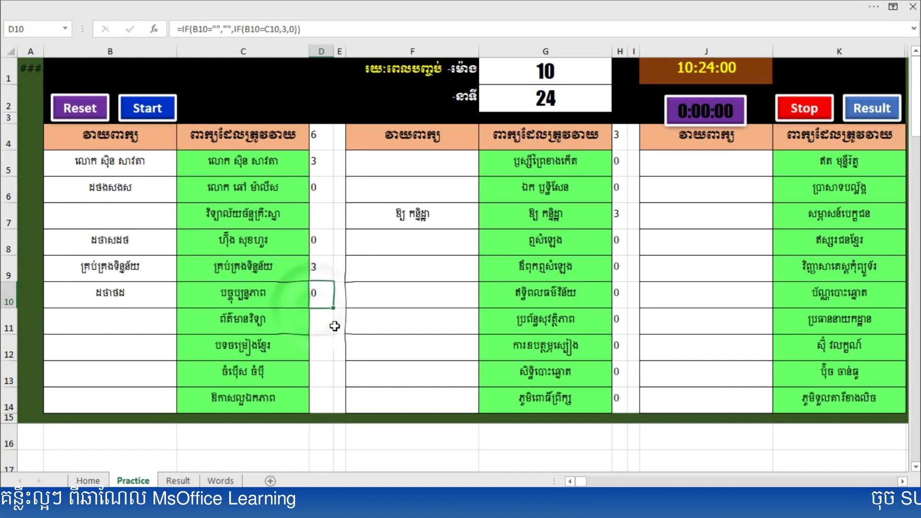
pyautogui.doubleClick(613, 162)
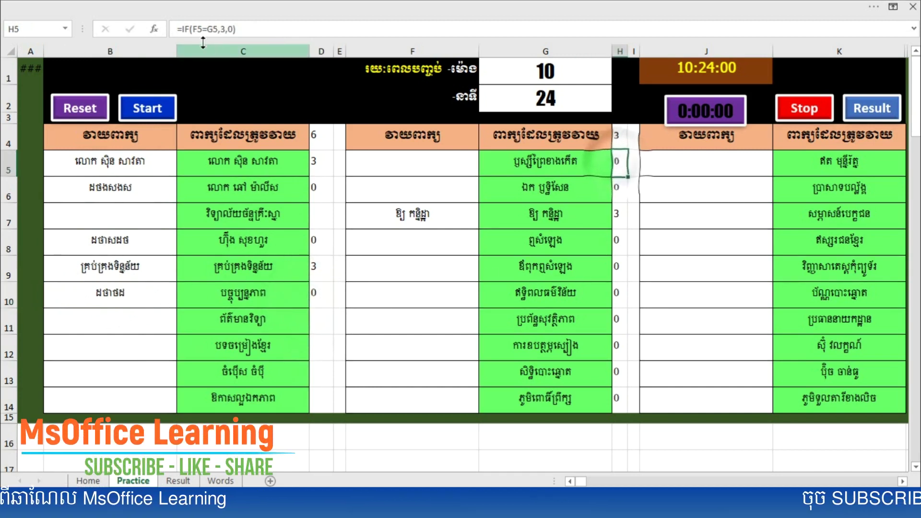
# - Edit H5 to =IF(F5="","",IF(F5=G5,3,0))
pyautogui.click(183, 29)
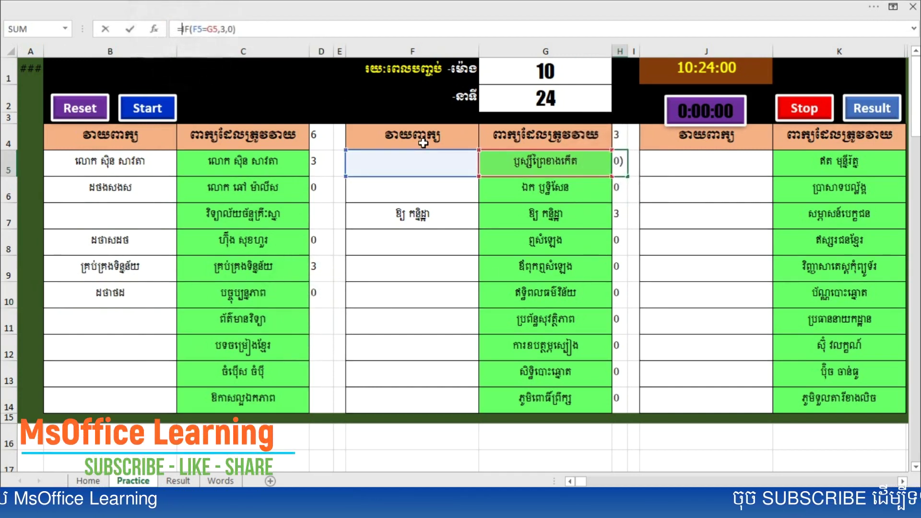
pyautogui.write('ិច')
pyautogui.press('BackSpace')
pyautogui.press('BackSpace')
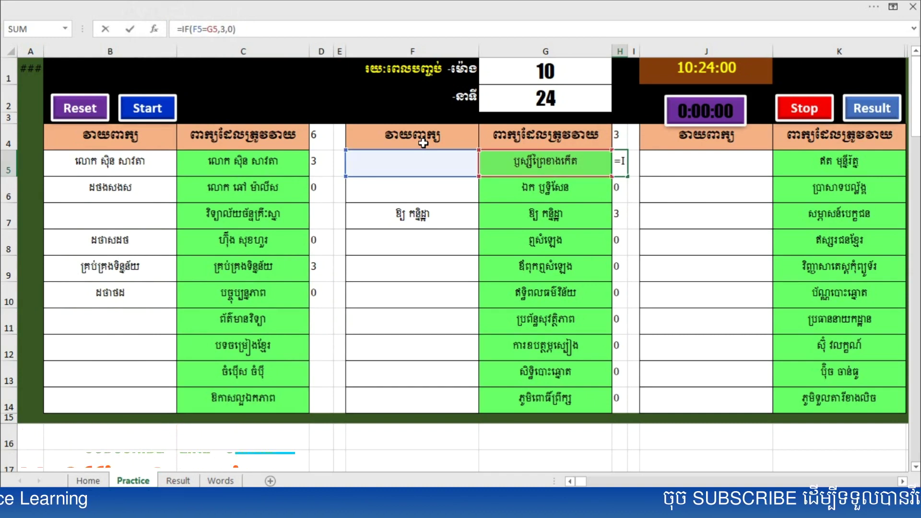
pyautogui.write('if')
pyautogui.press('Right')
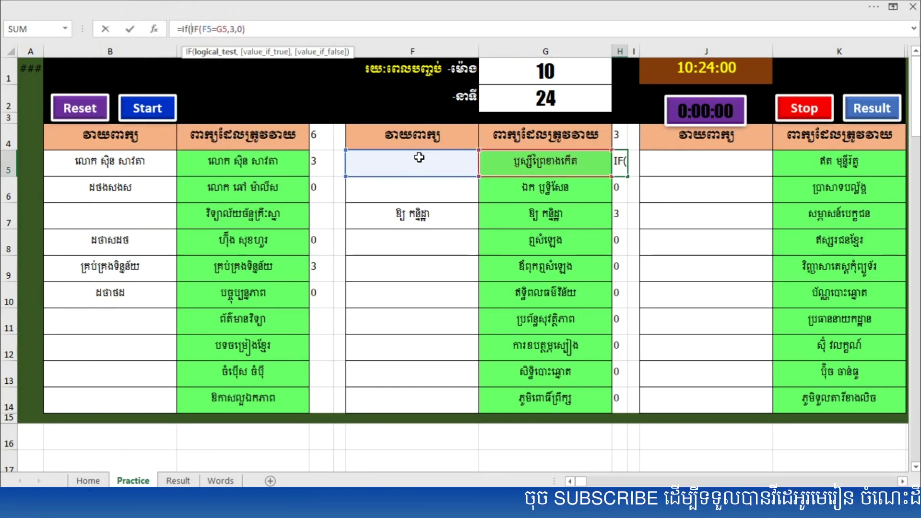
pyautogui.click(410, 162)
pyautogui.write('="","",')
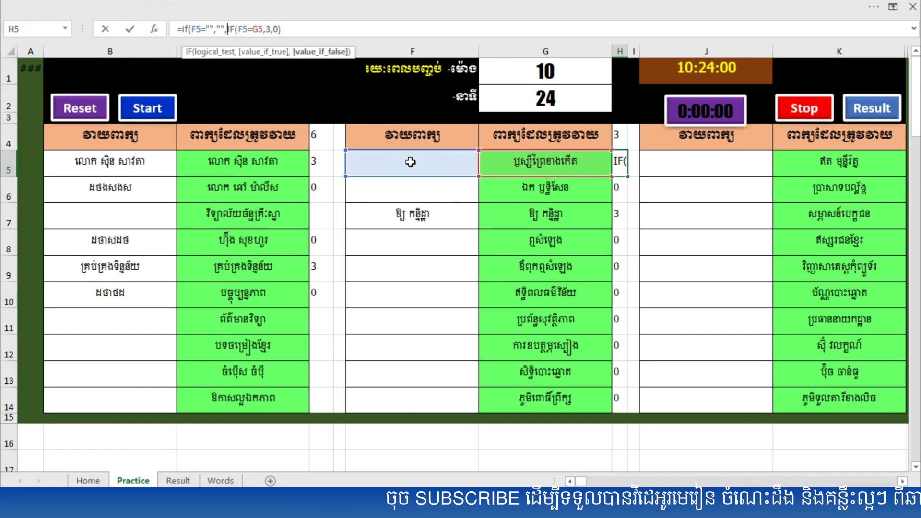
pyautogui.click(294, 28)
pyautogui.write(')')
pyautogui.press('Return')
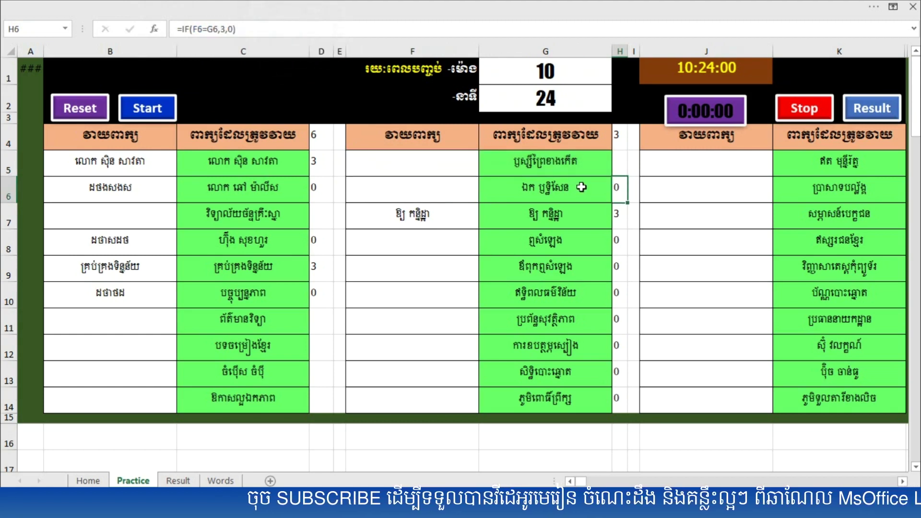
# - Fill the H5 formula down through H14
pyautogui.click(618, 165)
pyautogui.moveTo(627, 175); pyautogui.dragTo(622, 408)
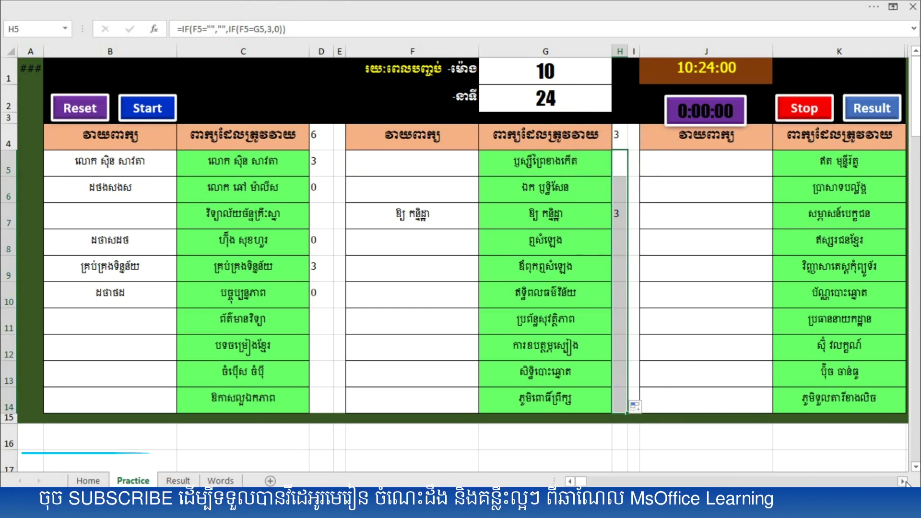
pyautogui.click(391, 1)
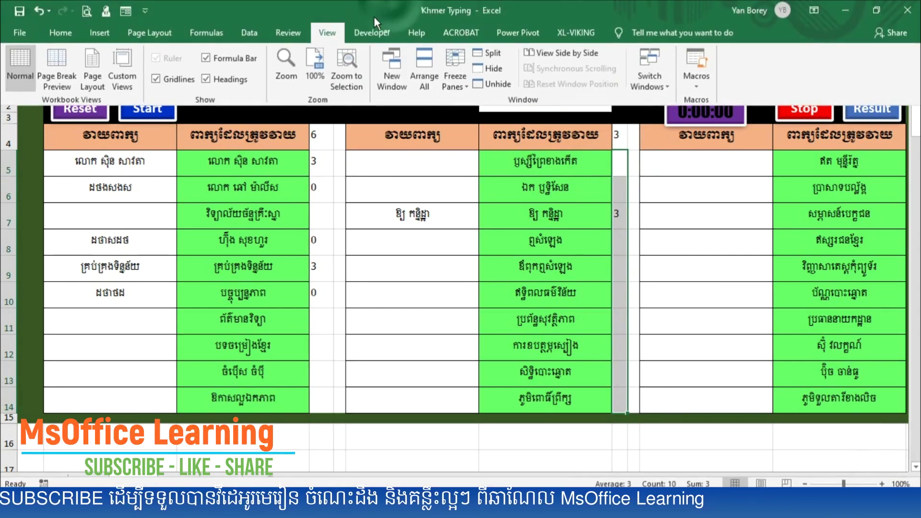
# - Unfreeze the Practice sheet's panes and widen column L to reveal its scores
pyautogui.click(448, 70)
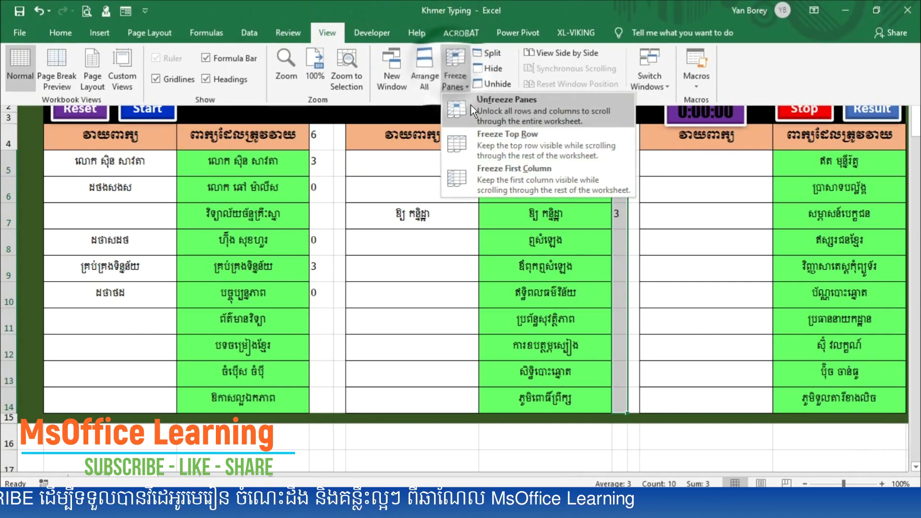
pyautogui.click(470, 103)
pyautogui.moveTo(844, 481); pyautogui.dragTo(892, 482)
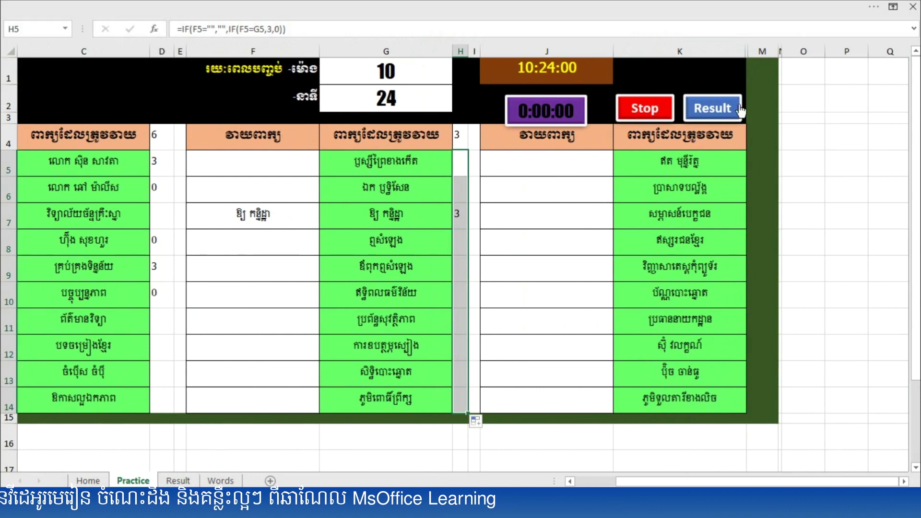
pyautogui.moveTo(751, 52); pyautogui.dragTo(769, 52)
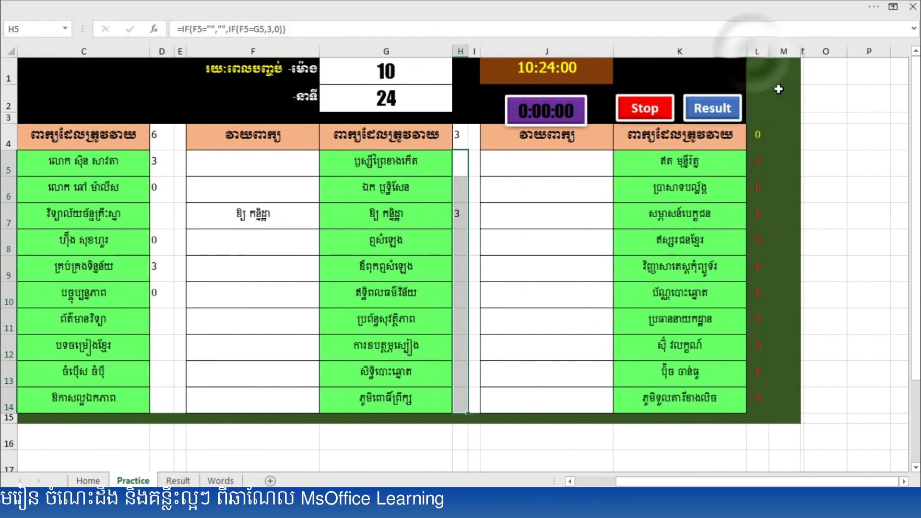
# - Change L5 to =IF(J5="","",IF(J5=K5,3,0)) and fill it down to L14
pyautogui.click(757, 163)
pyautogui.click(178, 29)
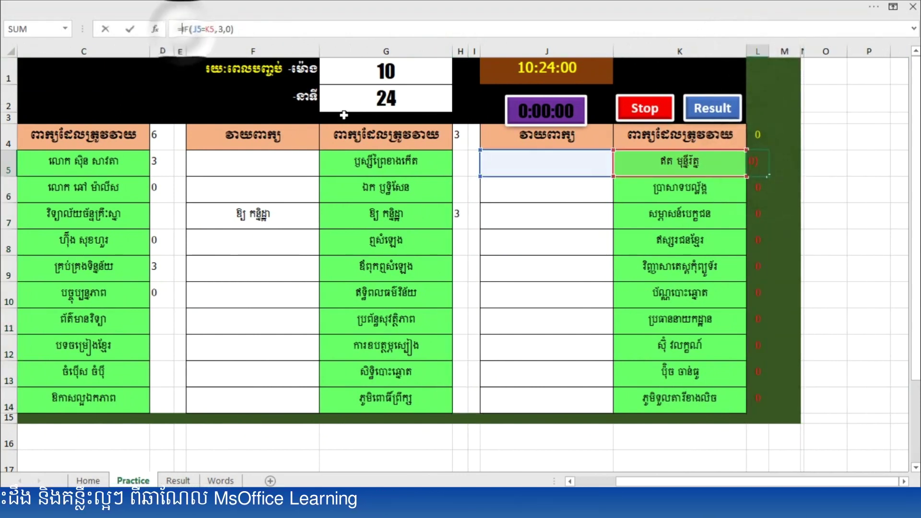
pyautogui.write('if(')
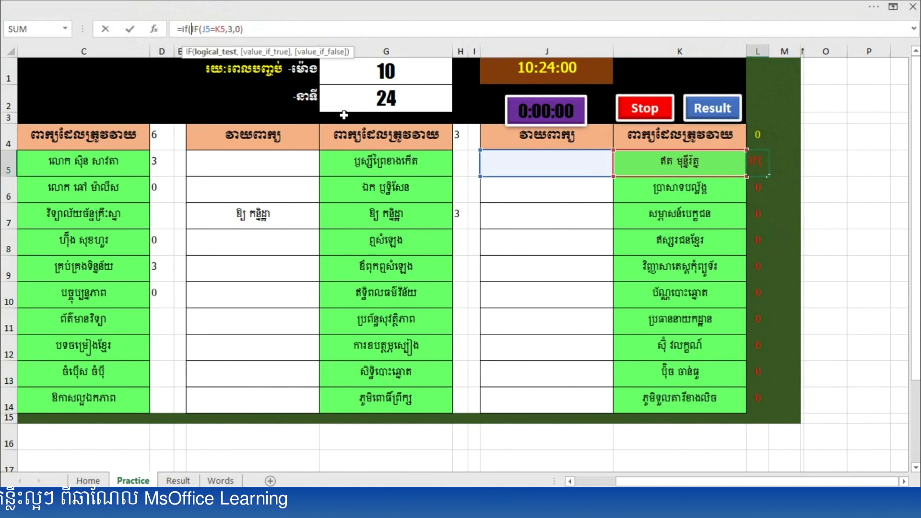
pyautogui.click(552, 170)
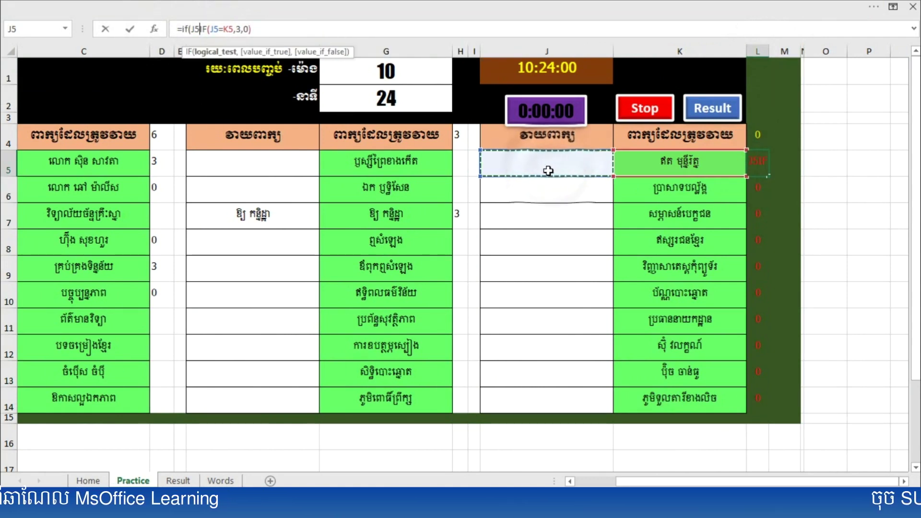
pyautogui.write('="",')
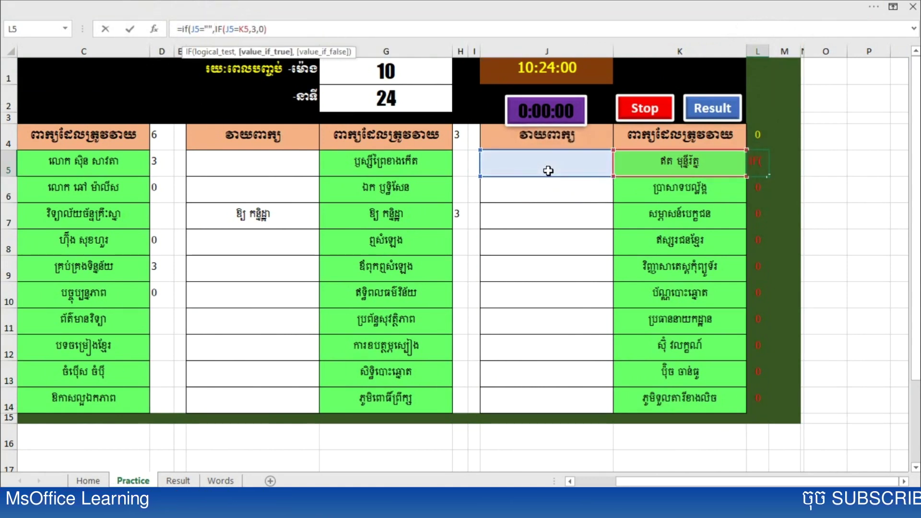
pyautogui.write('"",')
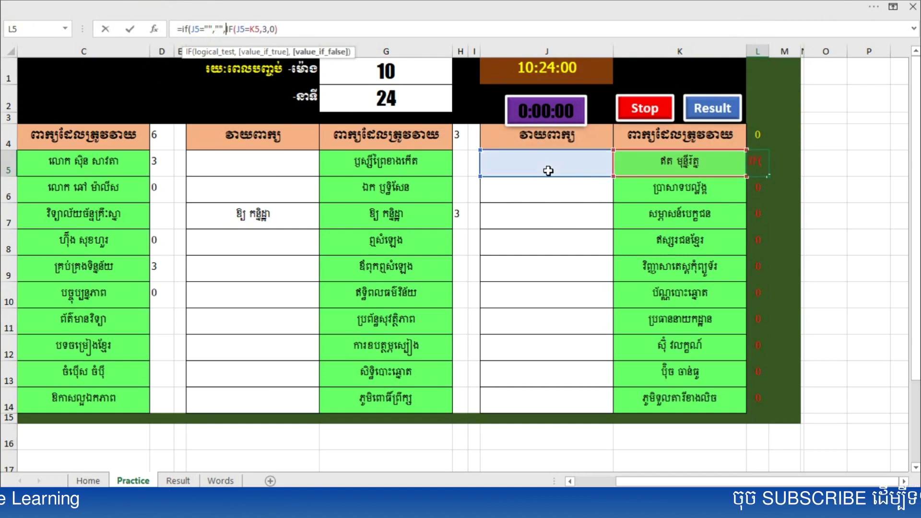
pyautogui.click(322, 28)
pyautogui.press('Return')
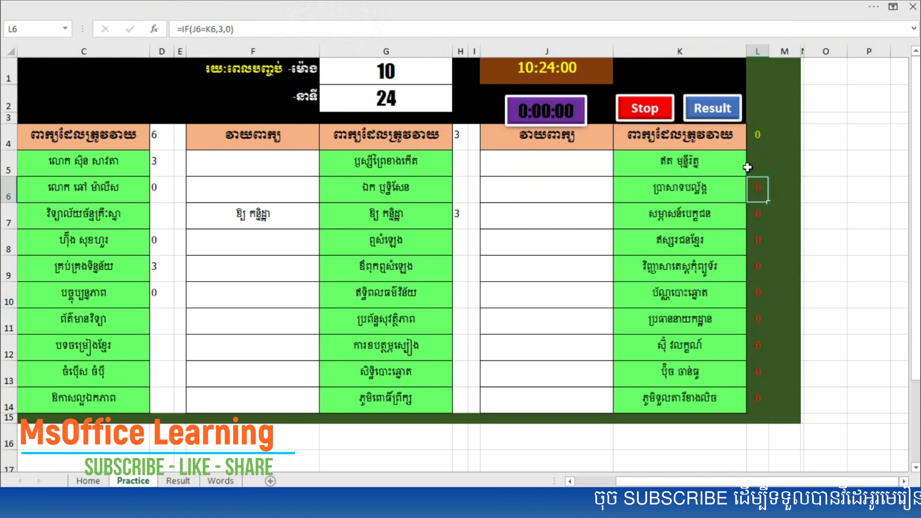
pyautogui.click(746, 167)
pyautogui.moveTo(767, 176); pyautogui.dragTo(766, 397)
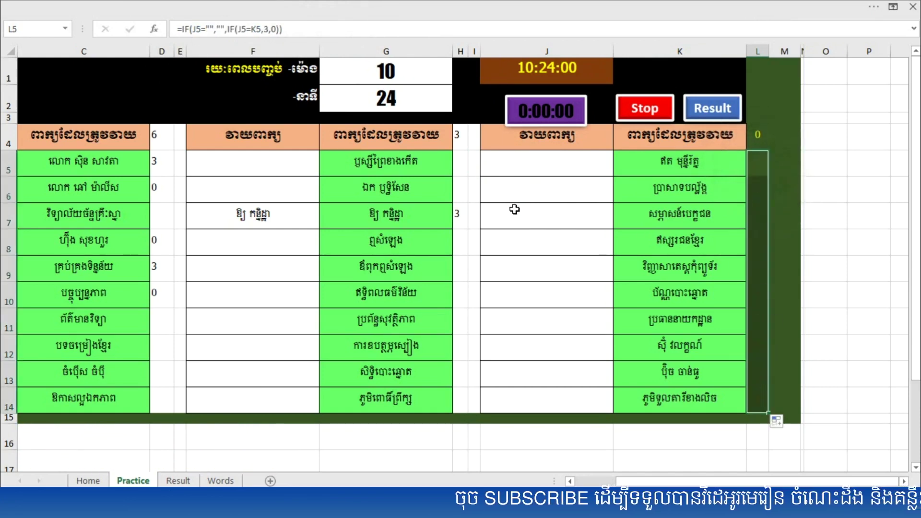
# - Enter test answers in J8 (scoring 3) and J7 (scoring 0)
pyautogui.click(516, 233)
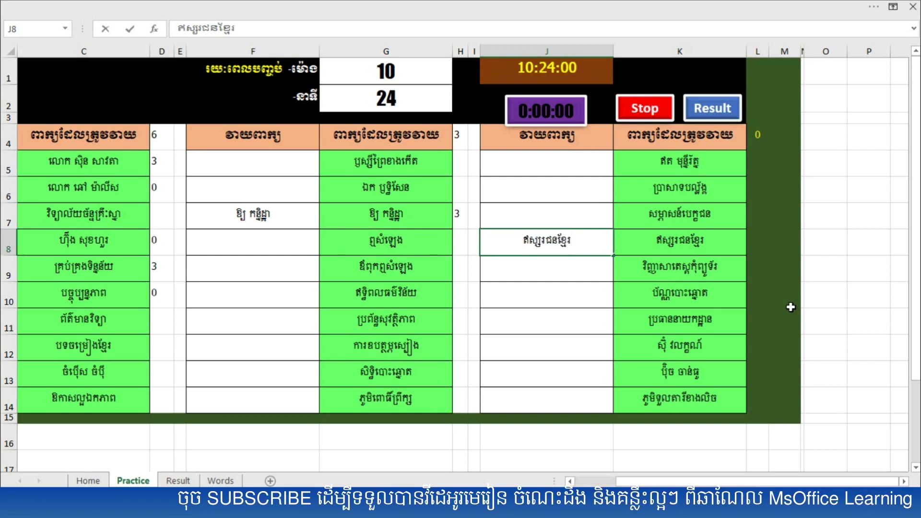
pyautogui.press('Return')
pyautogui.click(549, 211)
pyautogui.write('ផថថា')
pyautogui.click(734, 243)
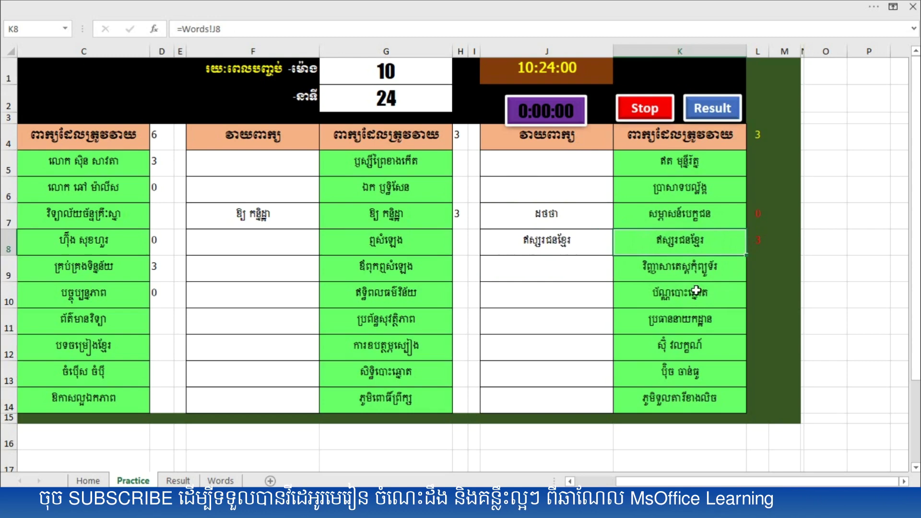
pyautogui.click(179, 481)
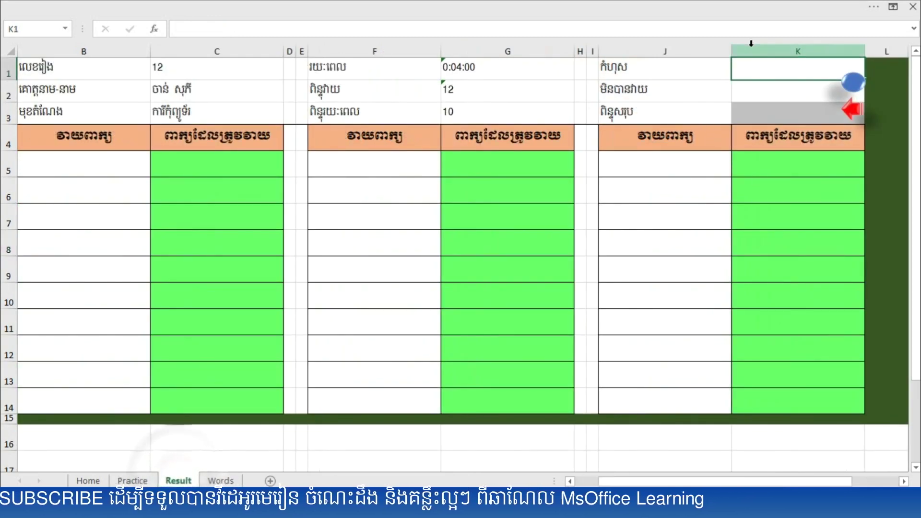
# - In Result K1, start a COUNTIF of zero scores over Practice D5:D14
pyautogui.hotkey('ctrl', 'pageup')
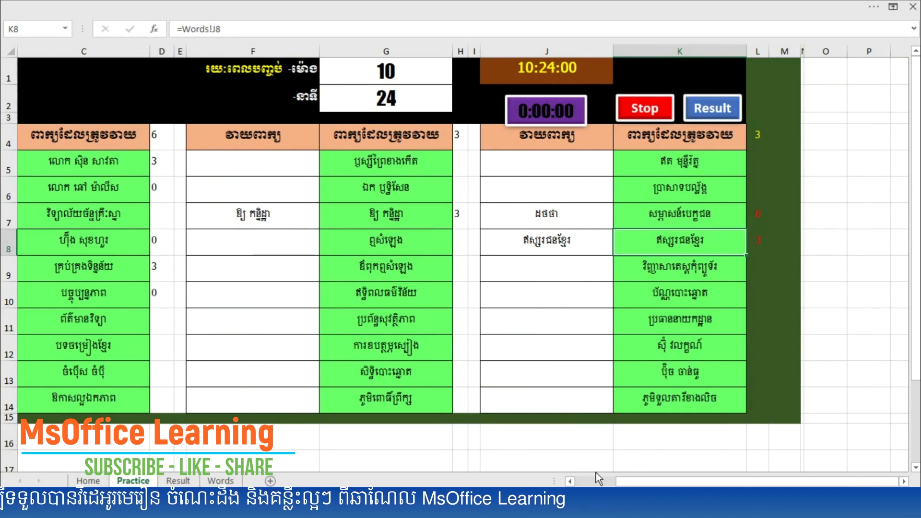
pyautogui.moveTo(648, 481)
pyautogui.mouseDown()
pyautogui.moveTo(625, 482)
pyautogui.moveTo(647, 481)
pyautogui.mouseUp()
pyautogui.click(178, 481)
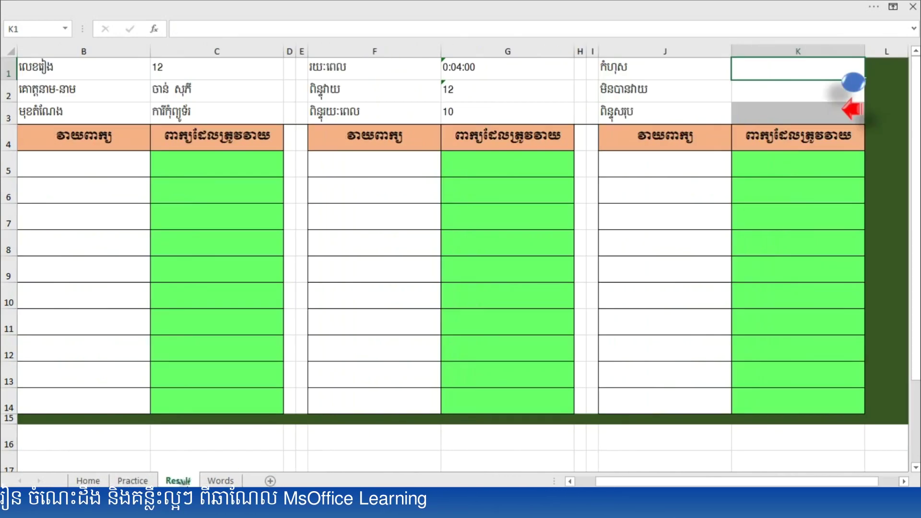
pyautogui.doubleClick(740, 80)
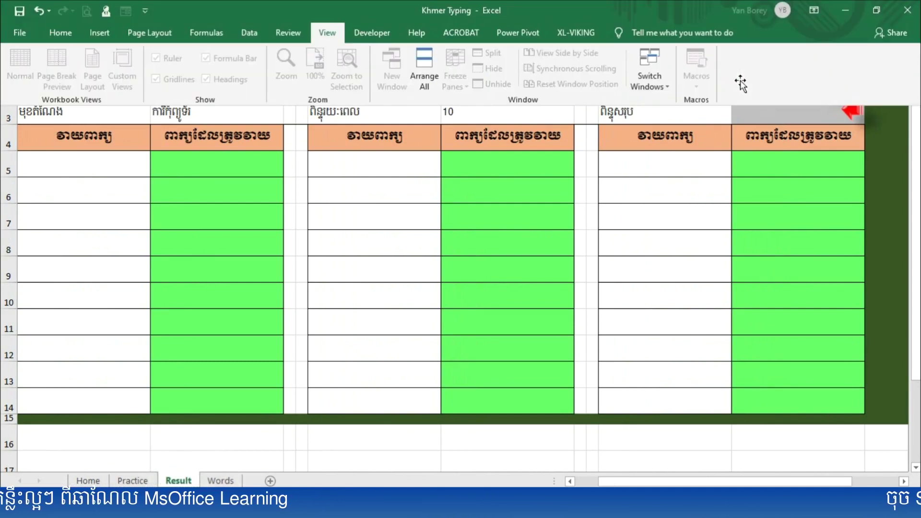
pyautogui.click(796, 250)
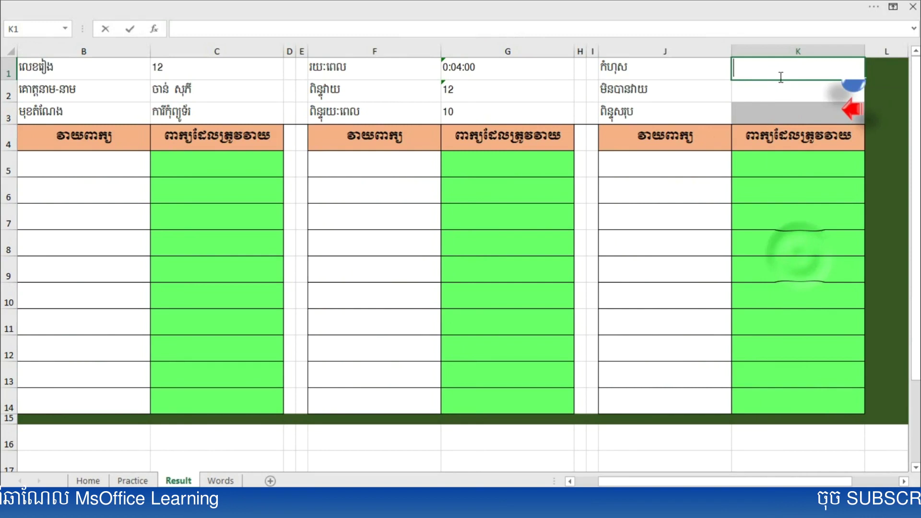
pyautogui.write('=cou')
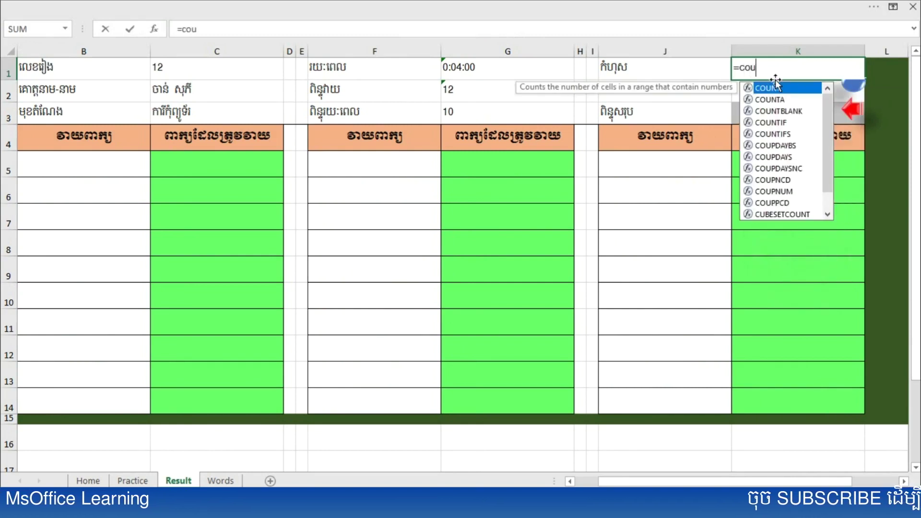
pyautogui.write('ntif(')
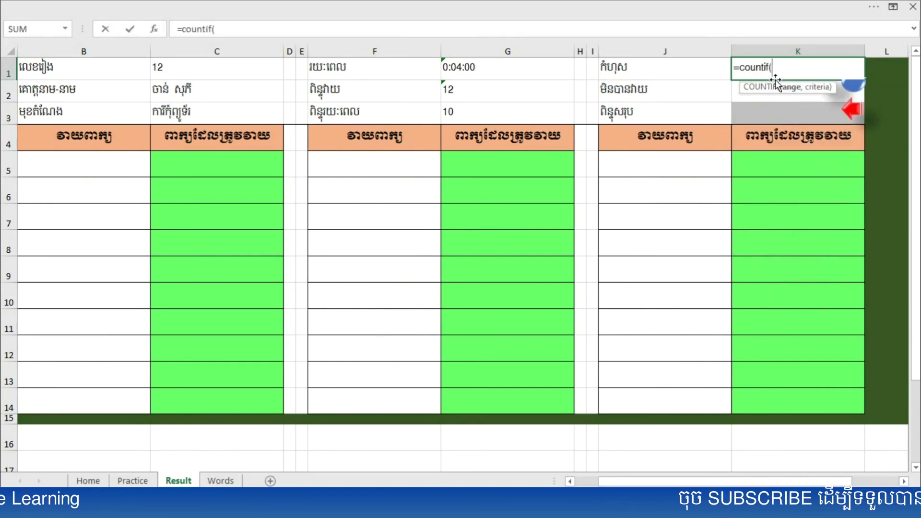
pyautogui.click(143, 481)
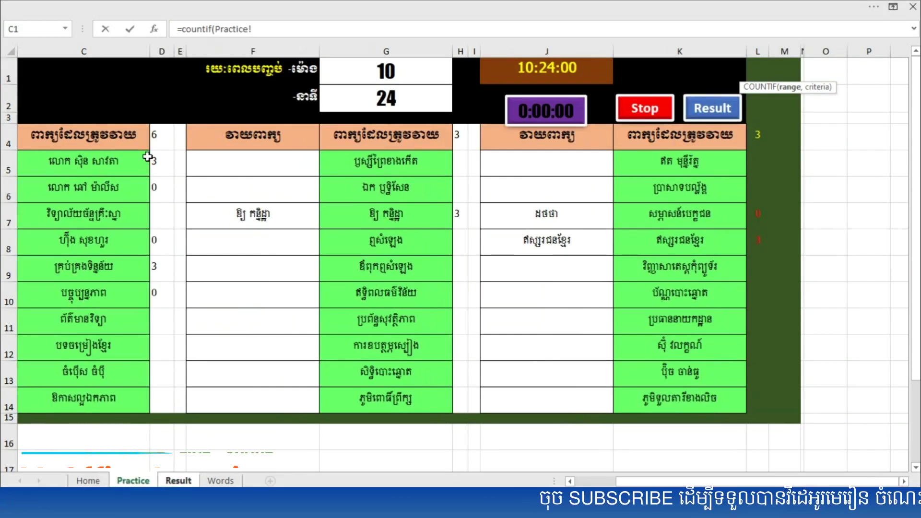
pyautogui.moveTo(151, 153); pyautogui.dragTo(161, 398)
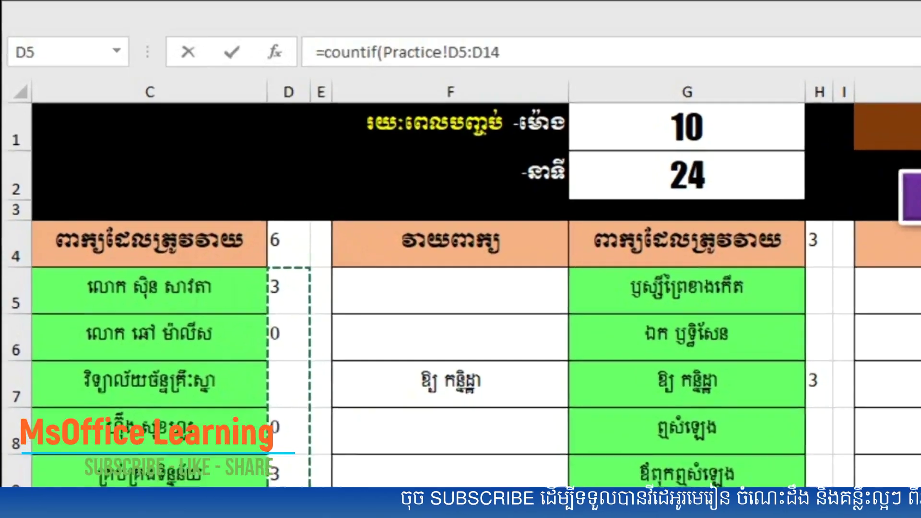
pyautogui.write(',"0')
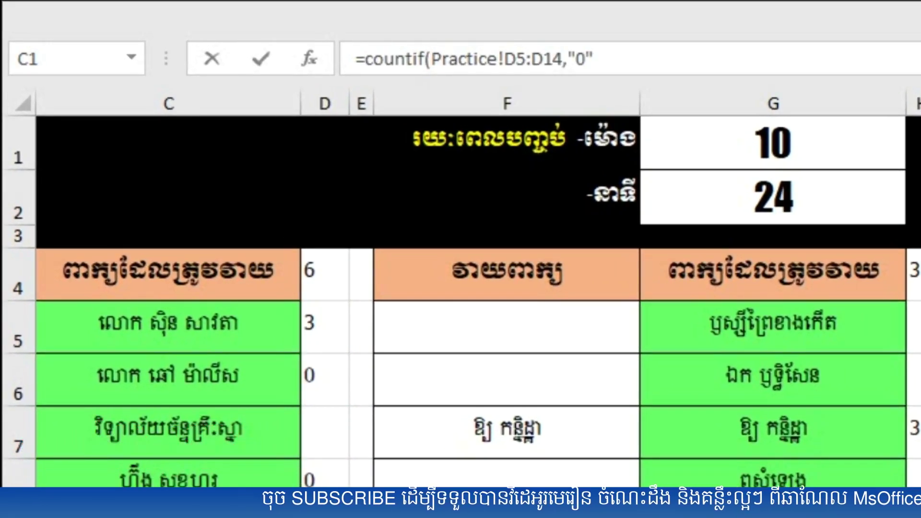
pyautogui.write(')')
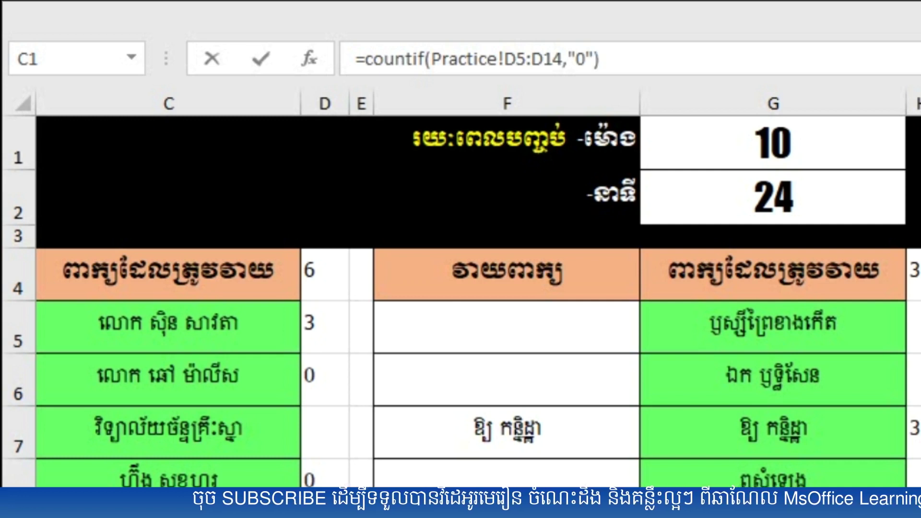
pyautogui.write('+')
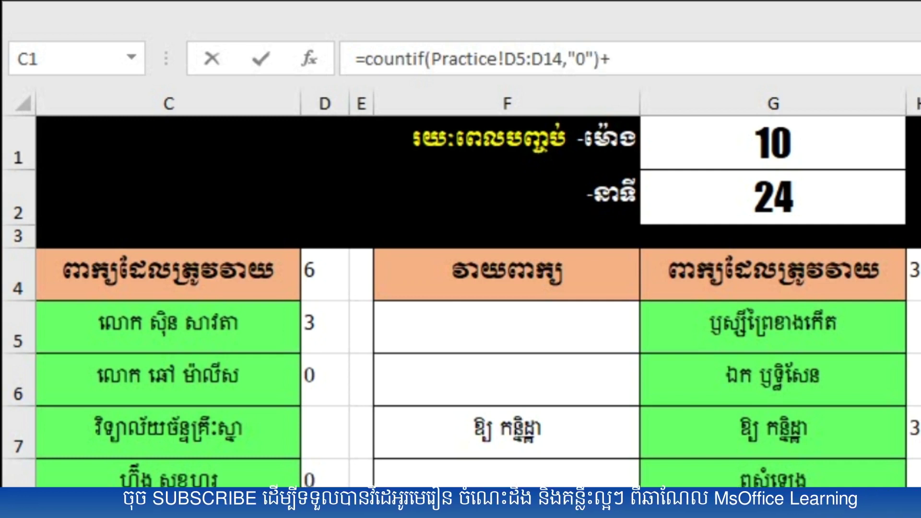
pyautogui.write('count')
pyautogui.write('if')
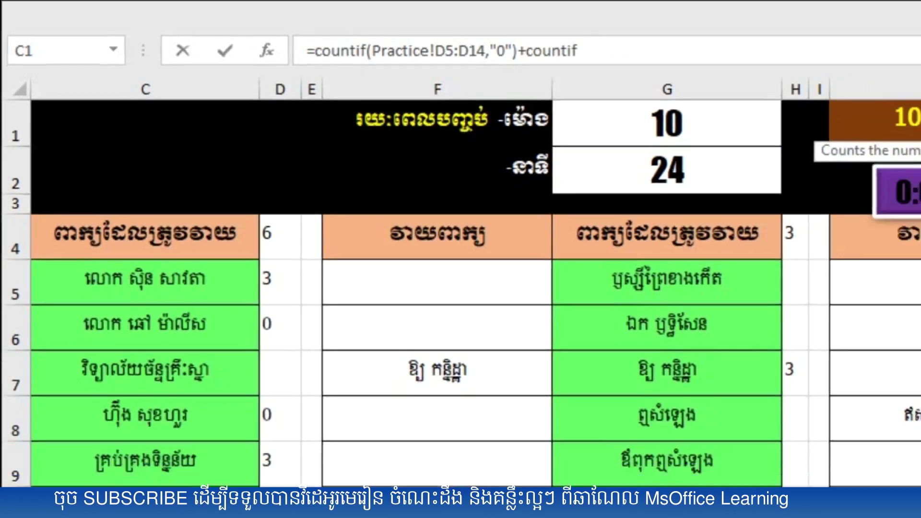
pyautogui.write('(Practice!H5:H14')
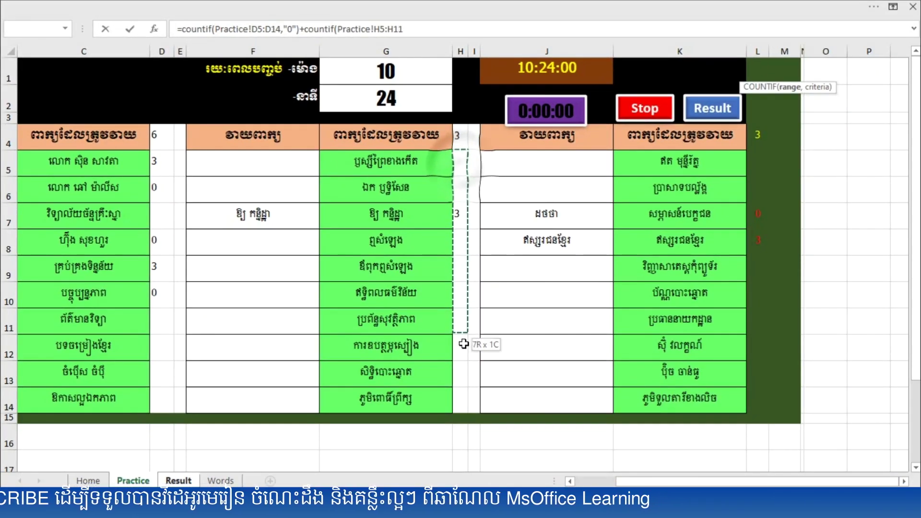
# - Add COUNTIFs of zeros in Practice H5:H14 and L5:L14, so K1 shows 4
pyautogui.moveTo(459, 209); pyautogui.dragTo(467, 397)
pyautogui.write(',"0"')
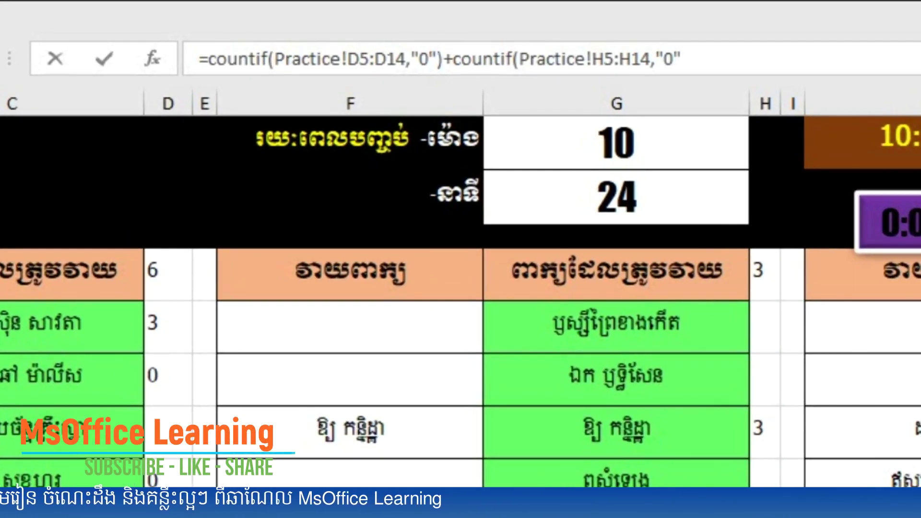
pyautogui.write(')')
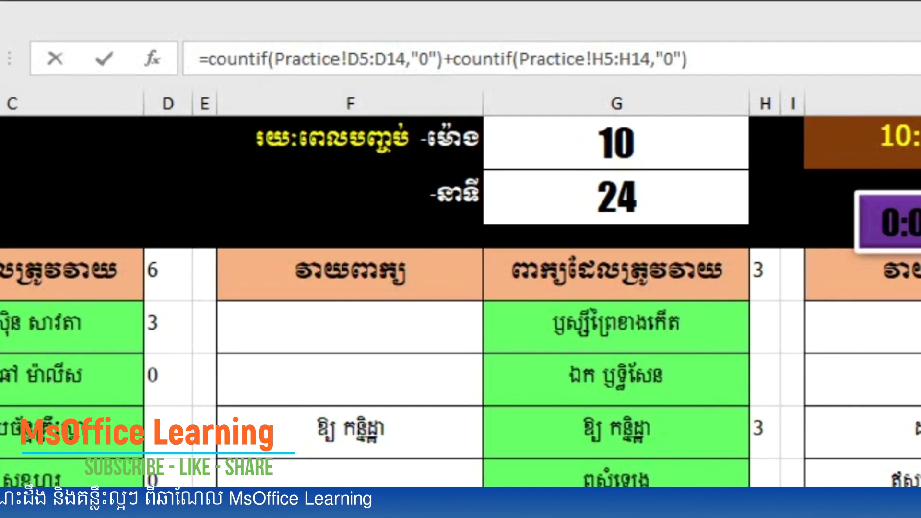
pyautogui.write('+')
pyautogui.write('co')
pyautogui.write('untig')
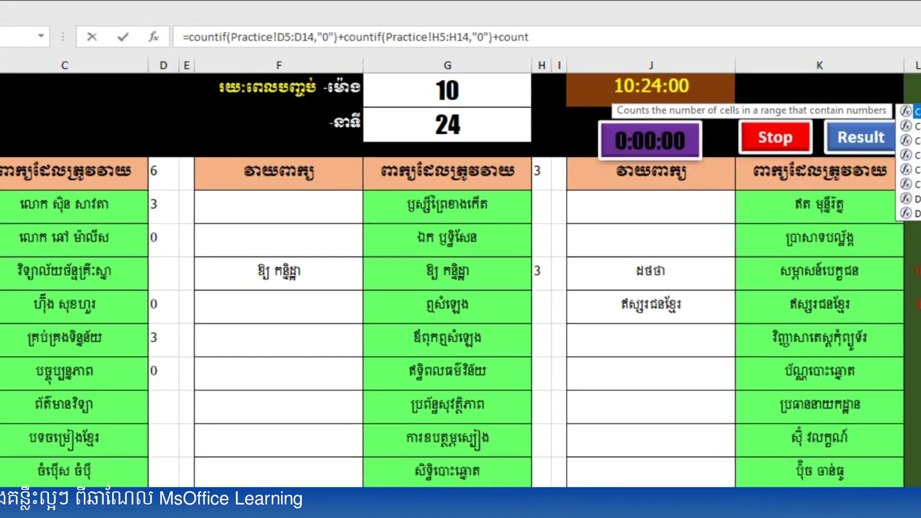
pyautogui.press('BackSpace')
pyautogui.write('f(')
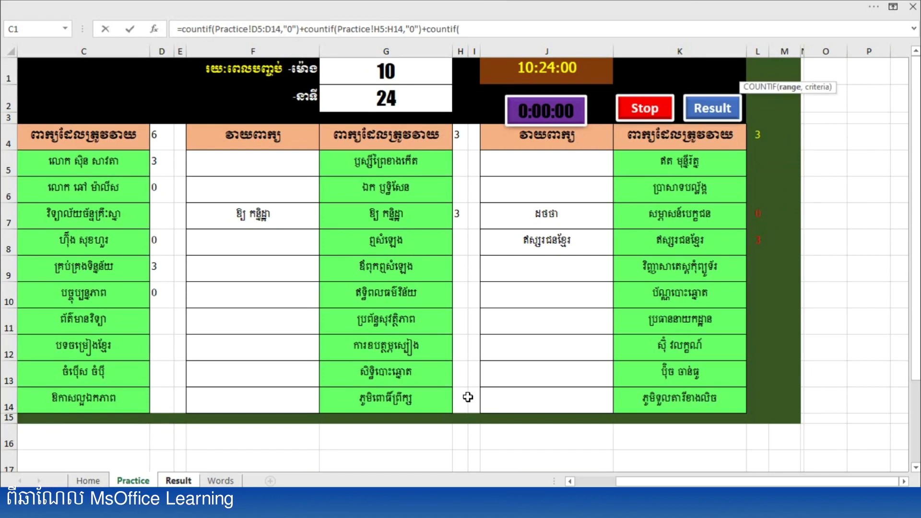
pyautogui.moveTo(748, 161); pyautogui.dragTo(756, 403)
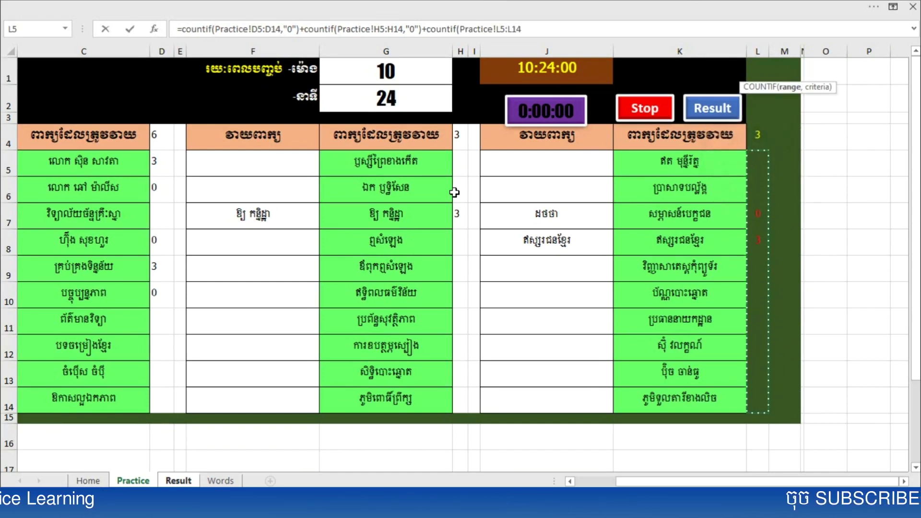
pyautogui.write(',"0')
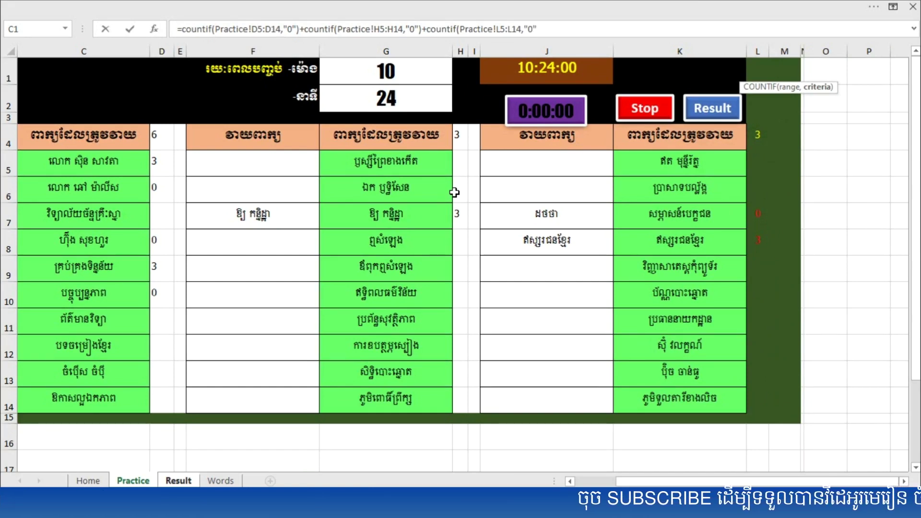
pyautogui.write(')')
pyautogui.press('Return')
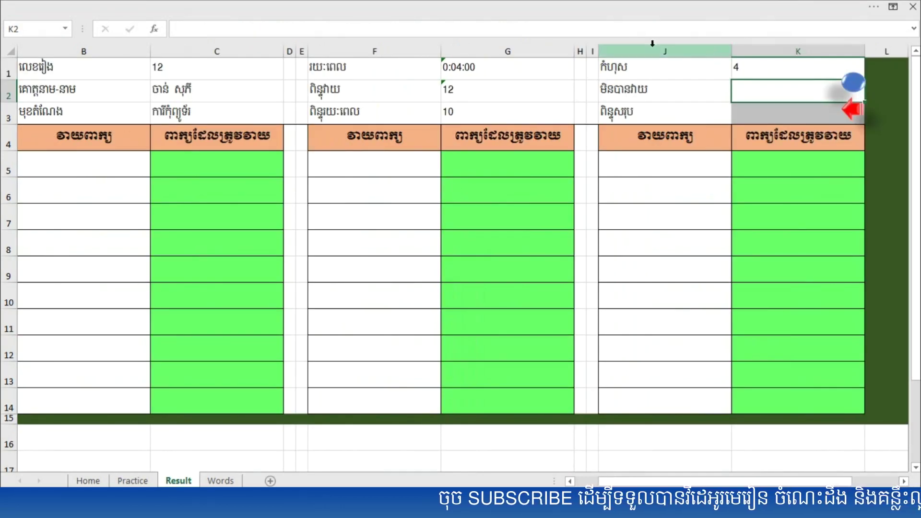
pyautogui.click(133, 480)
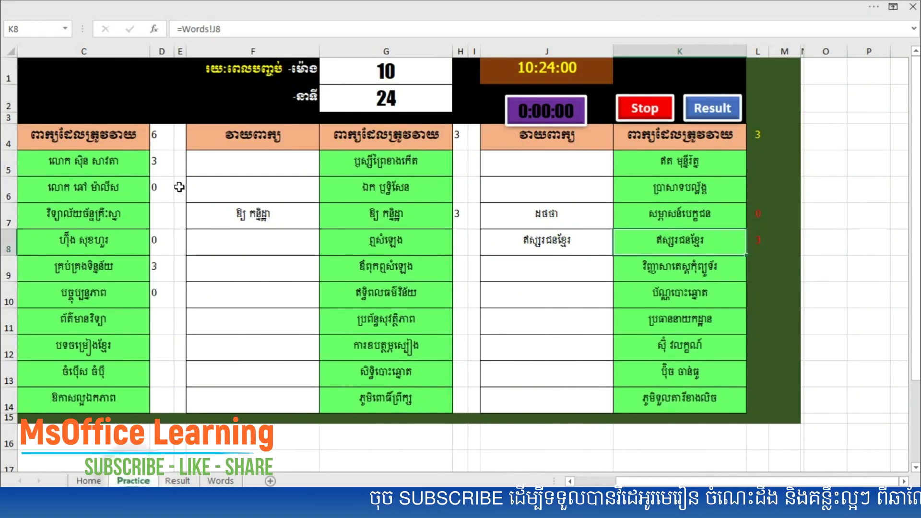
# - Review the Practice scores in D8 and D10 and the answers in J7:L7 and B5:B14
pyautogui.click(159, 241)
pyautogui.click(154, 290)
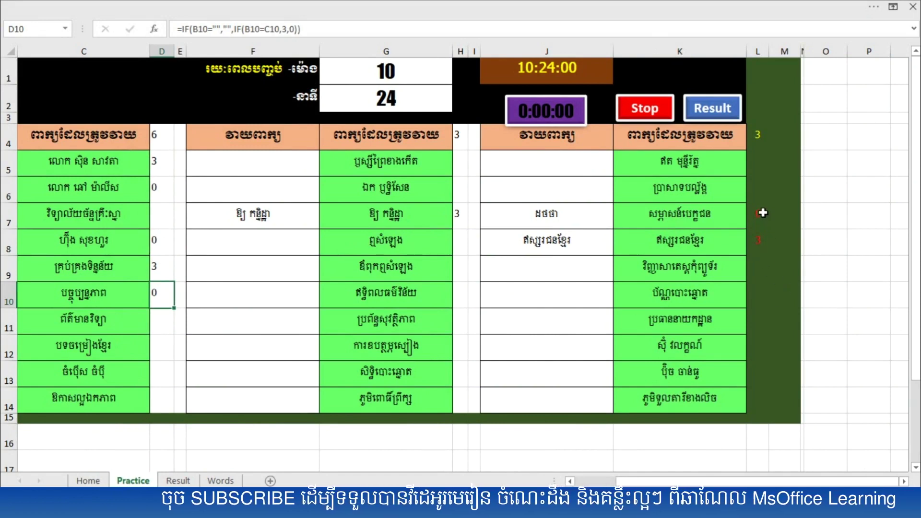
pyautogui.moveTo(762, 213); pyautogui.dragTo(547, 213)
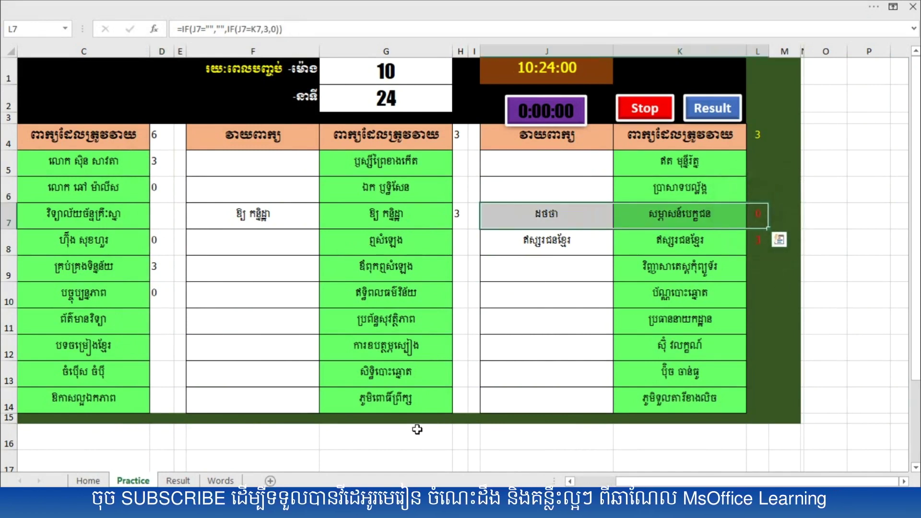
pyautogui.click(178, 480)
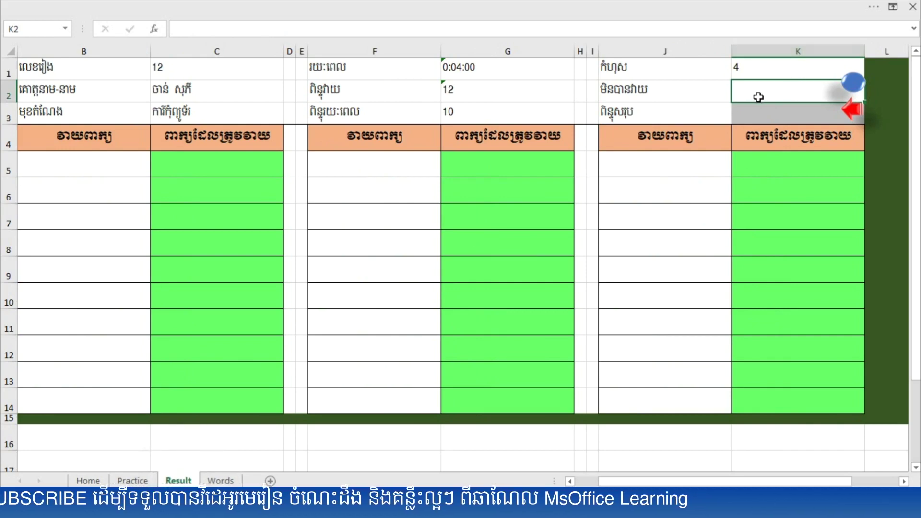
pyautogui.click(143, 480)
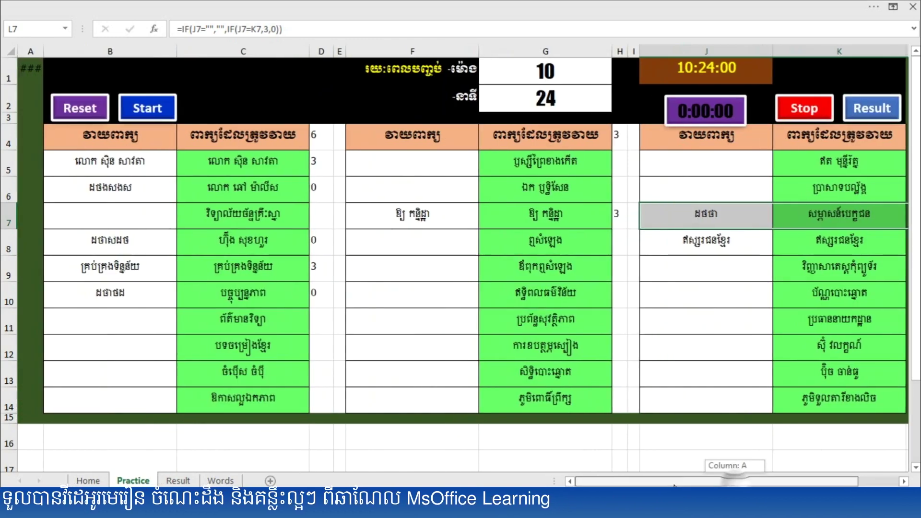
pyautogui.moveTo(720, 480); pyautogui.dragTo(679, 480)
pyautogui.moveTo(134, 172); pyautogui.dragTo(128, 403)
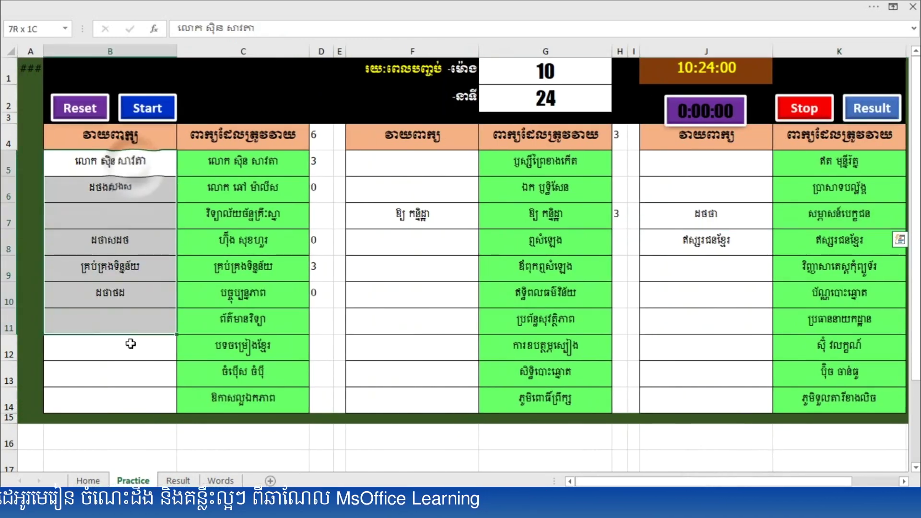
pyautogui.click(115, 206)
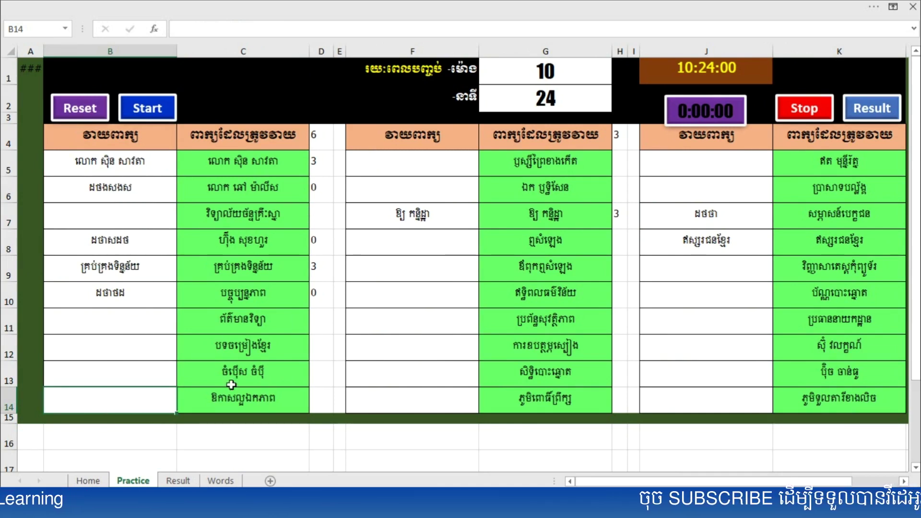
pyautogui.click(198, 480)
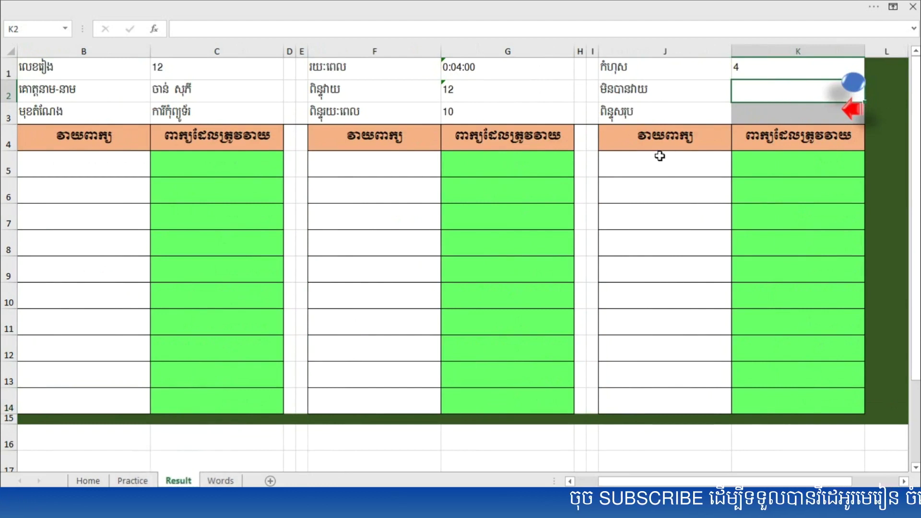
# - Enter =COUNTBLANK(Practice!B5:B14)+COUNTBLANK(Practice!F5:F14)+COUNTBLANK(Practice!J5:J14) in K2
pyautogui.write('=countblank(')
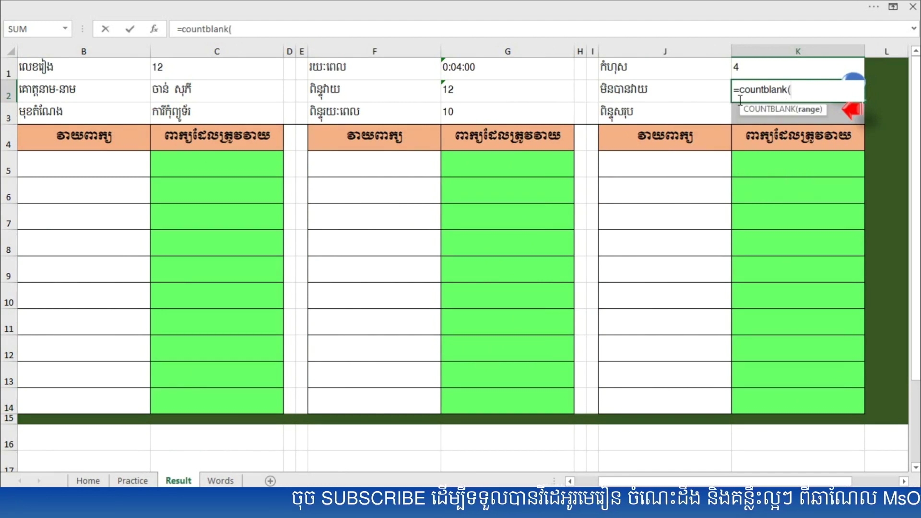
pyautogui.click(132, 481)
pyautogui.moveTo(133, 161); pyautogui.dragTo(133, 397)
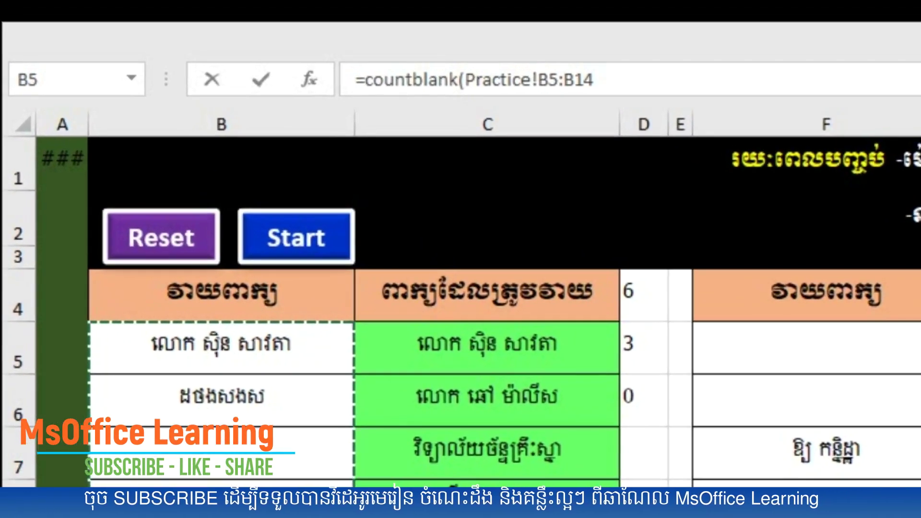
pyautogui.write(')')
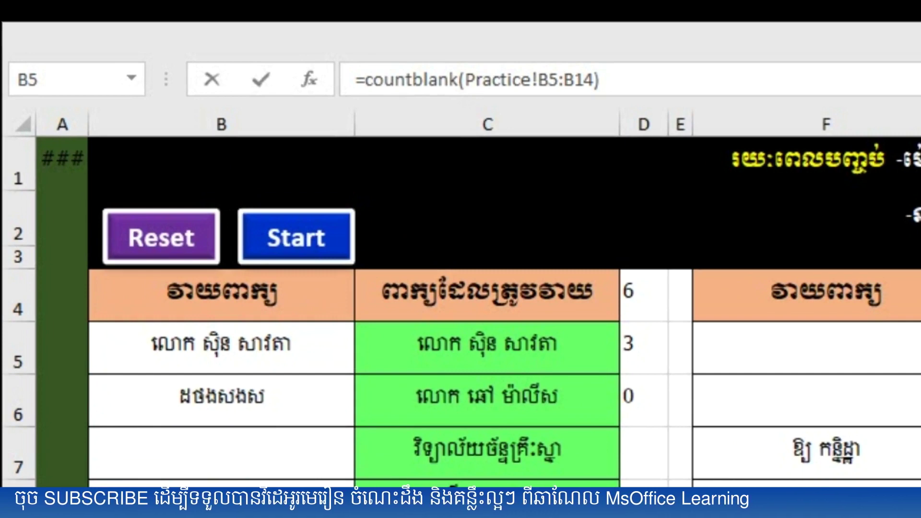
pyautogui.write('+coun')
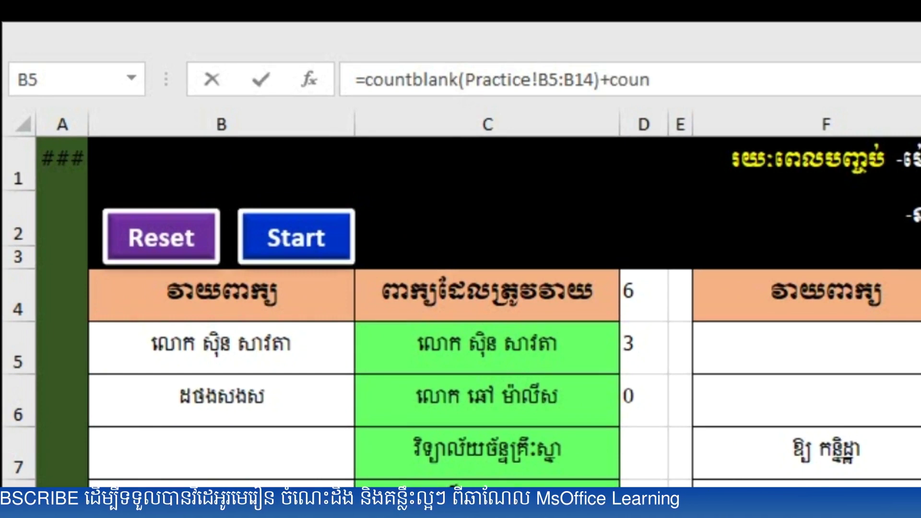
pyautogui.write('tba')
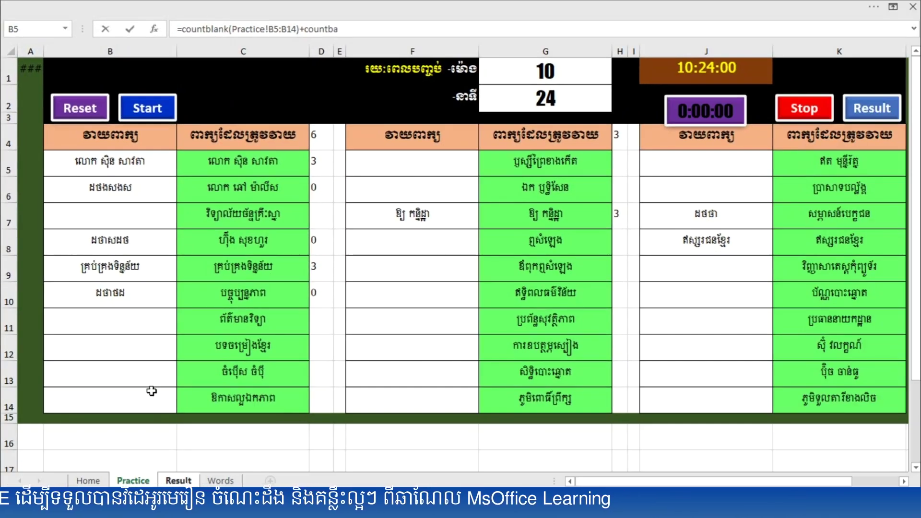
pyautogui.press('BackSpace')
pyautogui.write('lank')
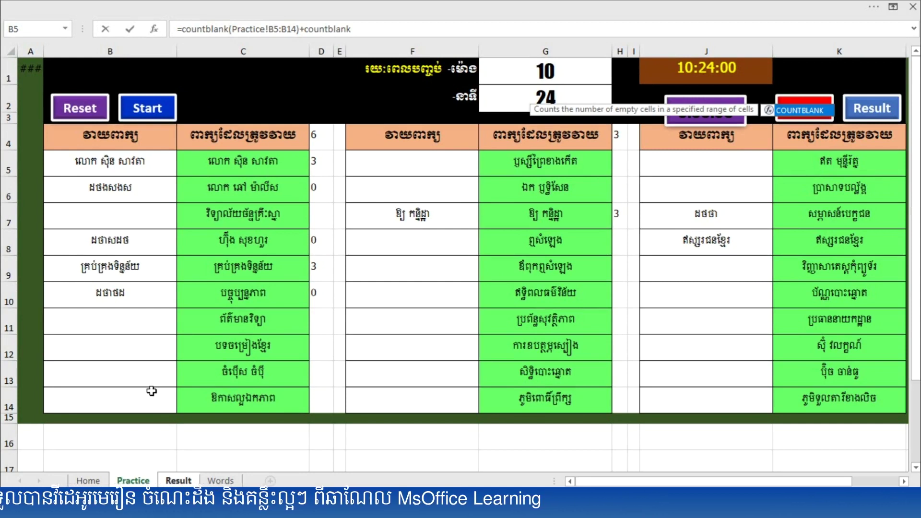
pyautogui.write('(')
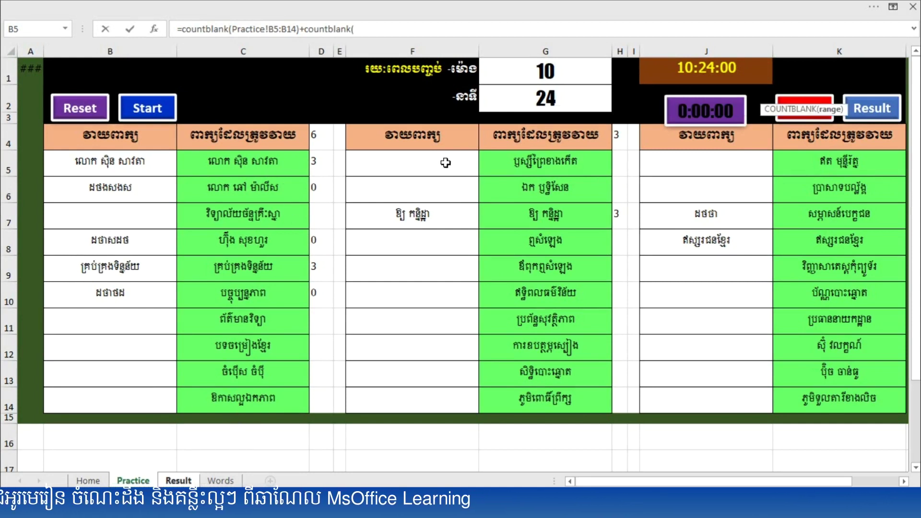
pyautogui.moveTo(422, 161); pyautogui.dragTo(422, 395)
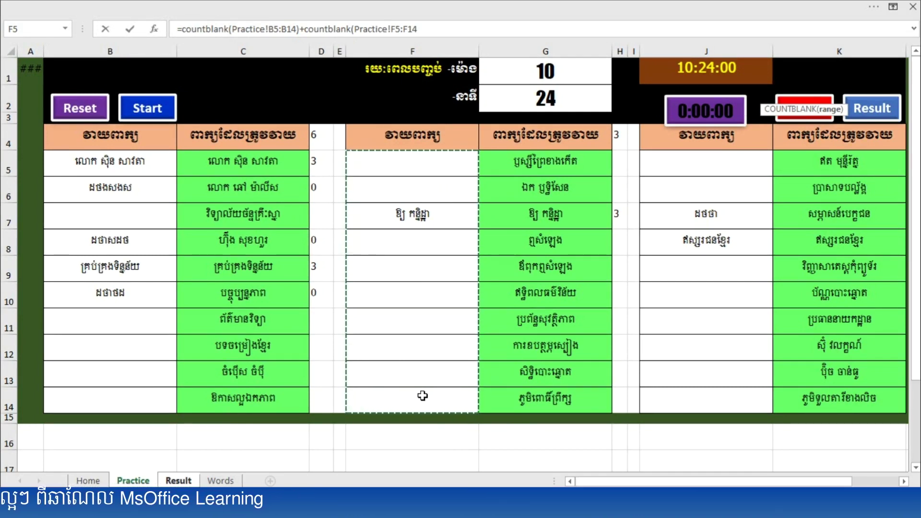
pyautogui.write(')+')
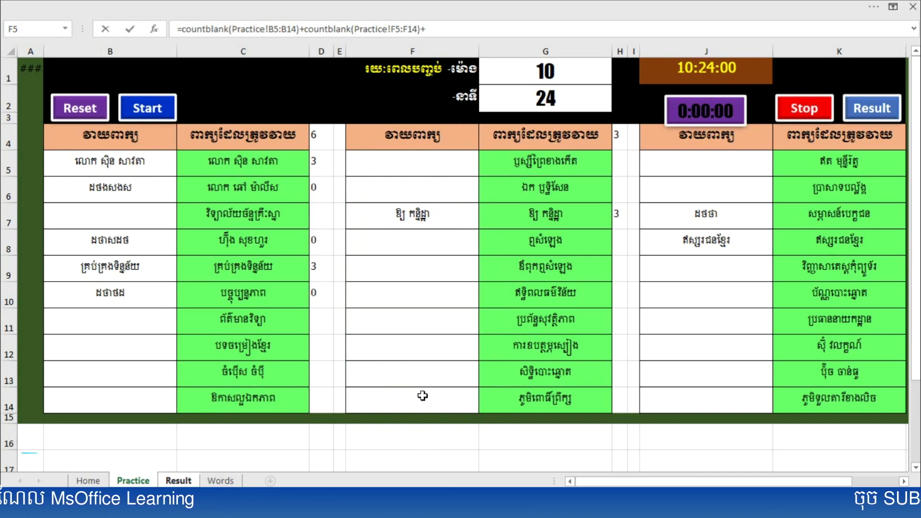
pyautogui.write('countblank')
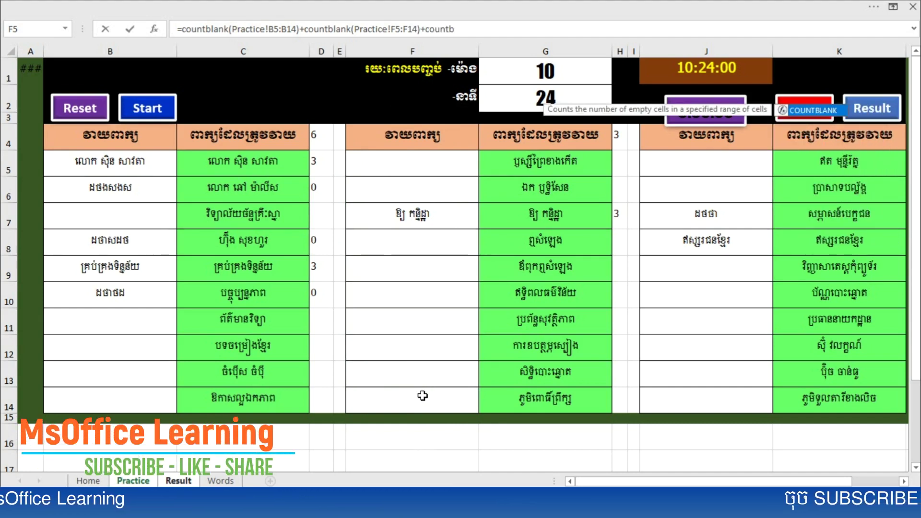
pyautogui.write('(')
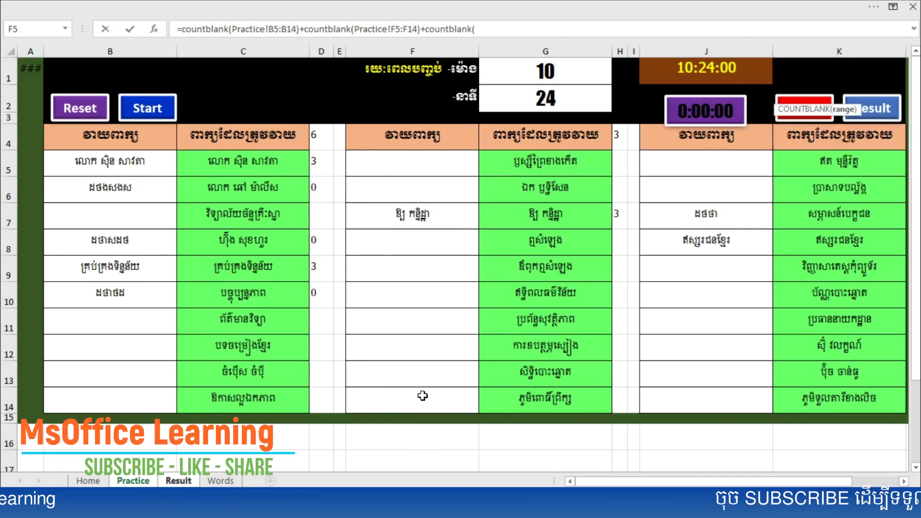
pyautogui.moveTo(709, 163); pyautogui.dragTo(718, 395)
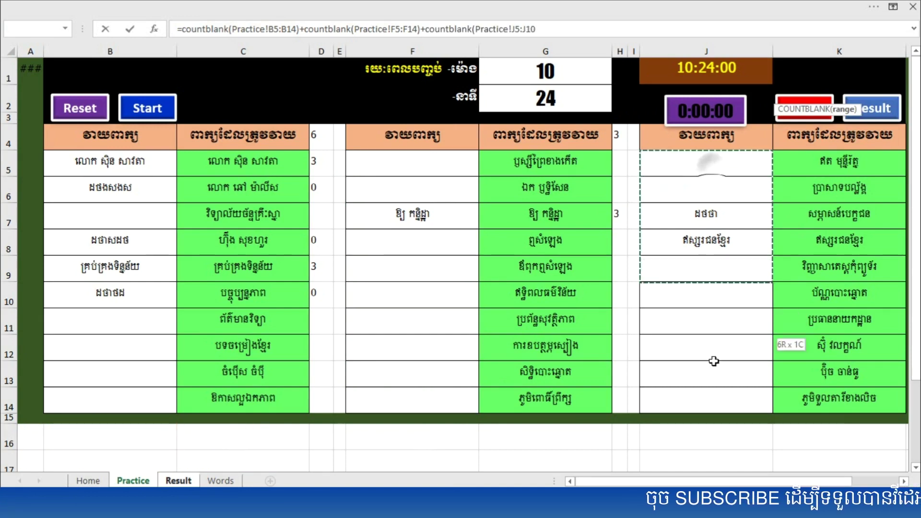
pyautogui.write(')')
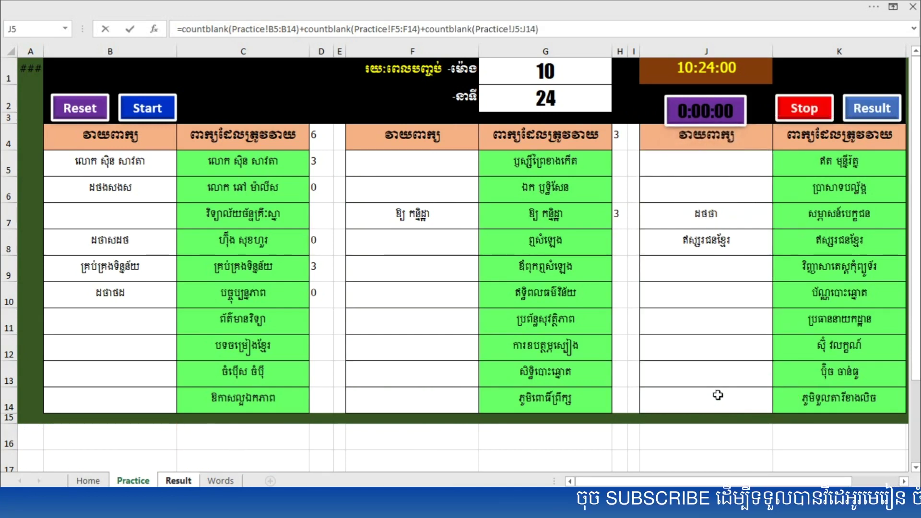
pyautogui.press('Return')
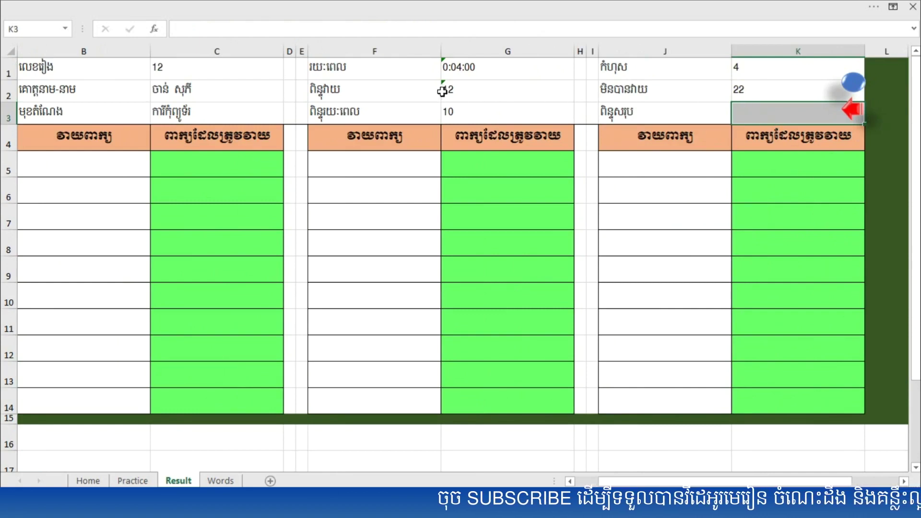
pyautogui.click(752, 91)
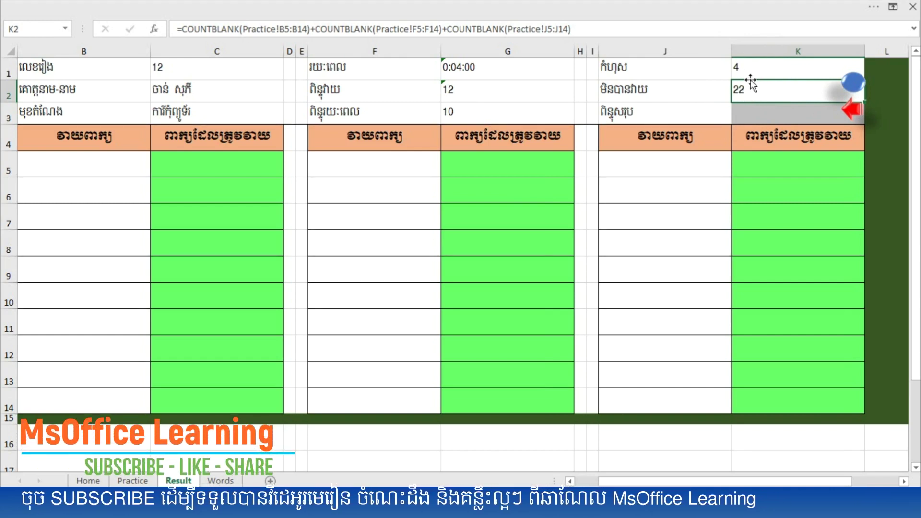
pyautogui.click(133, 481)
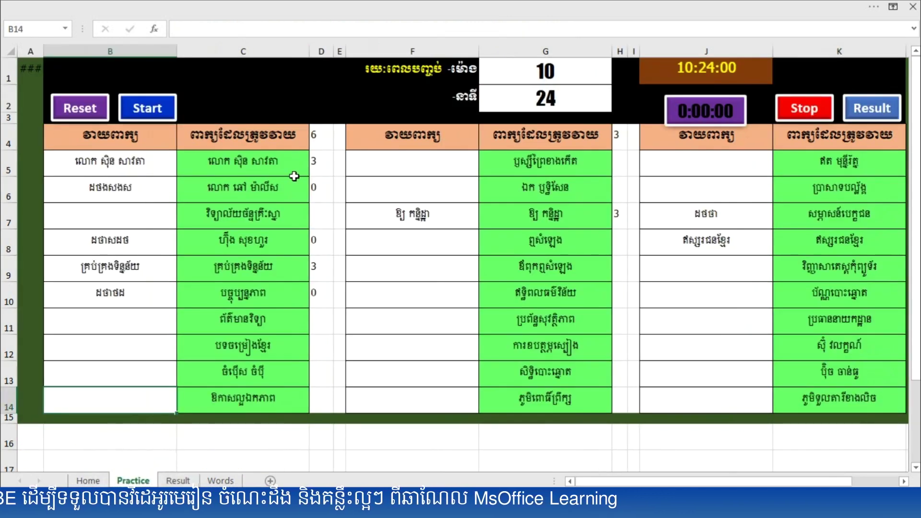
pyautogui.click(319, 166)
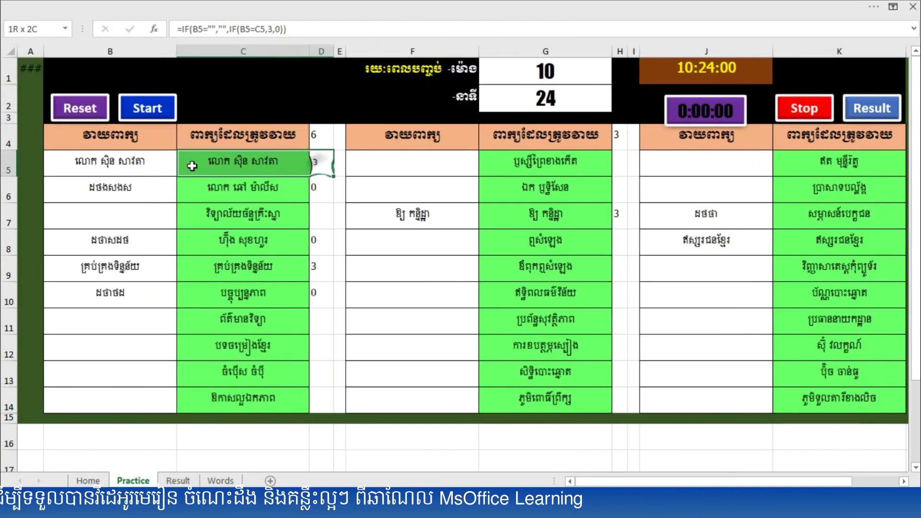
pyautogui.click(317, 266)
pyautogui.click(600, 211)
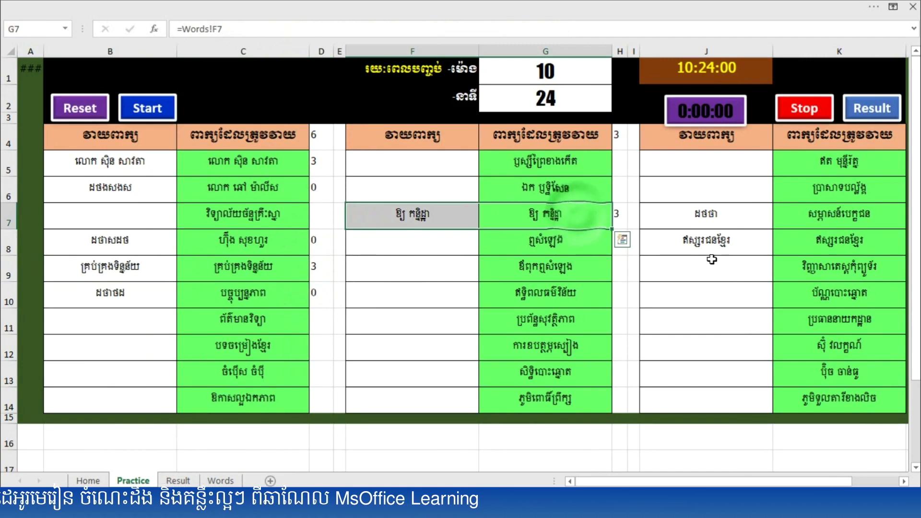
pyautogui.moveTo(658, 242); pyautogui.dragTo(835, 242)
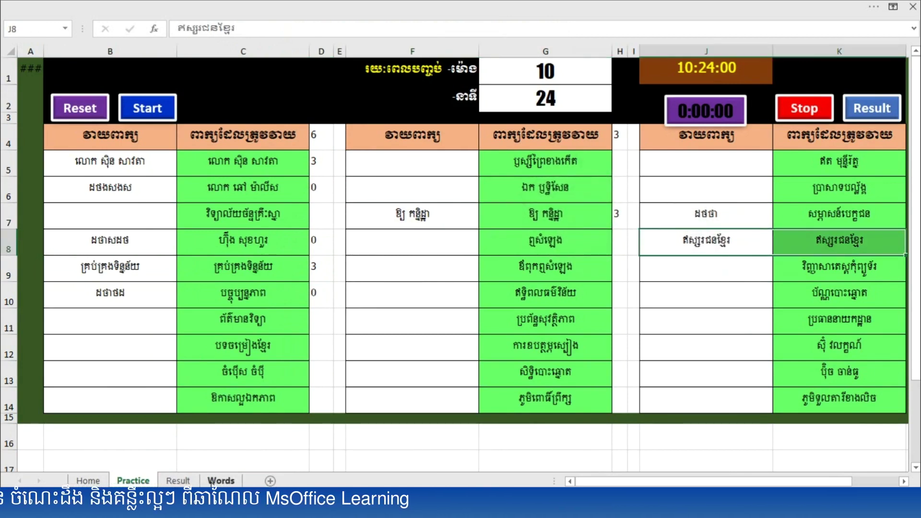
pyautogui.click(178, 481)
pyautogui.moveTo(699, 88); pyautogui.dragTo(747, 76)
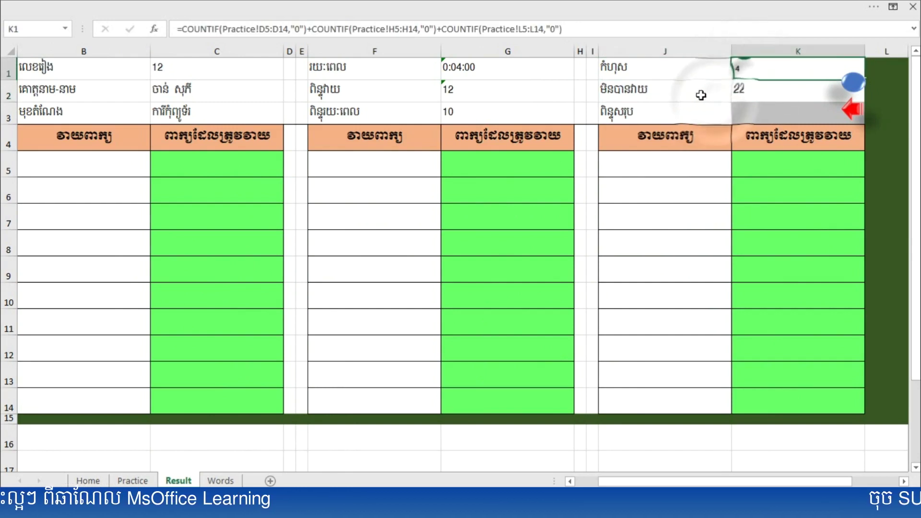
pyautogui.click(764, 114)
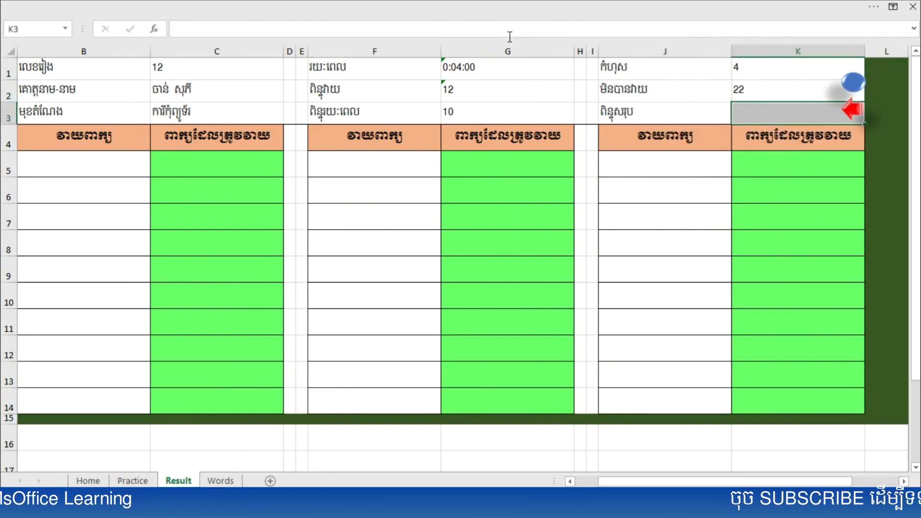
pyautogui.click(447, 90)
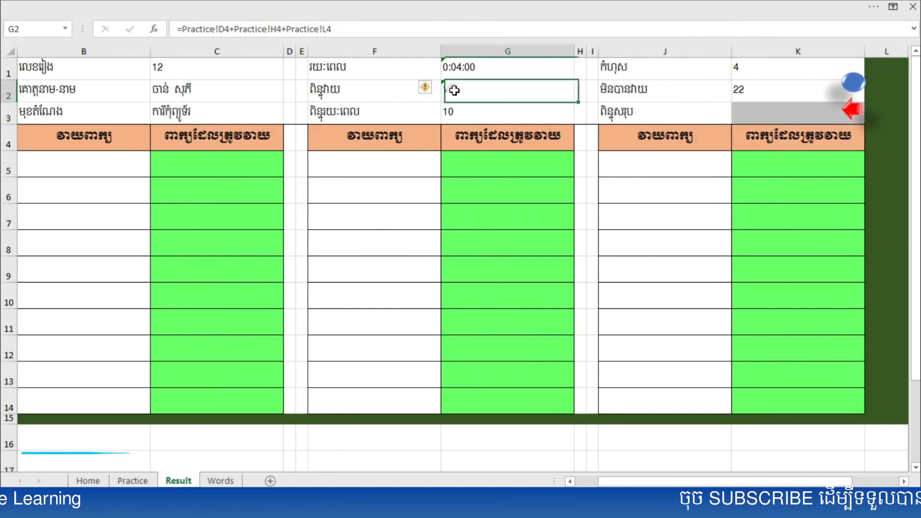
pyautogui.click(463, 113)
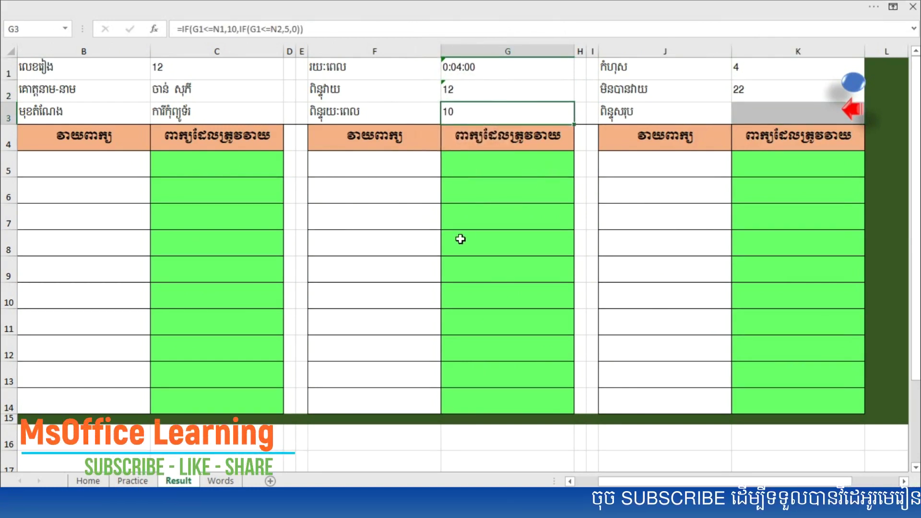
pyautogui.click(776, 117)
# - Enter =G2+G3 in K3 to total the typing and time scores
pyautogui.write('=')
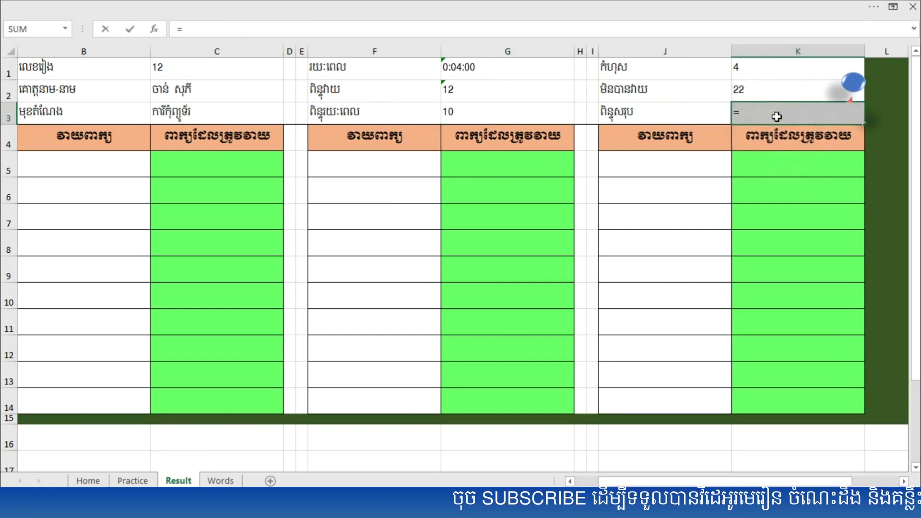
pyautogui.click(463, 97)
pyautogui.write('+')
pyautogui.click(460, 112)
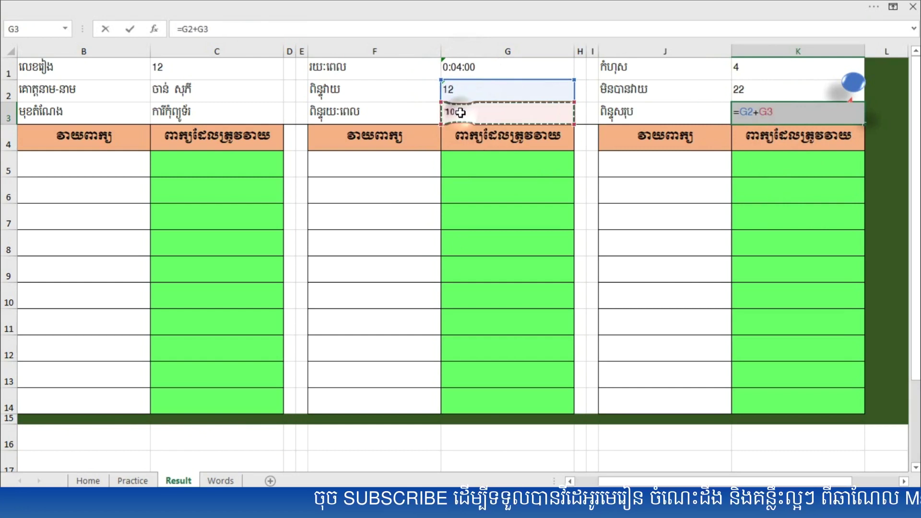
pyautogui.press('Return')
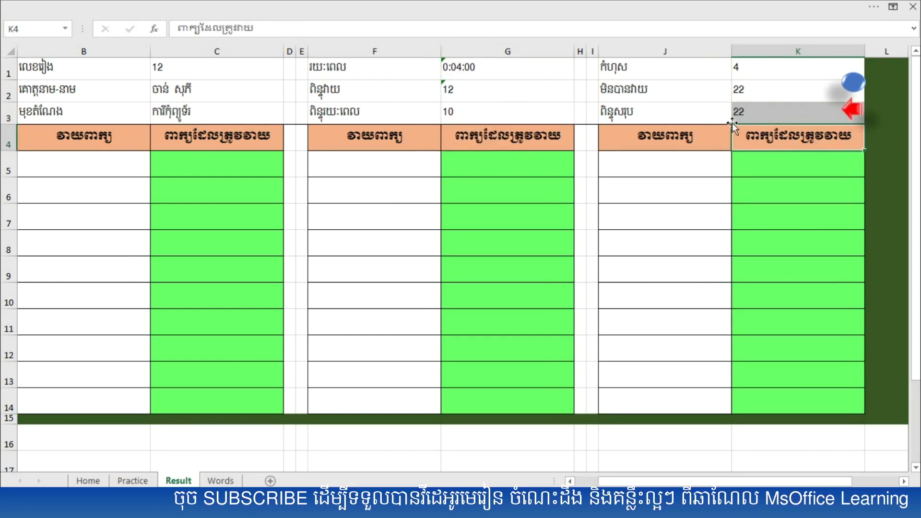
pyautogui.click(72, 168)
pyautogui.click(484, 210)
# - Compare the two sheets, then link Result B5 to =Practice!B5
pyautogui.scroll(-2, 484, 209)
pyautogui.scroll(2, 485, 210)
pyautogui.click(84, 152)
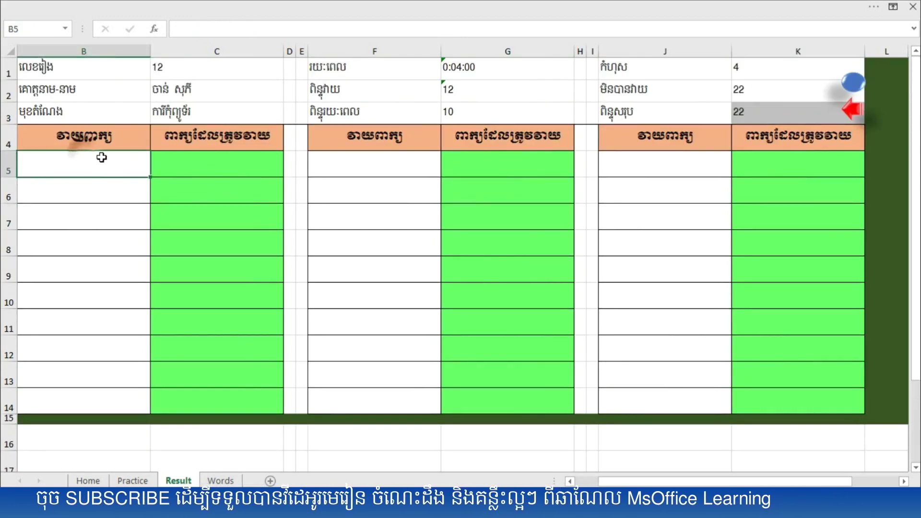
pyautogui.click(212, 161)
pyautogui.click(133, 480)
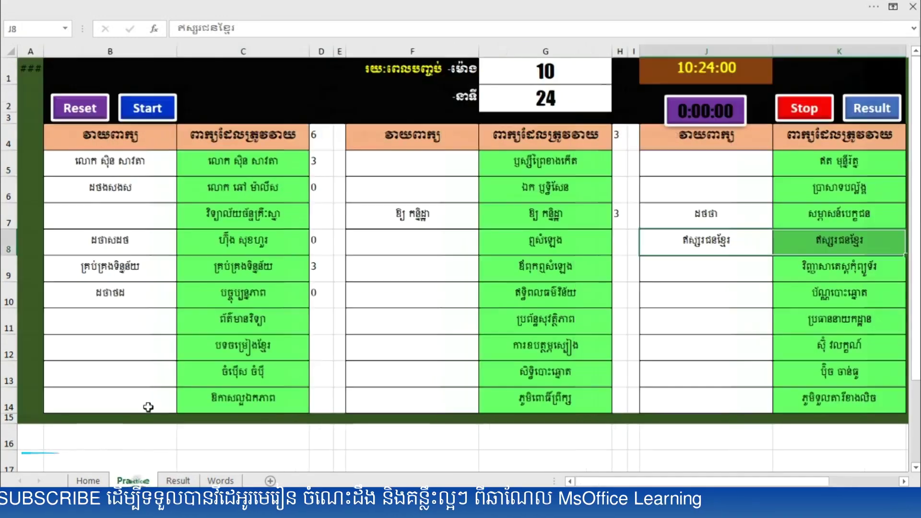
pyautogui.click(178, 480)
pyautogui.click(109, 166)
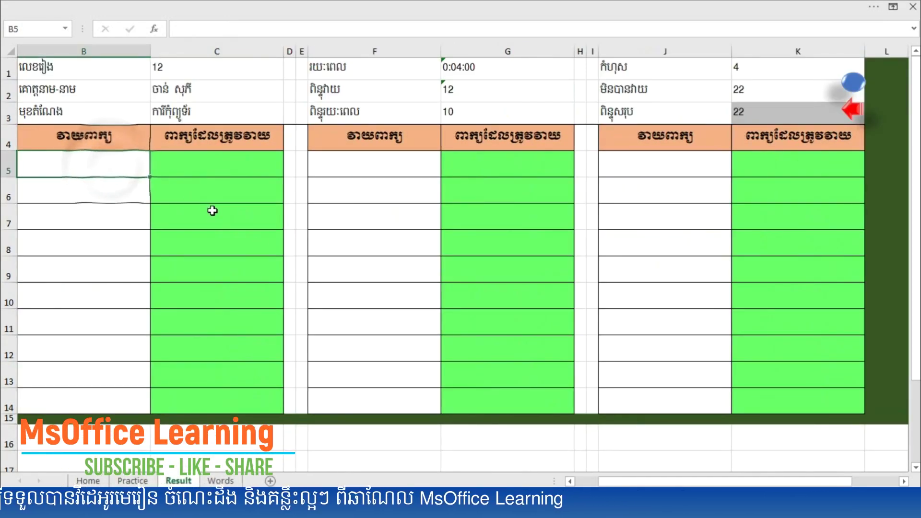
pyautogui.write('=')
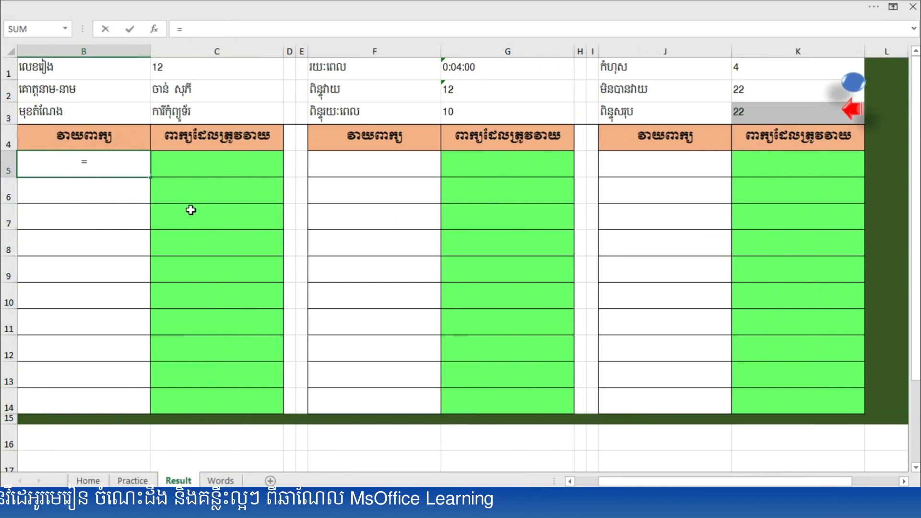
pyautogui.click(131, 481)
pyautogui.click(111, 166)
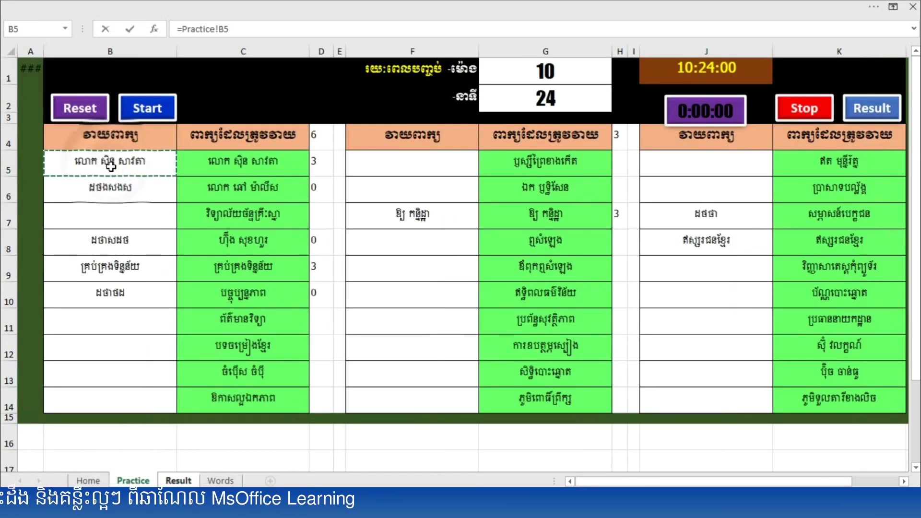
pyautogui.press('Return')
# - Link Result C5 and F5 to Practice cells C5 and F5
pyautogui.click(185, 168)
pyautogui.write('=')
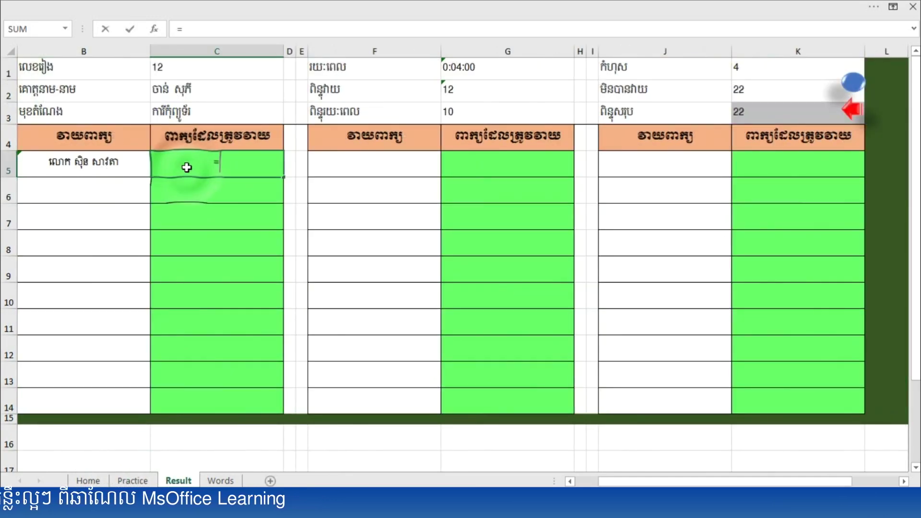
pyautogui.click(128, 479)
pyautogui.click(216, 158)
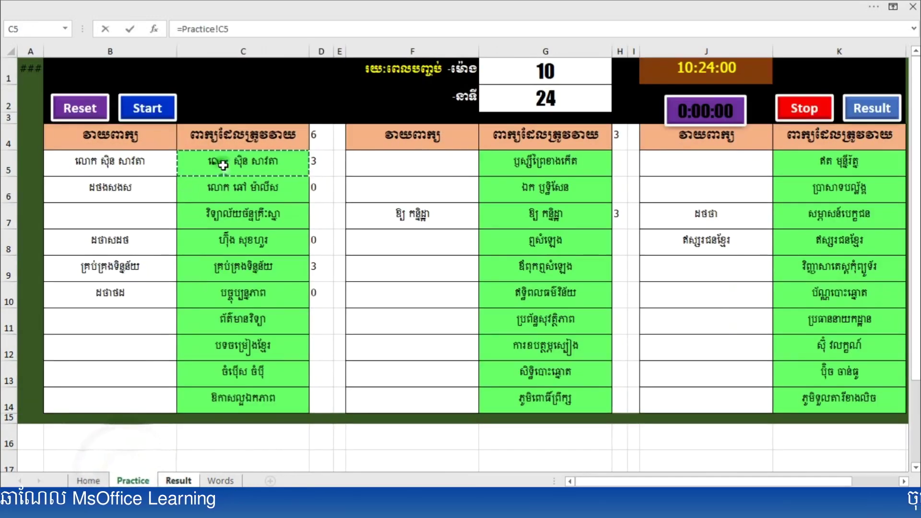
pyautogui.press('Return')
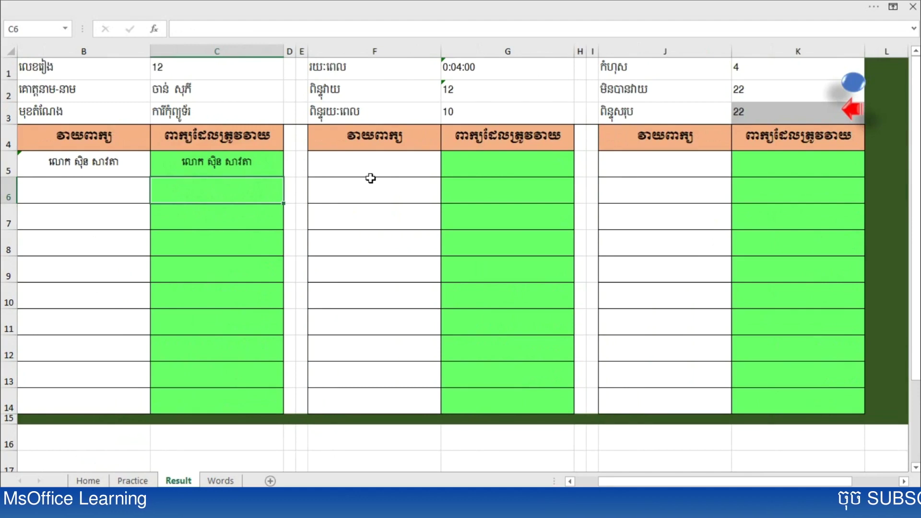
pyautogui.click(372, 164)
pyautogui.write('=')
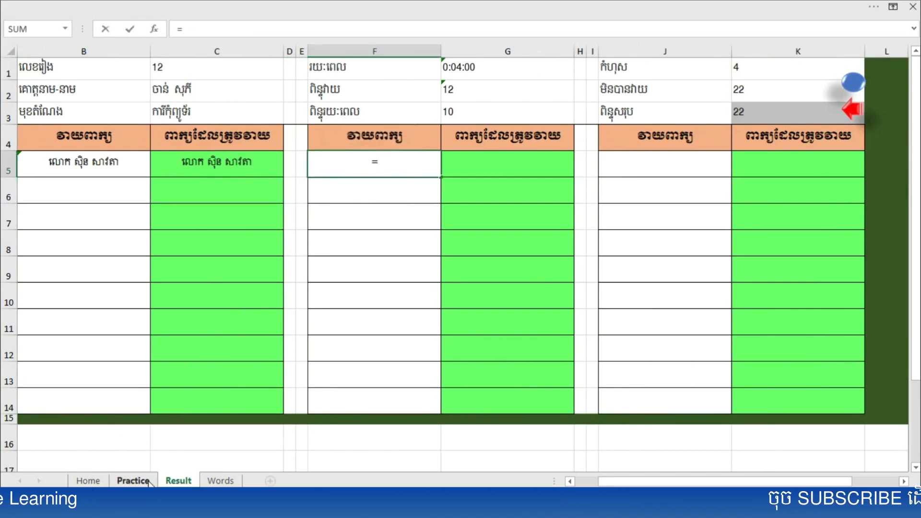
pyautogui.click(132, 480)
pyautogui.click(418, 168)
pyautogui.press('Return')
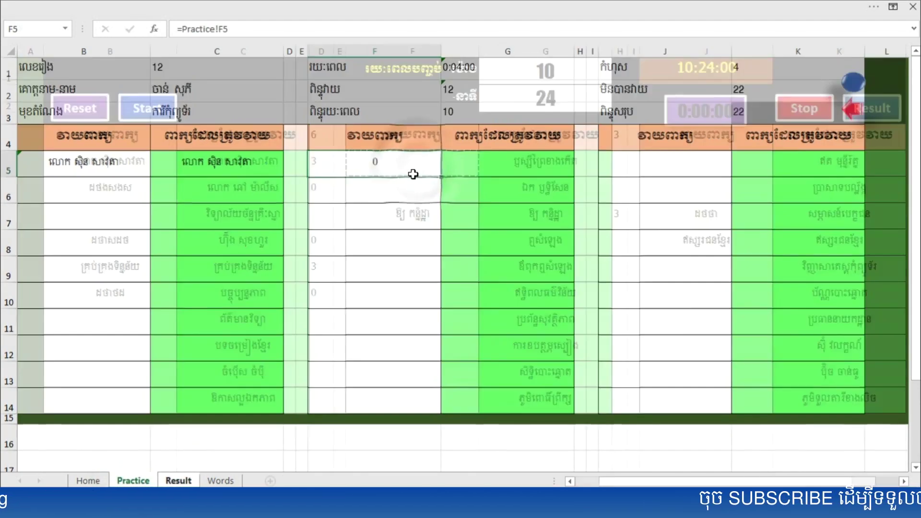
# - Link Result G5, J5 and K5 to the matching Practice cells G5, J5 and K5
pyautogui.click(487, 163)
pyautogui.write('=')
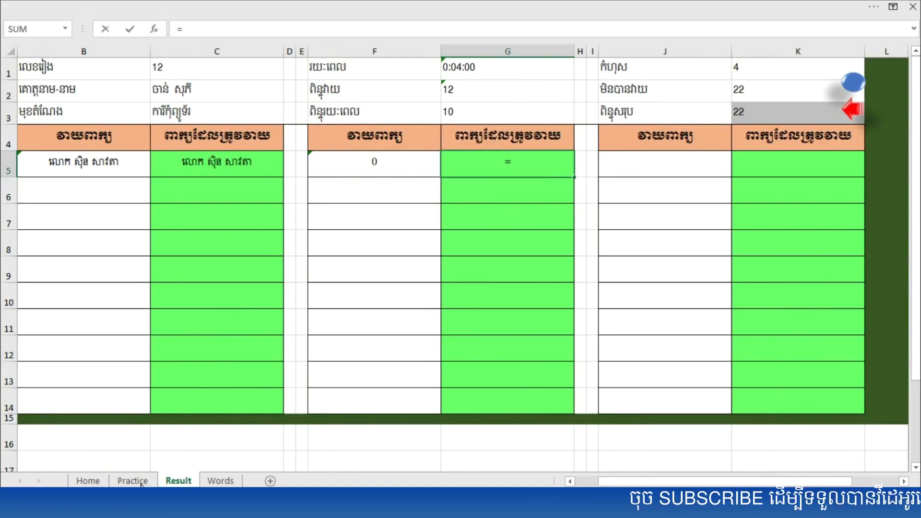
pyautogui.click(132, 480)
pyautogui.click(601, 152)
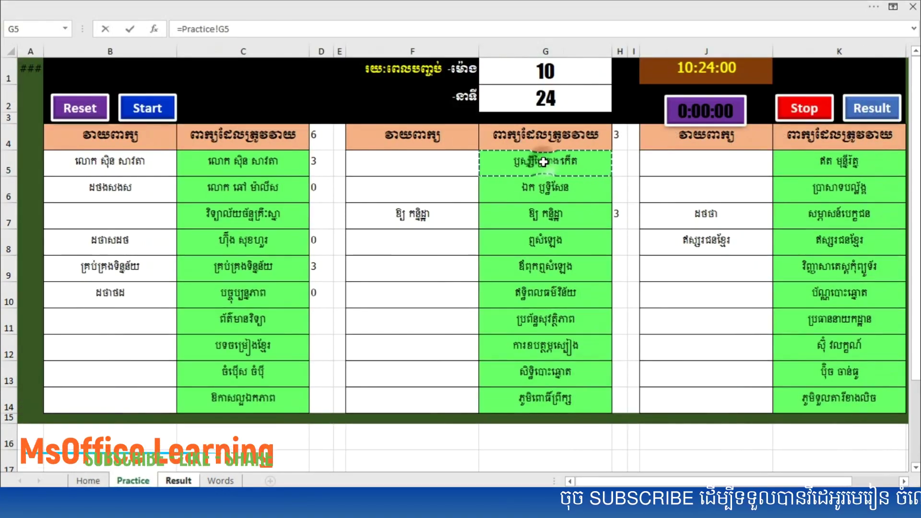
pyautogui.press('Return')
pyautogui.click(677, 167)
pyautogui.write('=')
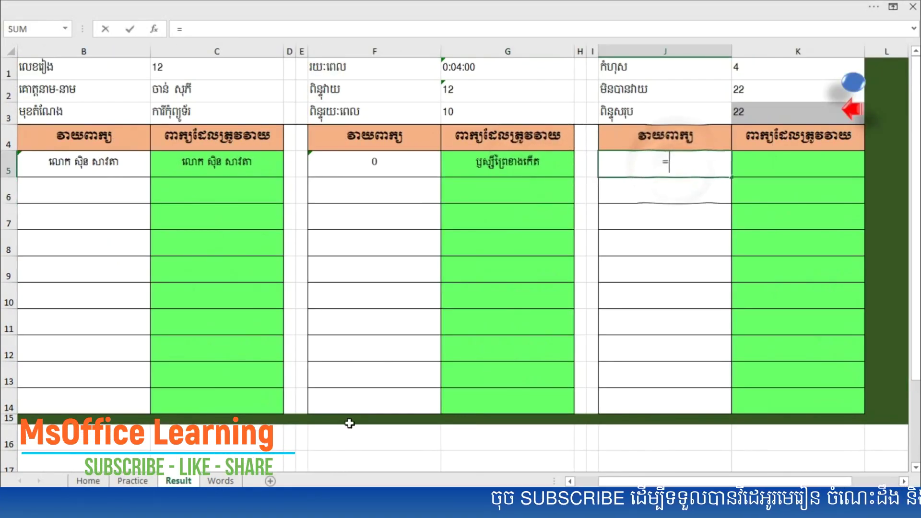
pyautogui.click(132, 480)
pyautogui.click(694, 164)
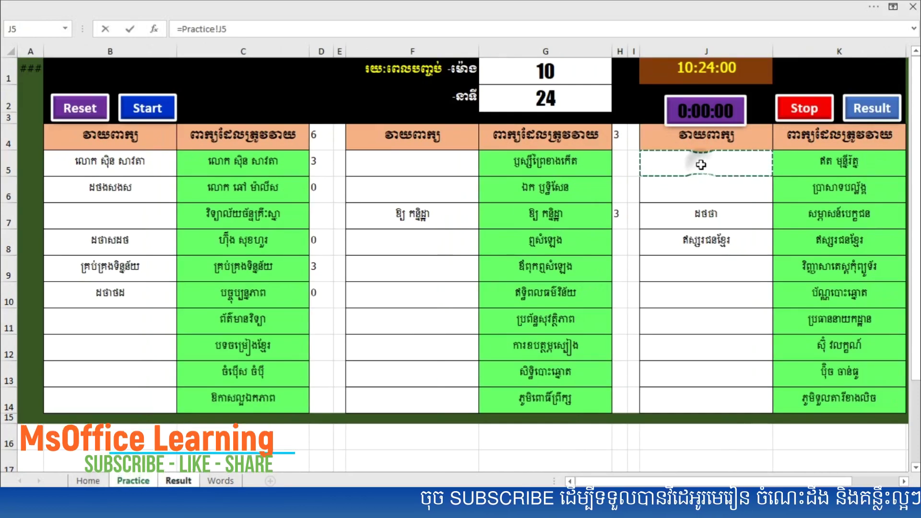
pyautogui.press('Return')
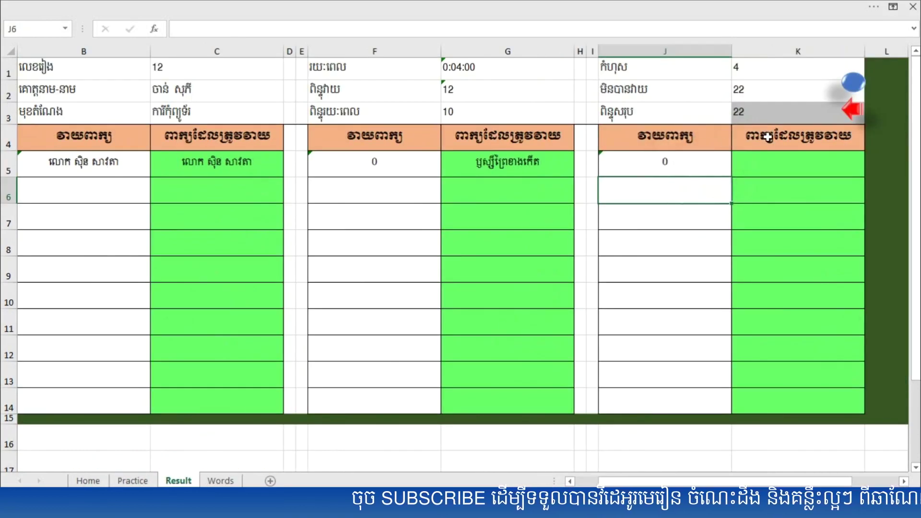
pyautogui.click(767, 162)
pyautogui.write('=')
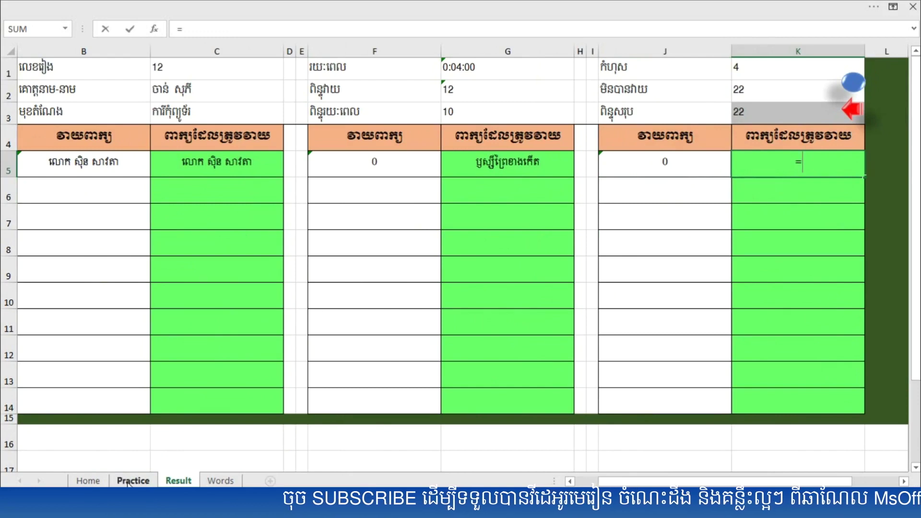
pyautogui.click(133, 481)
pyautogui.click(828, 164)
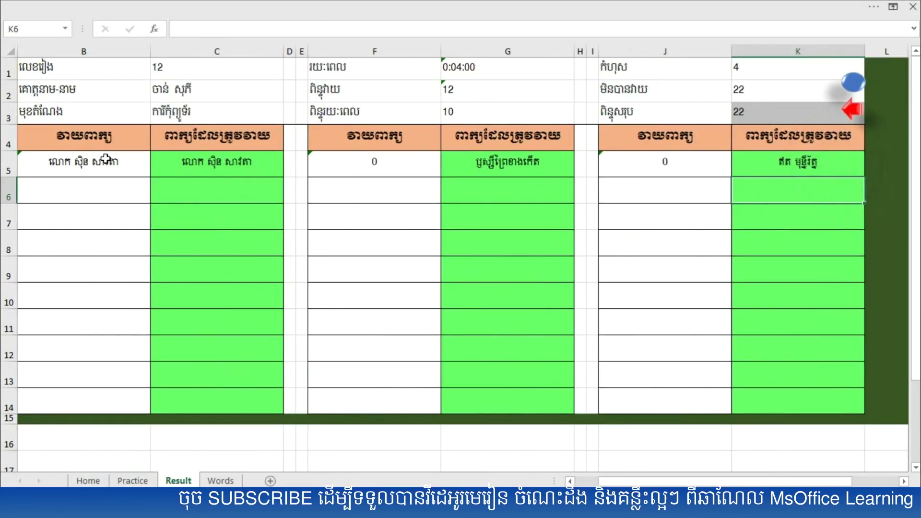
# - Fill the B5:C5, F5:G5 and J5:K5 links down to row 14, then check B5 and B7's 0 value
pyautogui.moveTo(96, 163); pyautogui.dragTo(277, 179)
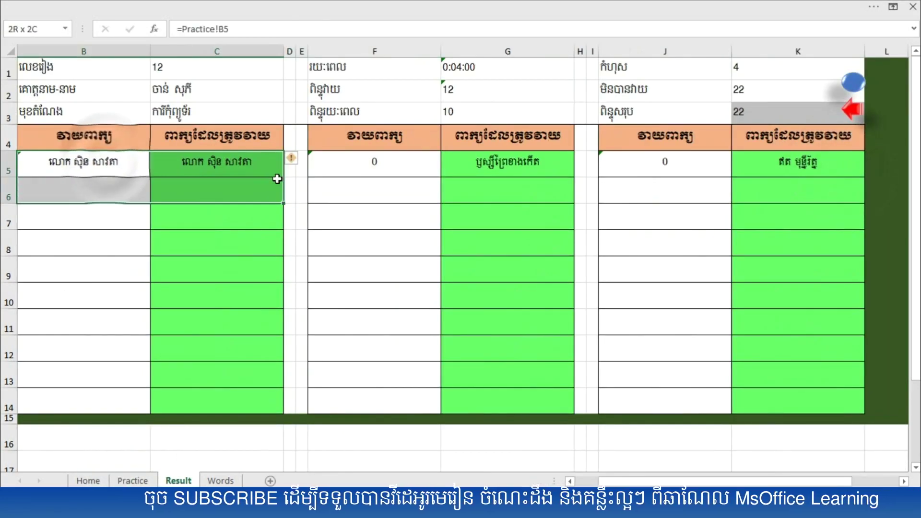
pyautogui.moveTo(277, 179); pyautogui.dragTo(271, 405)
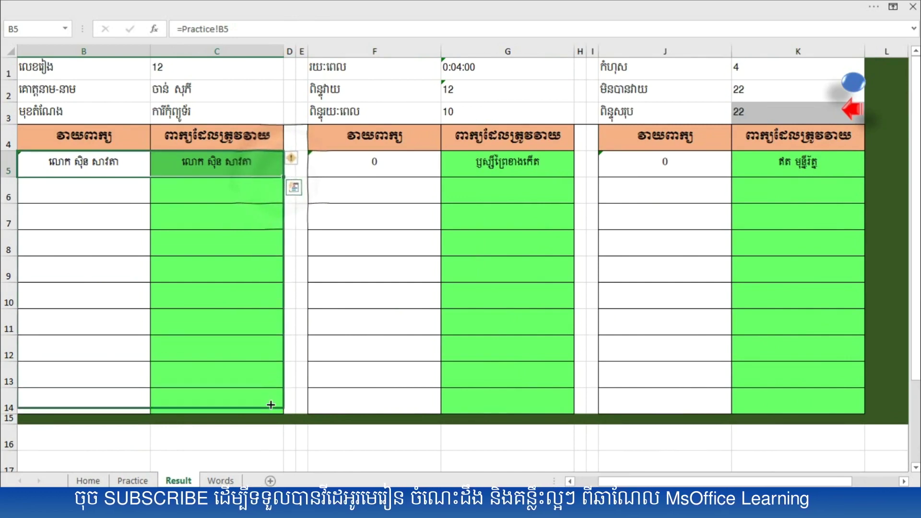
pyautogui.moveTo(386, 163); pyautogui.dragTo(503, 163)
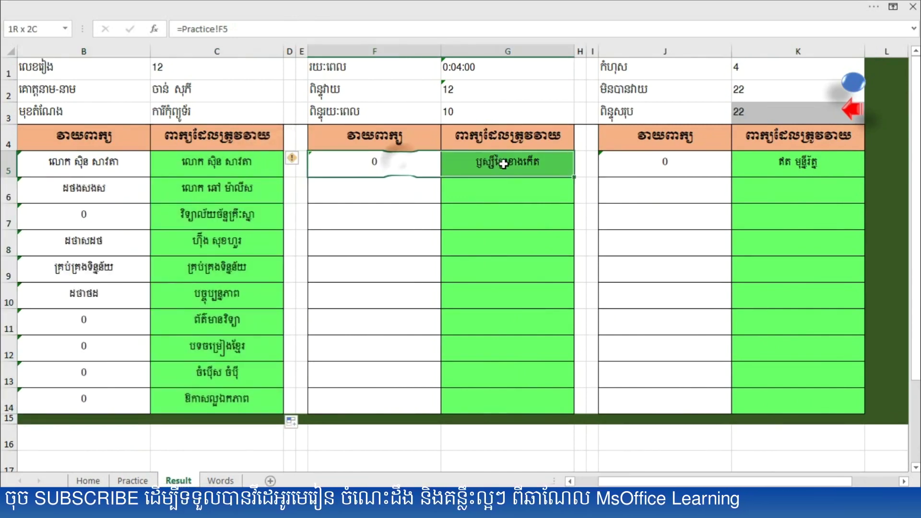
pyautogui.moveTo(574, 176); pyautogui.dragTo(564, 411)
pyautogui.moveTo(774, 172); pyautogui.dragTo(787, 174)
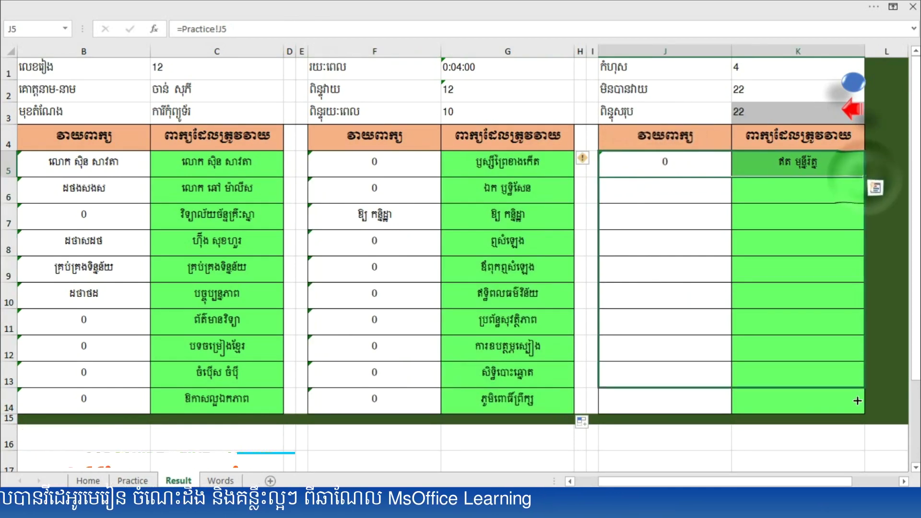
pyautogui.moveTo(862, 272); pyautogui.dragTo(858, 407)
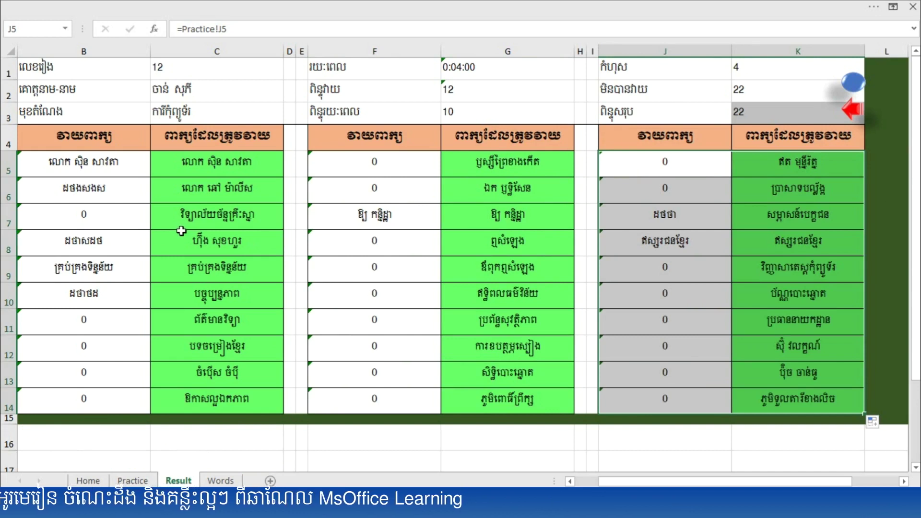
pyautogui.click(84, 163)
pyautogui.click(76, 213)
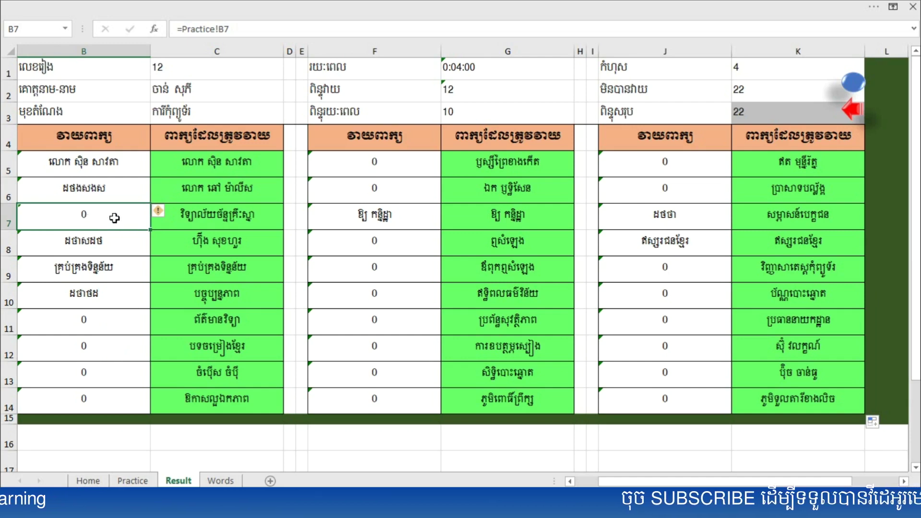
# - Change B5 to =IF(Practice!B5="","",Practice!B5) and fill it down to B14
pyautogui.click(82, 163)
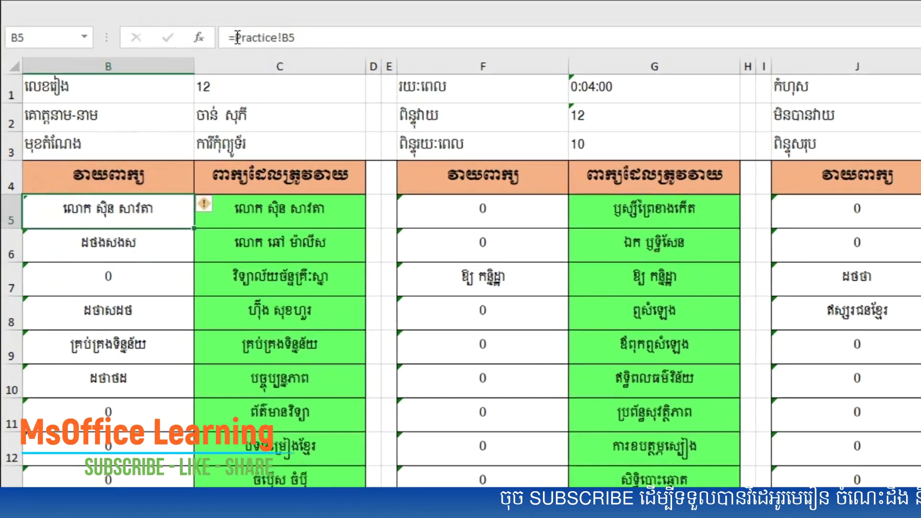
pyautogui.click(182, 29)
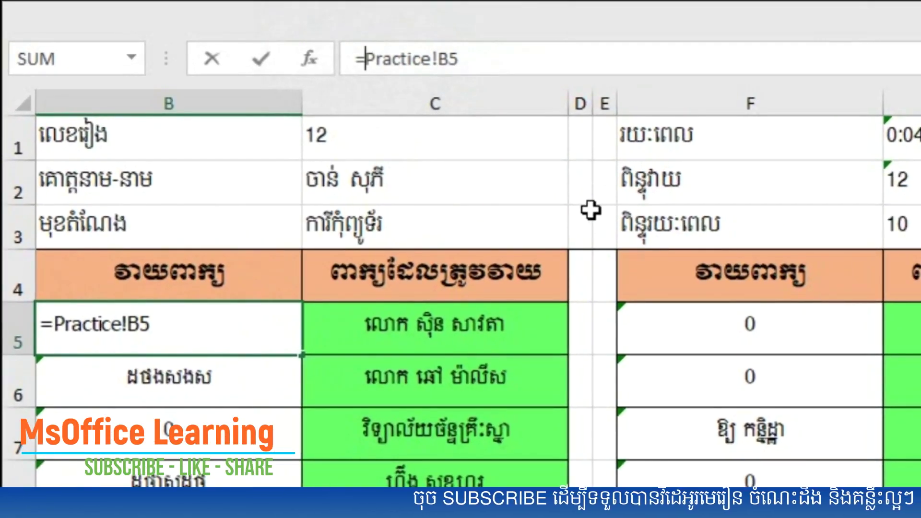
pyautogui.write('if(')
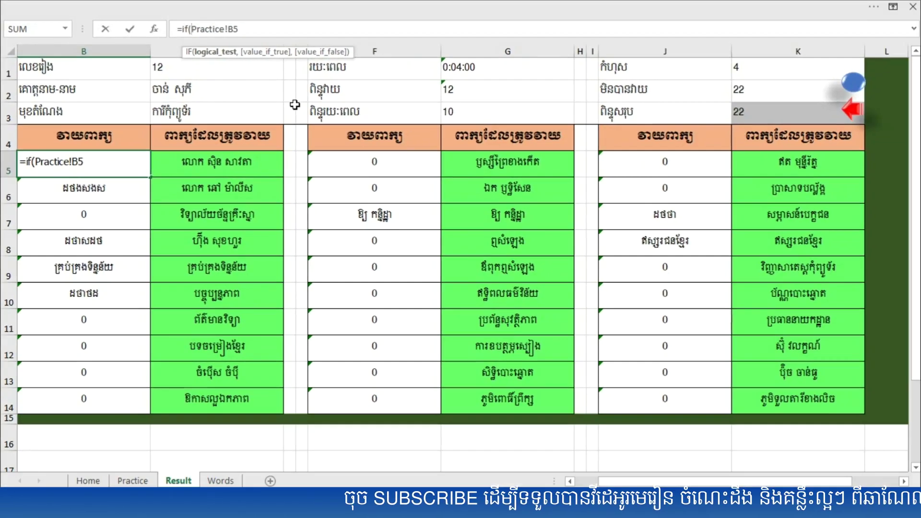
pyautogui.click(133, 480)
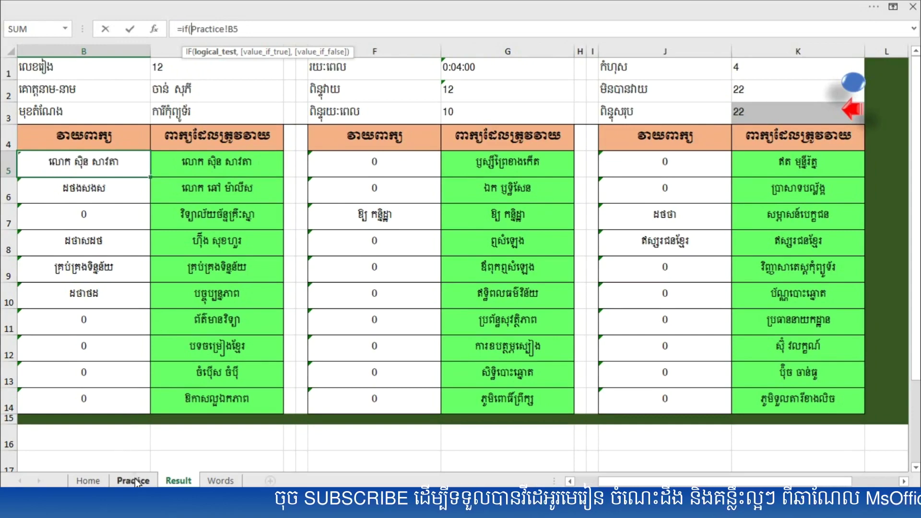
pyautogui.click(97, 164)
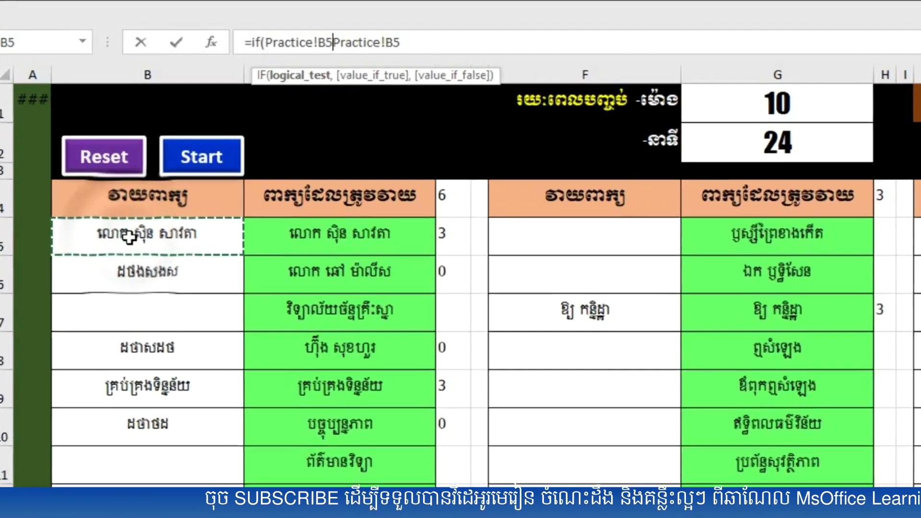
pyautogui.write('="","",')
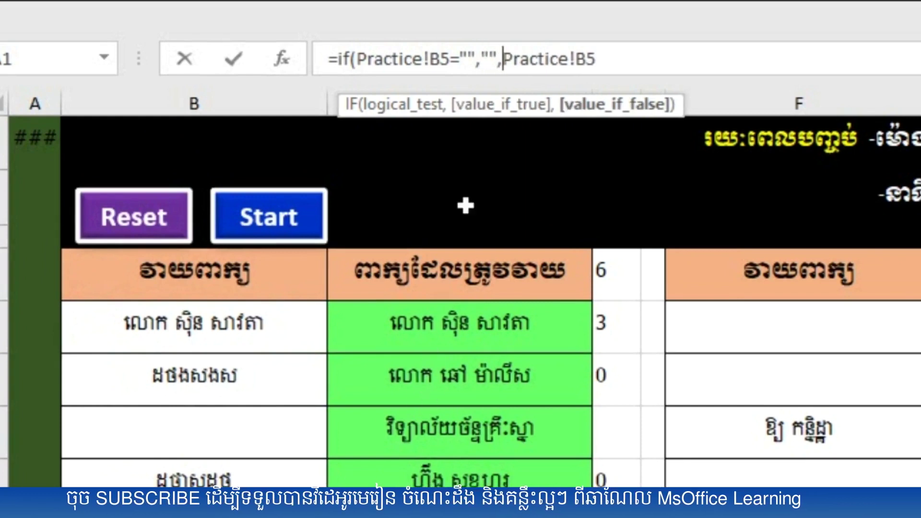
pyautogui.write(')')
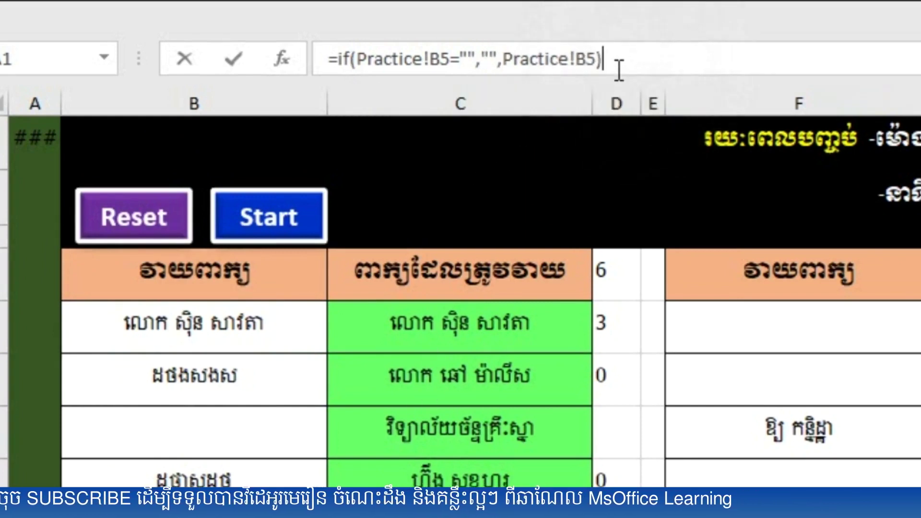
pyautogui.press('Return')
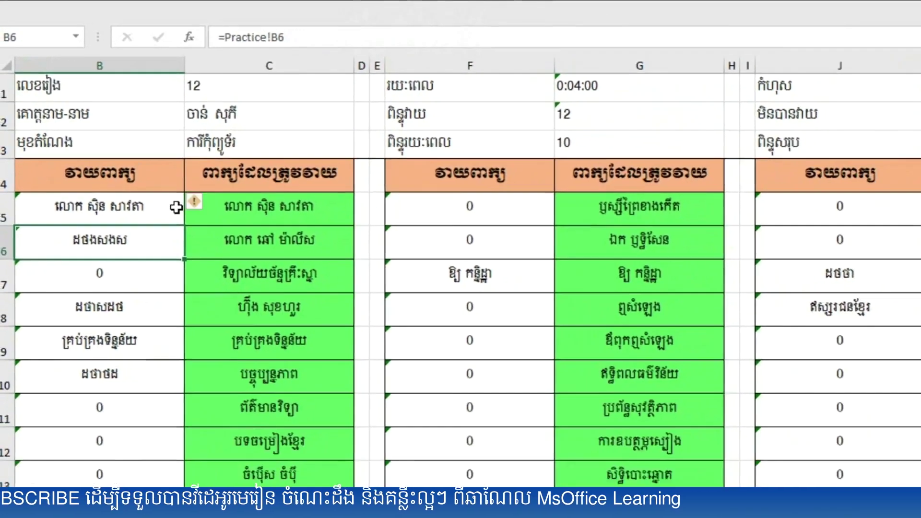
pyautogui.click(141, 165)
pyautogui.moveTo(149, 173); pyautogui.dragTo(139, 403)
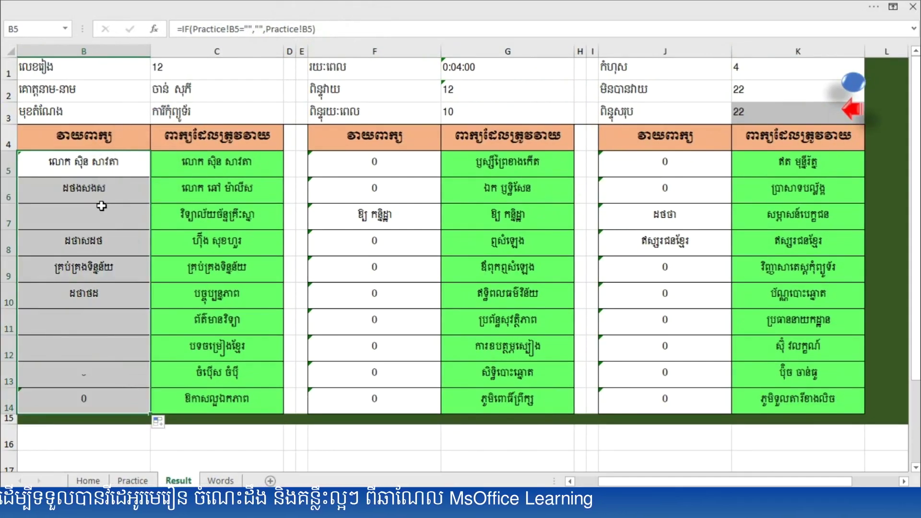
# - Change F5 to =IF(Practice!F5="","",Practice!F5) and fill it down column F
pyautogui.click(379, 168)
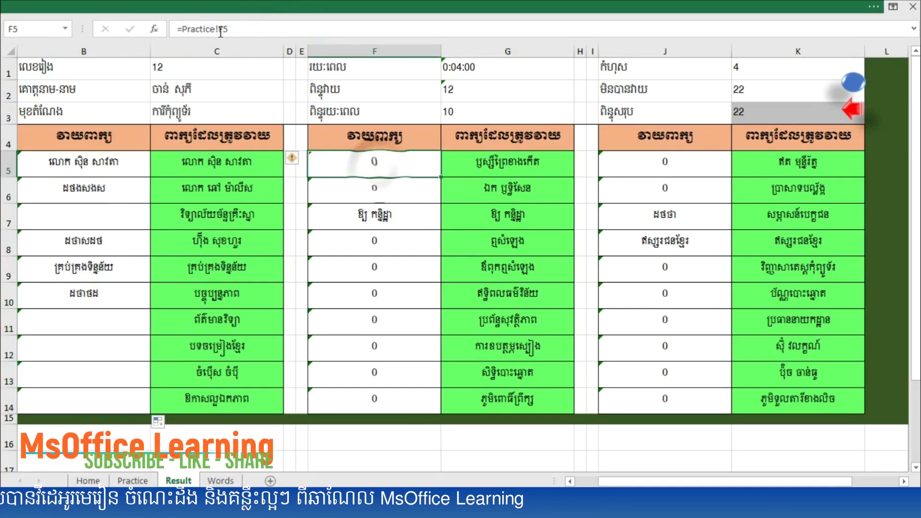
pyautogui.click(182, 30)
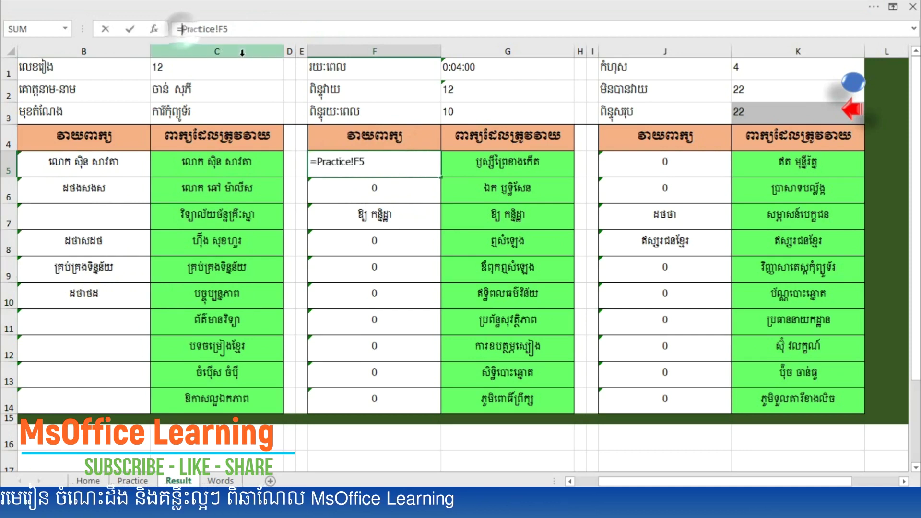
pyautogui.write('if')
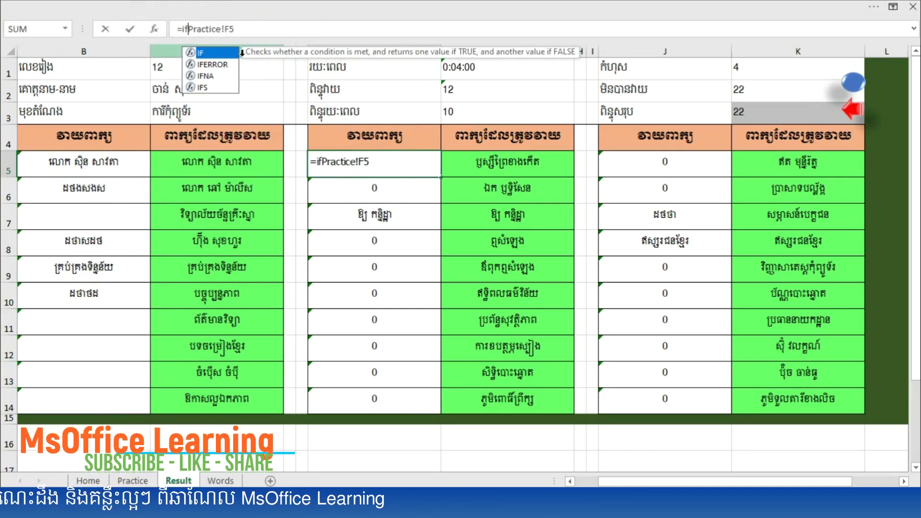
pyautogui.write('(')
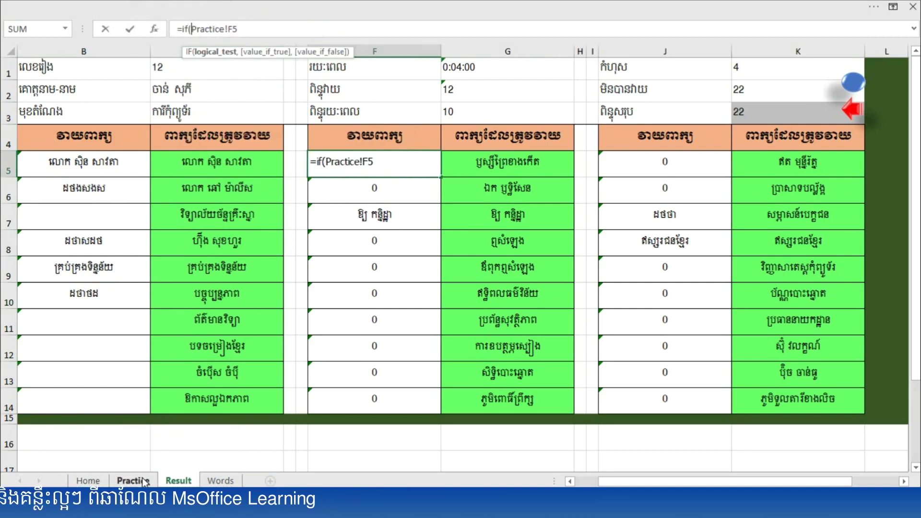
pyautogui.click(134, 481)
pyautogui.click(407, 168)
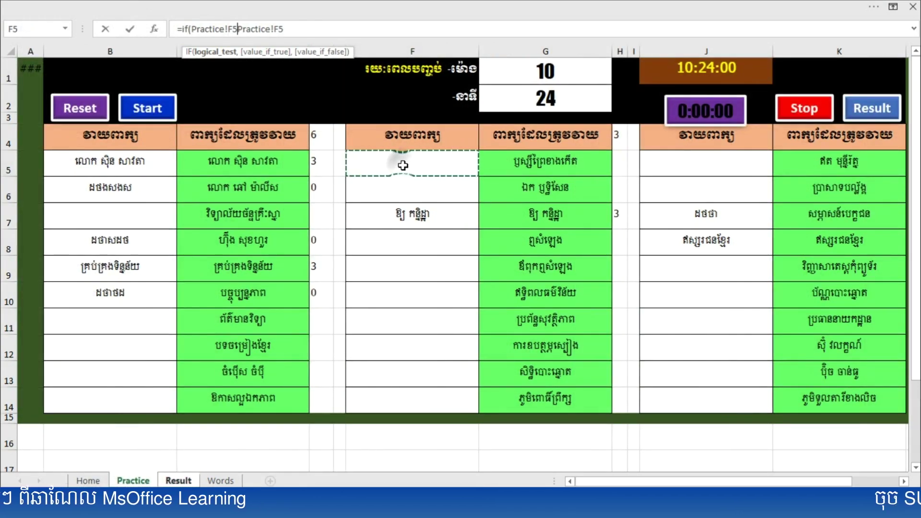
pyautogui.write('=""')
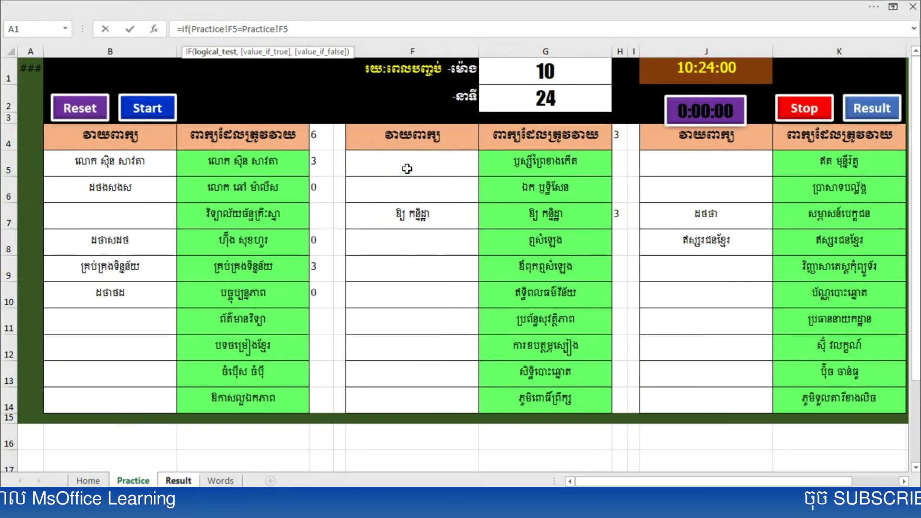
pyautogui.write(',"",')
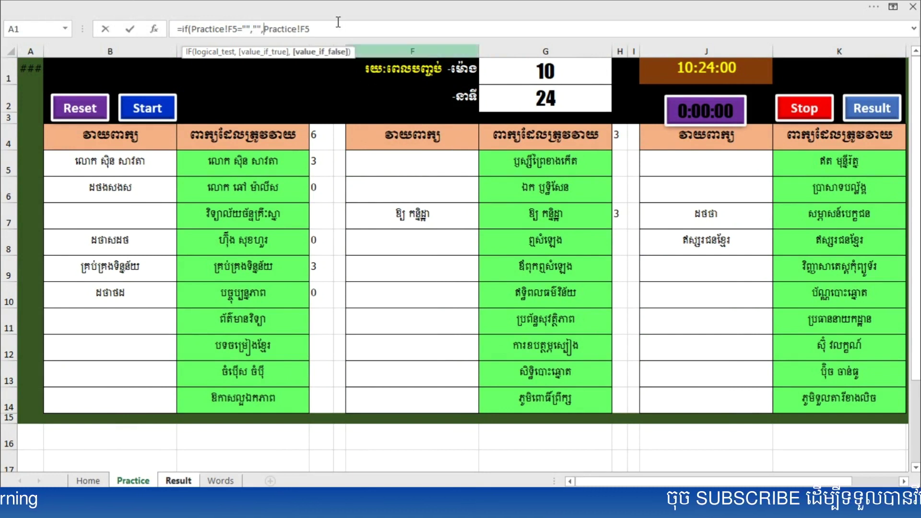
pyautogui.click(333, 31)
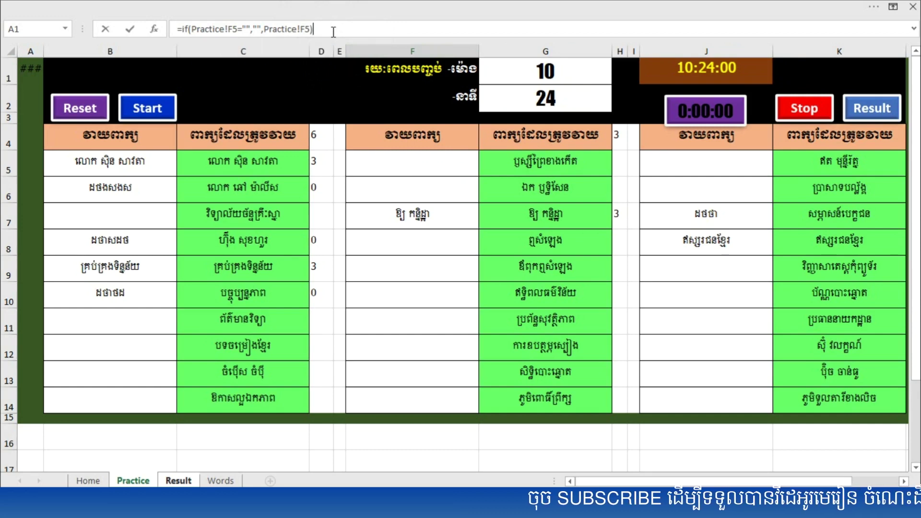
pyautogui.press('Return')
pyautogui.click(366, 158)
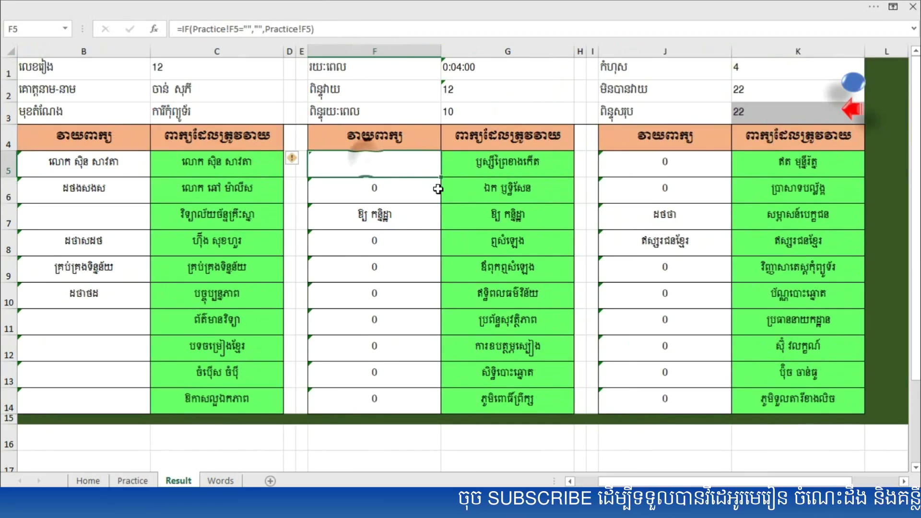
pyautogui.moveTo(440, 177); pyautogui.dragTo(422, 403)
# - Rewrite J5 as =IF(Practice!J5="","",Practice!J5), fill it down to J14, and check F11
pyautogui.click(689, 160)
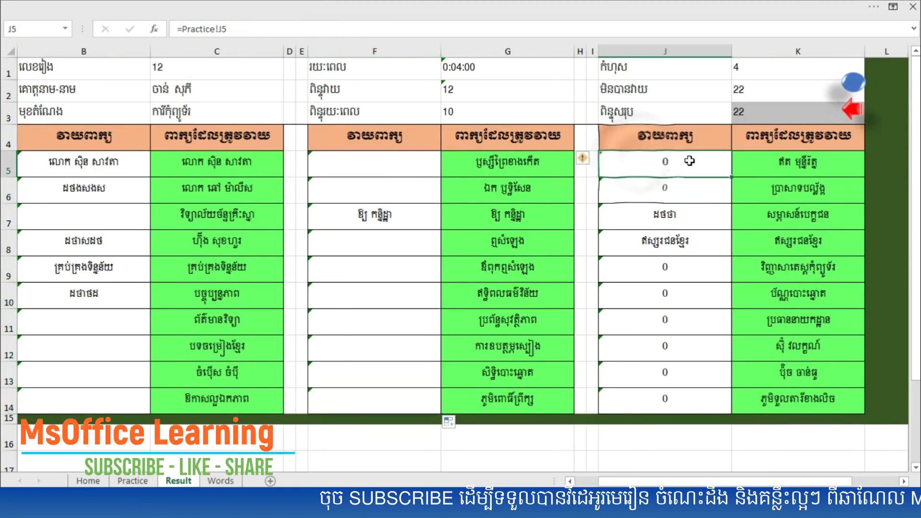
pyautogui.write('=i')
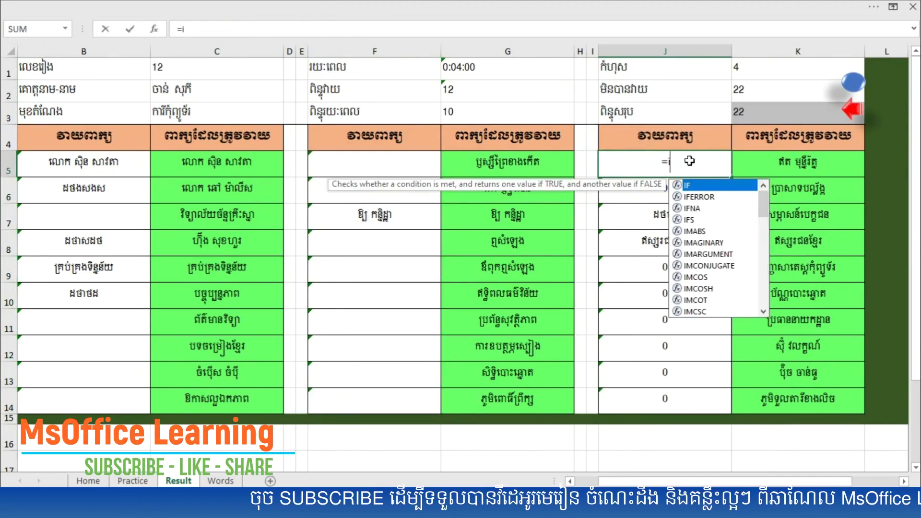
pyautogui.write('f')
pyautogui.press('BackSpace')
pyautogui.press('BackSpace')
pyautogui.press('BackSpace')
pyautogui.press('Escape')
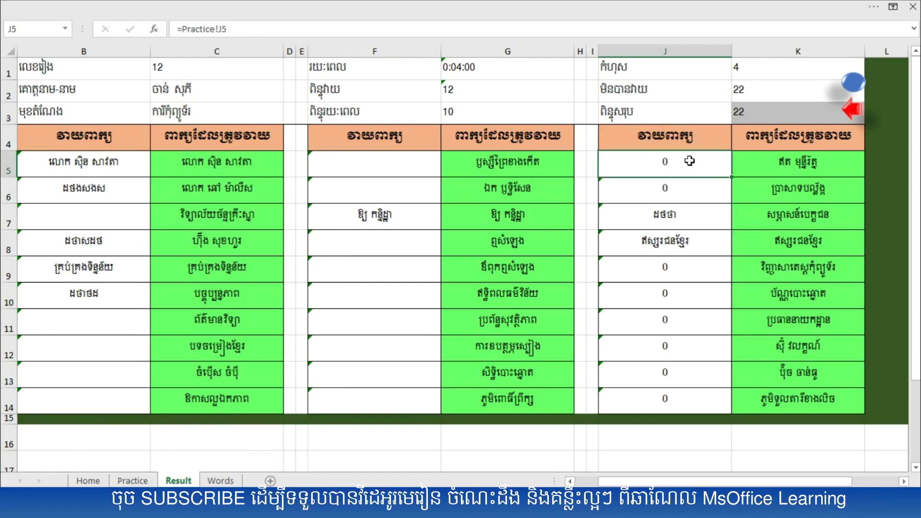
pyautogui.click(689, 171)
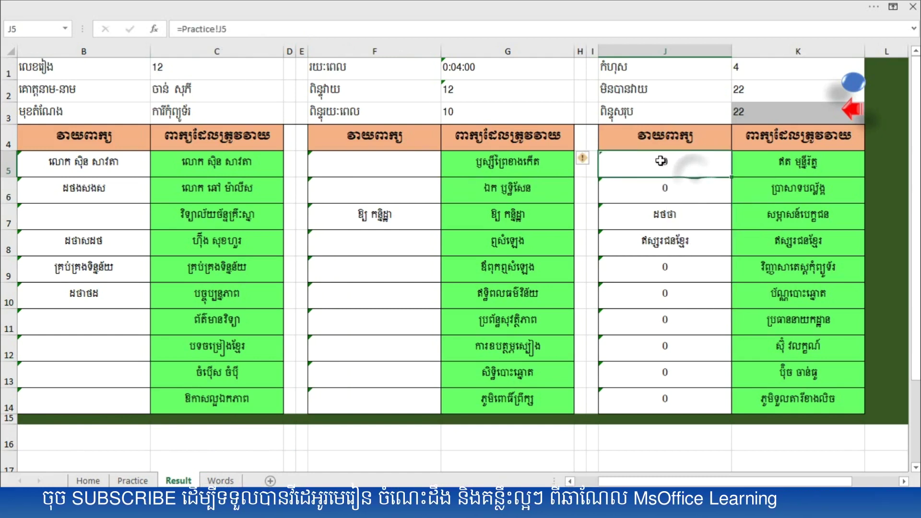
pyautogui.click(183, 30)
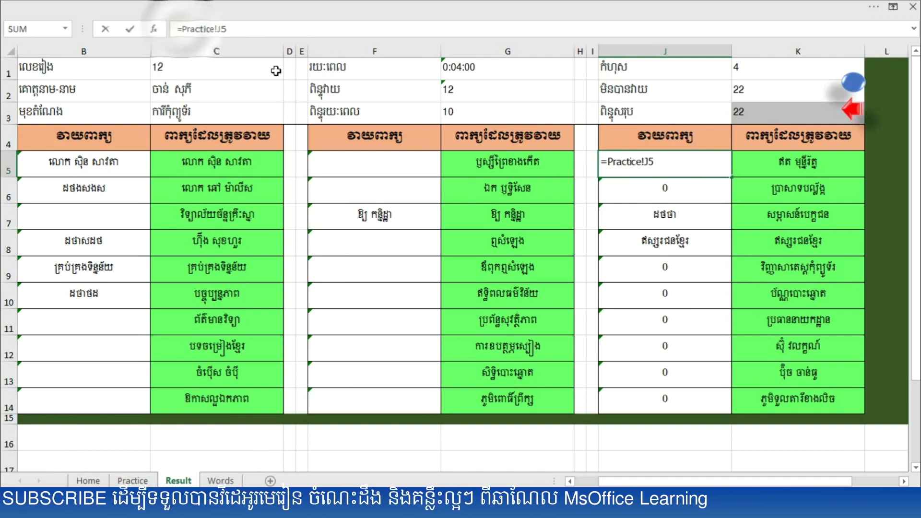
pyautogui.write('if(')
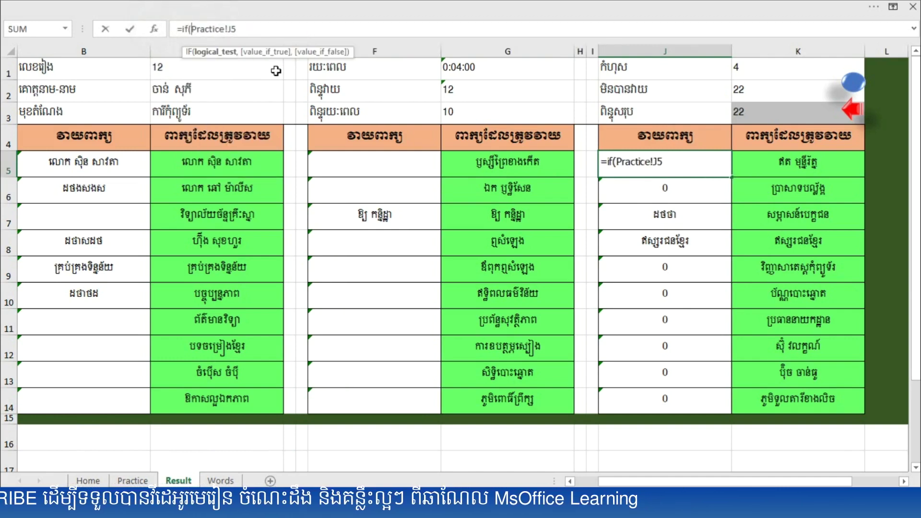
pyautogui.click(132, 480)
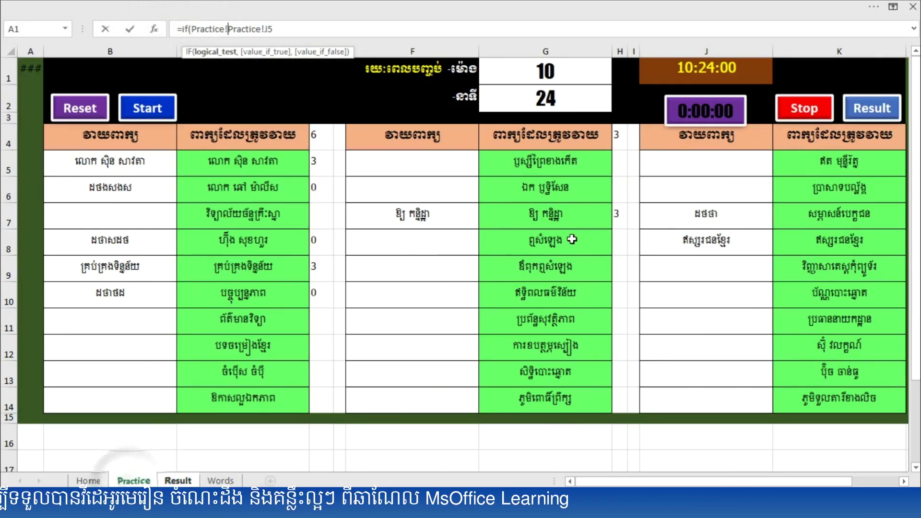
pyautogui.write('=')
pyautogui.click(668, 164)
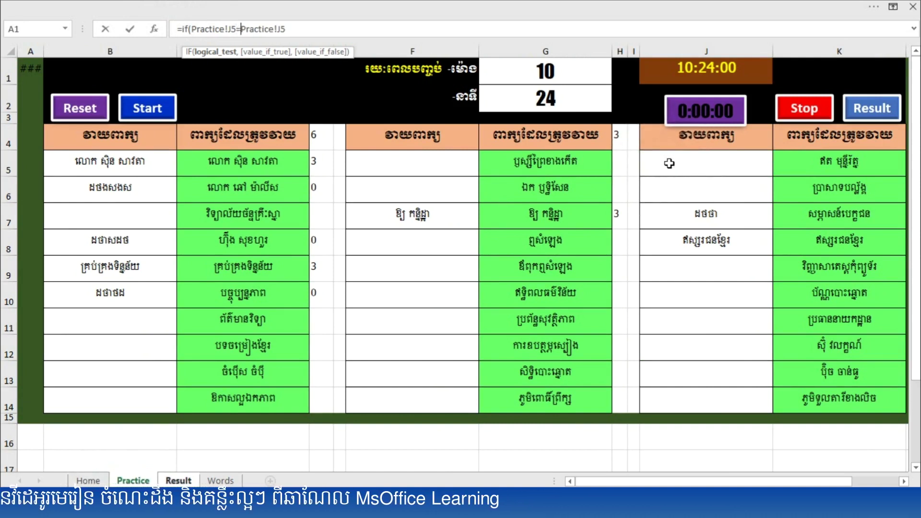
pyautogui.write(',"",')
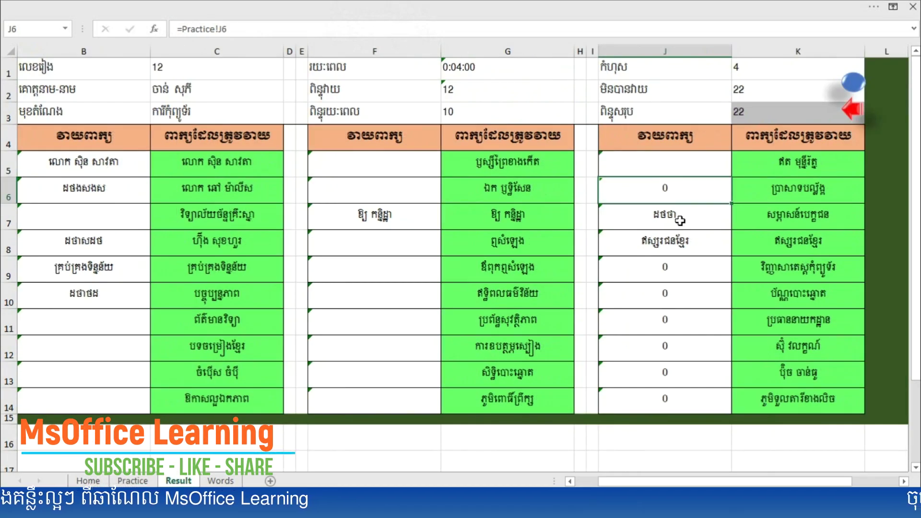
pyautogui.click(664, 163)
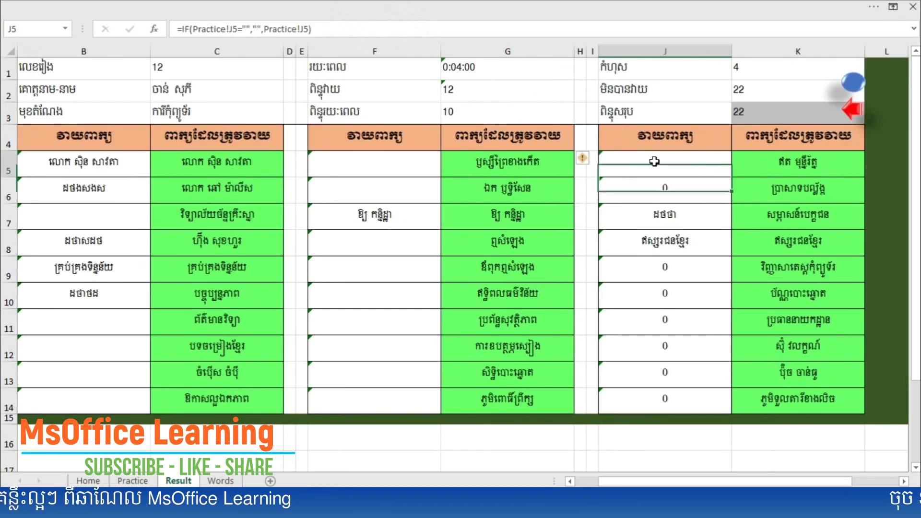
pyautogui.moveTo(731, 177); pyautogui.dragTo(699, 404)
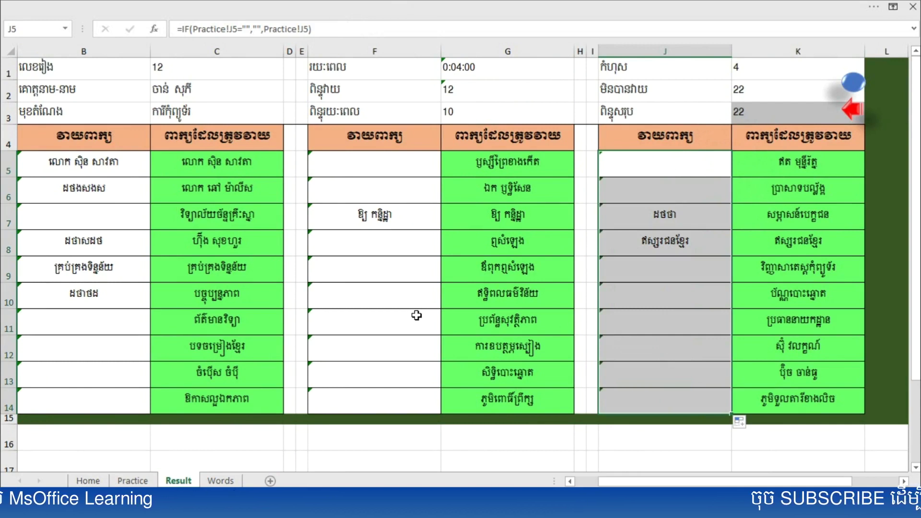
pyautogui.click(416, 316)
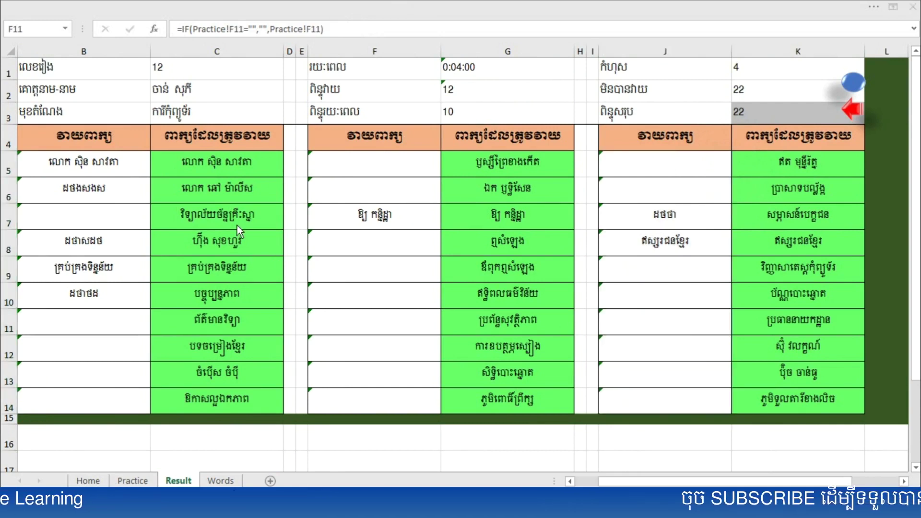
# - Inspect the formulas in B6 and C6 to confirm blank answers stay empty
pyautogui.click(112, 187)
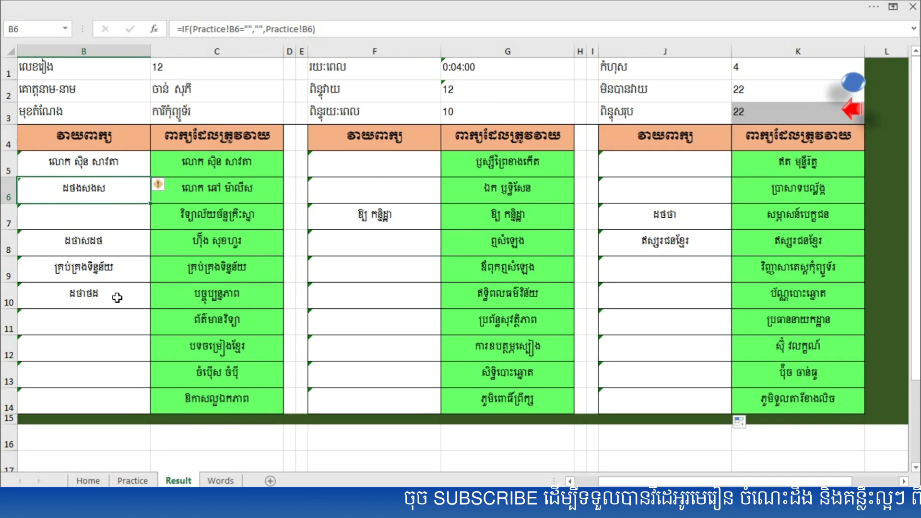
pyautogui.click(75, 296)
pyautogui.click(100, 192)
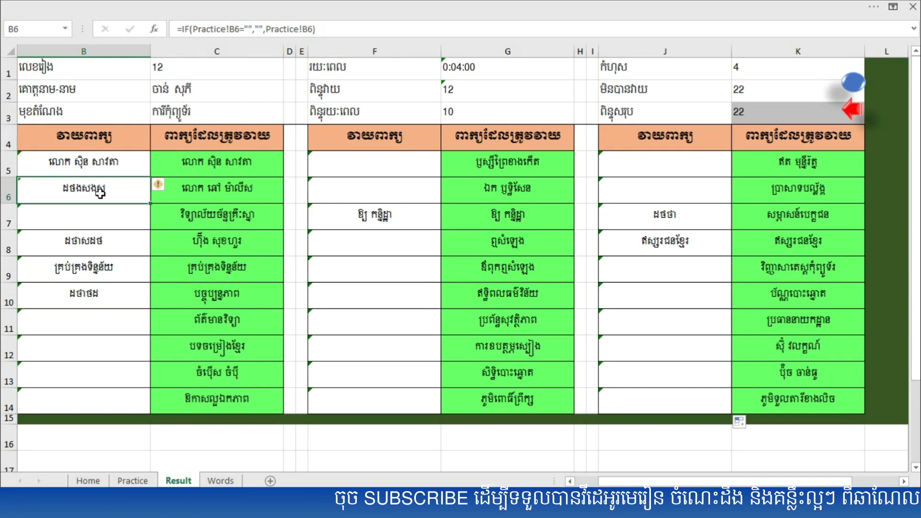
pyautogui.click(208, 190)
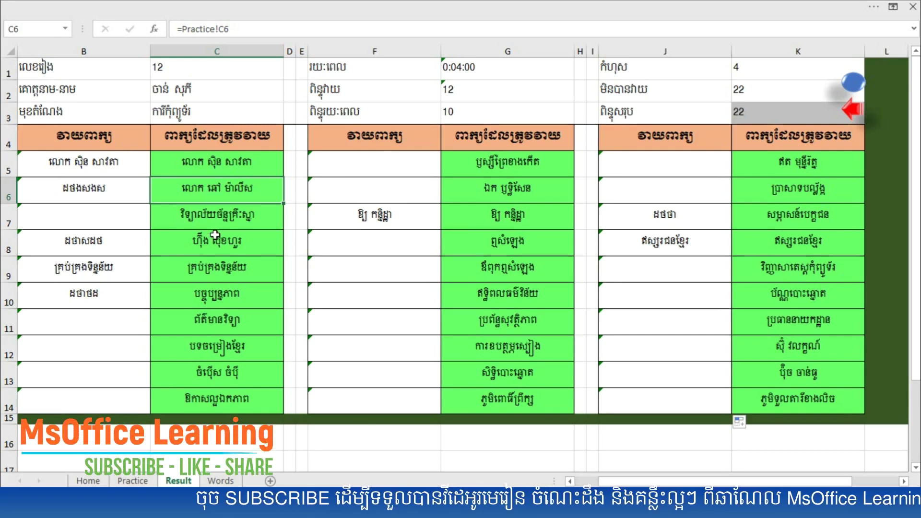
# - Select typed-word cells B5:B14 with the Home ribbon commands showing
pyautogui.moveTo(75, 166)
pyautogui.mouseDown()
pyautogui.moveTo(196, 346)
pyautogui.moveTo(197, 394)
pyautogui.mouseUp()
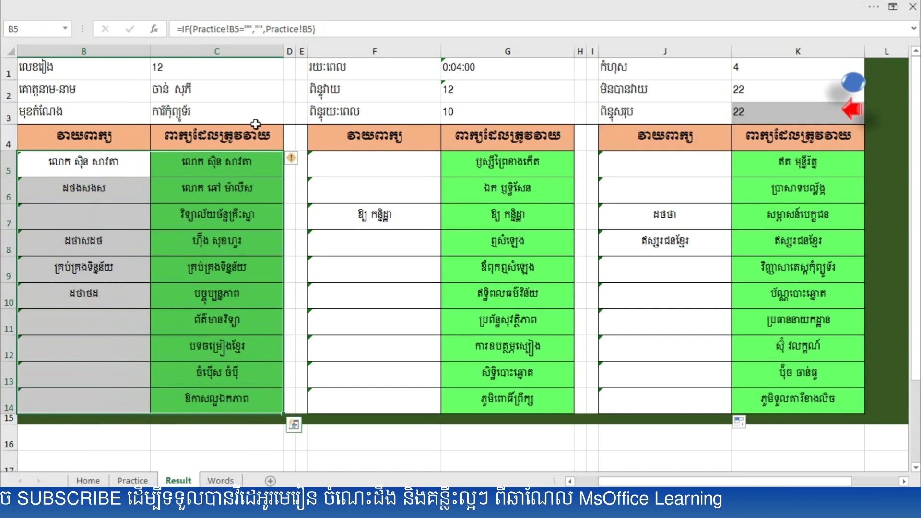
pyautogui.click(187, 3)
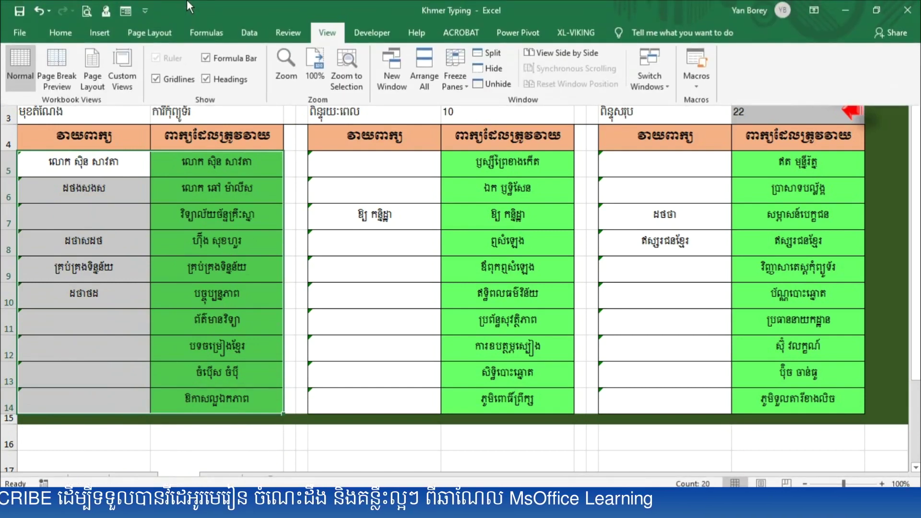
pyautogui.click(217, 190)
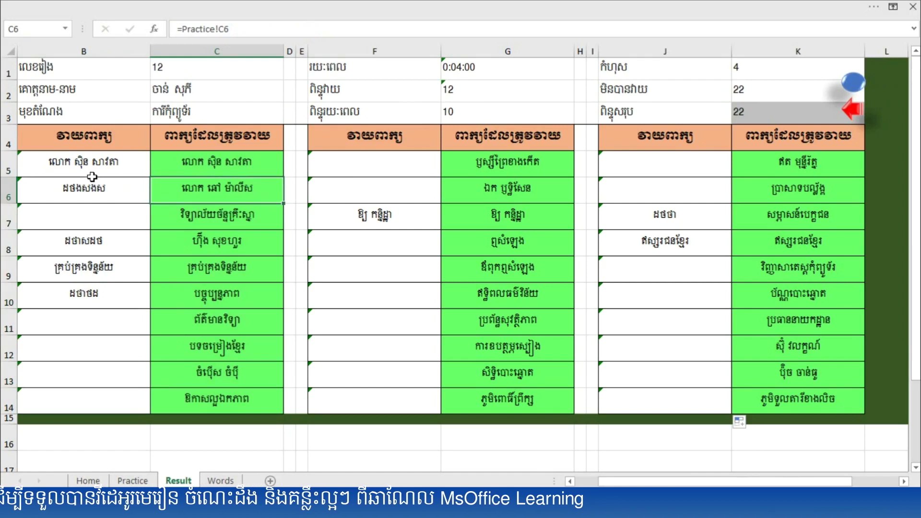
pyautogui.moveTo(97, 165); pyautogui.dragTo(97, 399)
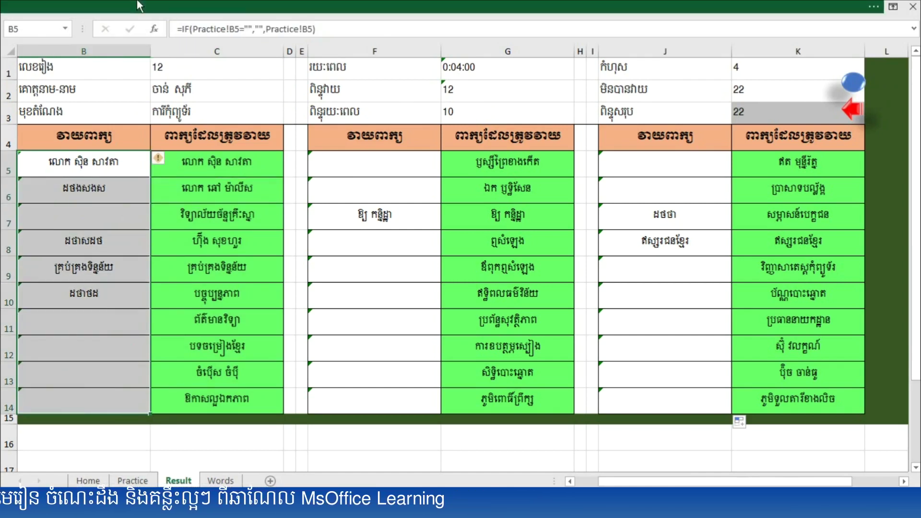
pyautogui.click(82, 4)
pyautogui.click(62, 28)
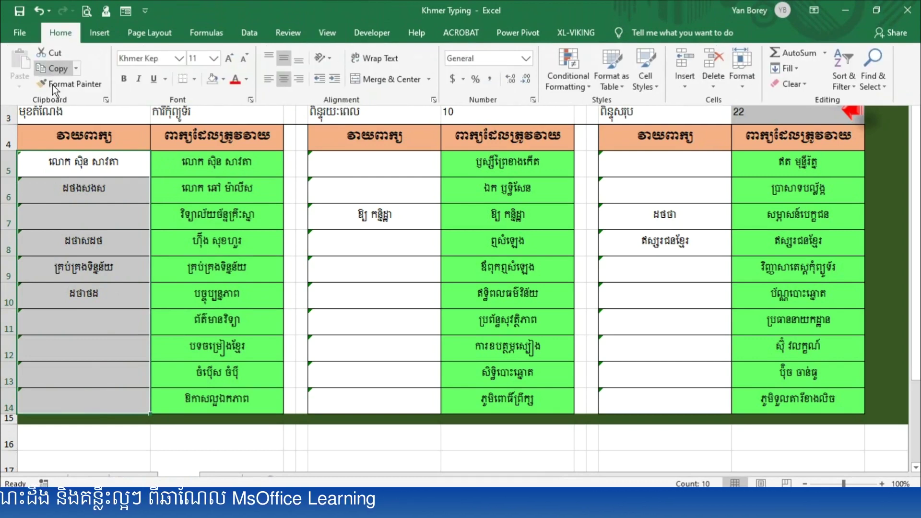
# - Create a formula-based conditional formatting rule =$B5<>$C5 for B5:B14
pyautogui.click(568, 83)
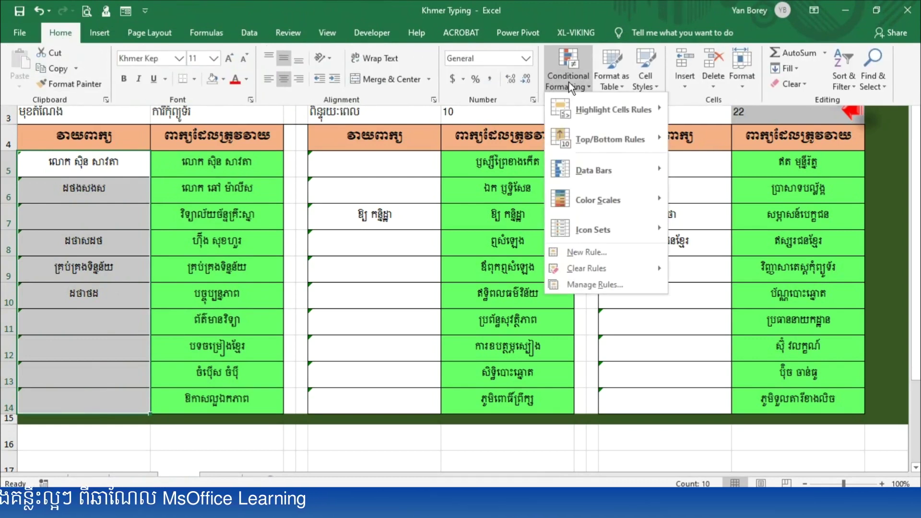
pyautogui.click(596, 252)
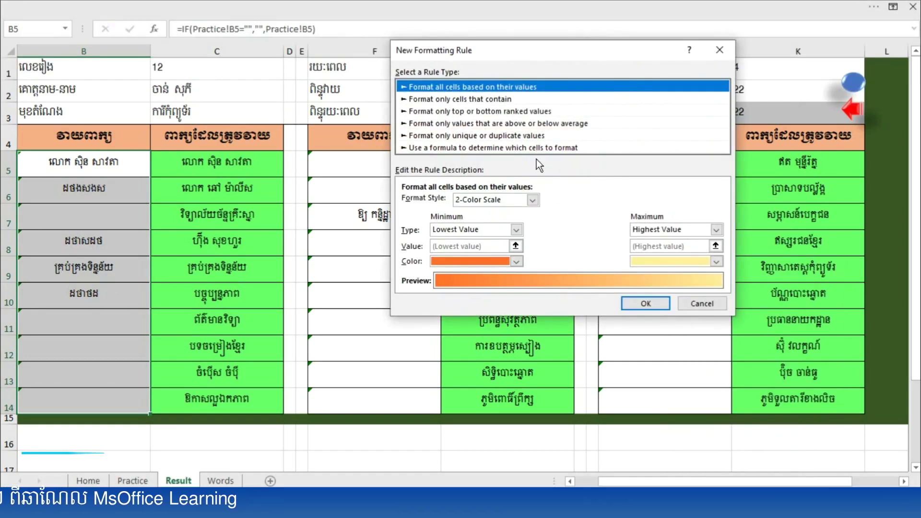
pyautogui.click(448, 147)
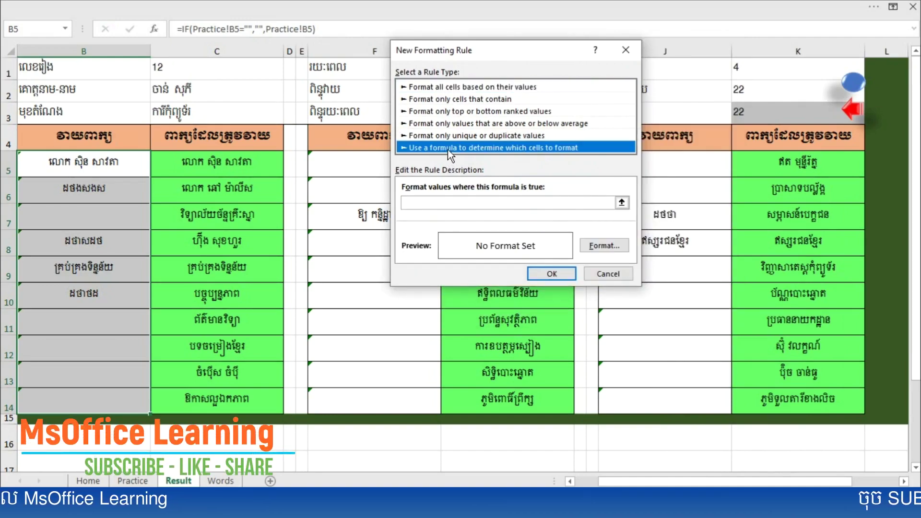
pyautogui.click(421, 202)
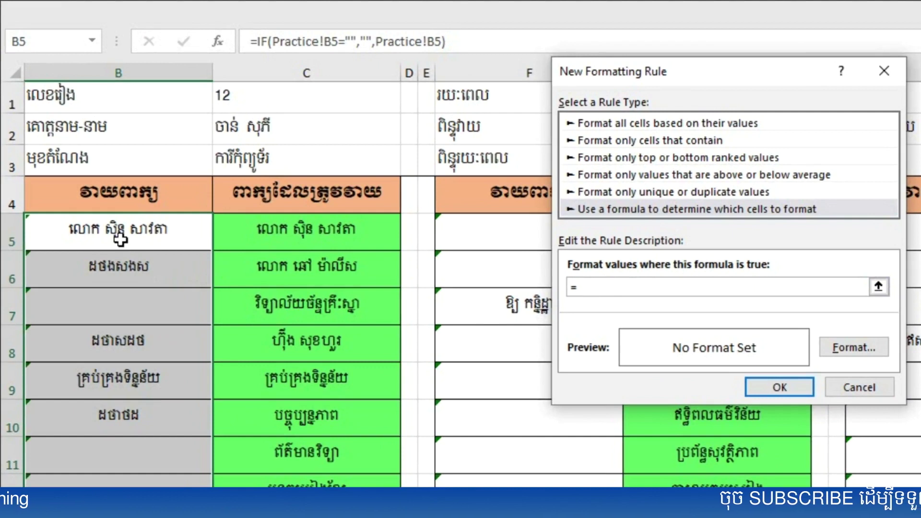
pyautogui.click(718, 287)
pyautogui.write('=')
pyautogui.click(120, 240)
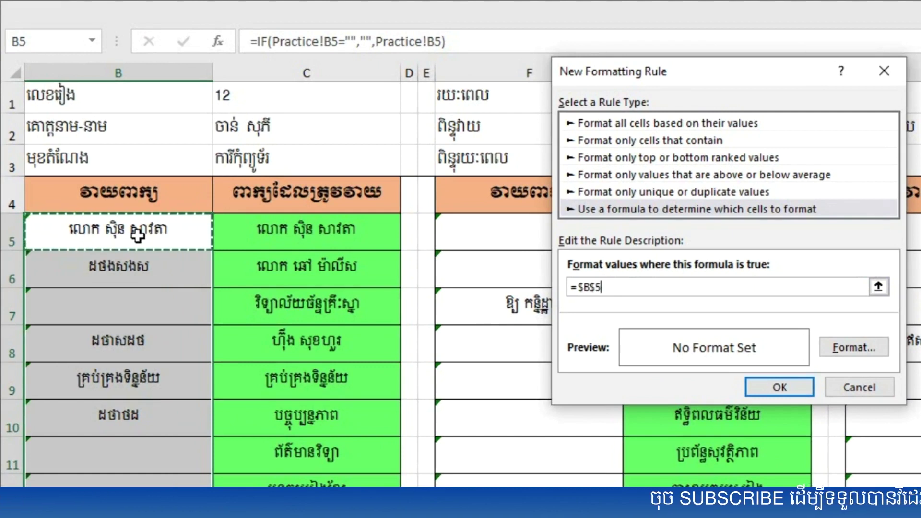
pyautogui.click(600, 287)
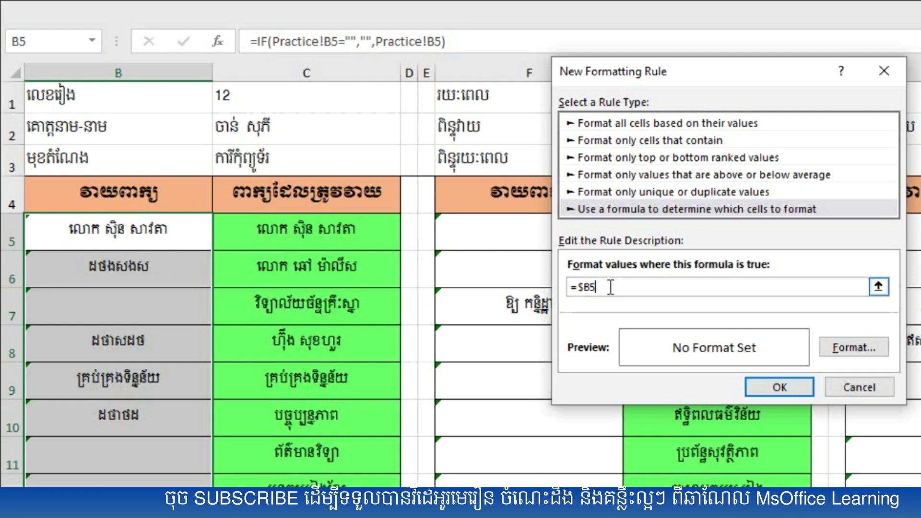
pyautogui.write('<>')
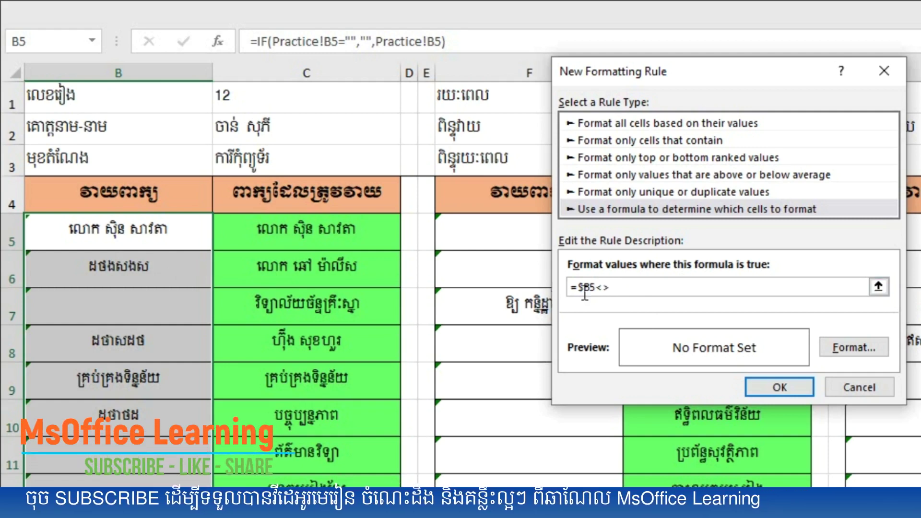
pyautogui.click(305, 230)
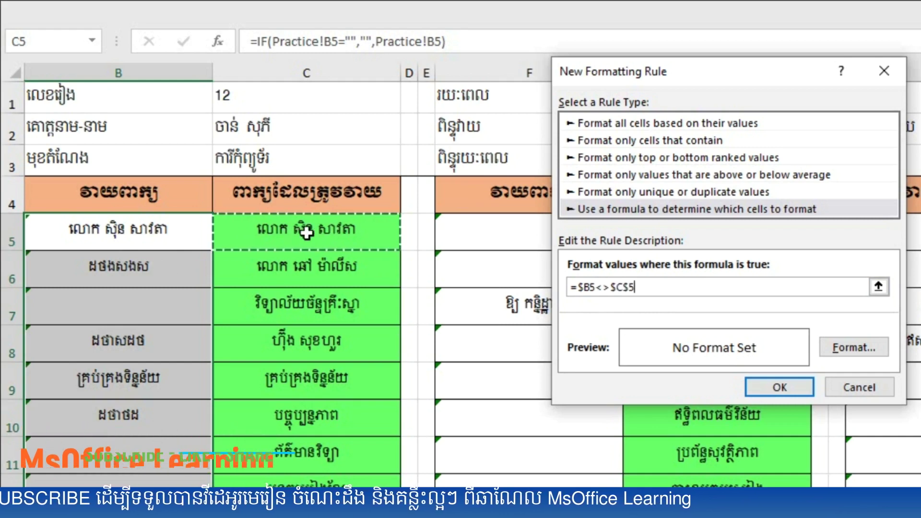
pyautogui.click(631, 287)
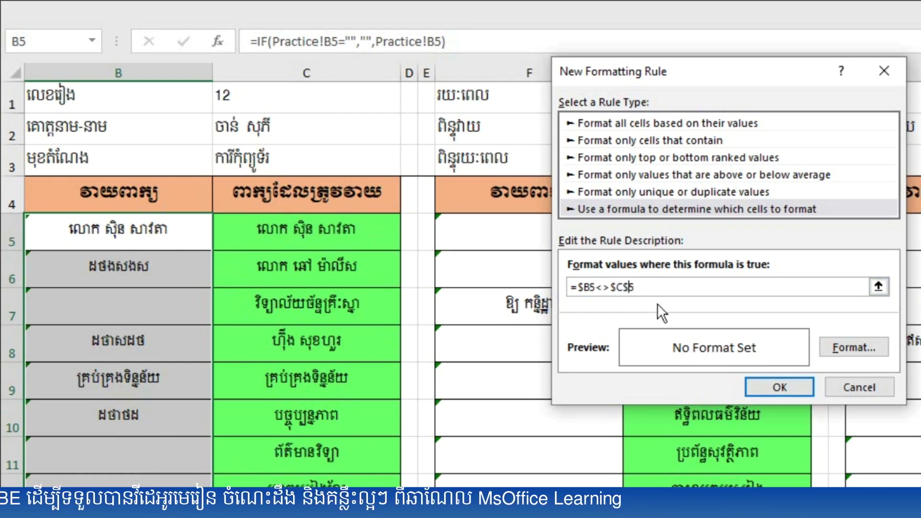
pyautogui.press('BackSpace')
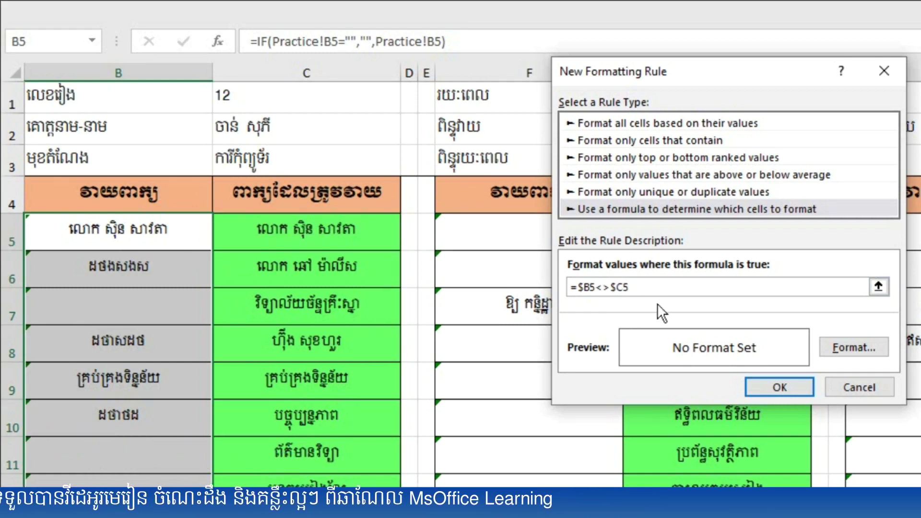
# - Give the rule a red font colour and apply it to column B
pyautogui.click(854, 348)
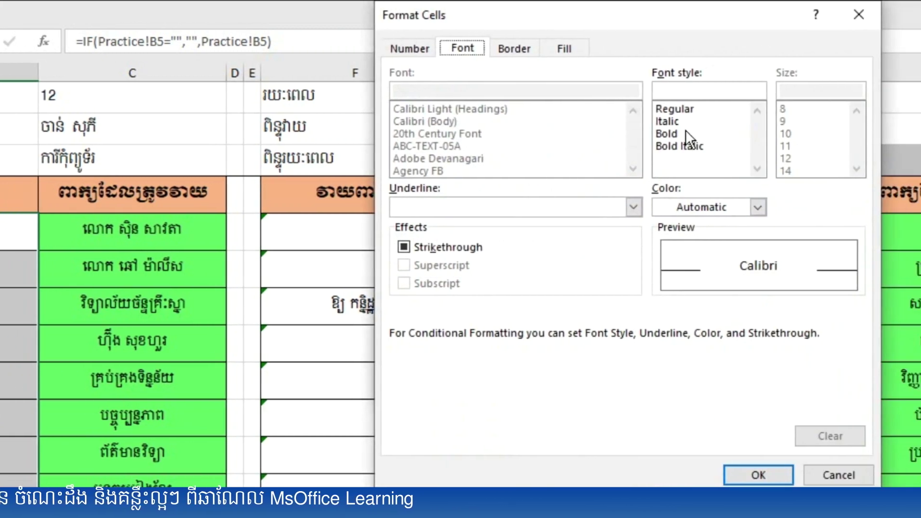
pyautogui.click(757, 208)
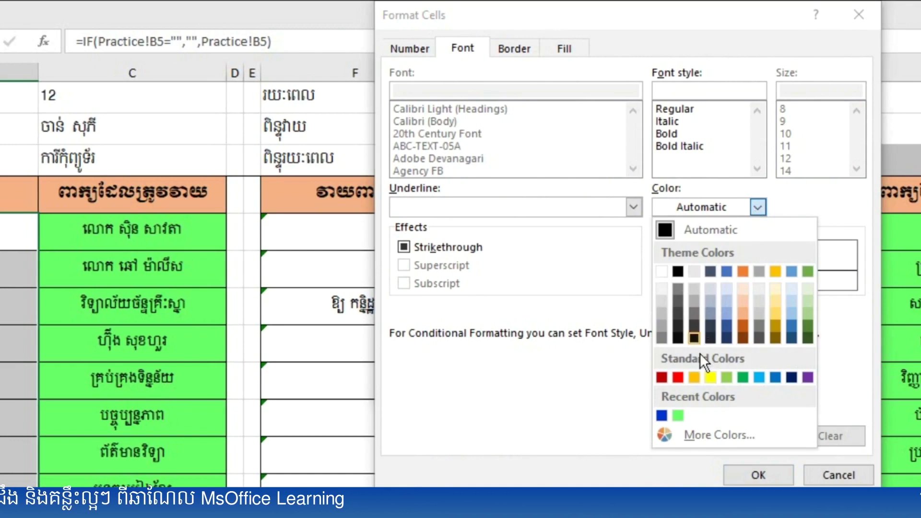
pyautogui.click(683, 376)
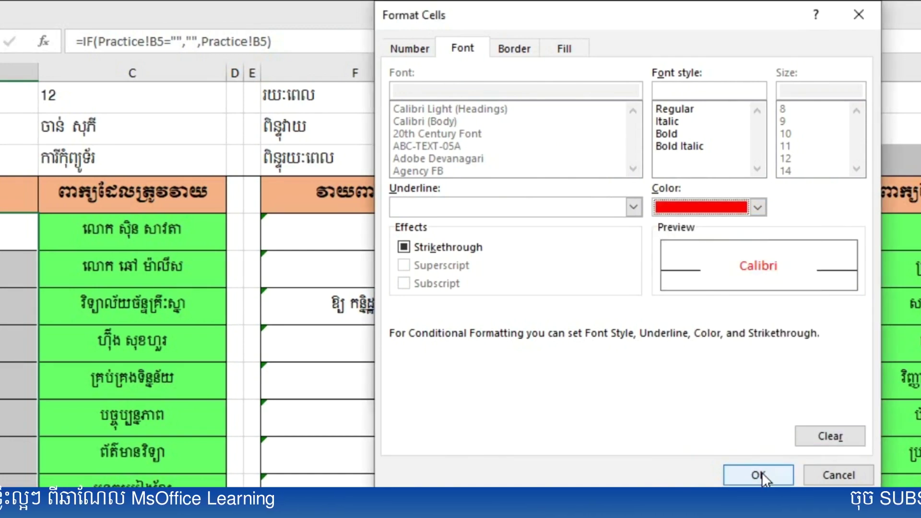
pyautogui.click(762, 472)
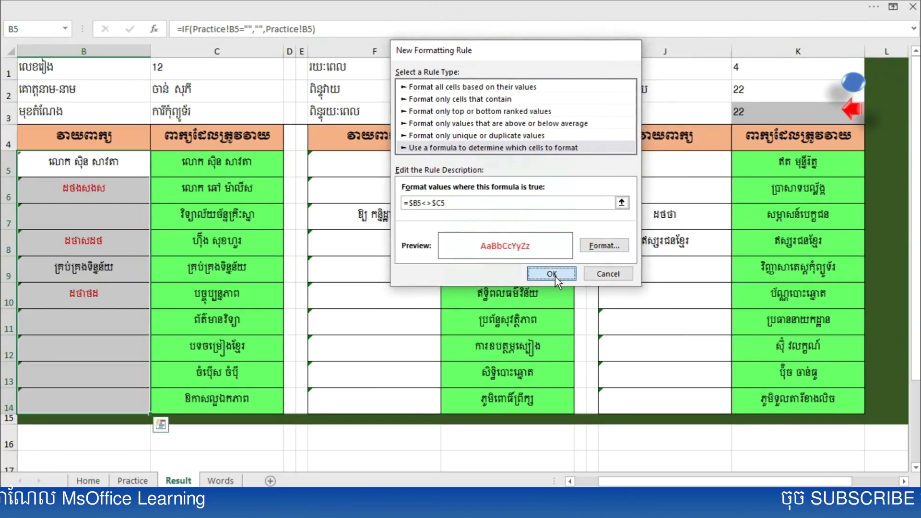
pyautogui.click(556, 277)
pyautogui.click(199, 274)
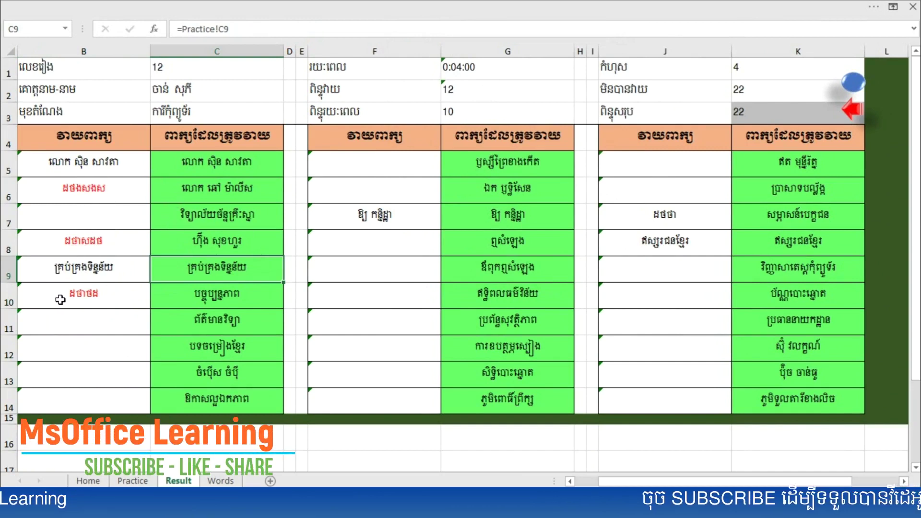
# - Select F5:F14 and create a formula-based conditional formatting rule =$F5<>$G5
pyautogui.moveTo(329, 169)
pyautogui.mouseDown()
pyautogui.moveTo(375, 247)
pyautogui.moveTo(375, 402)
pyautogui.mouseUp()
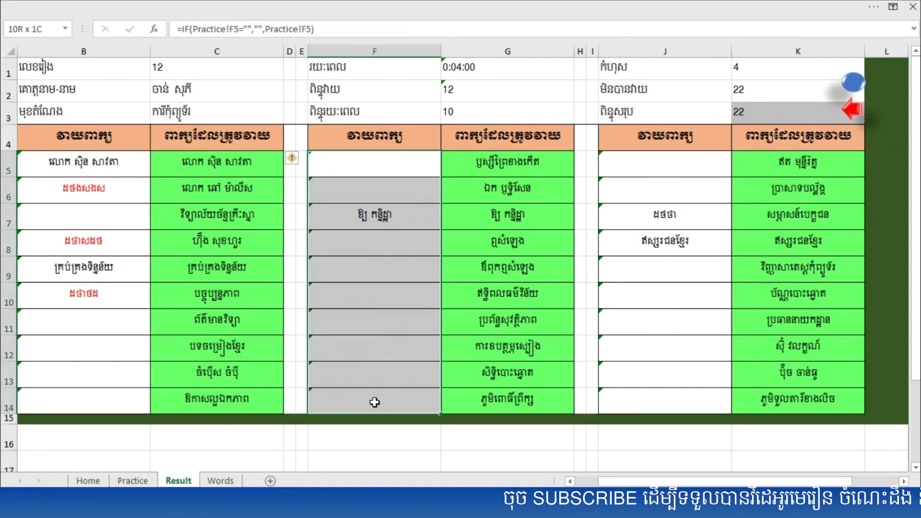
pyautogui.click(44, 9)
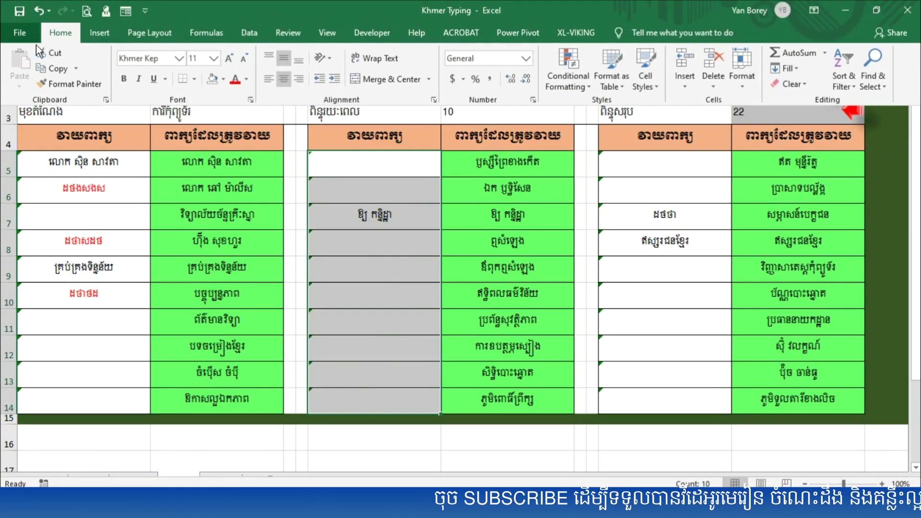
pyautogui.click(568, 82)
pyautogui.click(582, 254)
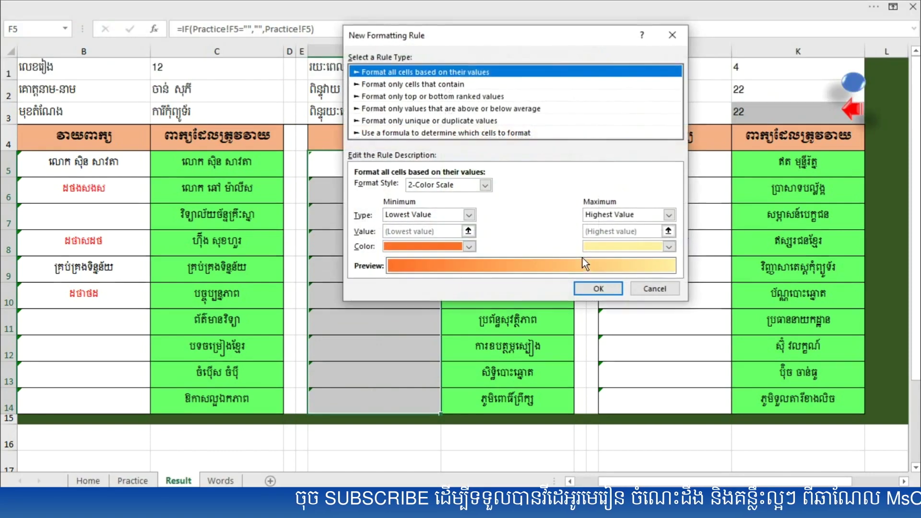
pyautogui.click(451, 136)
pyautogui.click(420, 189)
pyautogui.write('=')
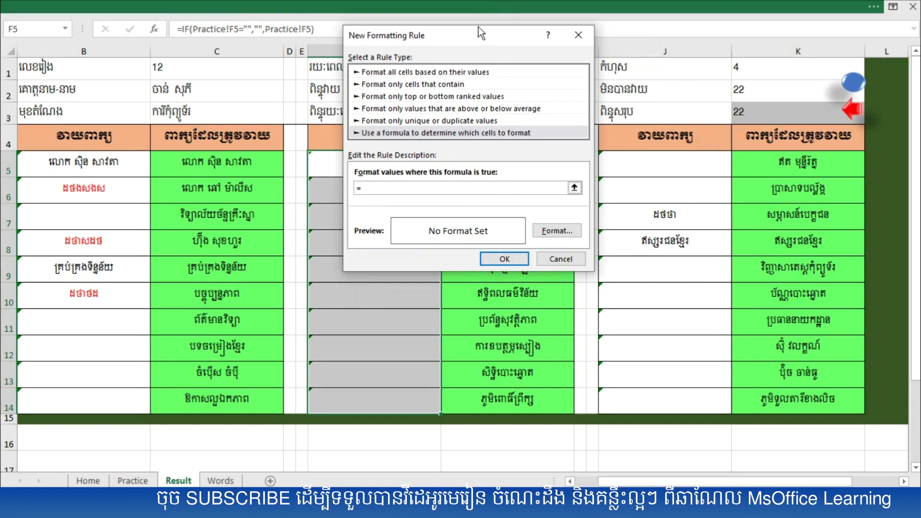
pyautogui.moveTo(466, 37); pyautogui.dragTo(618, 58)
pyautogui.click(378, 152)
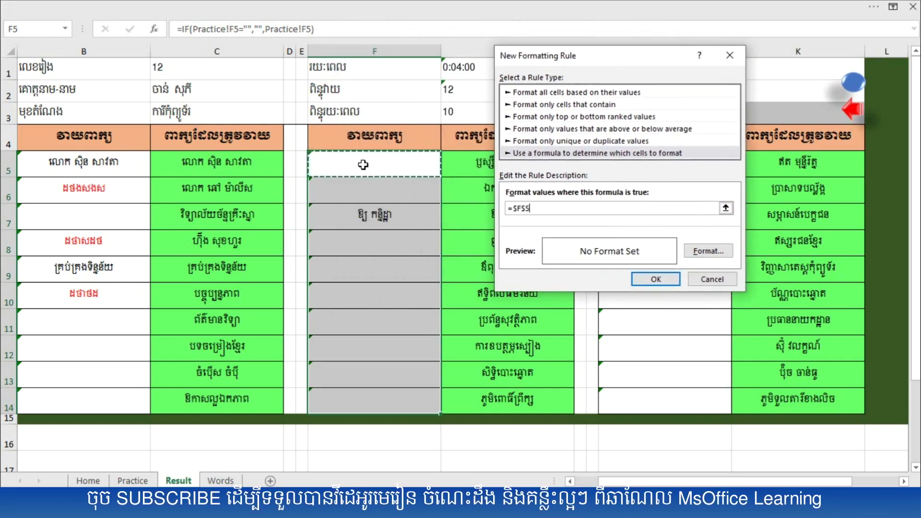
pyautogui.click(526, 209)
pyautogui.press('BackSpace')
pyautogui.write('<>')
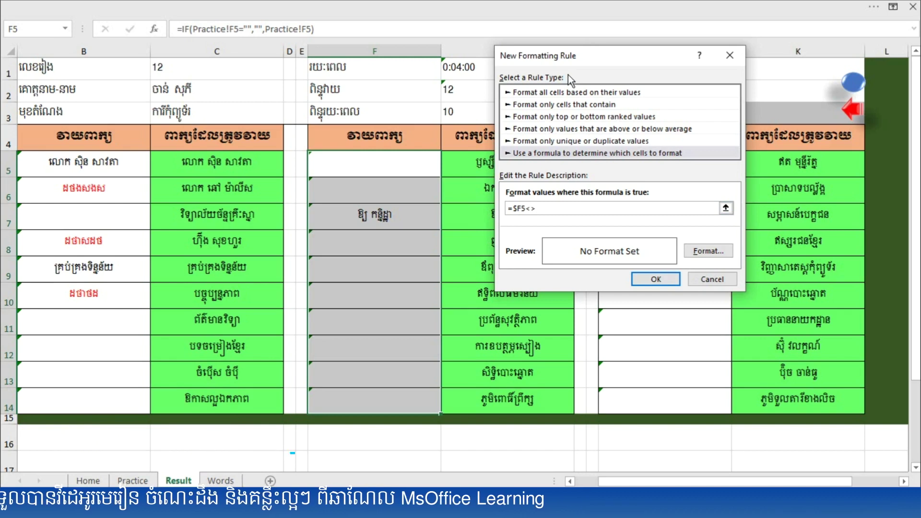
pyautogui.moveTo(575, 63); pyautogui.dragTo(611, 55)
pyautogui.click(481, 164)
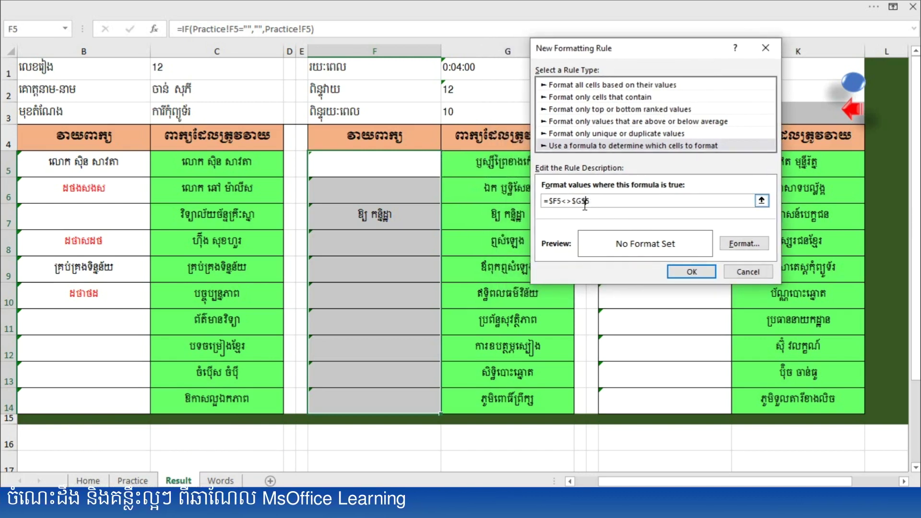
pyautogui.click(587, 201)
pyautogui.press('BackSpace')
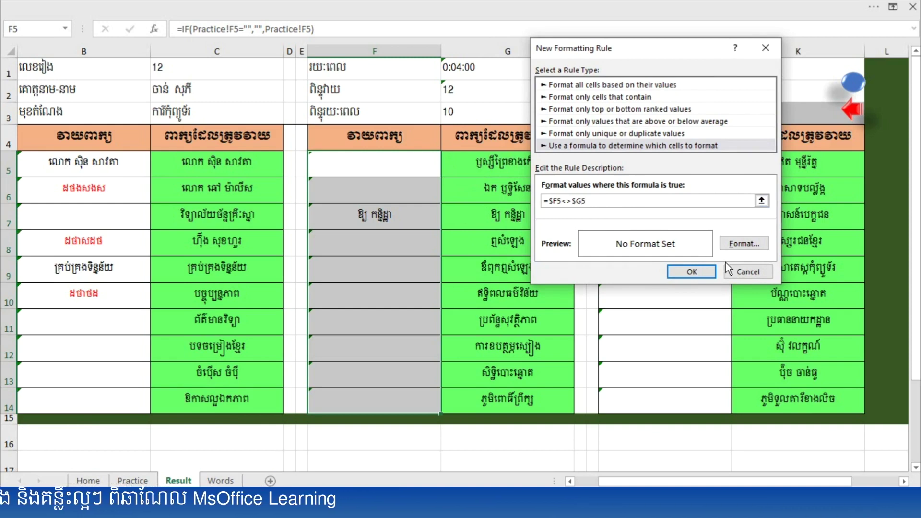
# - Set the rule's font colour to red and apply it to column F
pyautogui.click(744, 243)
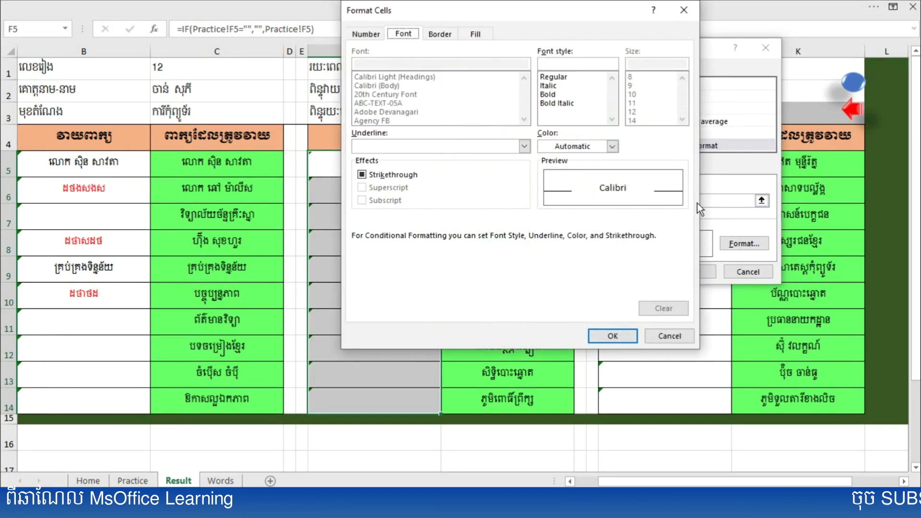
pyautogui.click(576, 149)
pyautogui.click(554, 269)
pyautogui.click(627, 338)
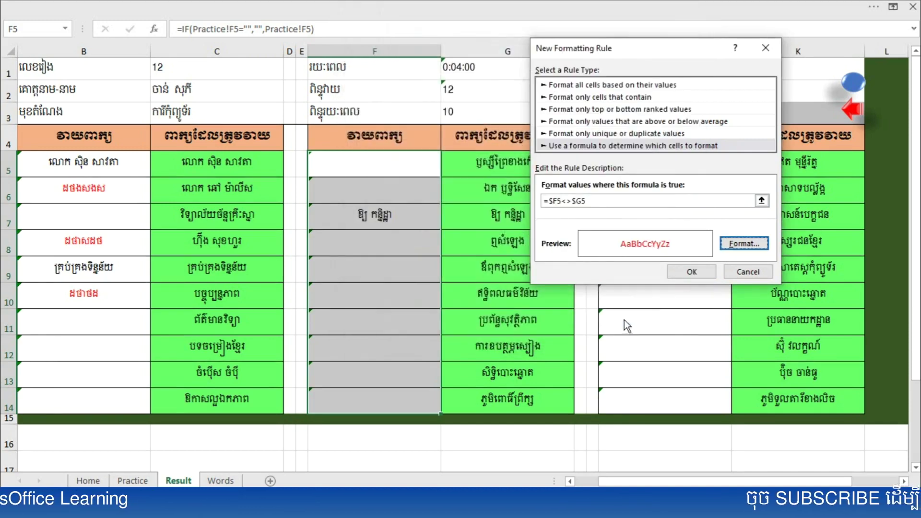
pyautogui.click(689, 275)
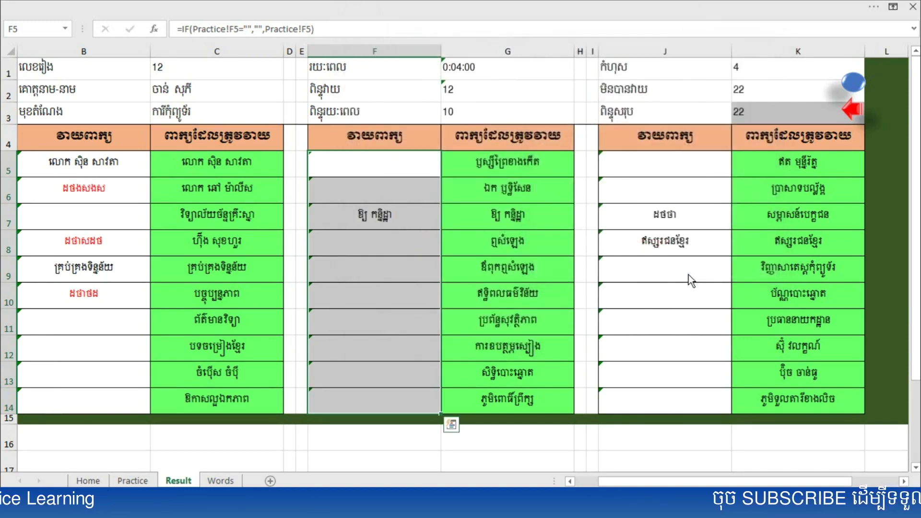
pyautogui.click(434, 197)
# - Select J5:J14 and create a formula-based conditional formatting rule =$J5<>$K5
pyautogui.moveTo(658, 161); pyautogui.dragTo(665, 399)
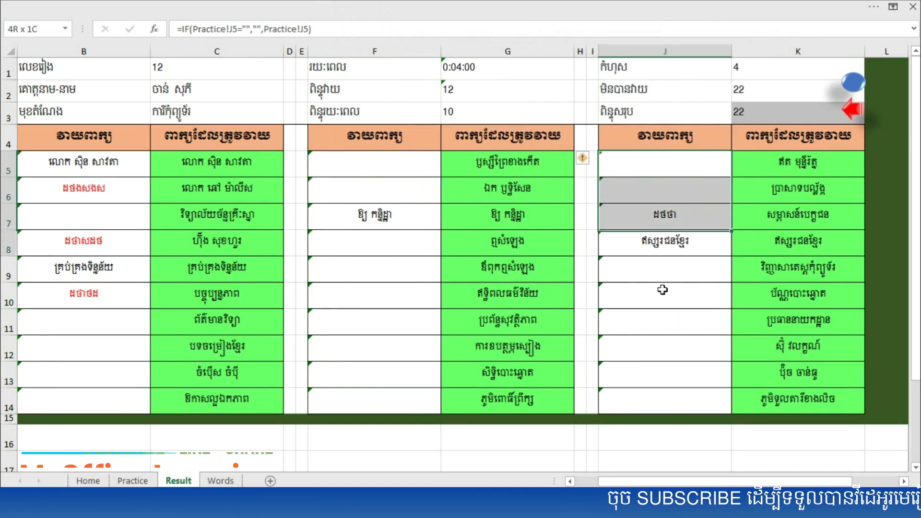
pyautogui.click(188, 13)
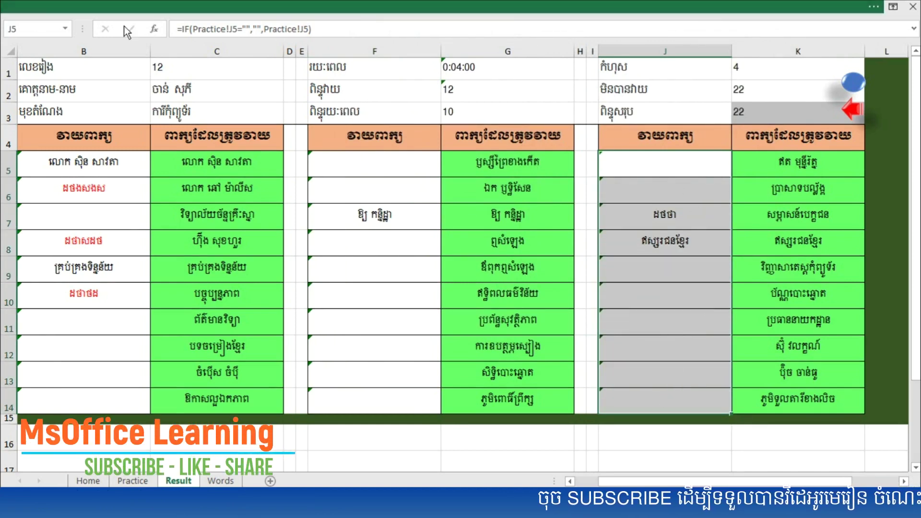
pyautogui.click(571, 78)
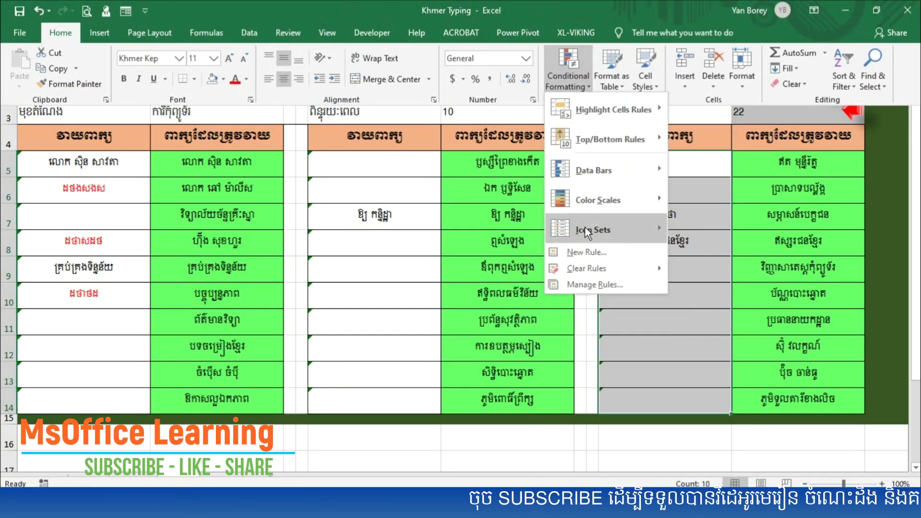
pyautogui.click(586, 250)
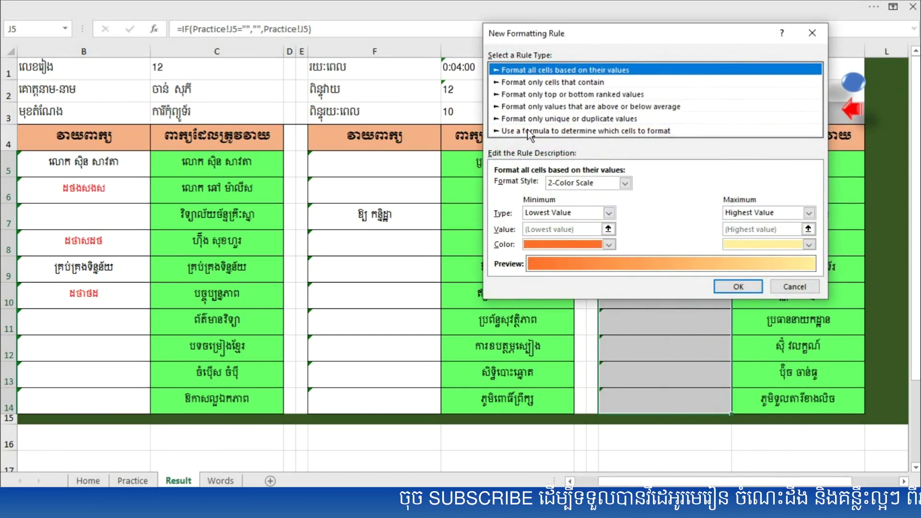
pyautogui.click(528, 130)
pyautogui.click(532, 188)
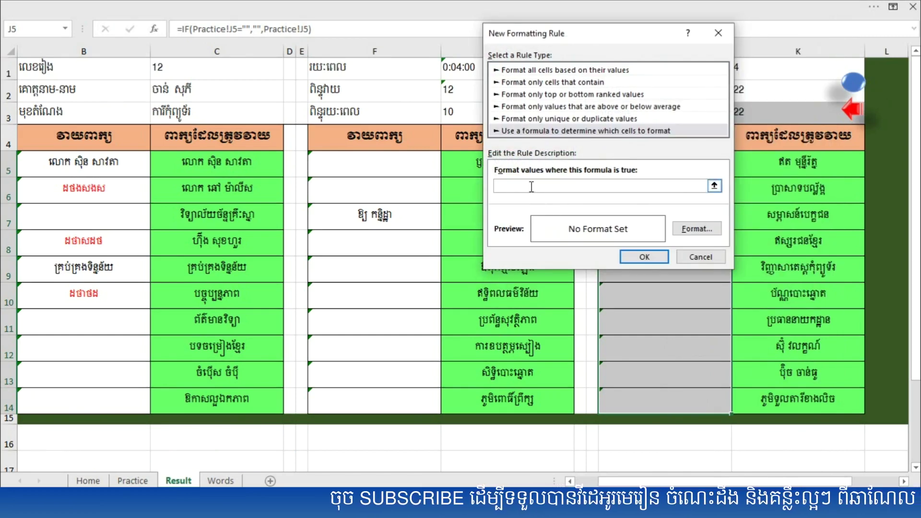
pyautogui.write('=')
pyautogui.moveTo(571, 38); pyautogui.dragTo(409, 28)
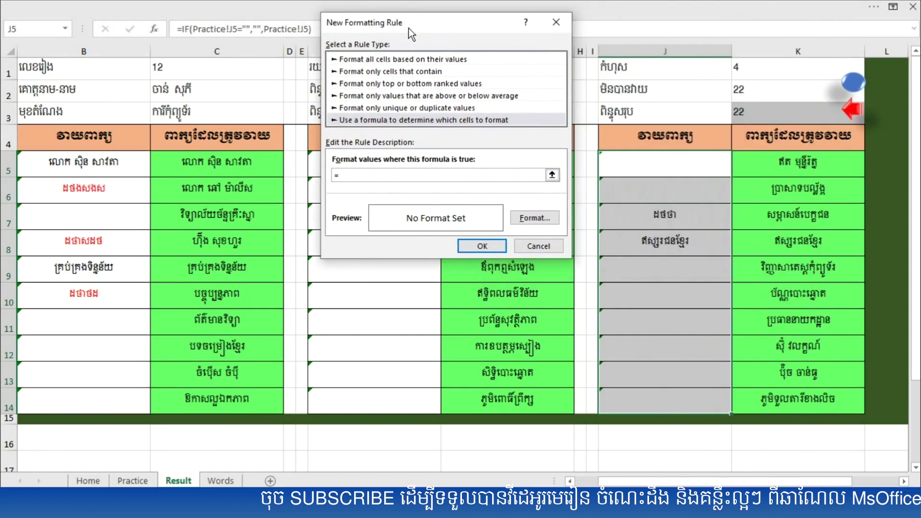
pyautogui.click(664, 169)
pyautogui.write('<>')
pyautogui.click(763, 169)
pyautogui.click(382, 176)
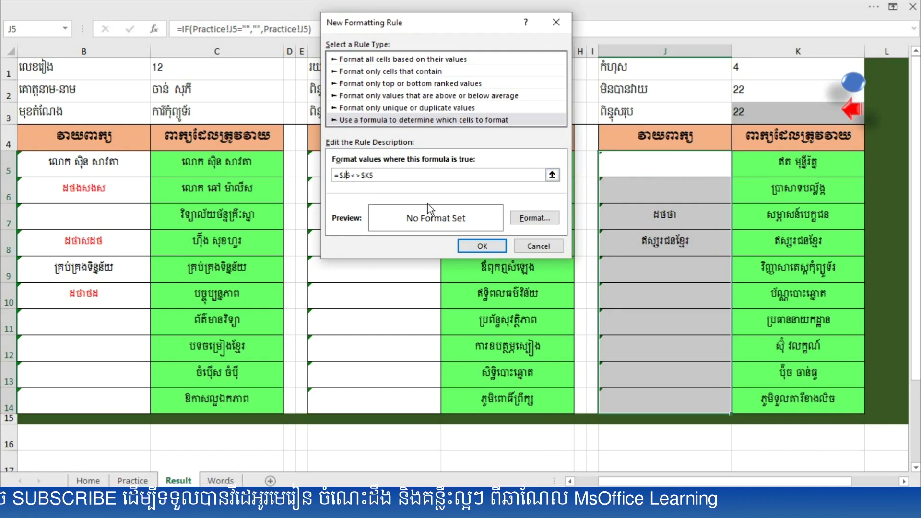
# - Set the rule's font colour to red and apply it to column J
pyautogui.click(523, 220)
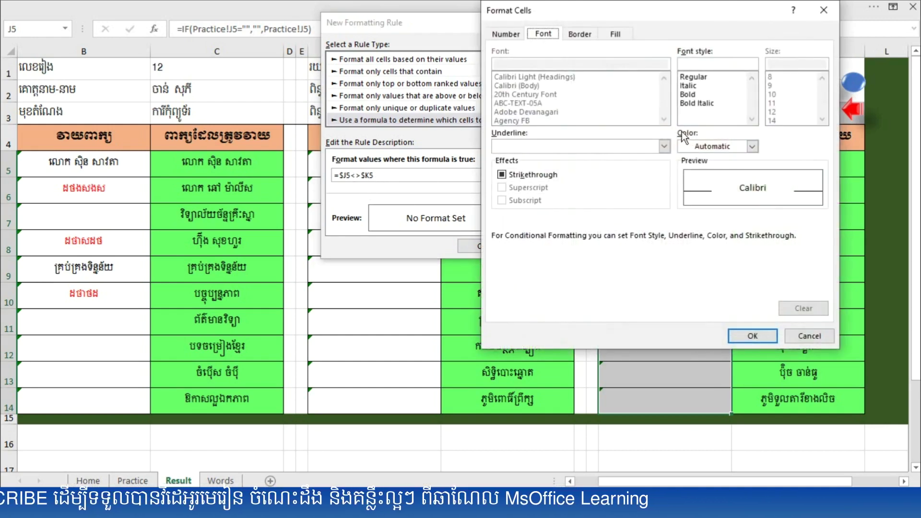
pyautogui.click(751, 146)
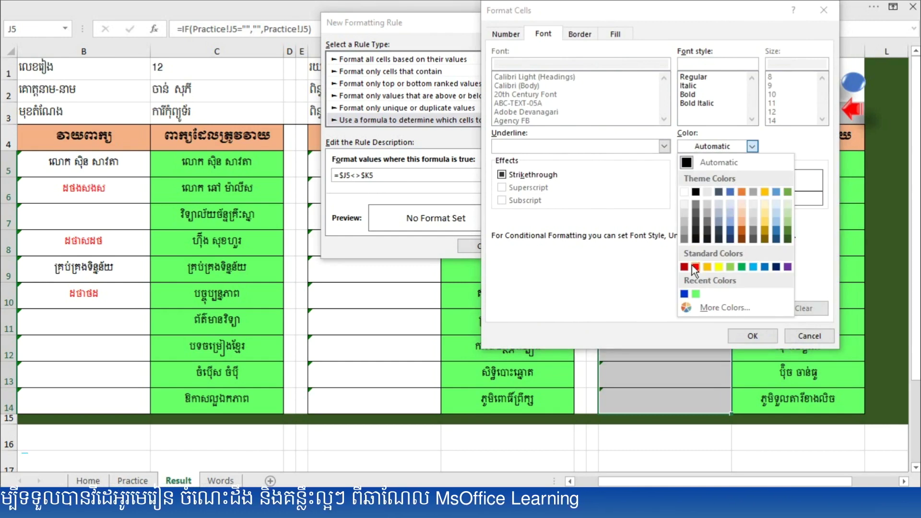
pyautogui.click(694, 267)
pyautogui.click(752, 336)
pyautogui.click(482, 246)
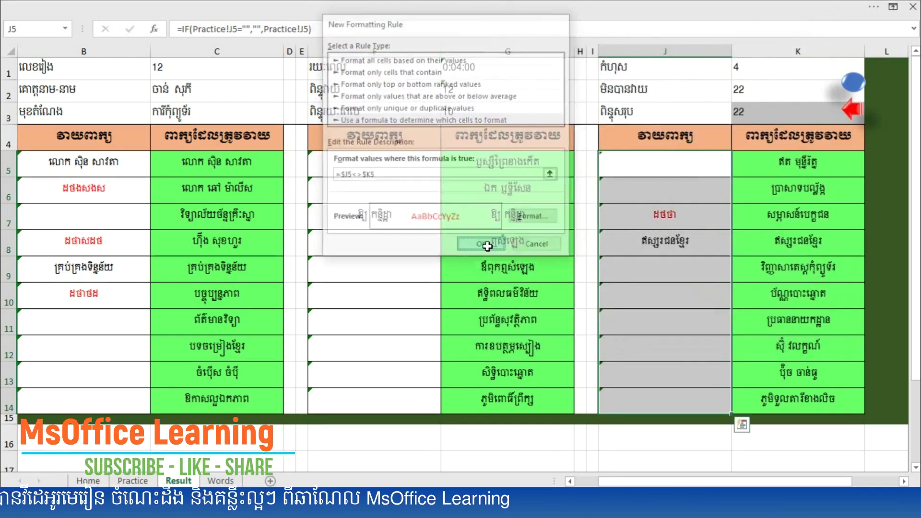
pyautogui.click(611, 271)
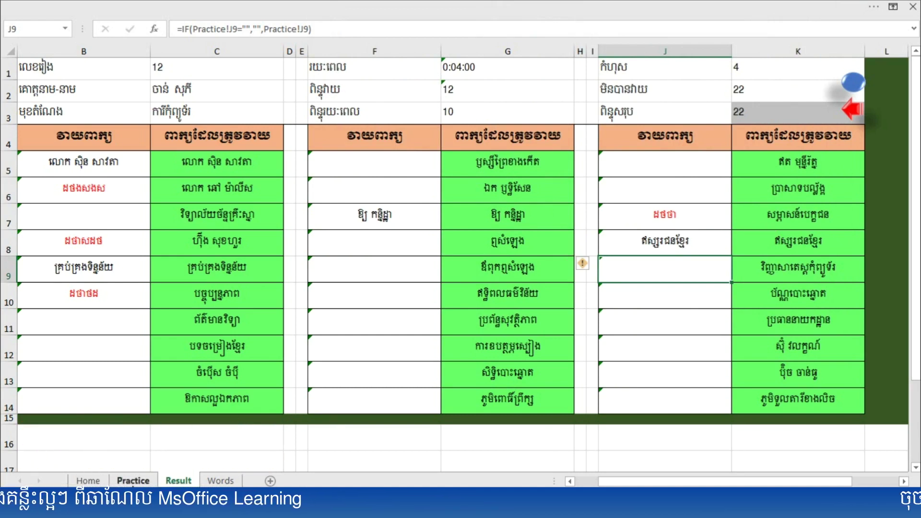
pyautogui.hotkey('ctrl', 'pageup')
pyautogui.click(404, 168)
pyautogui.write('fgsfg')
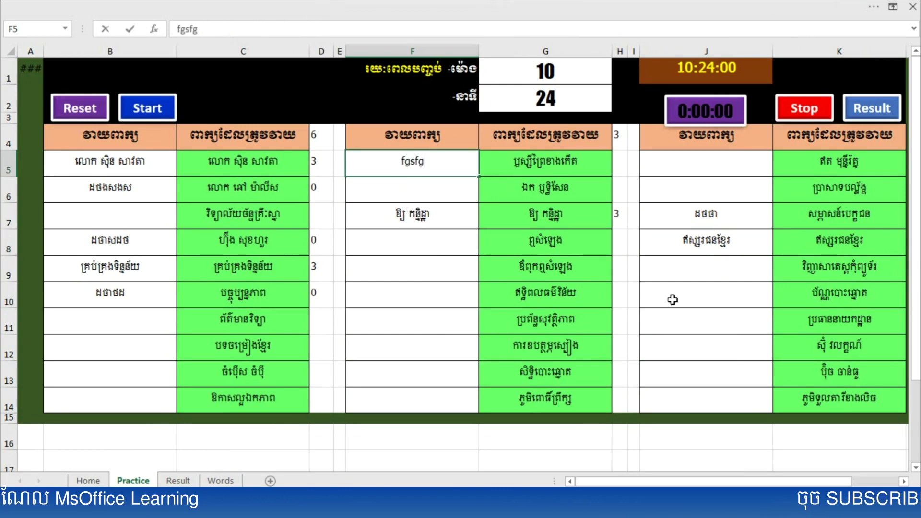
pyautogui.click(673, 300)
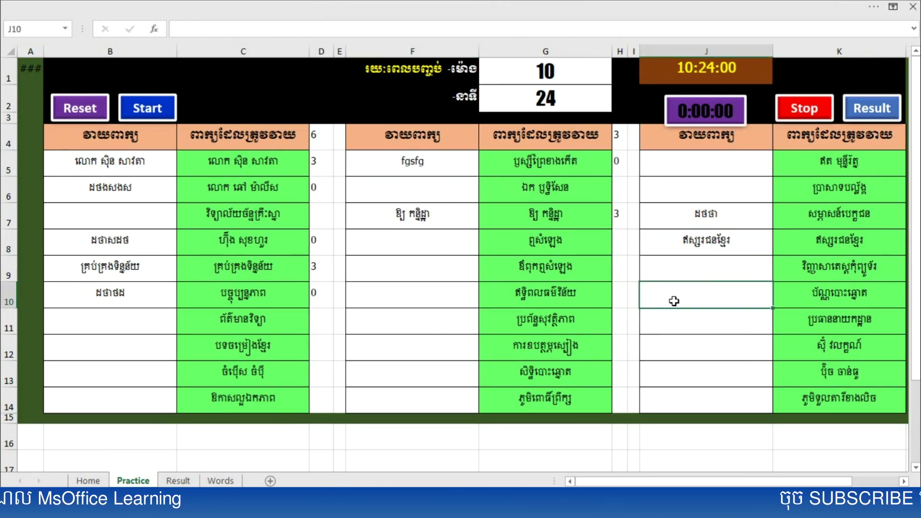
pyautogui.write('asd')
pyautogui.click(669, 340)
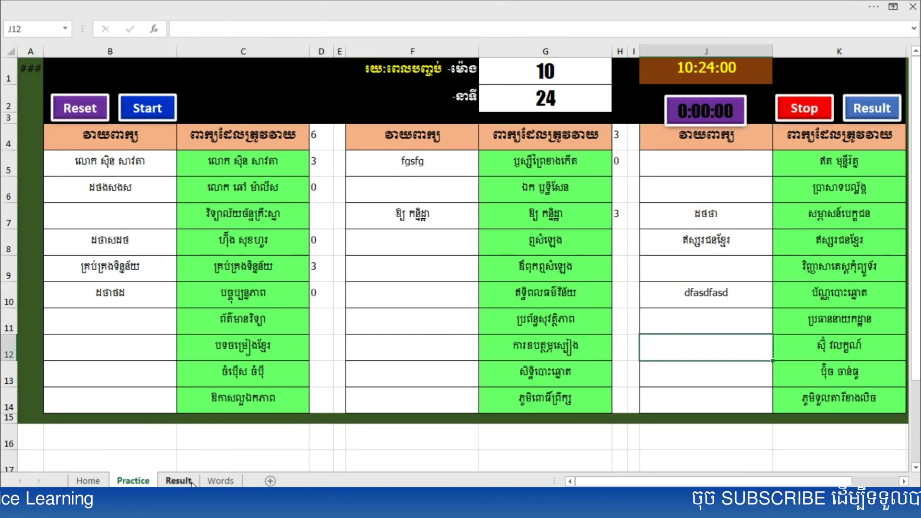
pyautogui.click(178, 481)
pyautogui.click(396, 164)
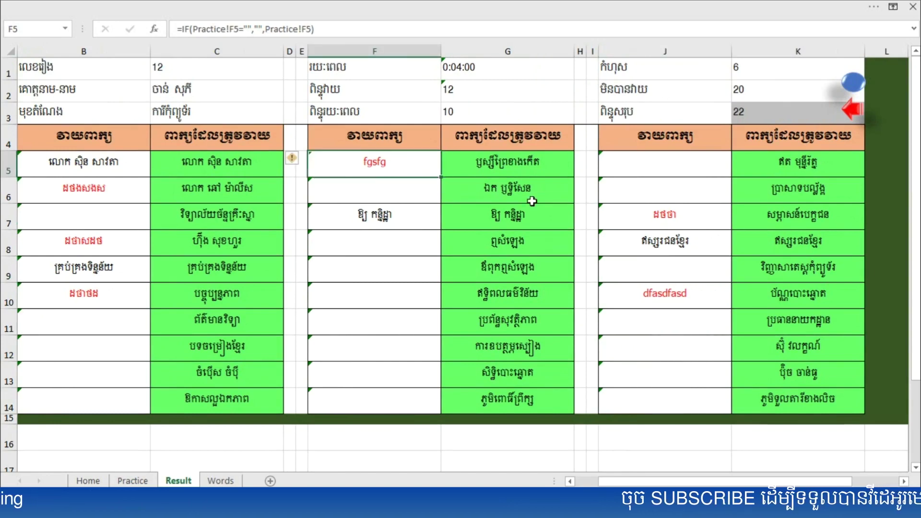
pyautogui.click(695, 211)
pyautogui.click(691, 286)
pyautogui.click(665, 190)
pyautogui.click(390, 181)
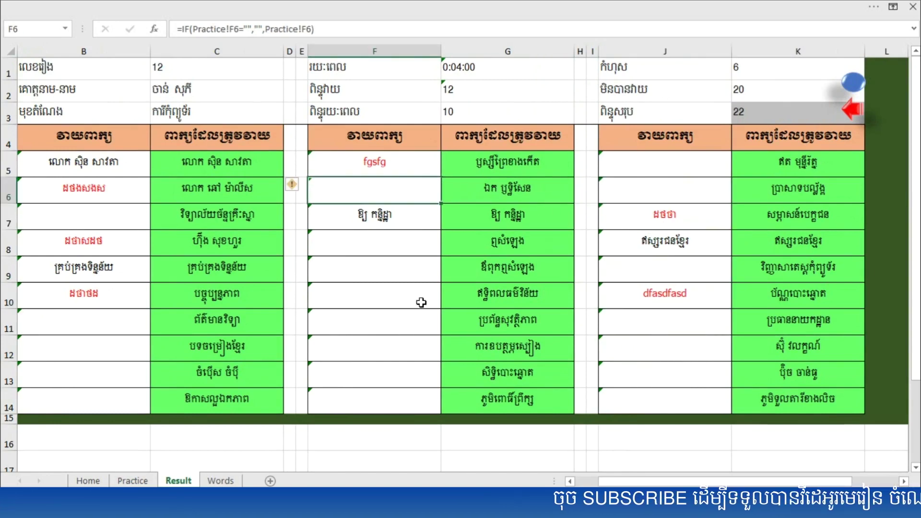
pyautogui.scroll(-3, 594, 336)
pyautogui.scroll(3, 594, 337)
pyautogui.scroll(-2, 594, 337)
pyautogui.scroll(2, 594, 337)
pyautogui.scroll(-1, 593, 337)
pyautogui.scroll(1, 594, 337)
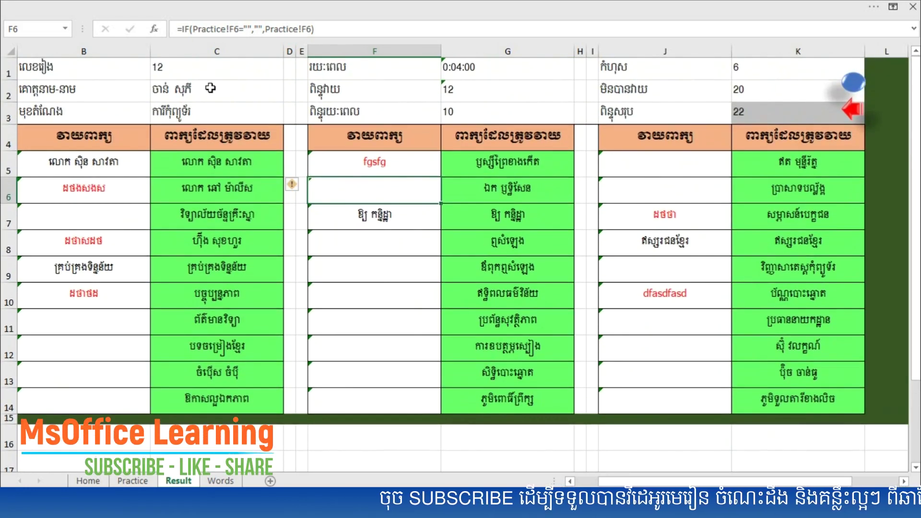
# - Inspect cell C2's formula and font list, leaving its font unchanged
pyautogui.click(207, 89)
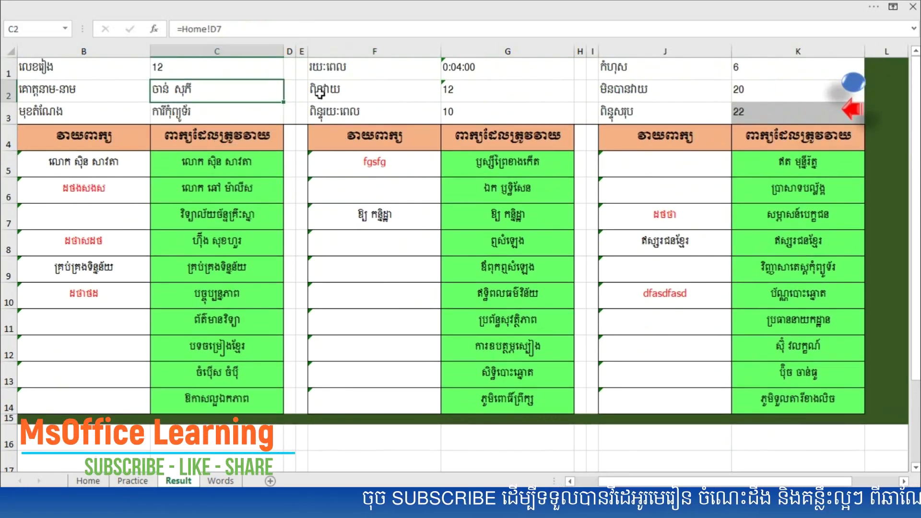
pyautogui.rightClick(232, 96)
pyautogui.click(273, 55)
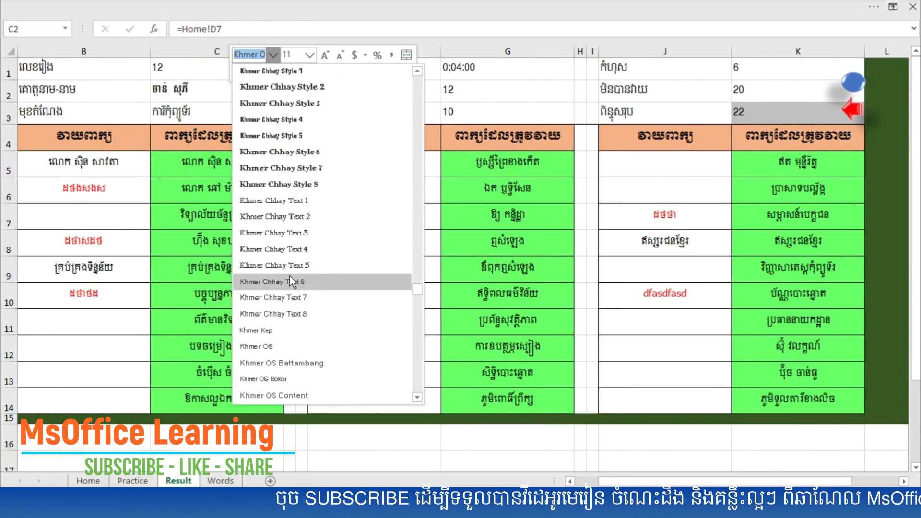
pyautogui.press('Escape')
# - Review the formulas in C7, F6, J5, K3, K1, G1 and the G4 header
pyautogui.click(254, 218)
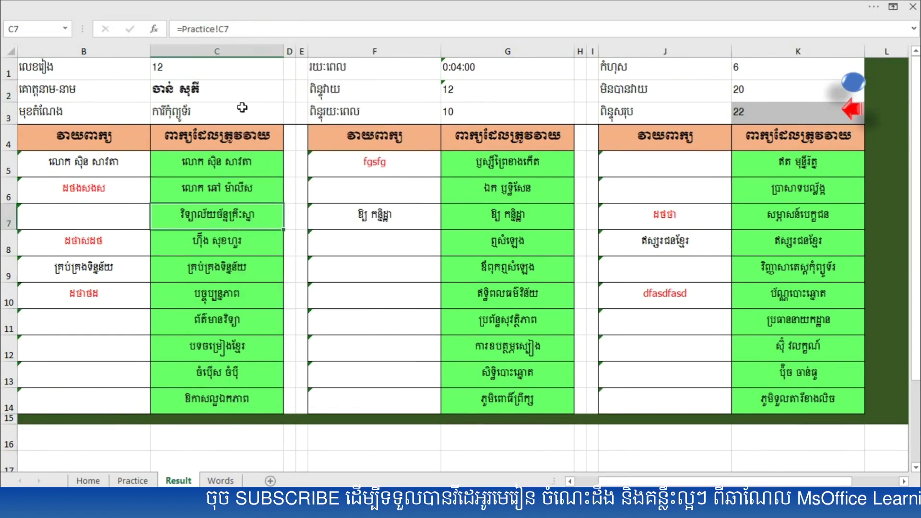
pyautogui.click(387, 198)
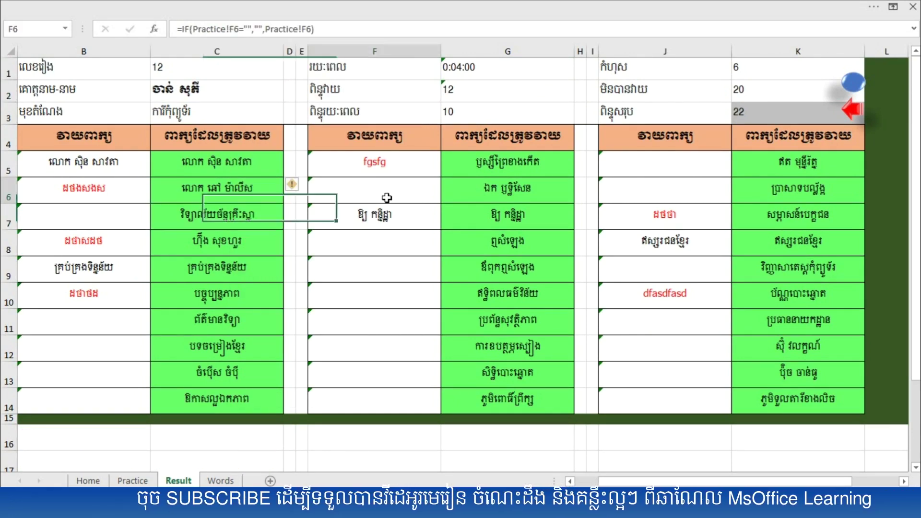
pyautogui.click(726, 157)
pyautogui.click(759, 115)
pyautogui.click(750, 68)
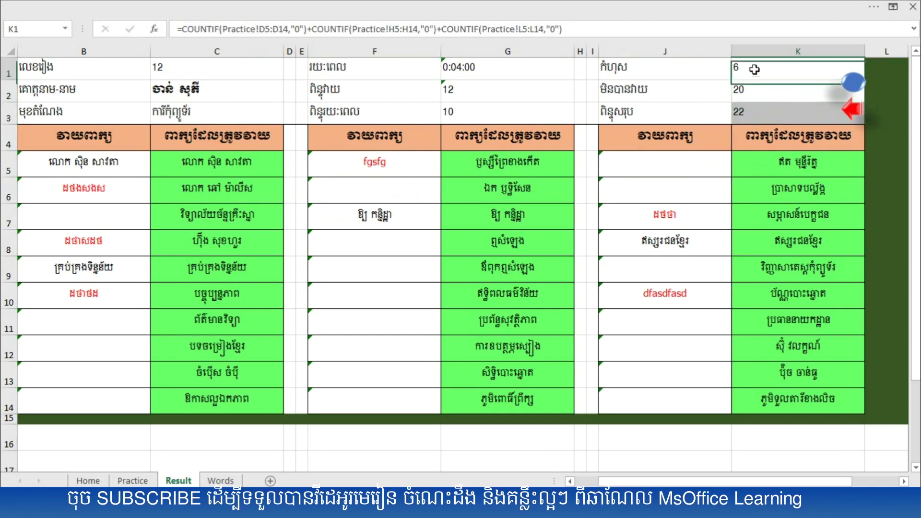
pyautogui.click(473, 68)
pyautogui.click(485, 144)
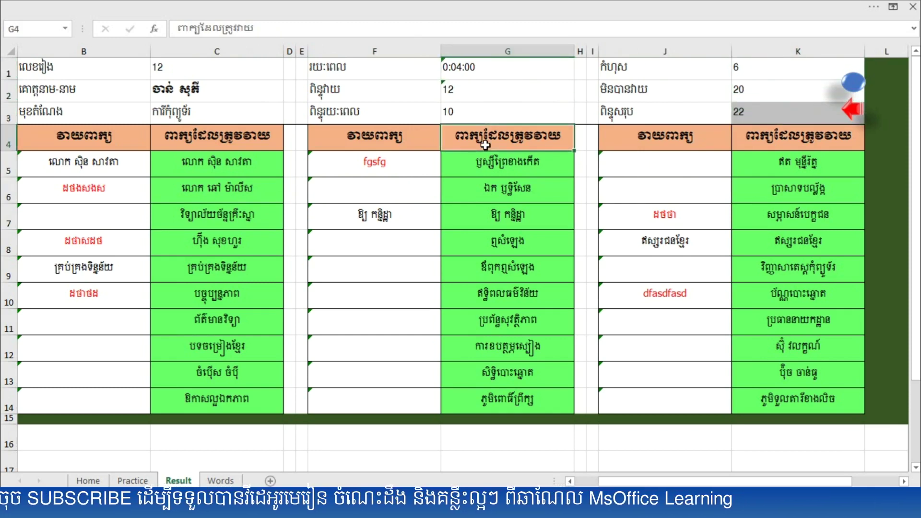
pyautogui.scroll(-2, 452, 285)
pyautogui.scroll(2, 453, 285)
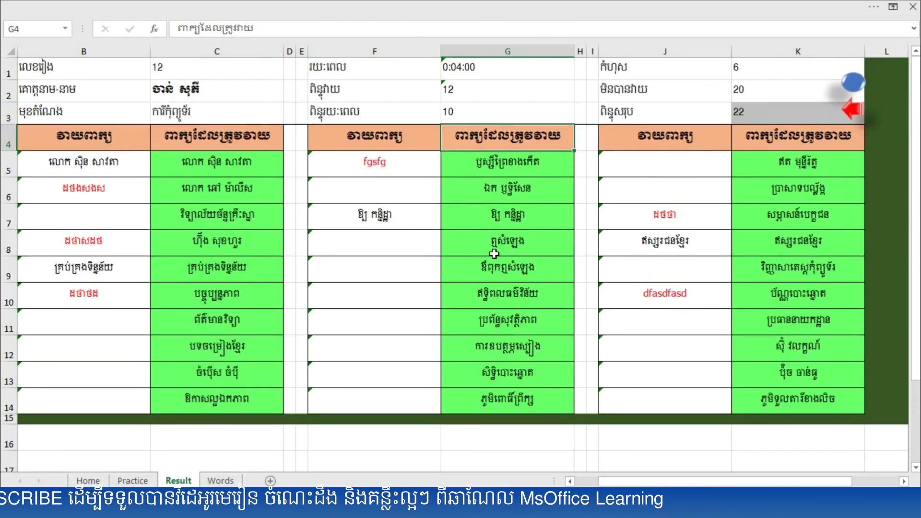
# - Make the summary values G1:G3 and K1:K3 bold Times New Roman at size 16
pyautogui.moveTo(474, 75); pyautogui.dragTo(483, 114)
pyautogui.moveTo(742, 73); pyautogui.dragTo(759, 111)
pyautogui.rightClick(761, 111)
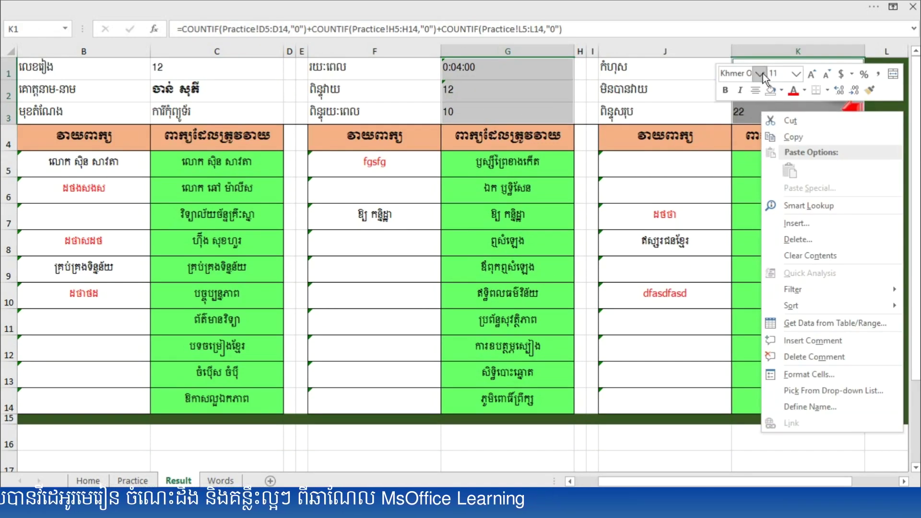
pyautogui.click(760, 73)
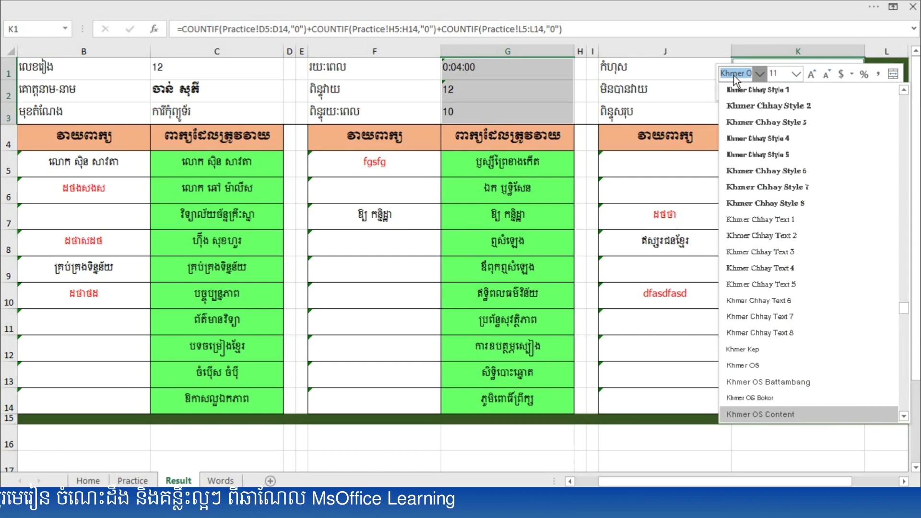
pyautogui.write('Tacteingti')
pyautogui.press('Return')
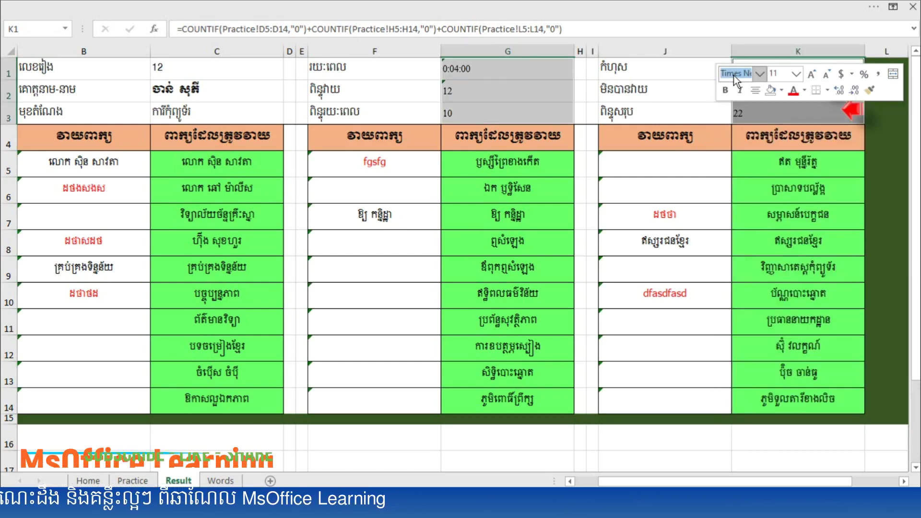
pyautogui.click(725, 91)
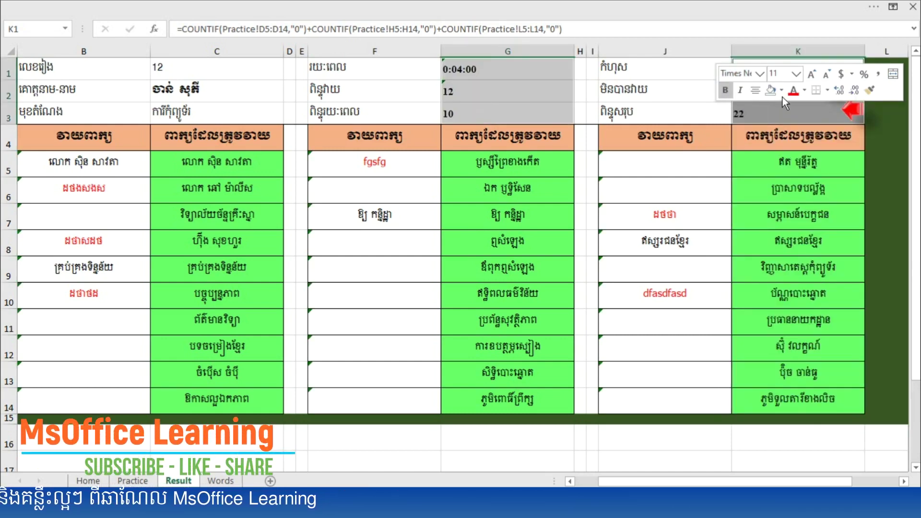
pyautogui.click(810, 75)
pyautogui.click(811, 75)
pyautogui.click(811, 75)
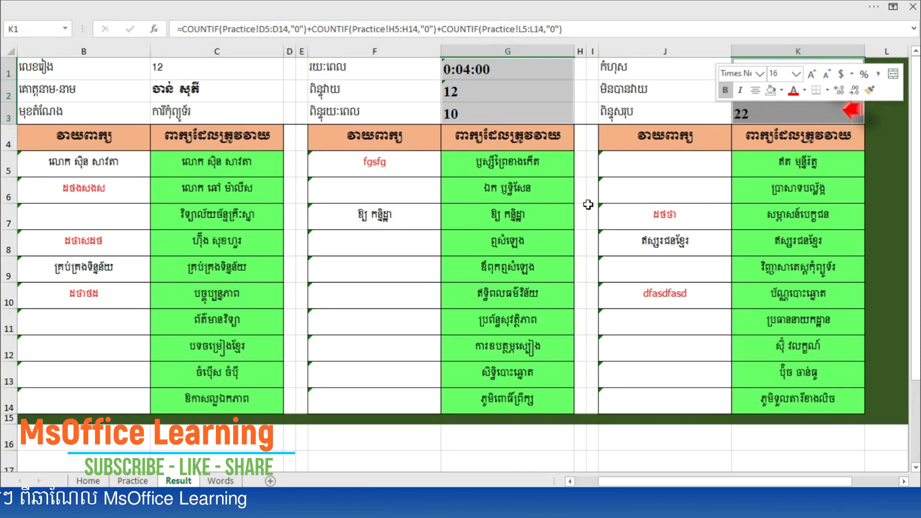
# - Deselect the summary cells, check the COUNTBLANK formula in K2, and restore the ribbon
pyautogui.click(689, 165)
pyautogui.click(748, 91)
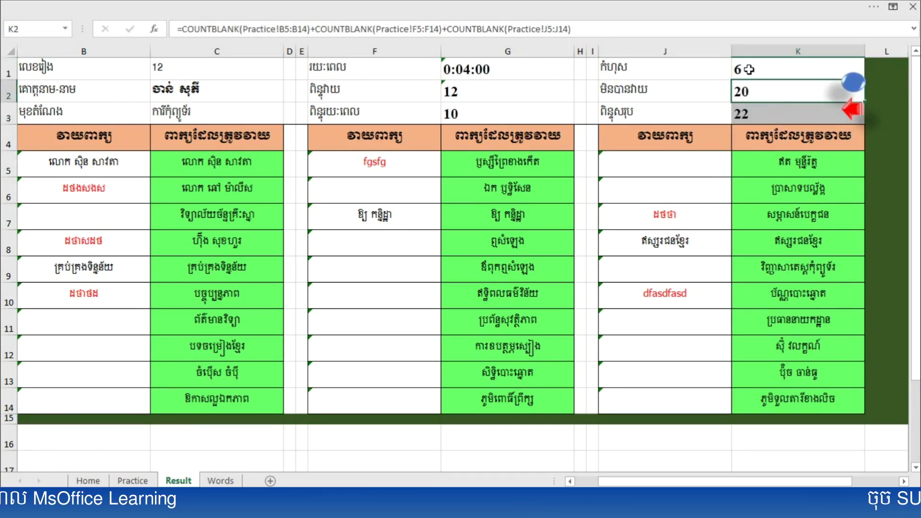
pyautogui.scroll(-2, 230, 207)
pyautogui.scroll(2, 249, 223)
pyautogui.click(720, 8)
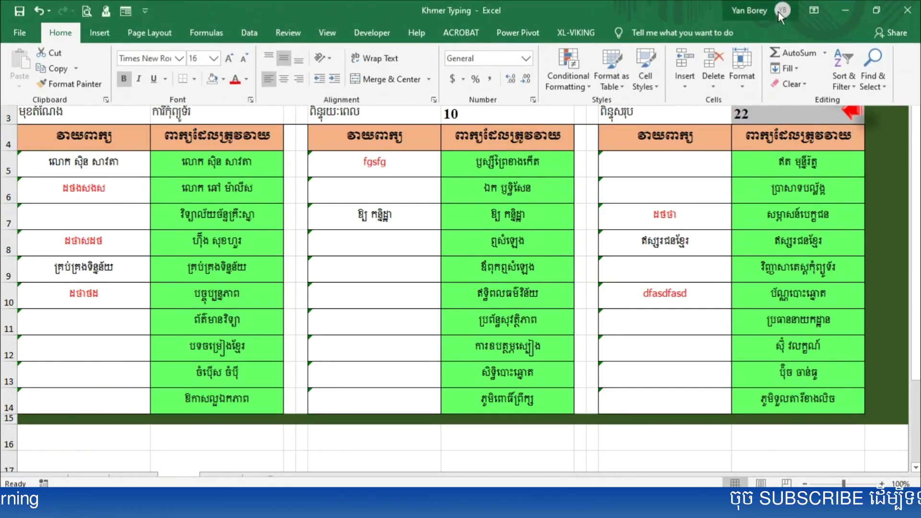
# - Set the ribbon to show tabs only and review the formula in G9
pyautogui.click(814, 10)
pyautogui.click(811, 76)
pyautogui.click(441, 294)
pyautogui.scroll(-3, 426, 280)
pyautogui.scroll(3, 427, 279)
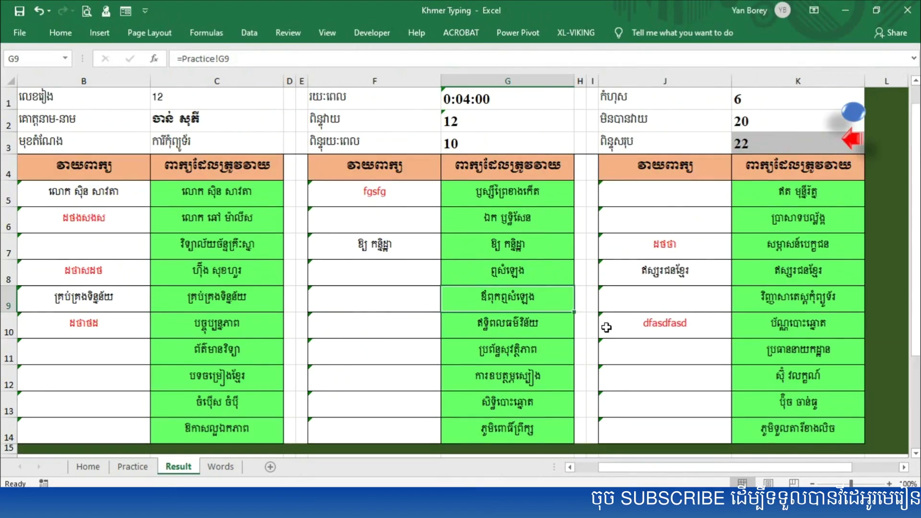
# - Freeze panes at cell L16 on the Result sheet, then collapse the ribbon again
pyautogui.click(902, 449)
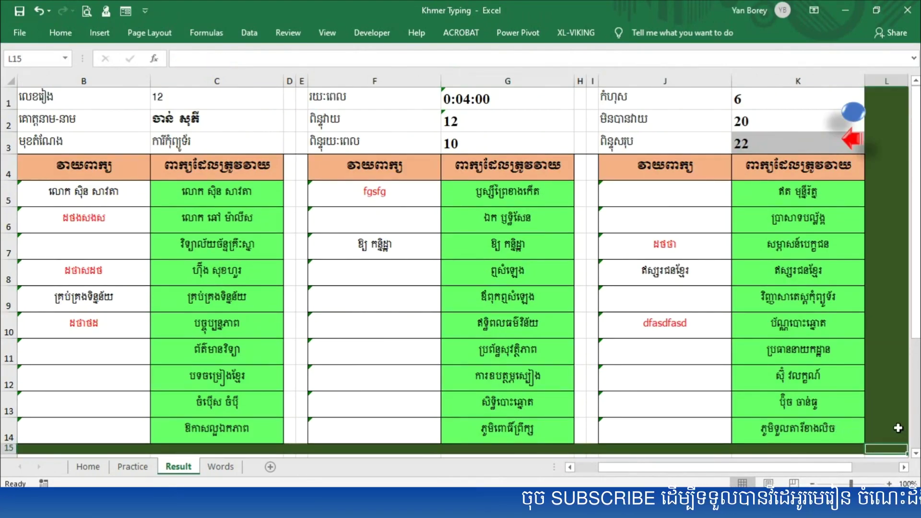
pyautogui.scroll(-1, 884, 420)
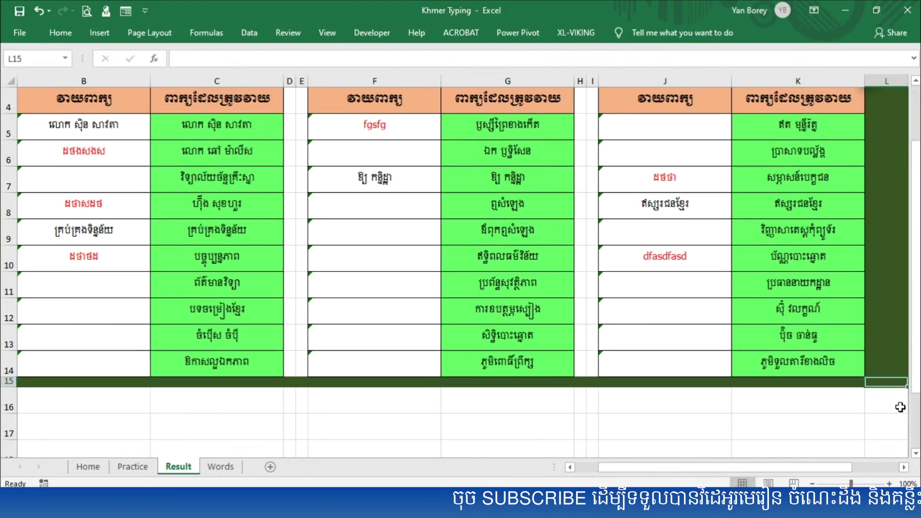
pyautogui.scroll(1, 870, 350)
pyautogui.scroll(1, 863, 370)
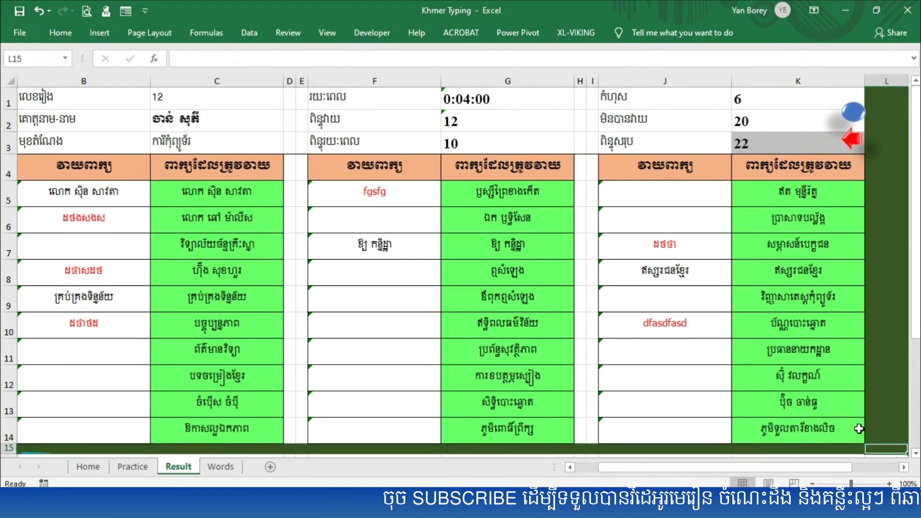
pyautogui.scroll(-1, 856, 427)
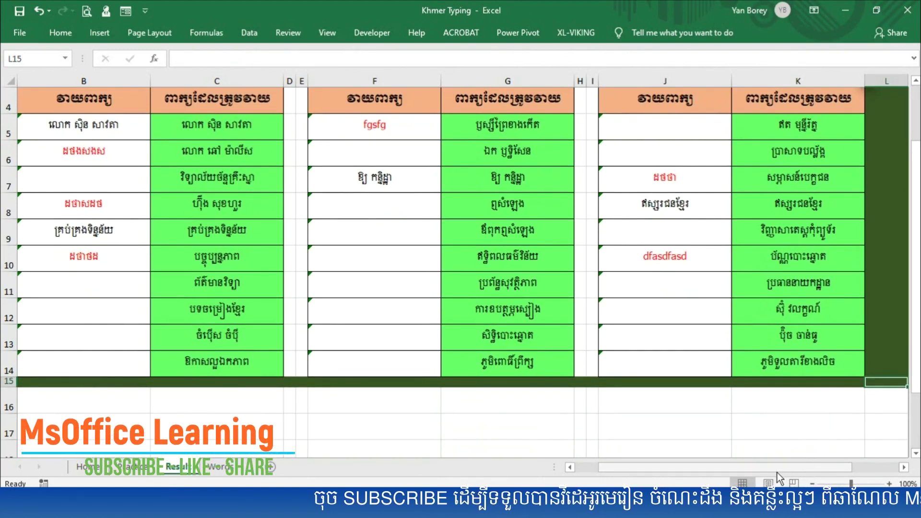
pyautogui.moveTo(758, 471); pyautogui.dragTo(721, 470)
pyautogui.press('Down')
pyautogui.scroll(1, 734, 360)
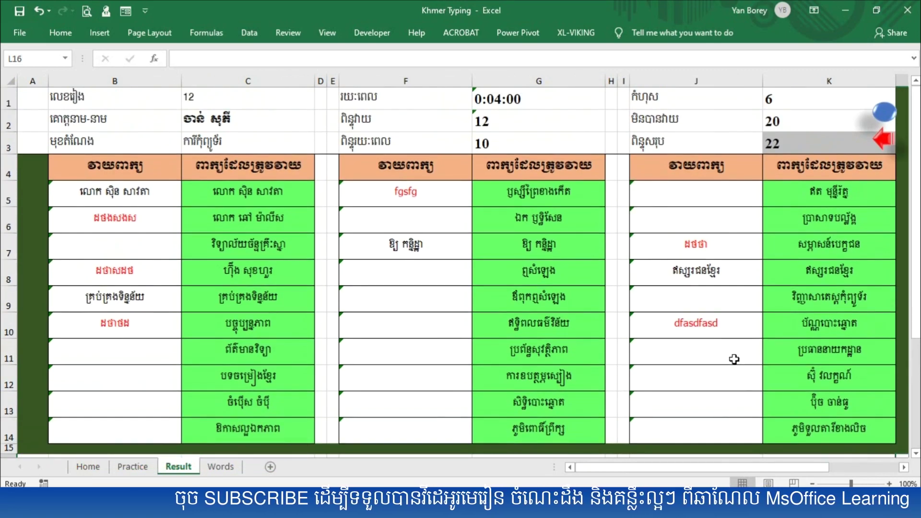
pyautogui.click(328, 32)
pyautogui.click(454, 72)
pyautogui.click(475, 107)
pyautogui.hotkey('ctrl', 'F1')
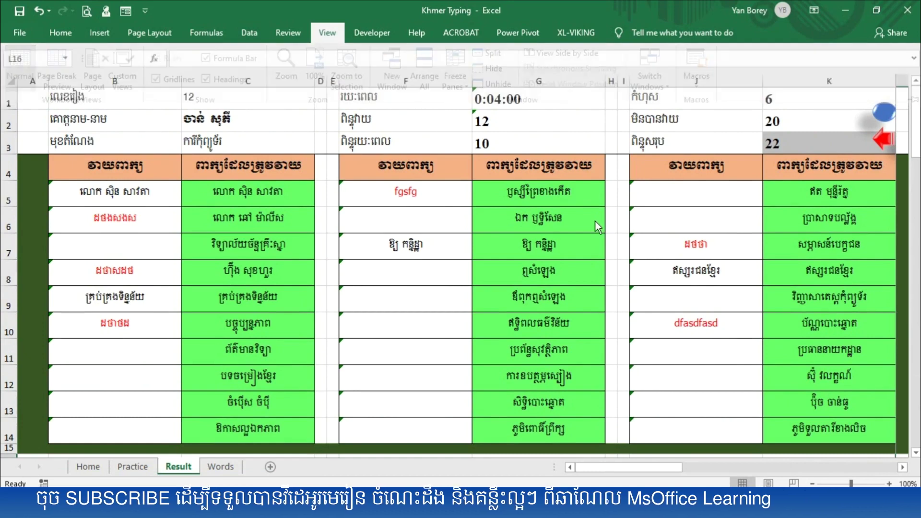
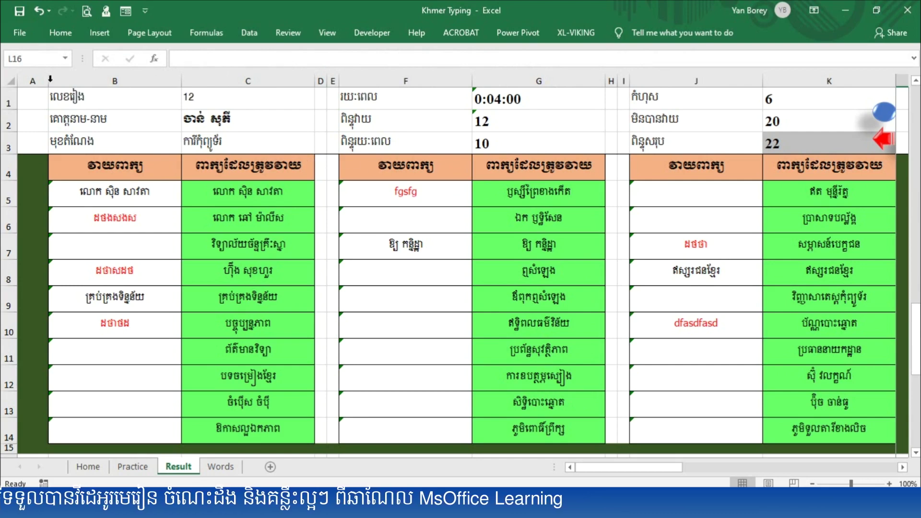
# - Protect the Result sheet, find F5's formula still visible, then unprotect the sheet again
pyautogui.click(287, 33)
pyautogui.click(527, 72)
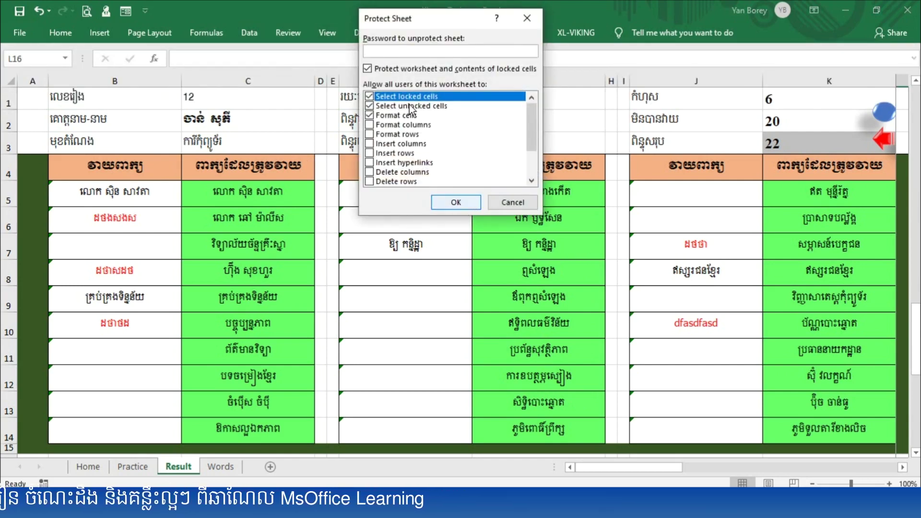
pyautogui.click(456, 202)
pyautogui.click(494, 185)
pyautogui.click(438, 198)
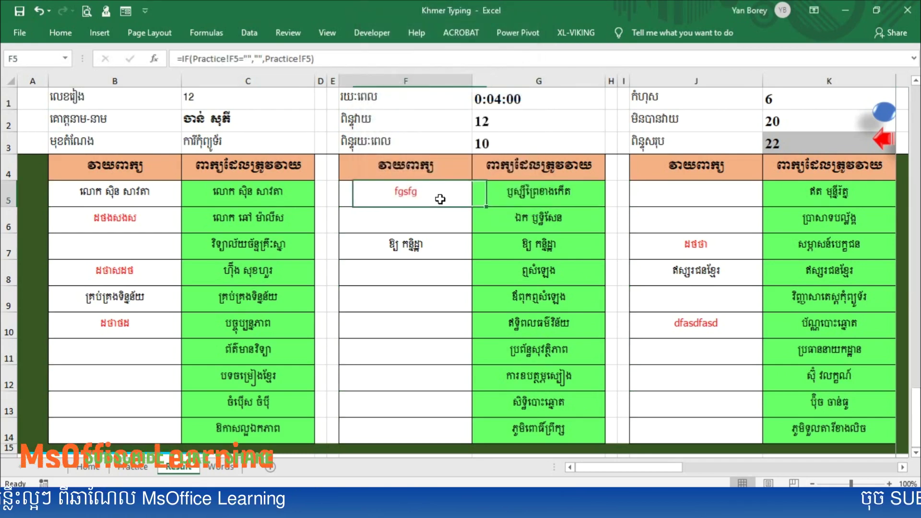
pyautogui.click(436, 250)
pyautogui.click(413, 188)
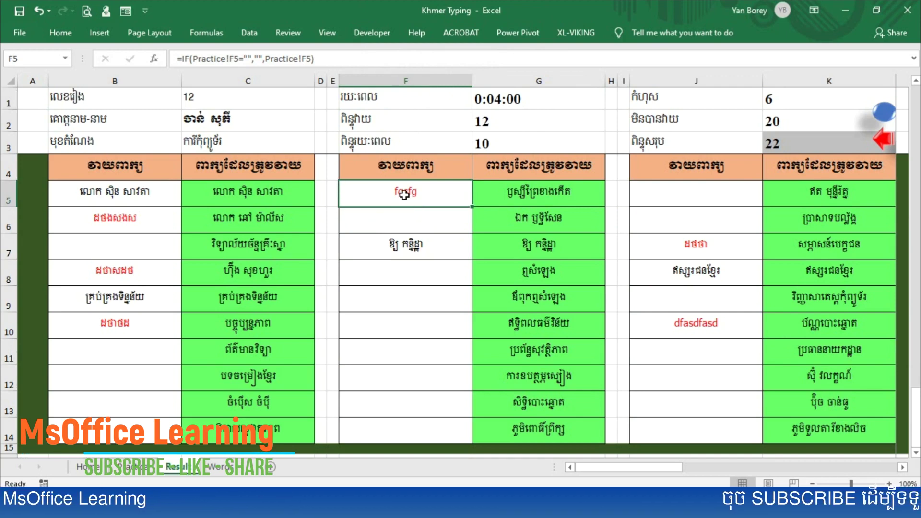
pyautogui.click(290, 34)
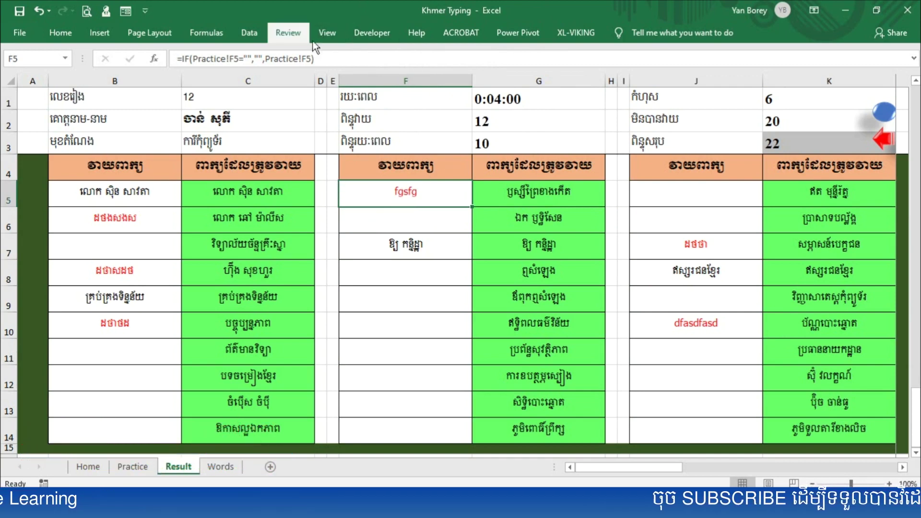
pyautogui.click(533, 62)
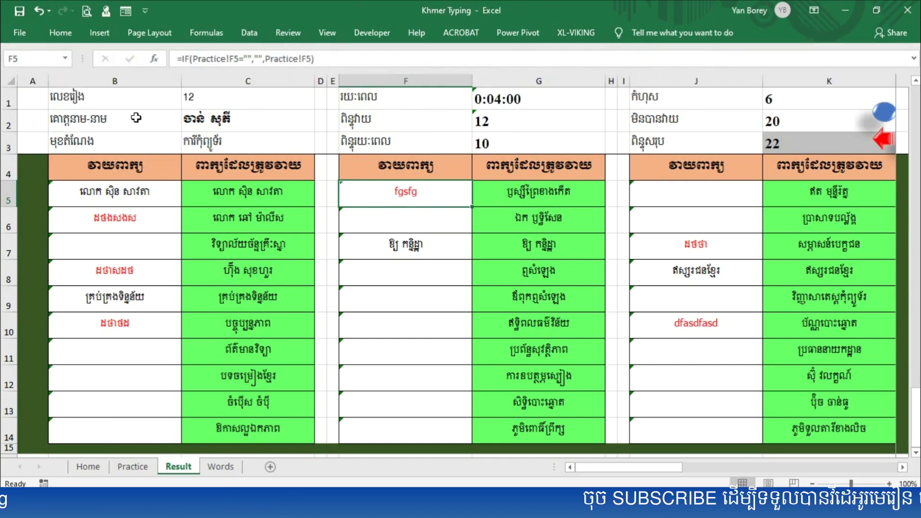
# - Mark every cell on the Result sheet as Hidden in the Format Cells protection settings
pyautogui.click(9, 80)
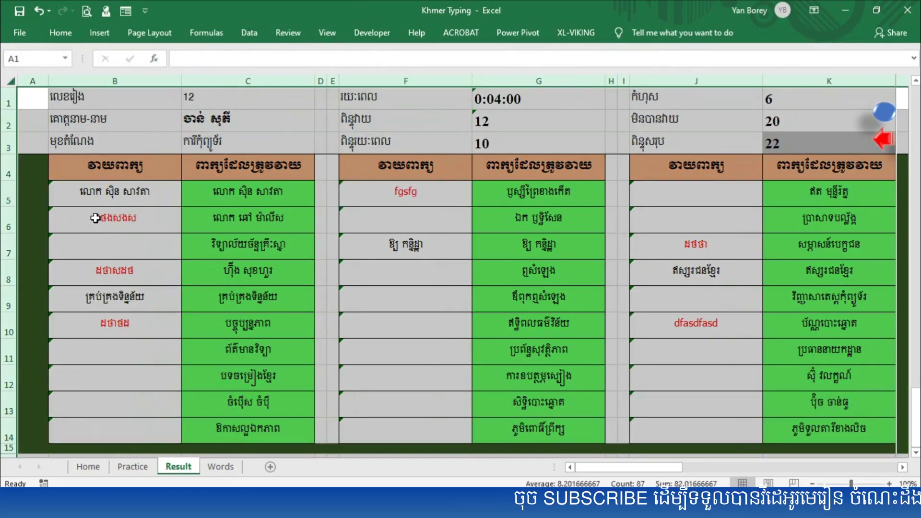
pyautogui.rightClick(95, 218)
pyautogui.click(139, 359)
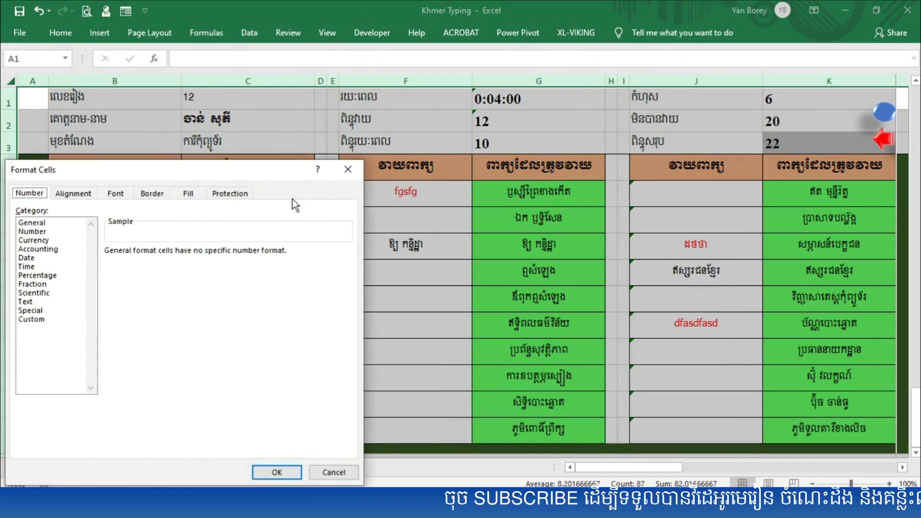
pyautogui.click(229, 194)
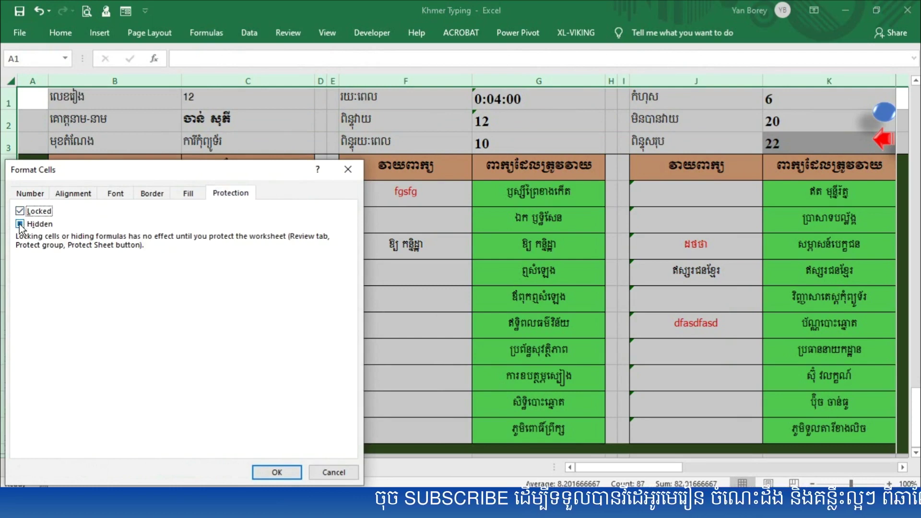
pyautogui.click(277, 472)
pyautogui.click(384, 352)
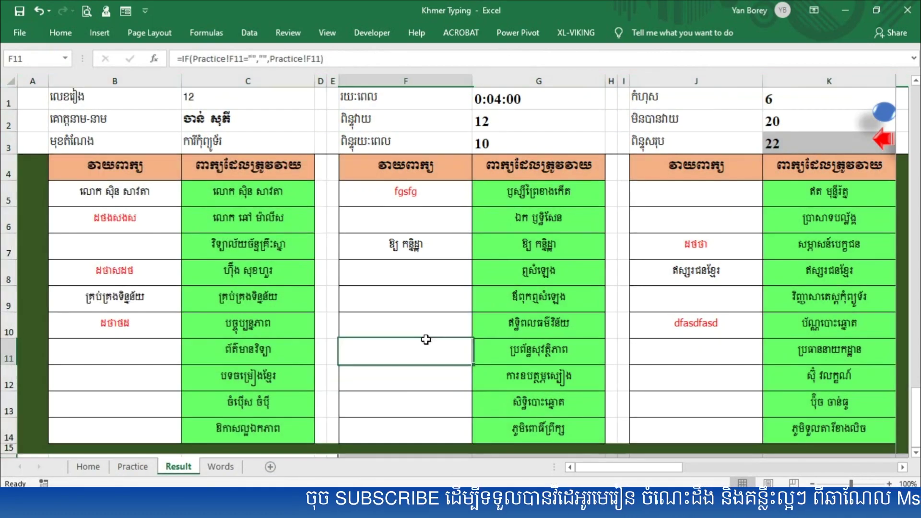
# - Protect the Result sheet and confirm that edits to C4 and F5 are refused
pyautogui.click(288, 33)
pyautogui.click(538, 83)
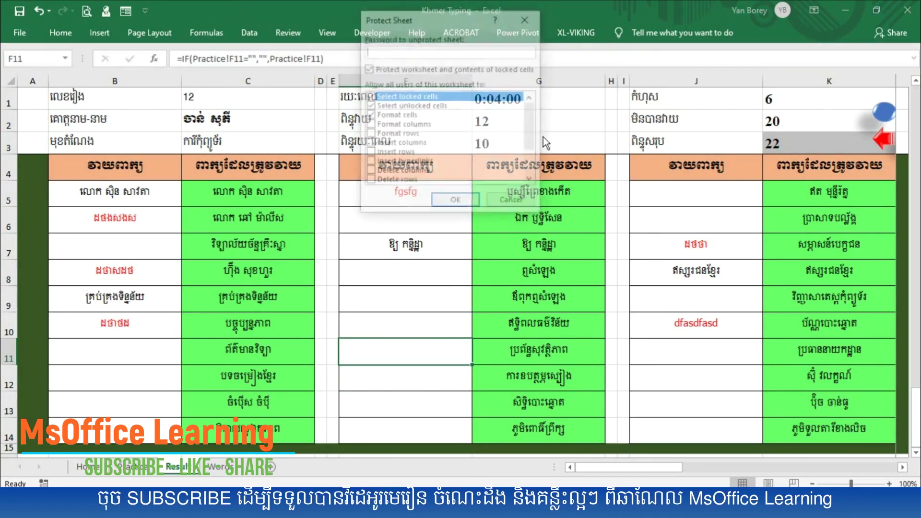
pyautogui.click(463, 199)
pyautogui.doubleClick(288, 168)
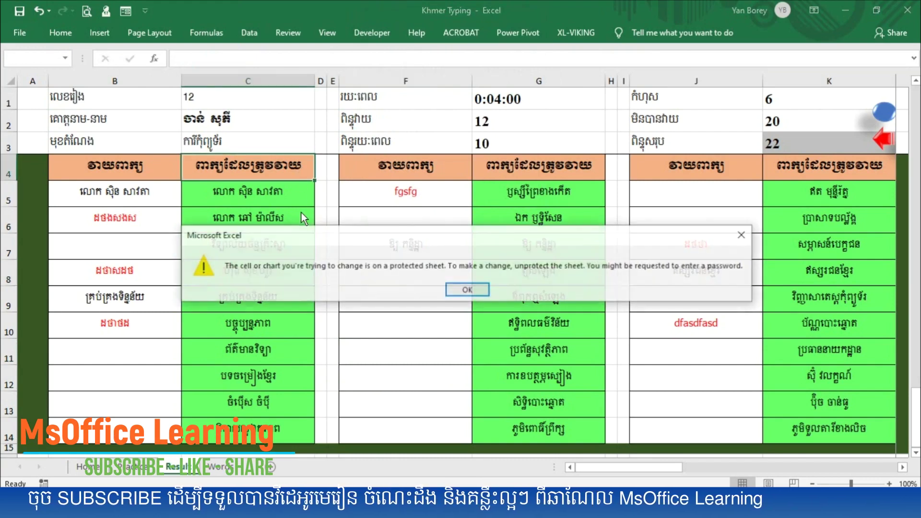
pyautogui.click(468, 290)
pyautogui.doubleClick(405, 192)
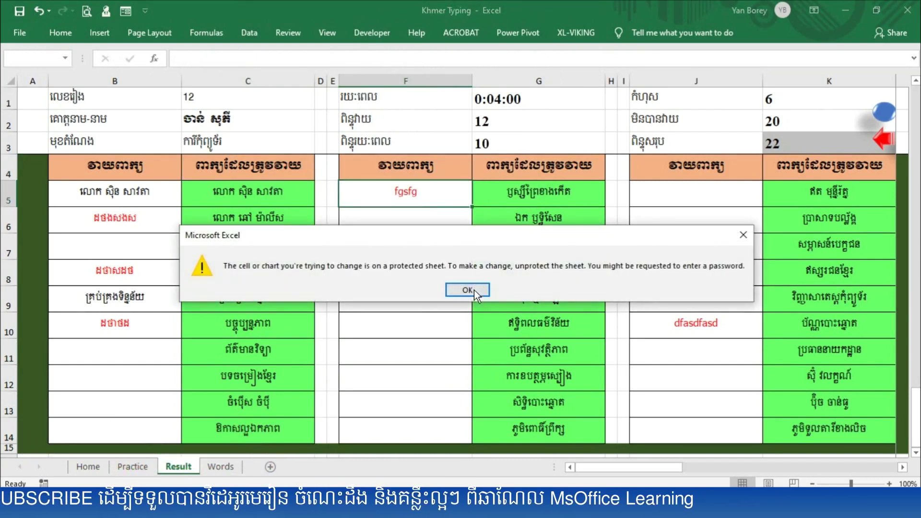
pyautogui.click(468, 290)
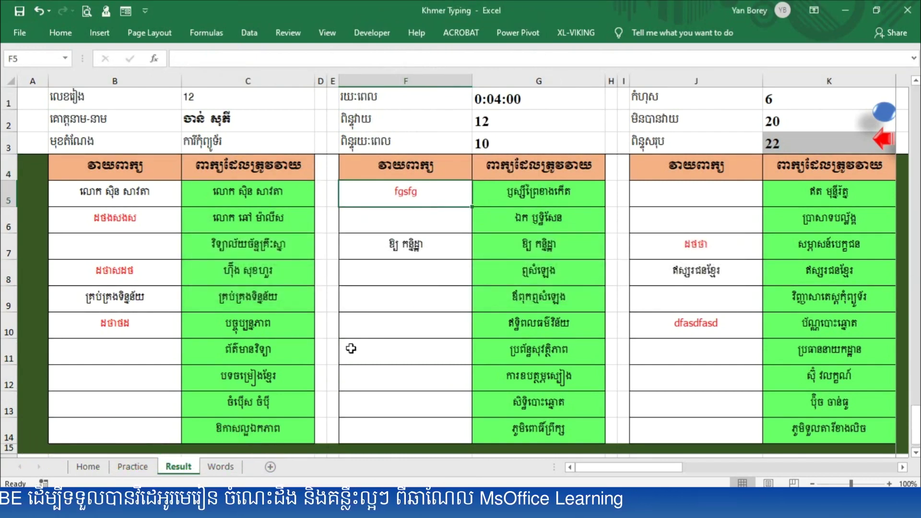
# - On the Practice sheet, position and size the purple timer over the 10:24:00 clock in J1
pyautogui.click(140, 467)
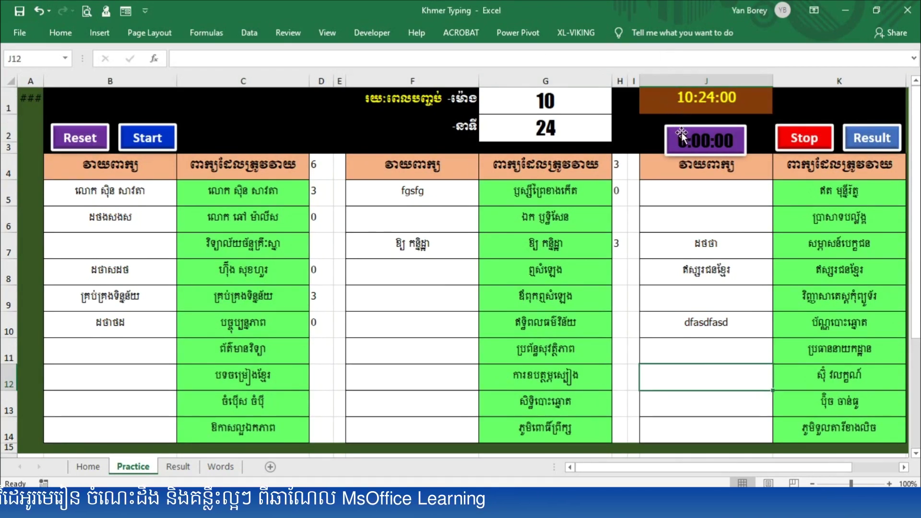
pyautogui.moveTo(678, 137); pyautogui.dragTo(674, 99)
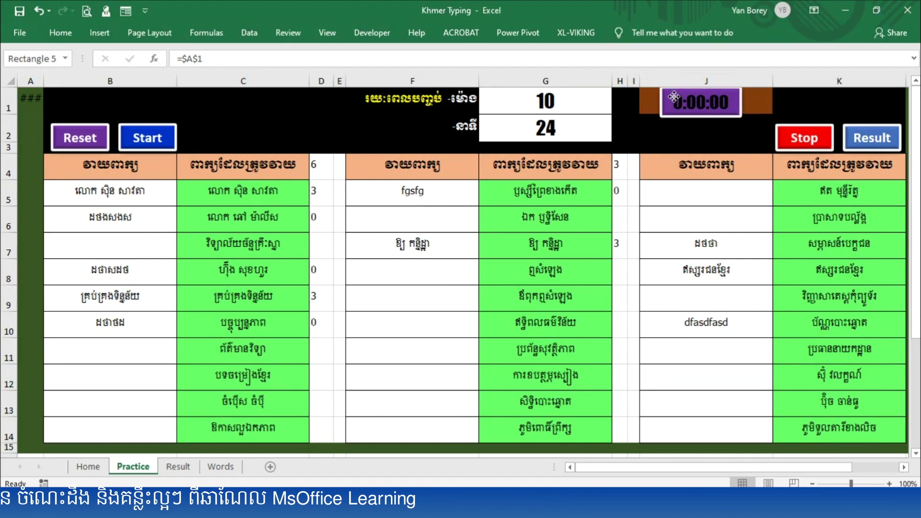
pyautogui.moveTo(741, 101); pyautogui.dragTo(767, 101)
pyautogui.moveTo(663, 103)
pyautogui.mouseDown()
pyautogui.moveTo(642, 102)
pyautogui.moveTo(681, 132)
pyautogui.mouseUp()
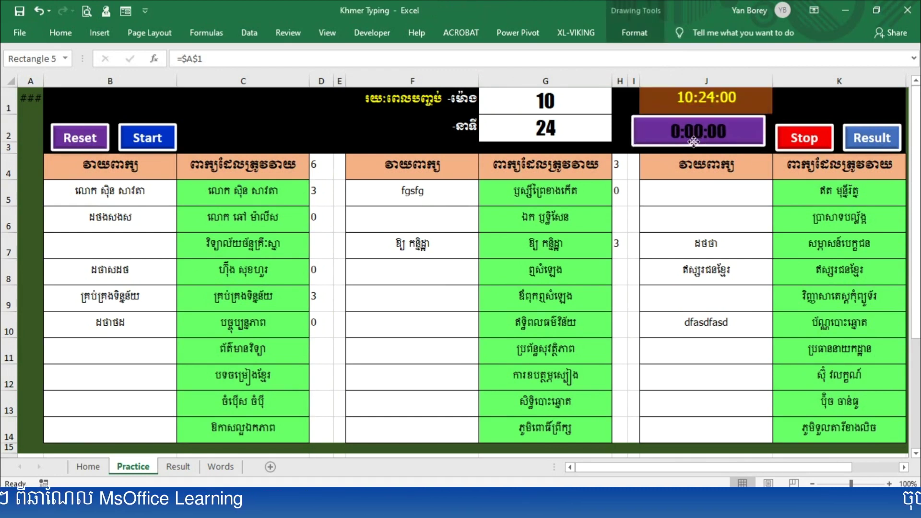
pyautogui.click(666, 177)
pyautogui.moveTo(721, 146); pyautogui.dragTo(722, 149)
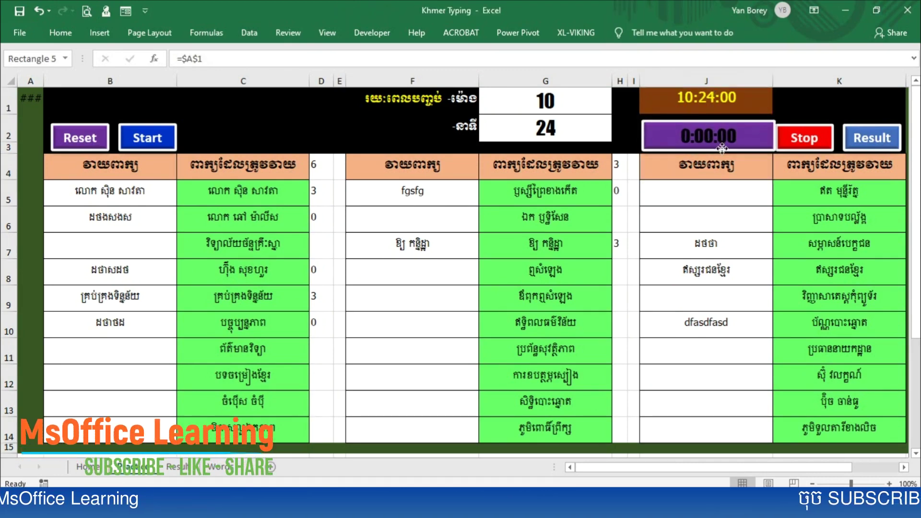
pyautogui.moveTo(722, 149); pyautogui.dragTo(694, 117)
pyautogui.click(693, 118)
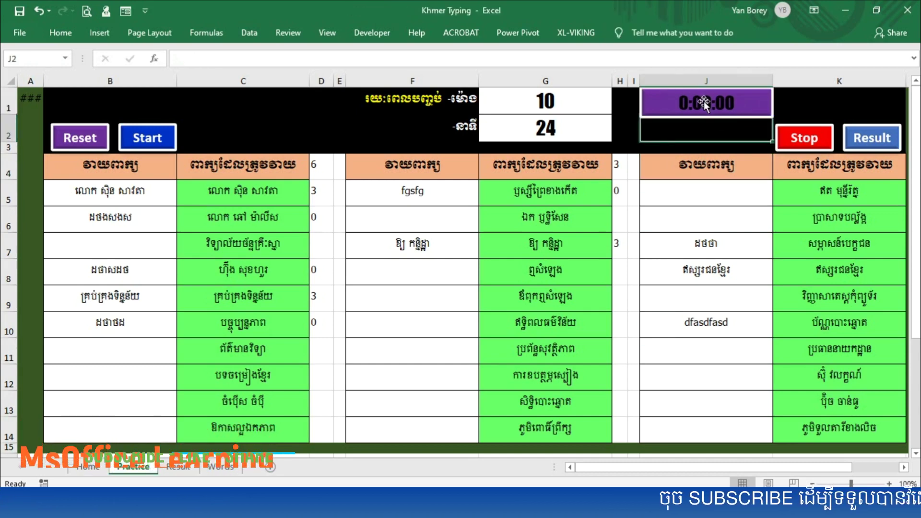
# - Give the timer yellow text fill and start the timer running
pyautogui.rightClick(707, 105)
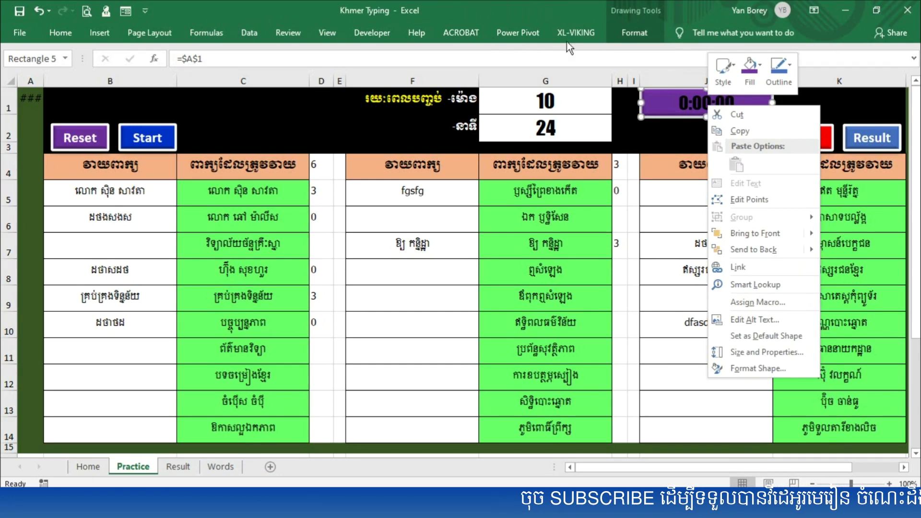
pyautogui.click(624, 30)
pyautogui.click(549, 55)
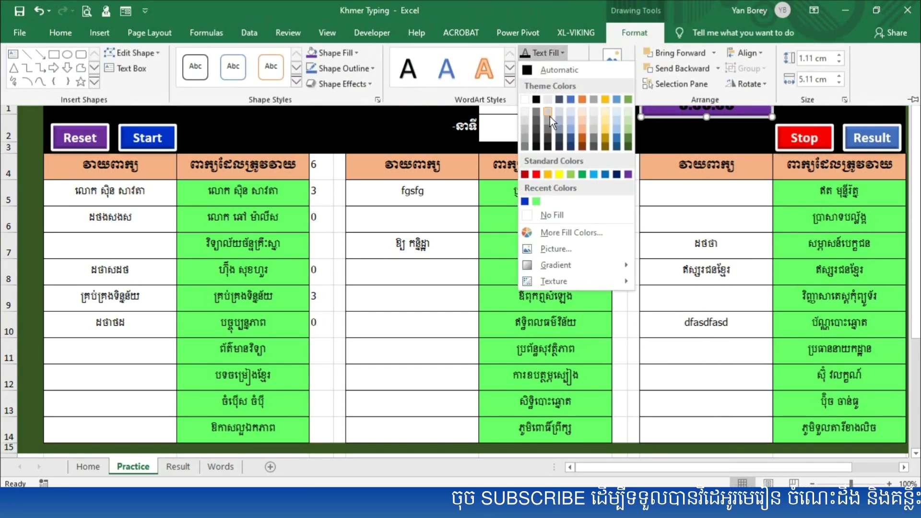
pyautogui.click(563, 176)
pyautogui.click(684, 217)
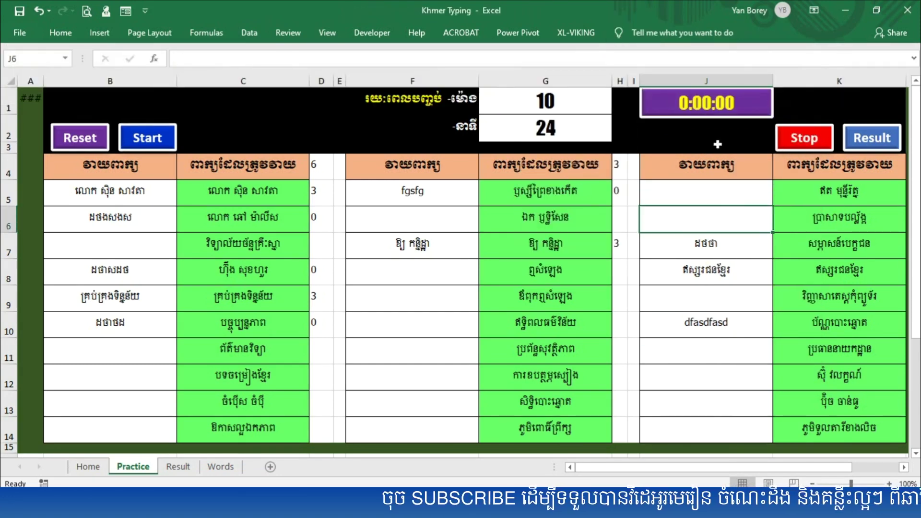
pyautogui.click(156, 144)
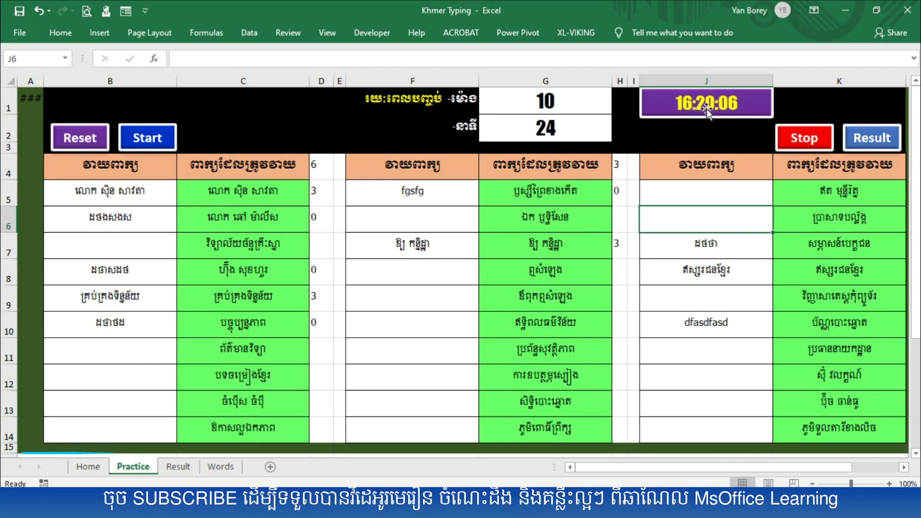
# - Set the Practice end time to 16 in G1 and 20 in G2
pyautogui.click(567, 104)
pyautogui.write('16')
pyautogui.click(553, 125)
pyautogui.write('2')
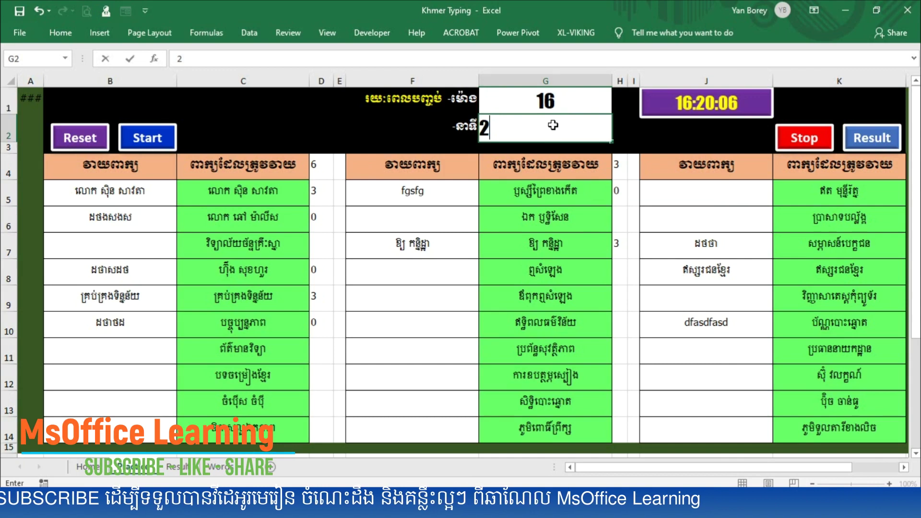
pyautogui.write('0')
pyautogui.press('Return')
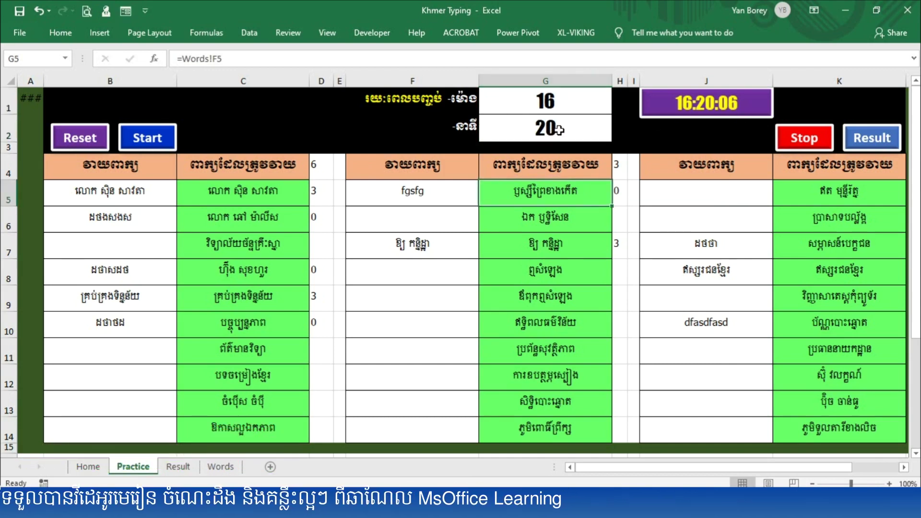
pyautogui.click(545, 218)
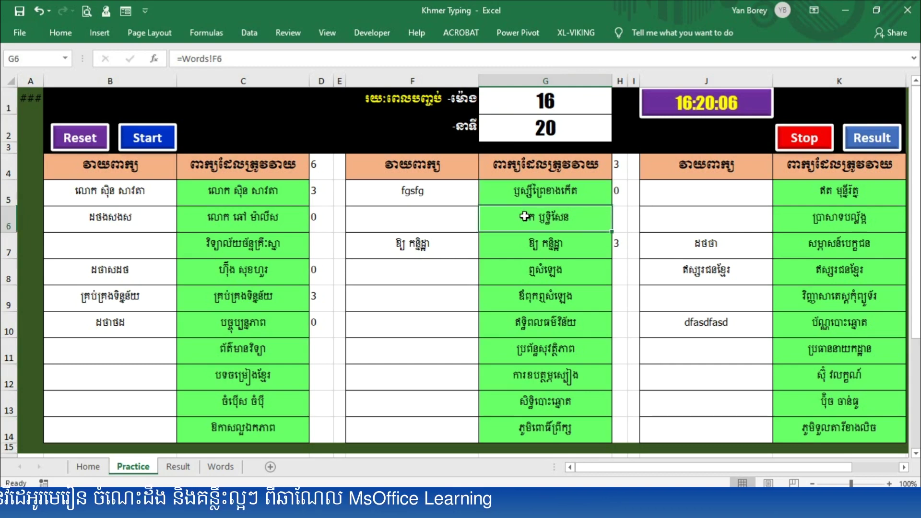
# - Collapse columns D, H and L to zero width so their scores disappear
pyautogui.moveTo(331, 81); pyautogui.dragTo(308, 83)
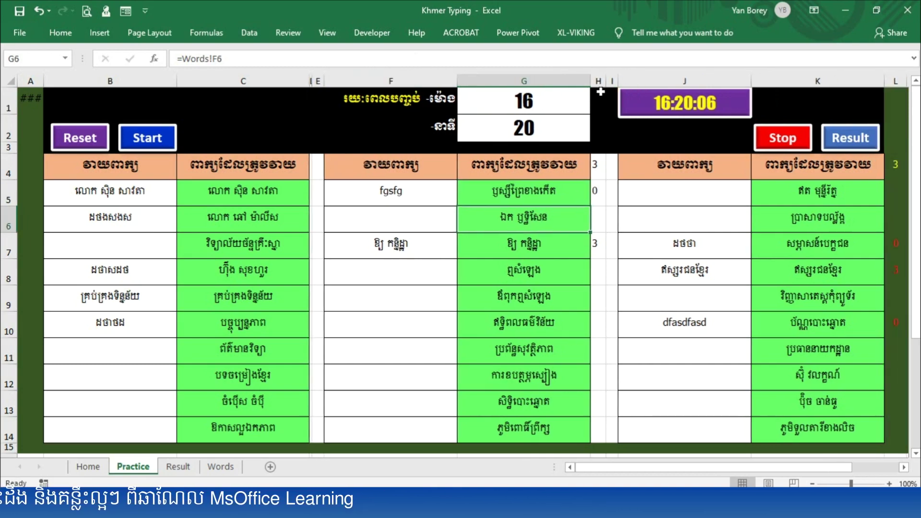
pyautogui.moveTo(605, 80); pyautogui.dragTo(591, 87)
pyautogui.moveTo(590, 86); pyautogui.dragTo(591, 87)
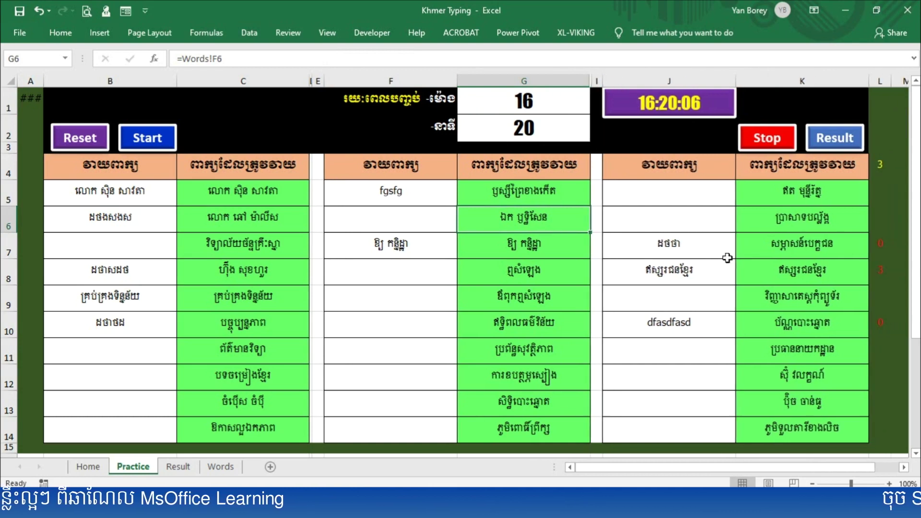
pyautogui.moveTo(889, 84); pyautogui.dragTo(869, 97)
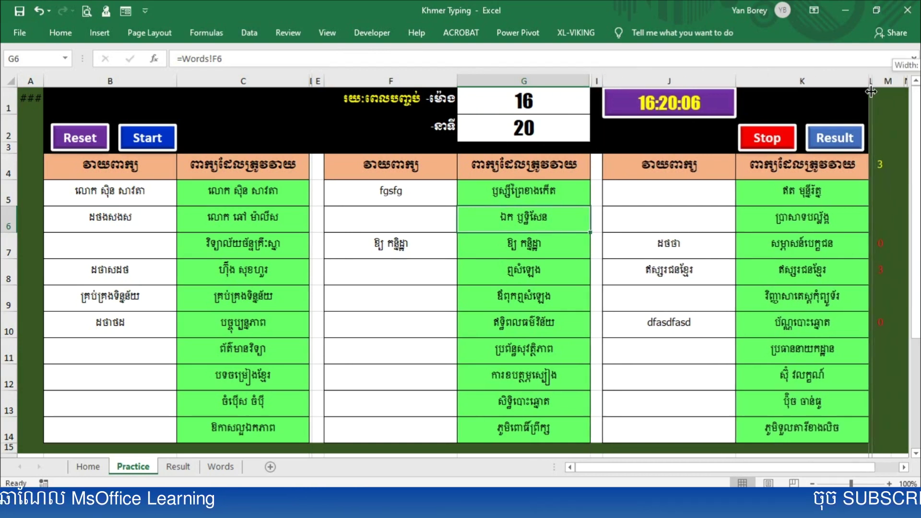
pyautogui.click(895, 448)
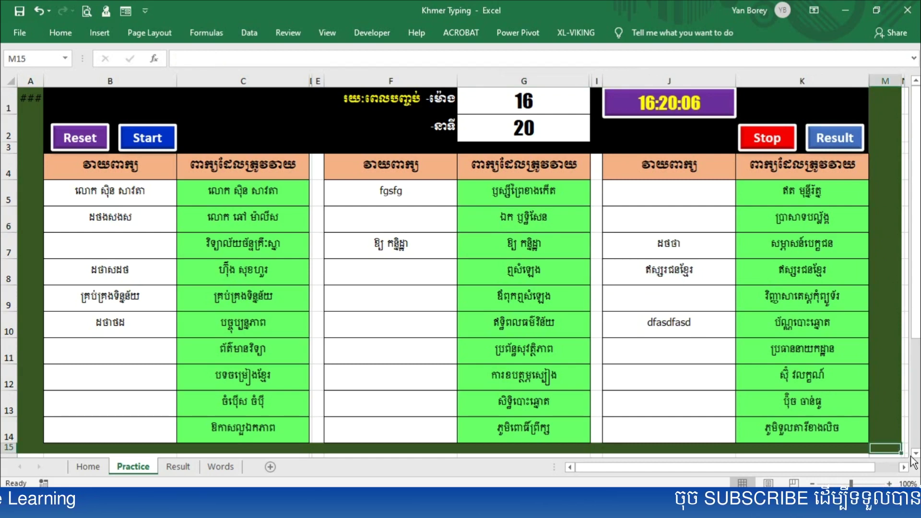
# - Freeze the panes on the Practice sheet
pyautogui.click(328, 32)
pyautogui.click(446, 67)
pyautogui.click(468, 108)
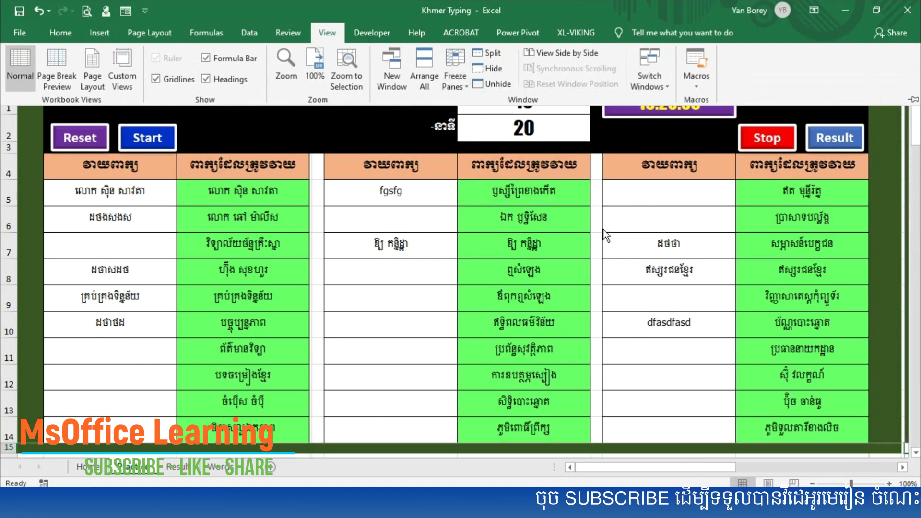
pyautogui.click(538, 331)
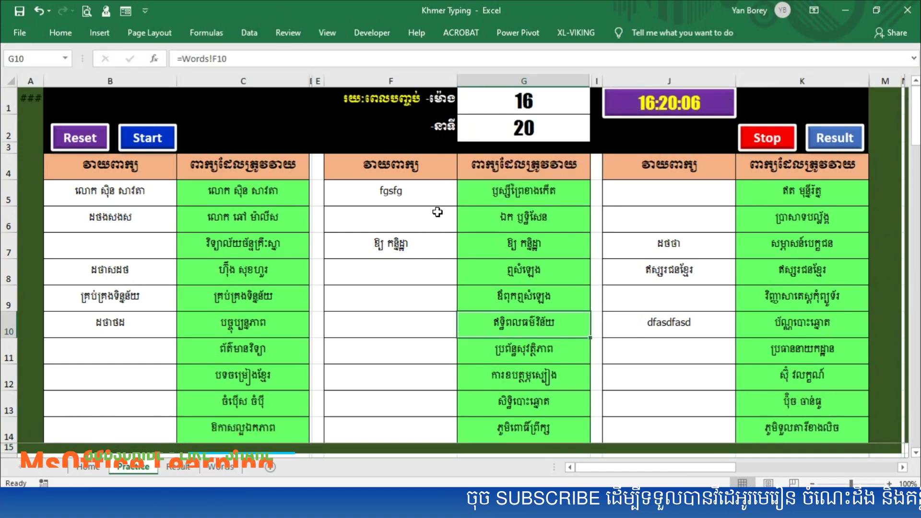
# - Protect the Practice sheet and replace fgsfg in F5 with the Khmer word from G5
pyautogui.click(286, 33)
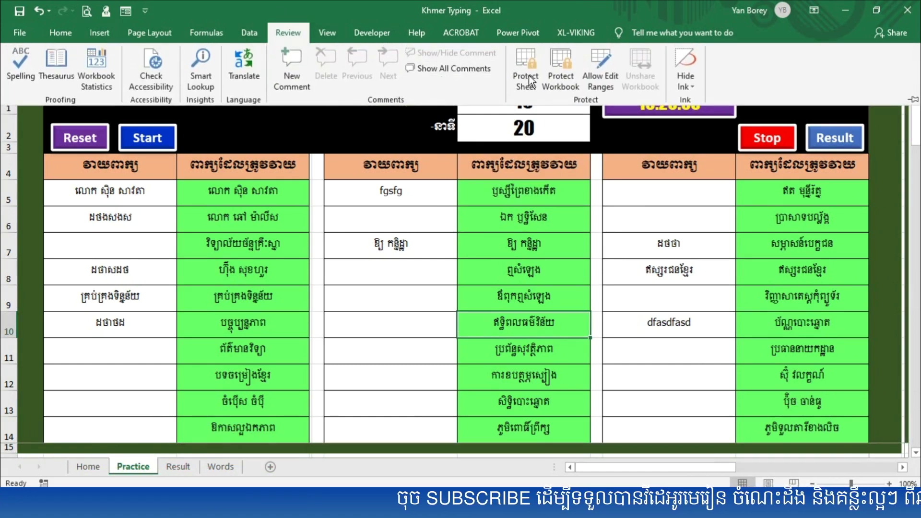
pyautogui.click(467, 72)
pyautogui.click(455, 202)
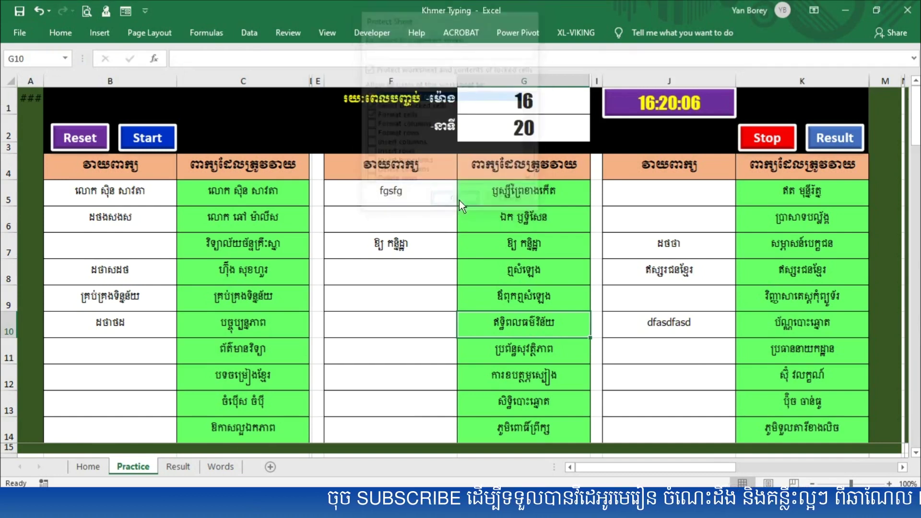
pyautogui.click(391, 203)
pyautogui.click(392, 209)
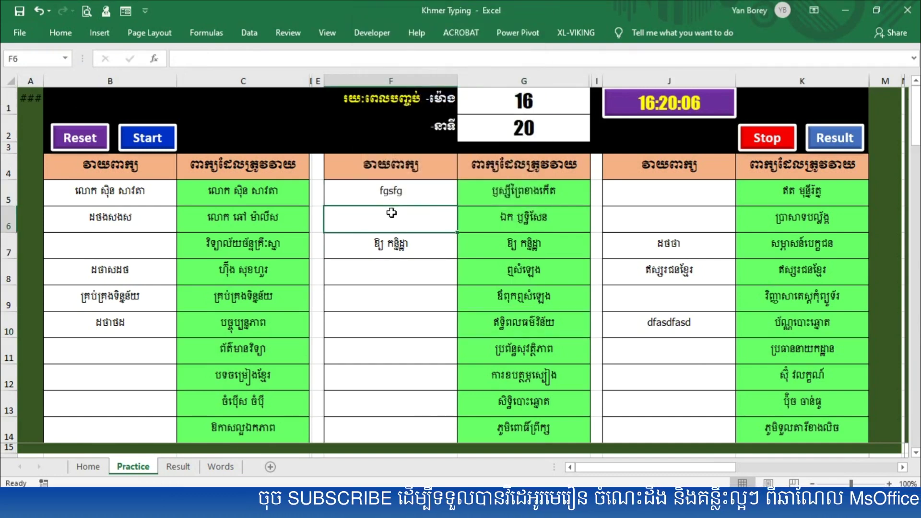
pyautogui.click(392, 196)
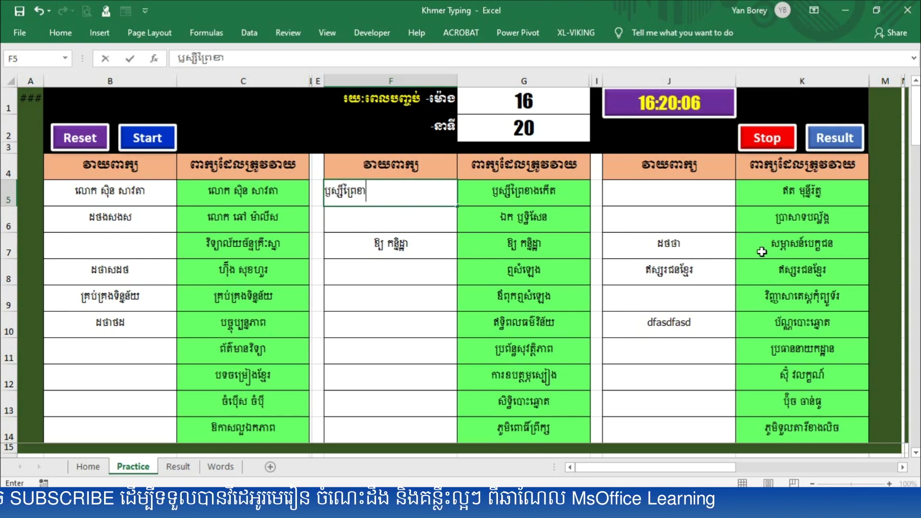
pyautogui.click(418, 349)
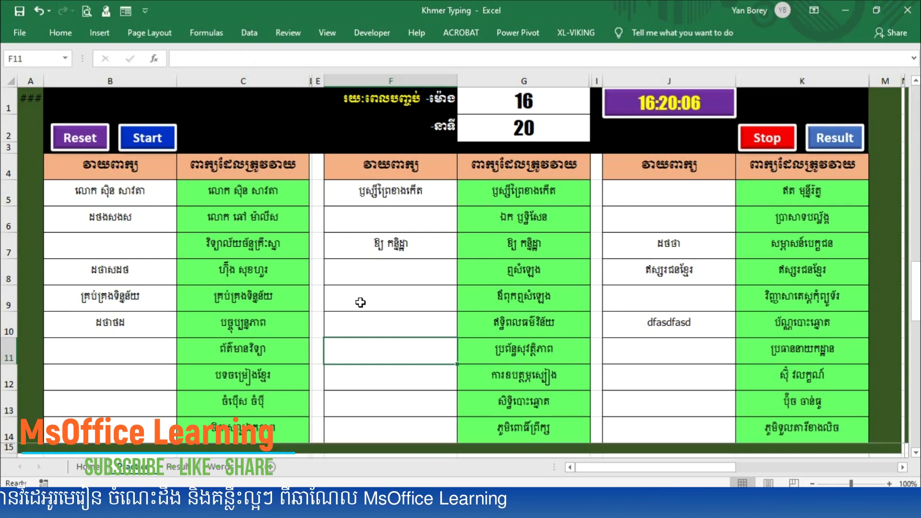
# - Protect the Home sheet and confirm the locked label cell C11 refuses edits
pyautogui.hotkey('ctrl', 'pageup')
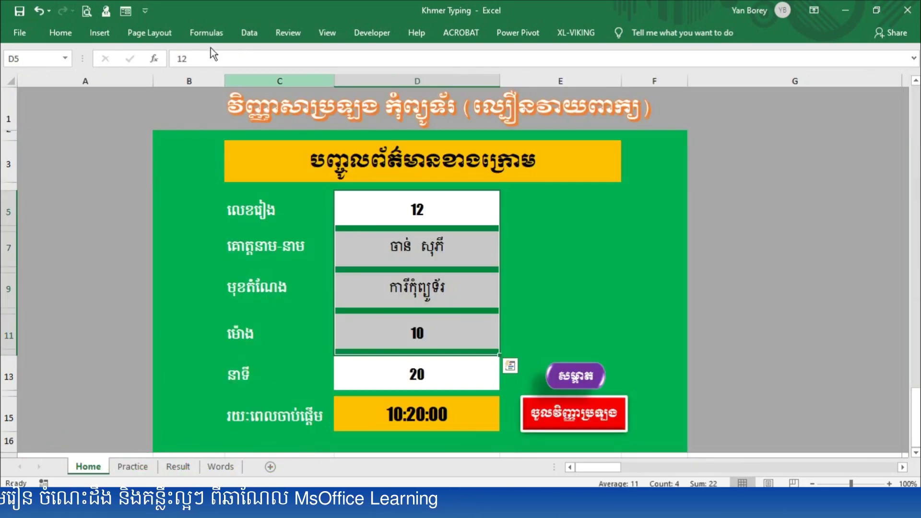
pyautogui.click(278, 29)
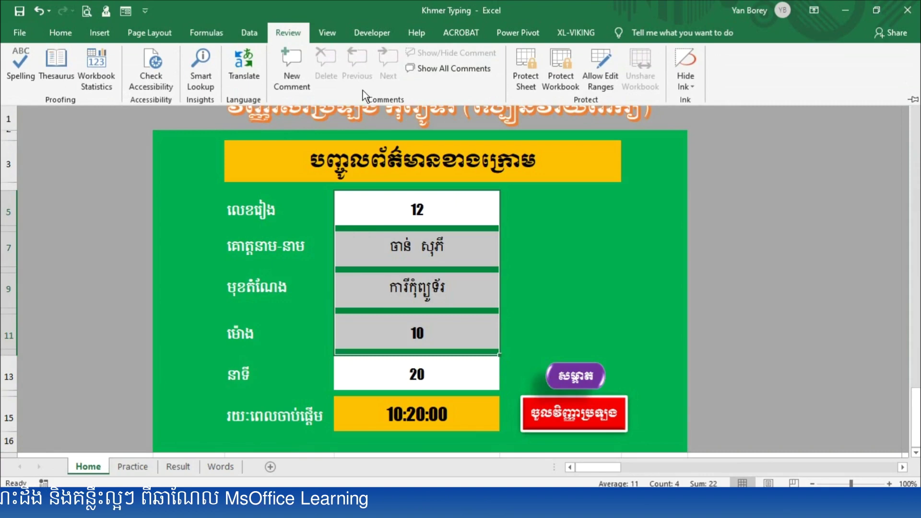
pyautogui.click(523, 84)
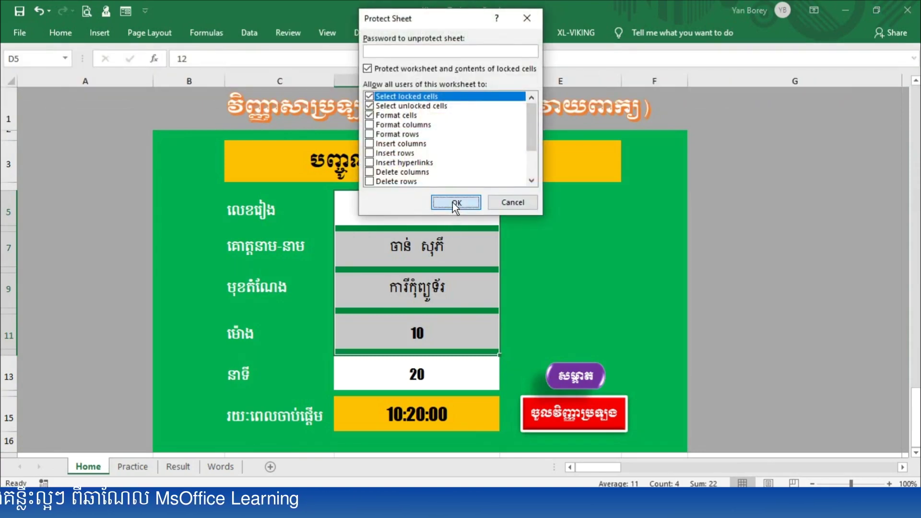
pyautogui.click(454, 202)
pyautogui.click(577, 251)
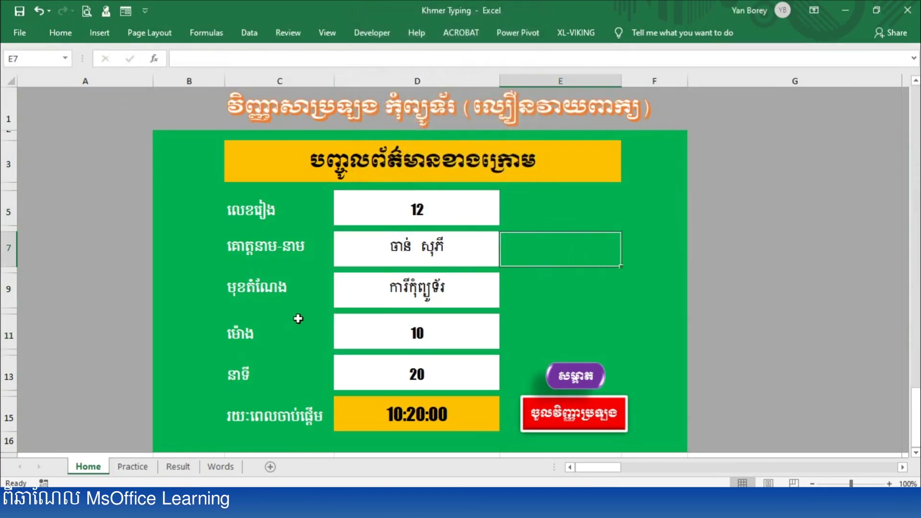
pyautogui.doubleClick(297, 319)
pyautogui.click(462, 287)
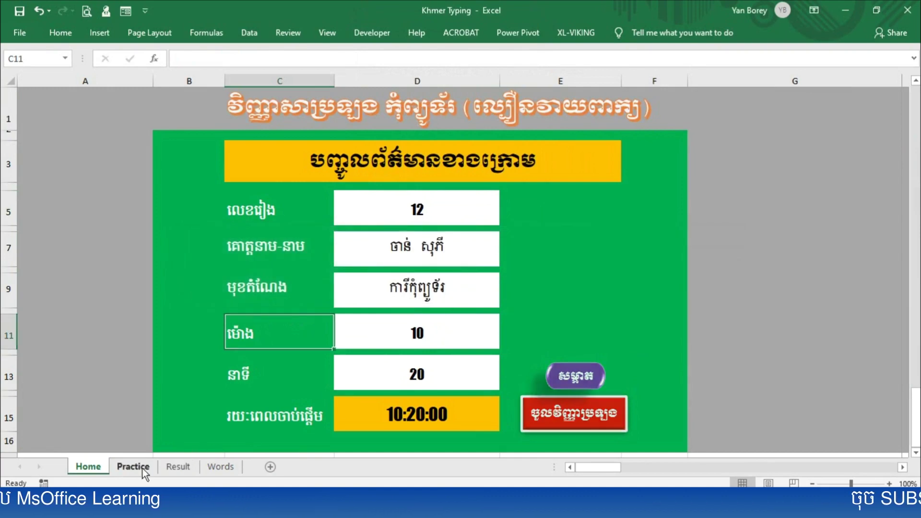
# - Move through Practice and Result to the Words sheet and bring up formatting options for the A1 date
pyautogui.click(140, 468)
pyautogui.click(179, 466)
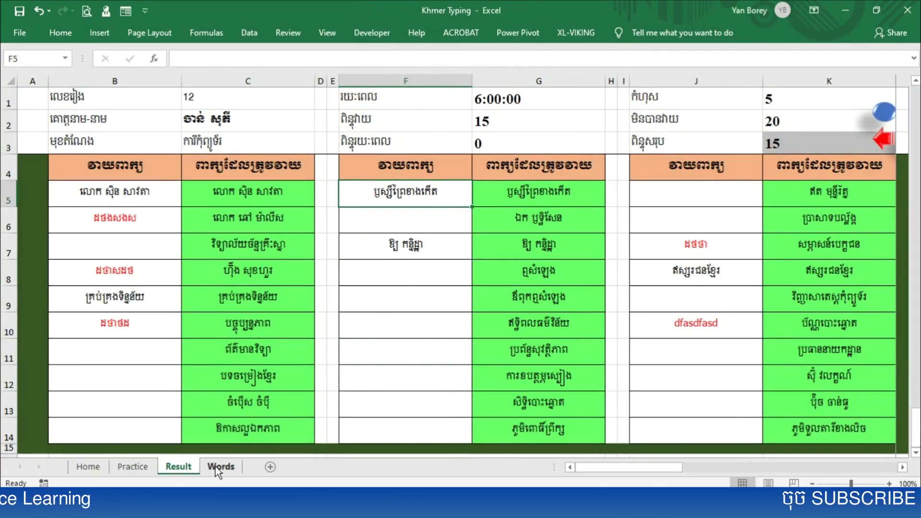
pyautogui.click(218, 467)
pyautogui.click(337, 244)
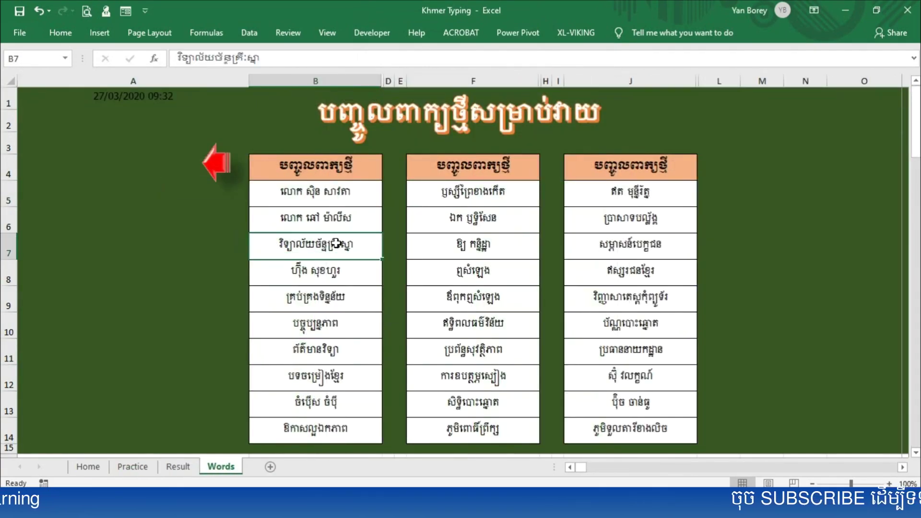
pyautogui.click(290, 155)
pyautogui.click(139, 98)
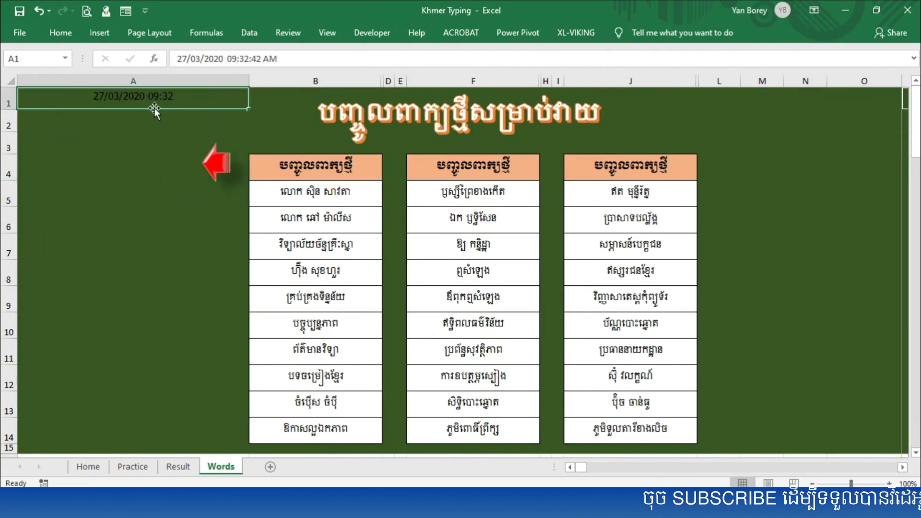
pyautogui.rightClick(148, 103)
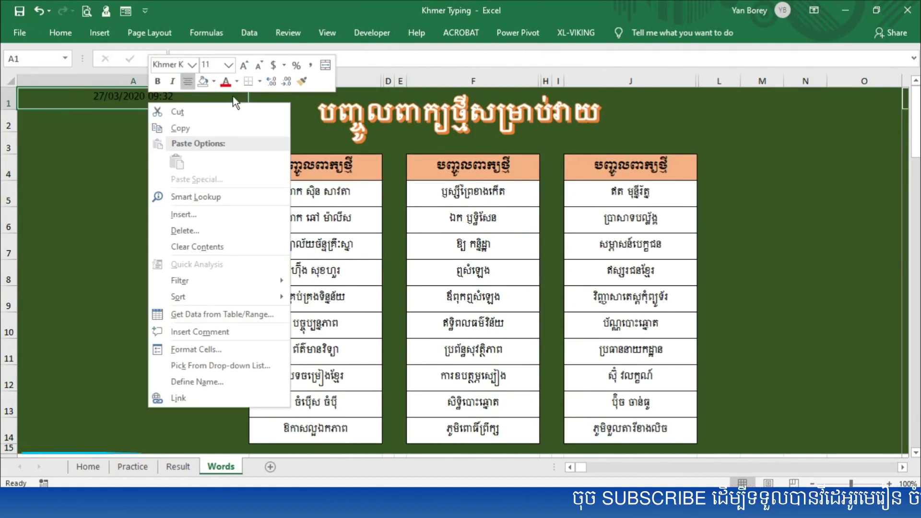
# - Colour the A1 date dark green to match the background and confirm its cell protection settings
pyautogui.click(237, 82)
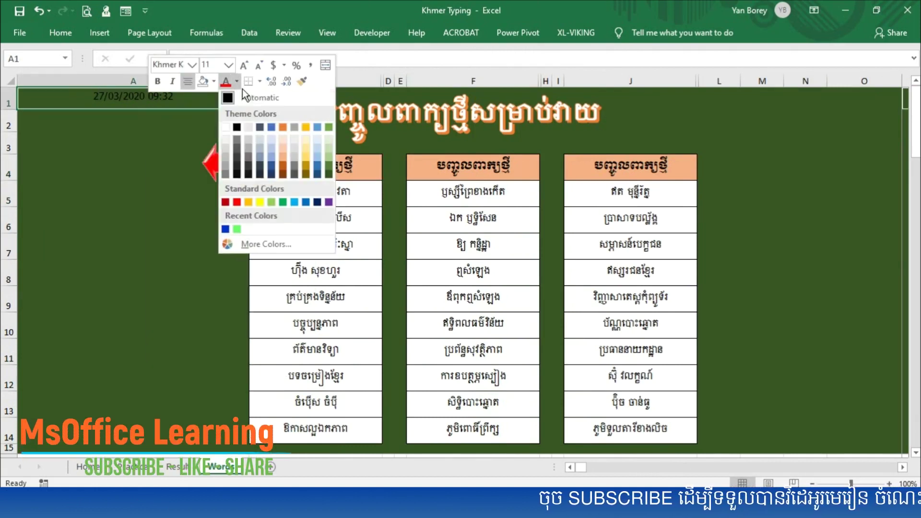
pyautogui.click(327, 175)
pyautogui.click(235, 190)
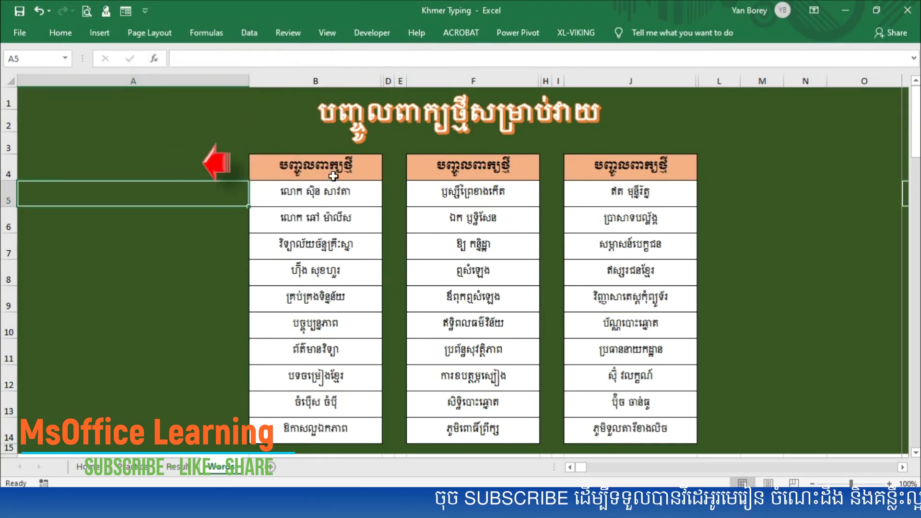
pyautogui.click(207, 95)
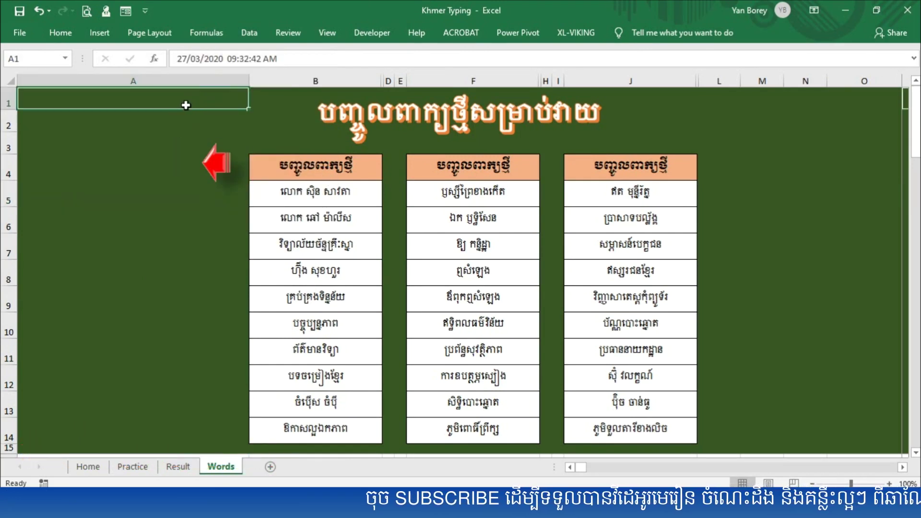
pyautogui.rightClick(185, 105)
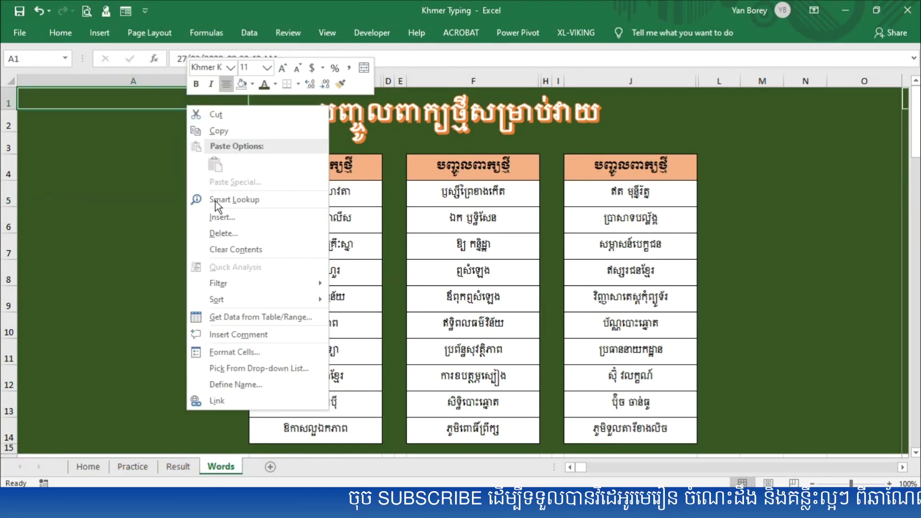
pyautogui.click(235, 353)
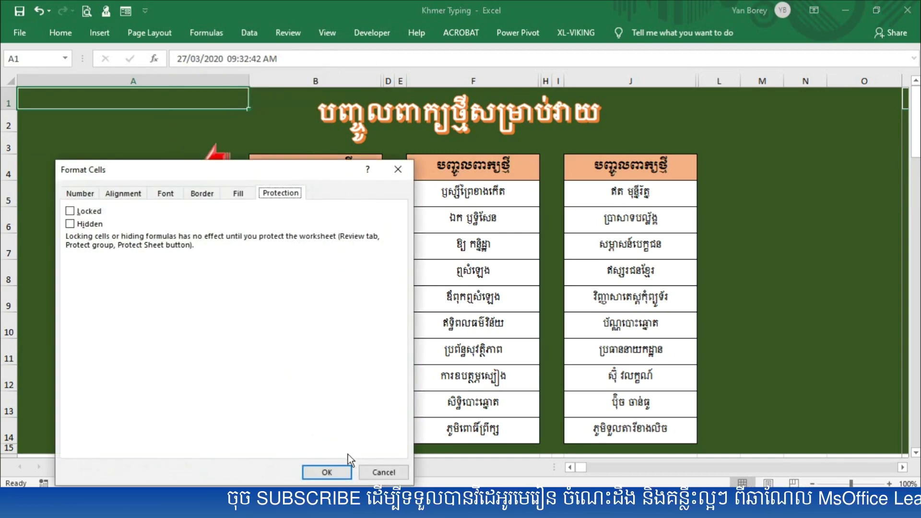
pyautogui.click(331, 473)
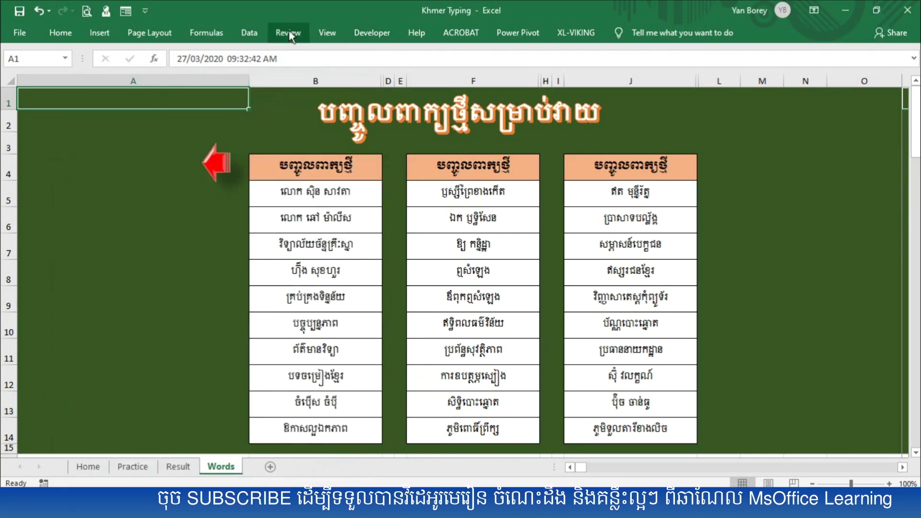
# - Protect the Words sheet, then go back to the Practice sheet
pyautogui.click(290, 33)
pyautogui.click(525, 60)
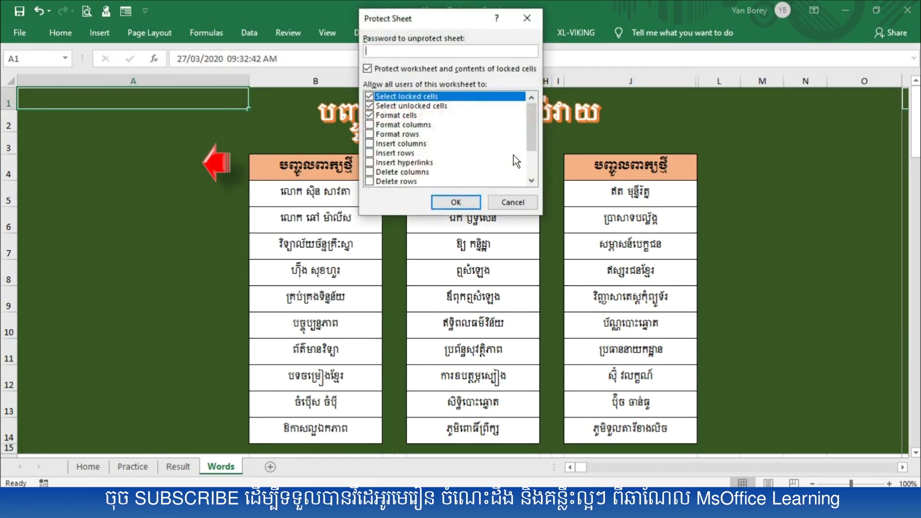
pyautogui.click(454, 202)
pyautogui.click(429, 252)
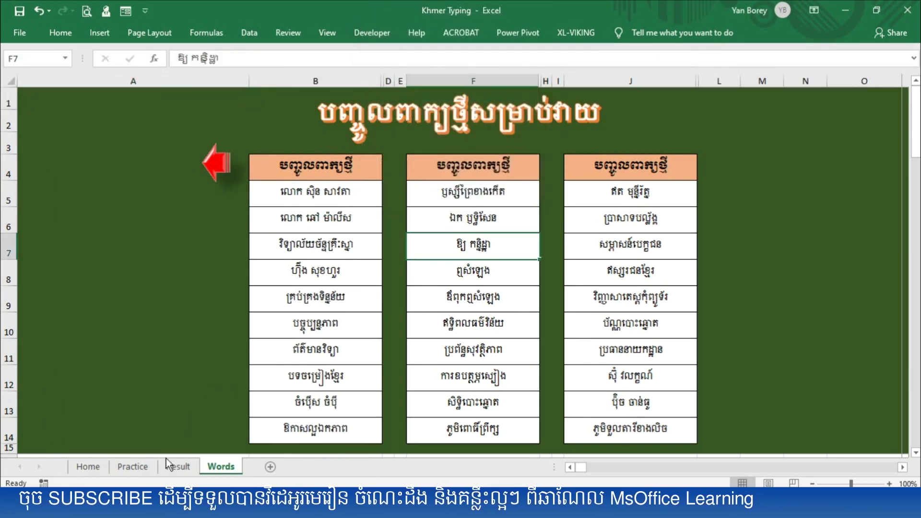
pyautogui.click(133, 467)
# - Start and stop the practice timer, view the test results, then return to Practice
pyautogui.click(153, 142)
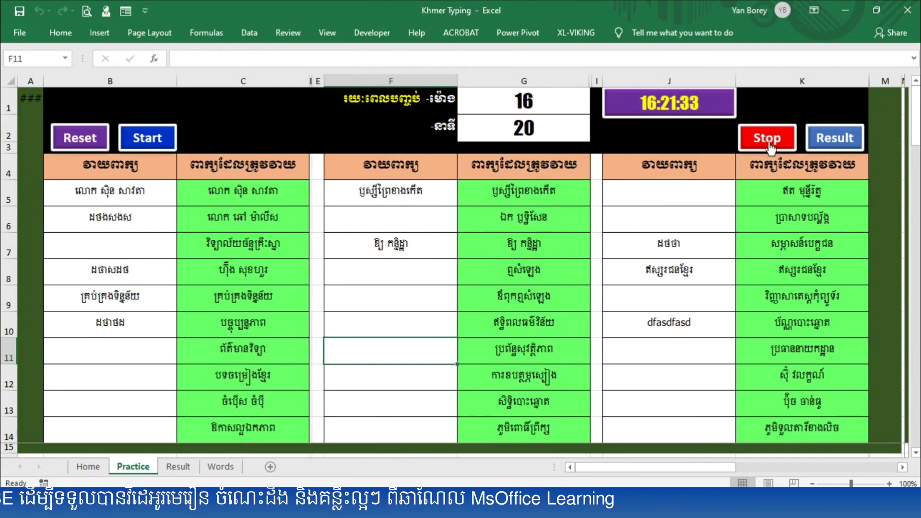
pyautogui.click(81, 139)
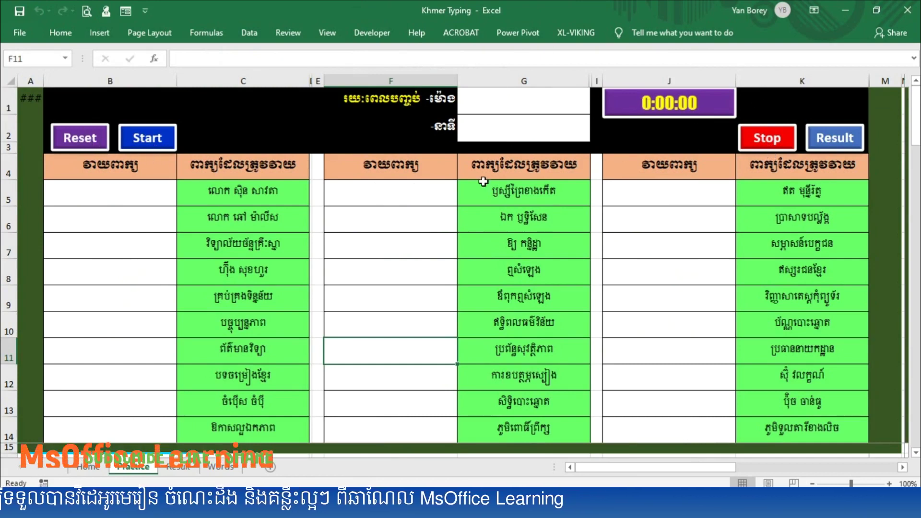
pyautogui.click(828, 137)
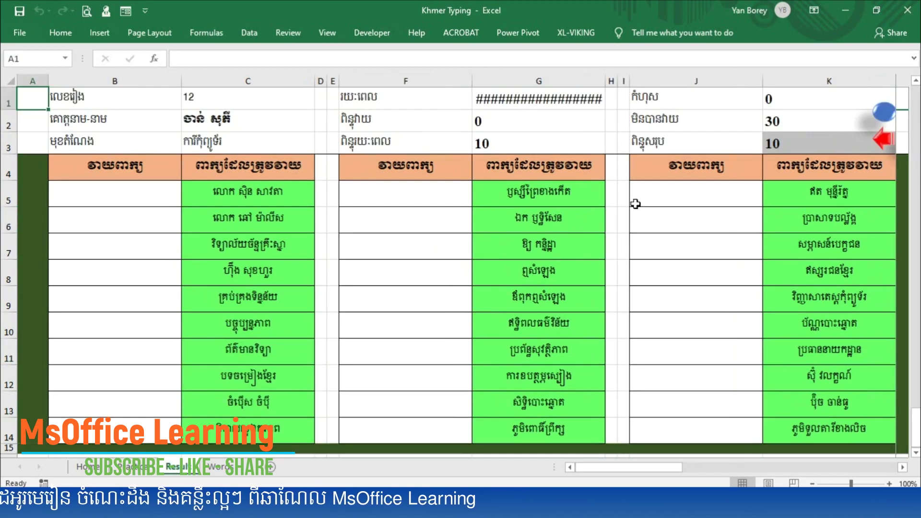
pyautogui.click(559, 103)
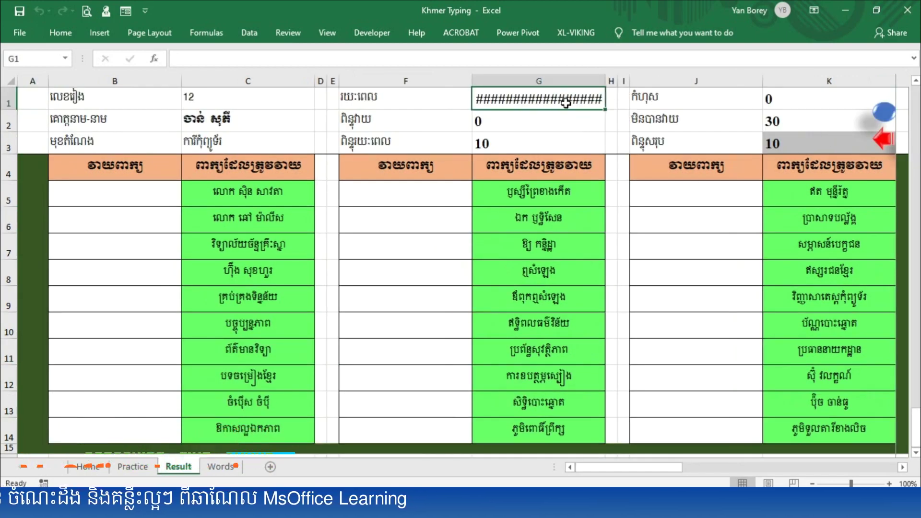
pyautogui.click(134, 466)
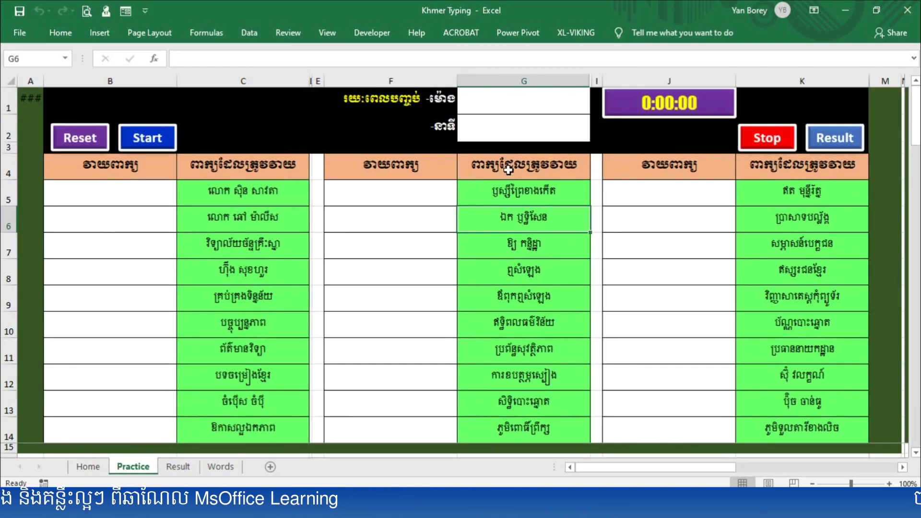
# - Enter 14 hours and 34 minutes as the end time, check Result shows 4:14:00, then return Home
pyautogui.click(481, 113)
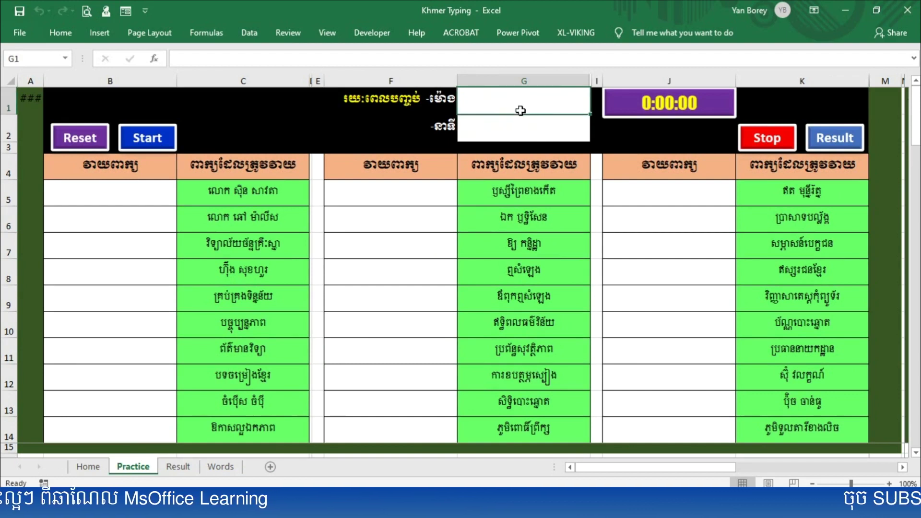
pyautogui.write('៣')
pyautogui.click(515, 126)
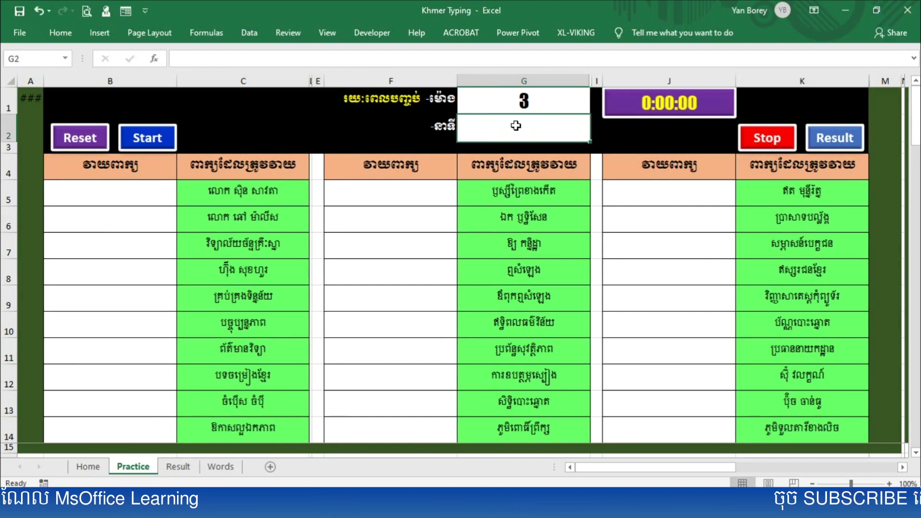
pyautogui.write('៣៤')
pyautogui.click(510, 162)
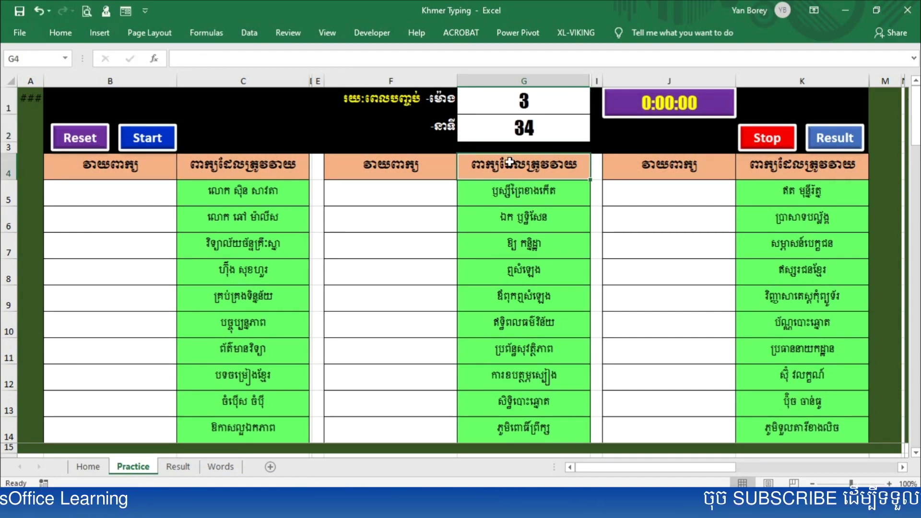
pyautogui.click(510, 106)
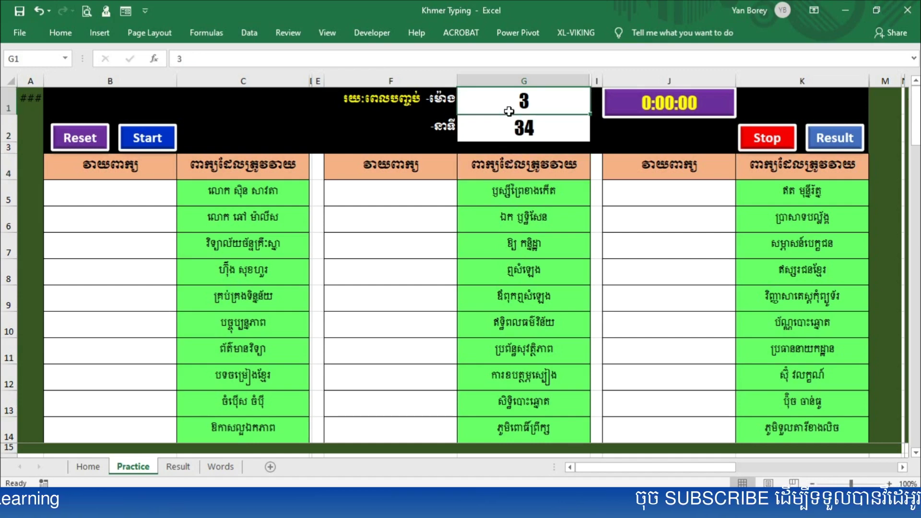
pyautogui.write('១៤')
pyautogui.click(509, 182)
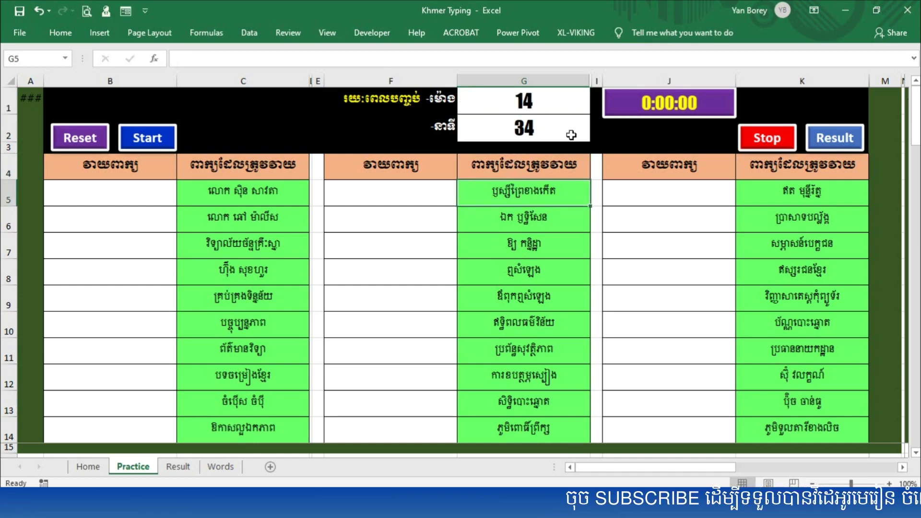
pyautogui.click(178, 467)
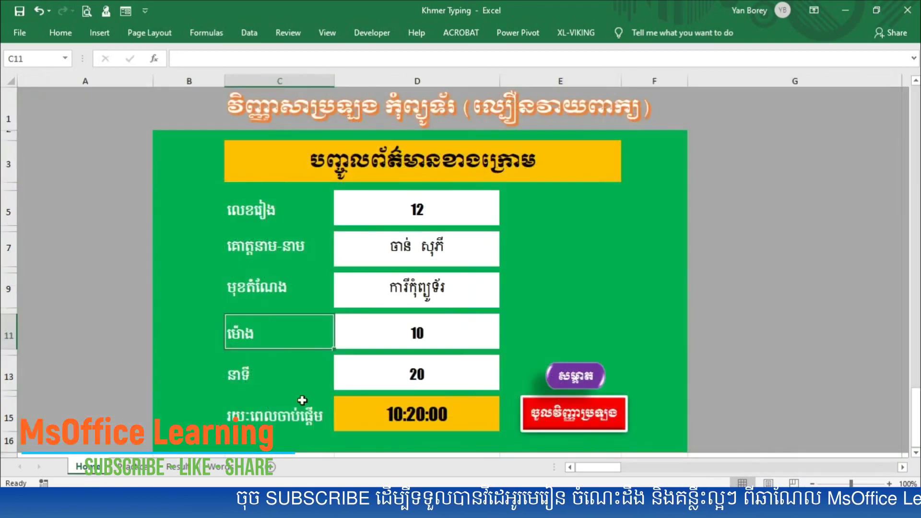
pyautogui.click(82, 467)
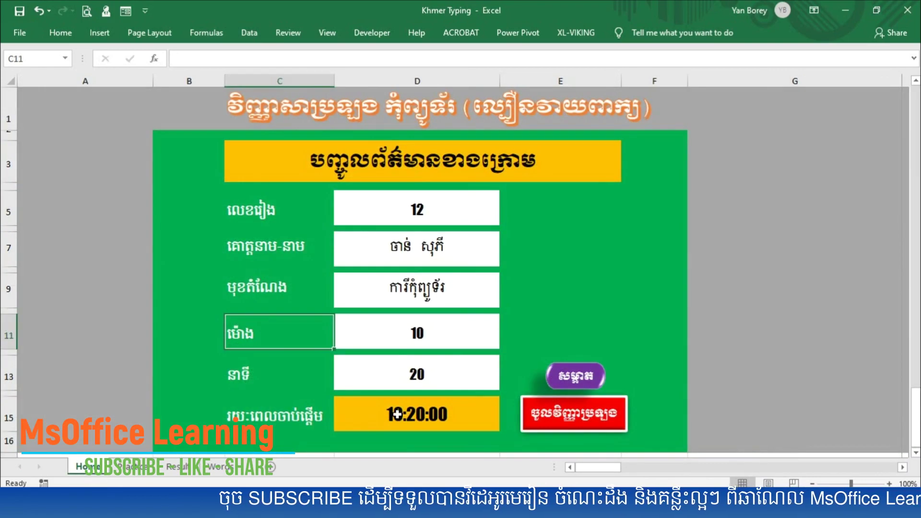
# - Dismiss the protected-cell warning and enter 14 in D11 and 0 in D13 as the start time
pyautogui.click(397, 415)
pyautogui.doubleClick(488, 405)
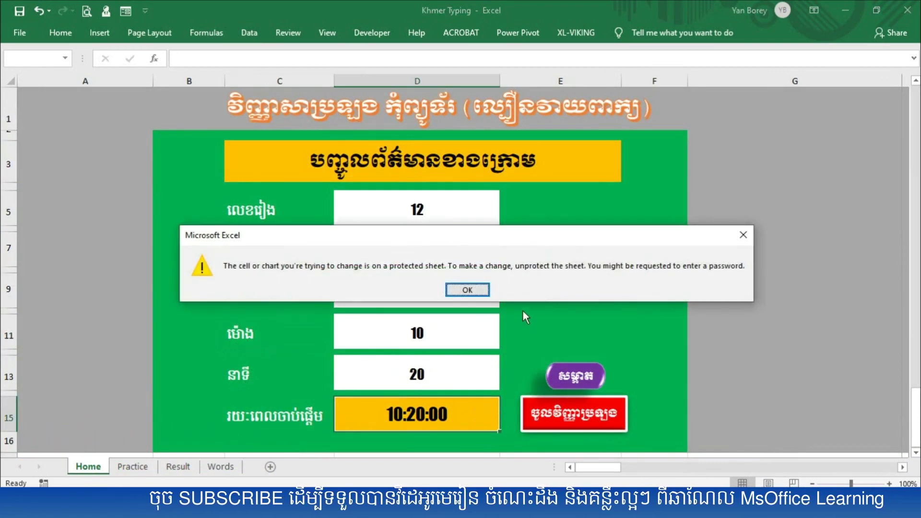
pyautogui.click(468, 290)
pyautogui.click(421, 335)
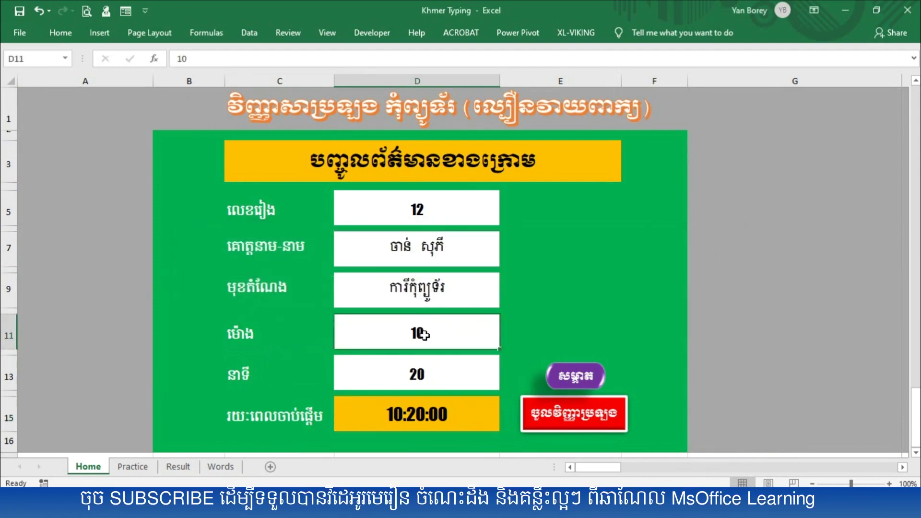
pyautogui.write('១៤')
pyautogui.click(409, 374)
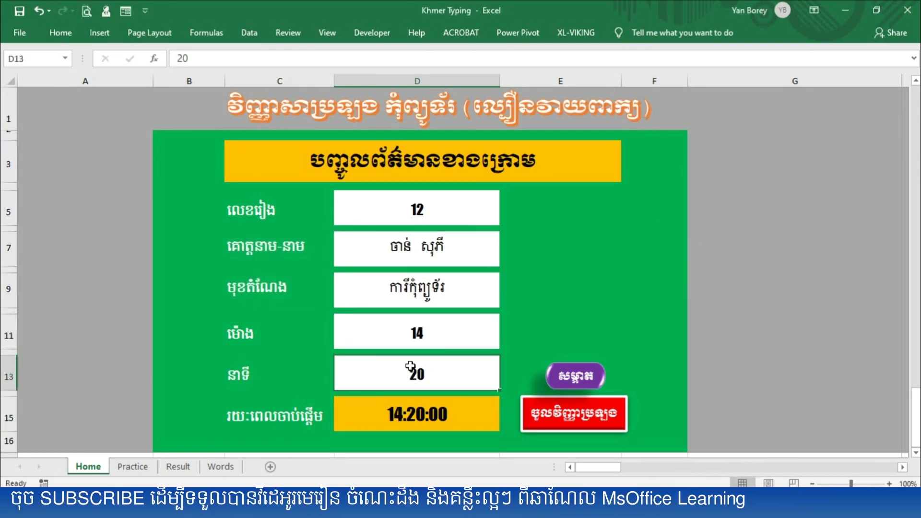
pyautogui.write('០០')
pyautogui.press('Return')
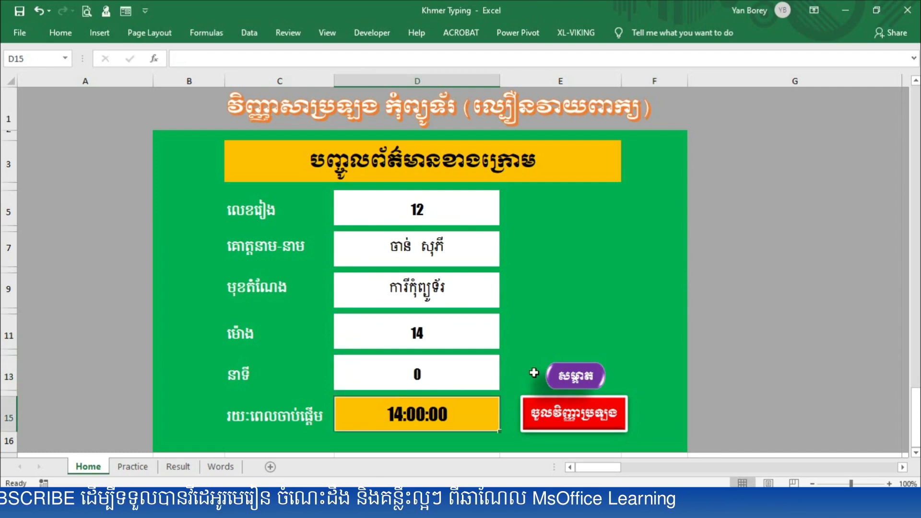
# - Check Result's 0:34:00 elapsed time and typed-word cells, view Words, then return to Home
pyautogui.click(183, 473)
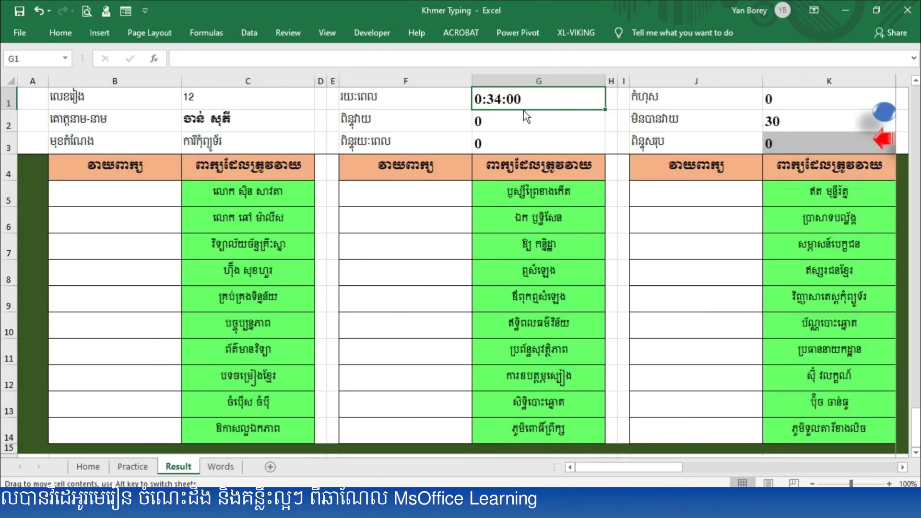
pyautogui.click(515, 142)
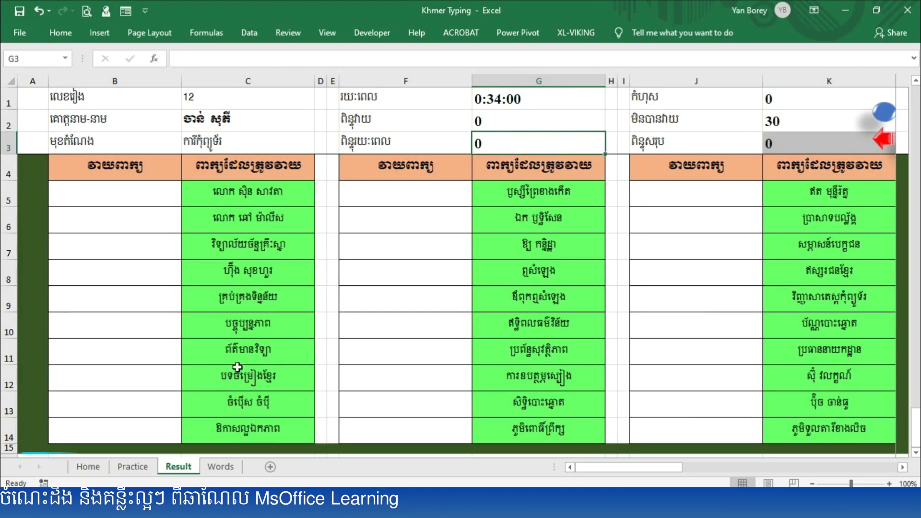
pyautogui.click(380, 331)
pyautogui.click(139, 244)
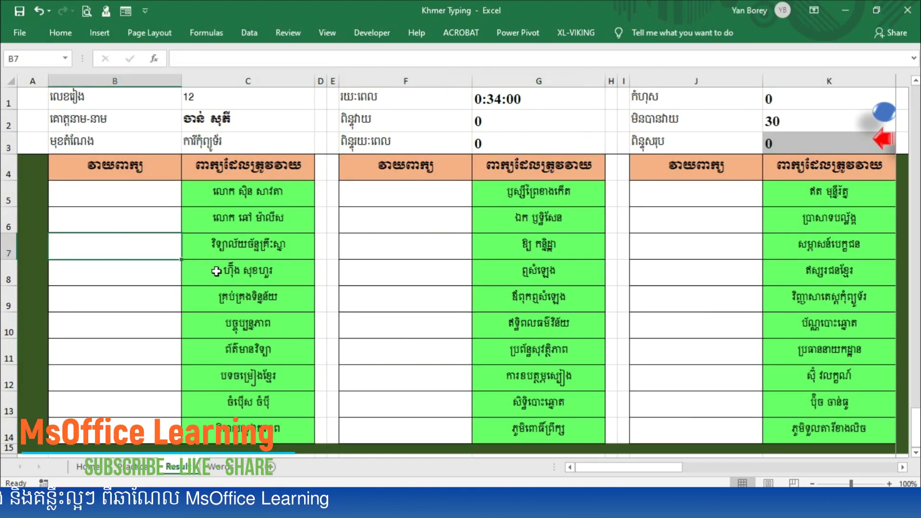
pyautogui.click(379, 327)
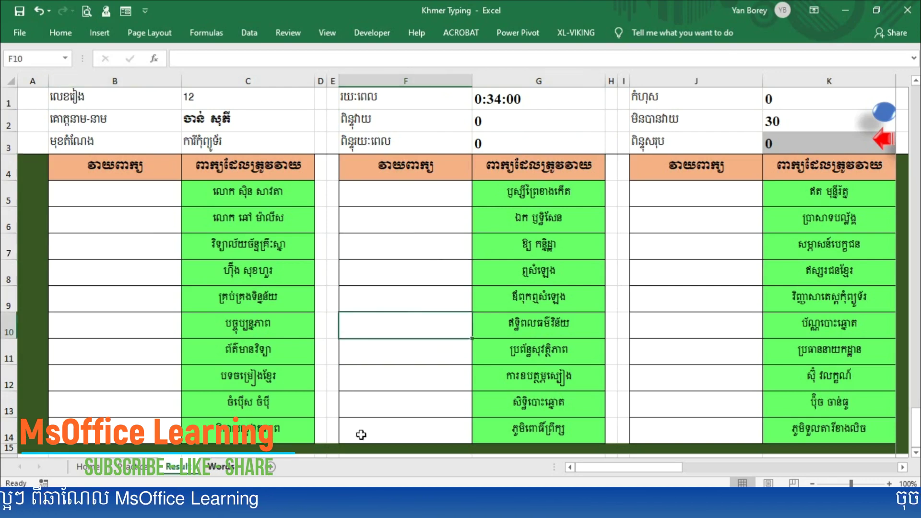
pyautogui.click(209, 466)
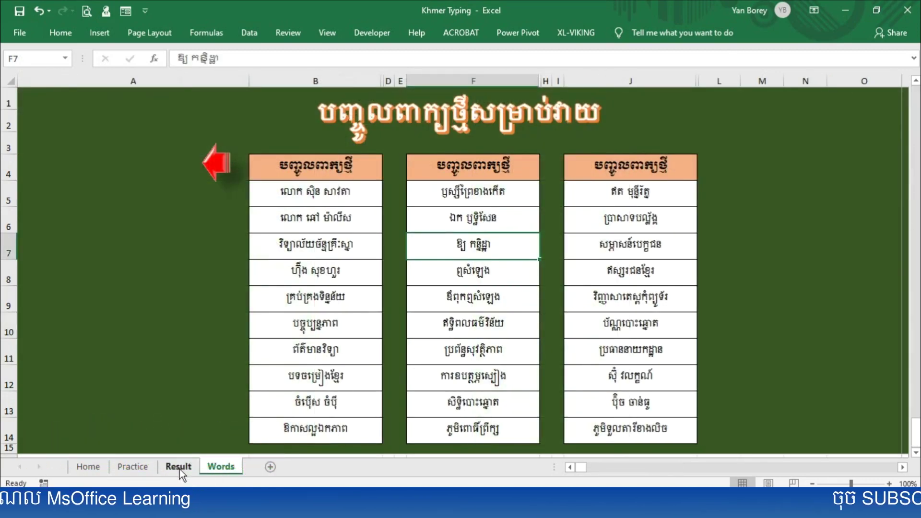
pyautogui.click(179, 468)
pyautogui.click(91, 468)
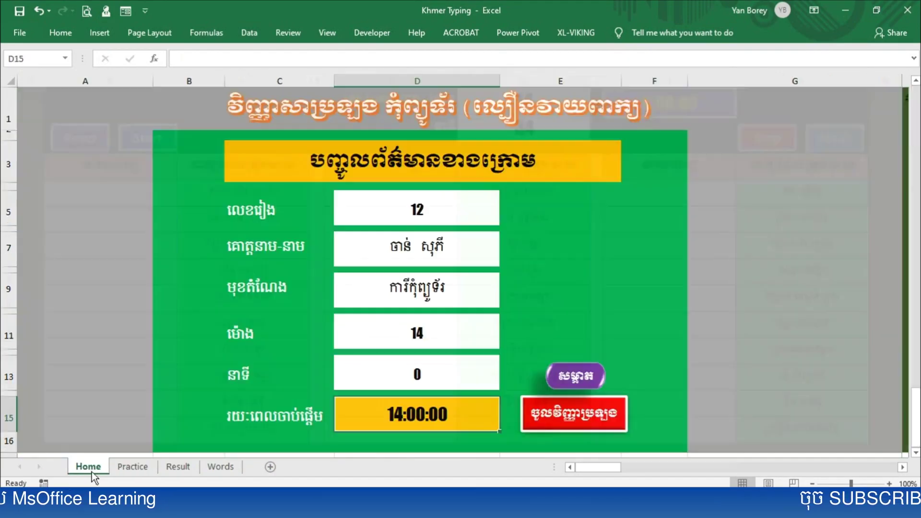
# - Clear all Home form entries with the purple button and check the Practice sheet
pyautogui.click(420, 294)
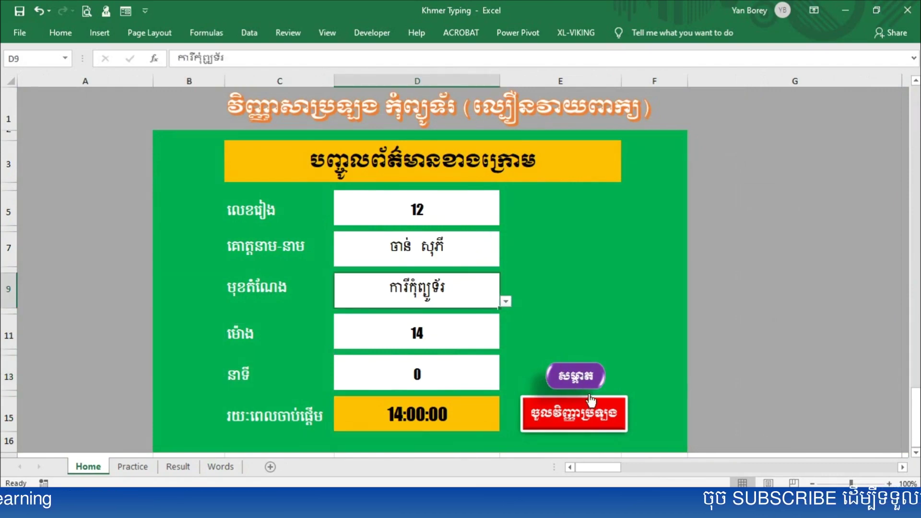
pyautogui.click(574, 379)
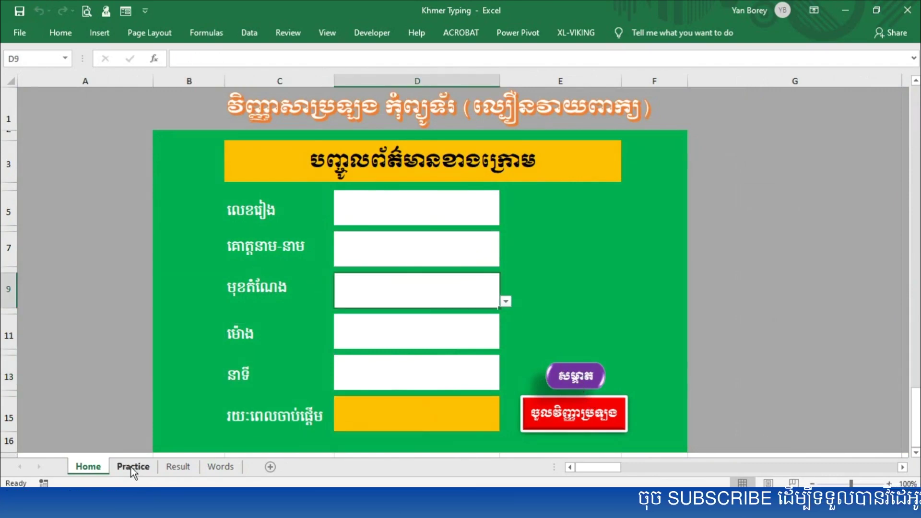
pyautogui.click(133, 469)
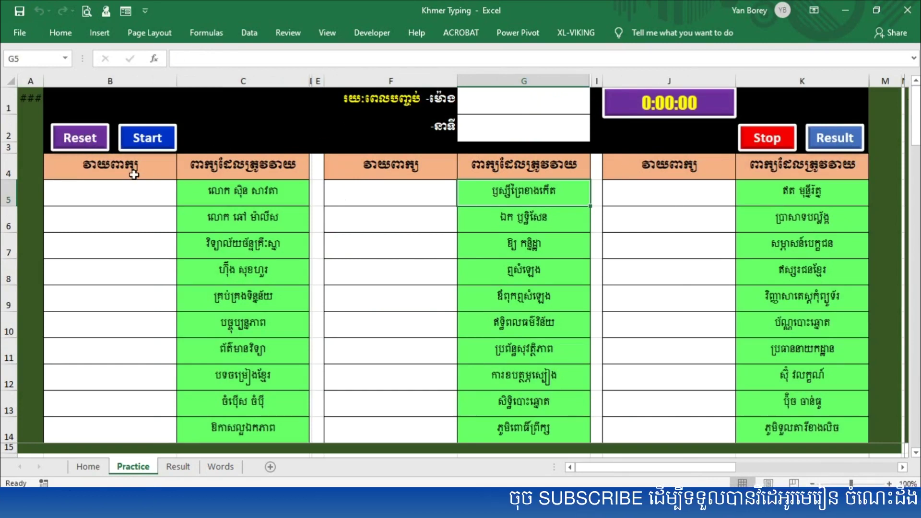
pyautogui.click(88, 467)
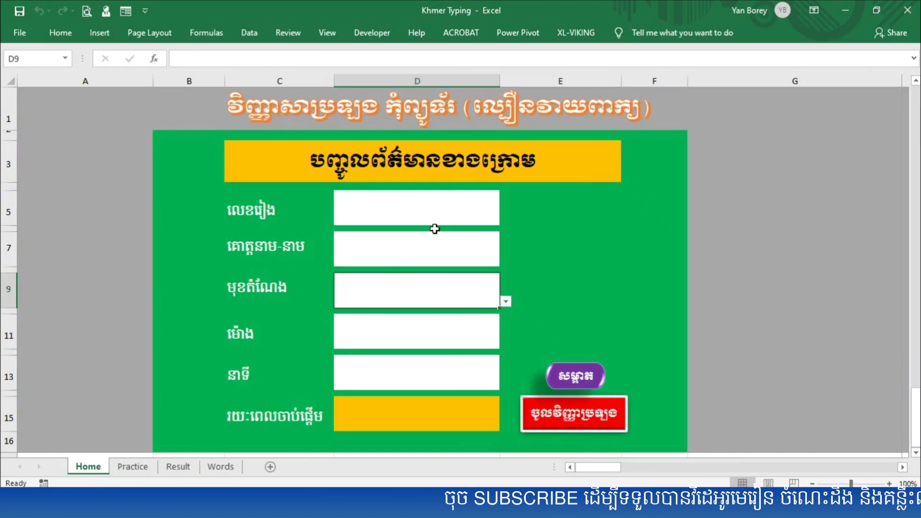
pyautogui.click(422, 215)
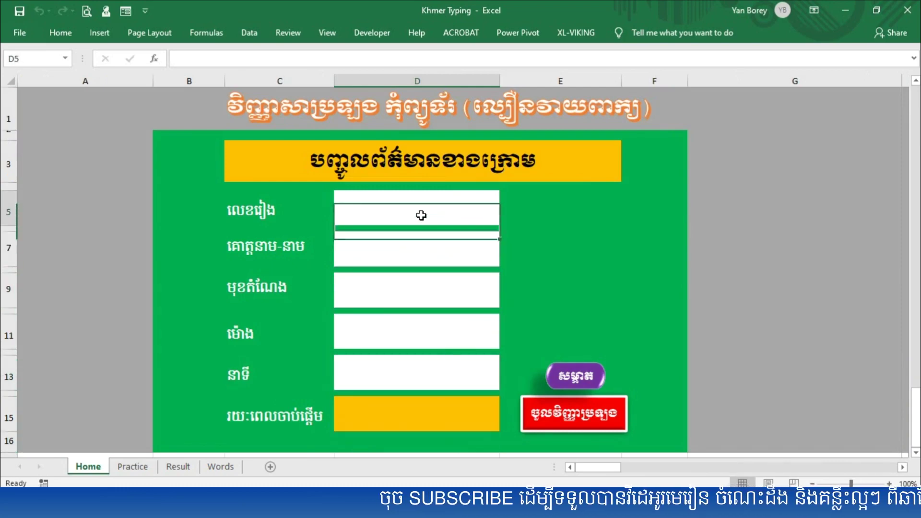
# - Cycle through the Practice, Result, Words and Home sheets, checking Result's elapsed-time cell G1
pyautogui.click(132, 467)
pyautogui.click(179, 468)
pyautogui.click(218, 467)
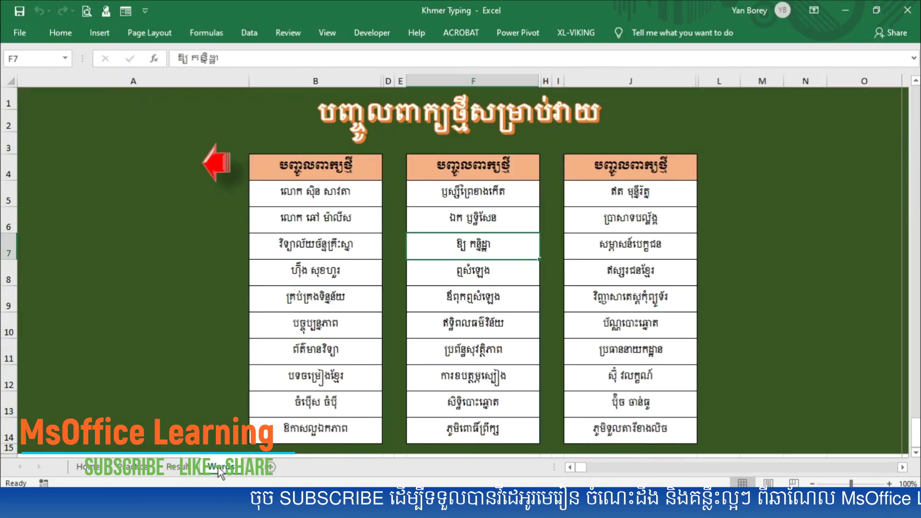
pyautogui.click(172, 468)
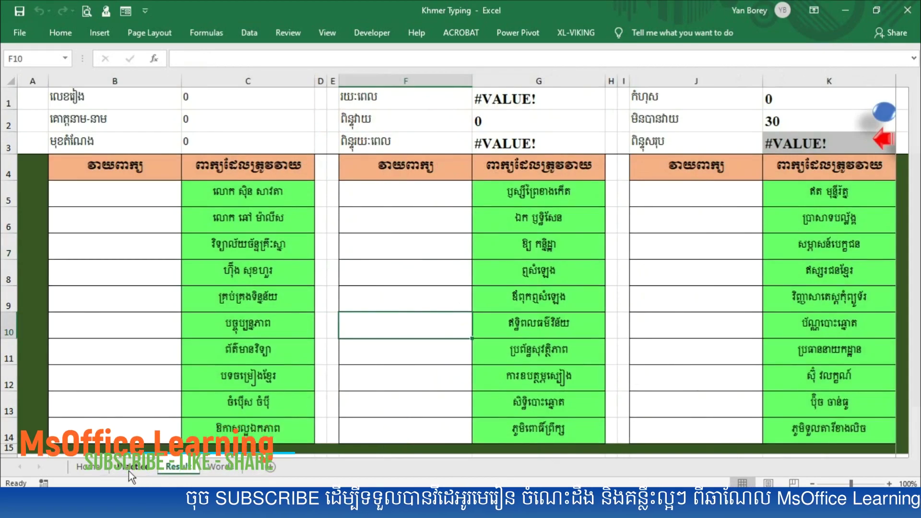
pyautogui.click(128, 471)
pyautogui.click(97, 471)
pyautogui.click(177, 471)
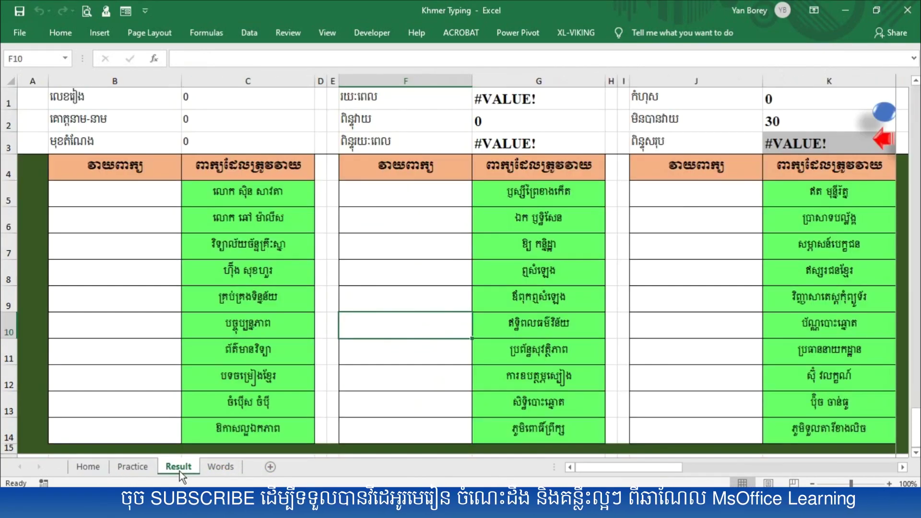
pyautogui.click(495, 103)
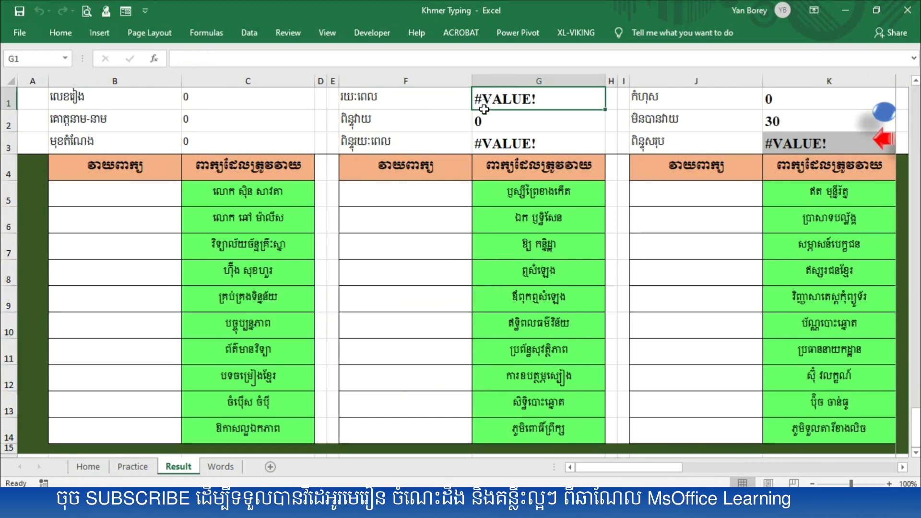
# - Select the Home form cells D5 to D14, then review the Result and Words sheets, ending on Result
pyautogui.click(94, 471)
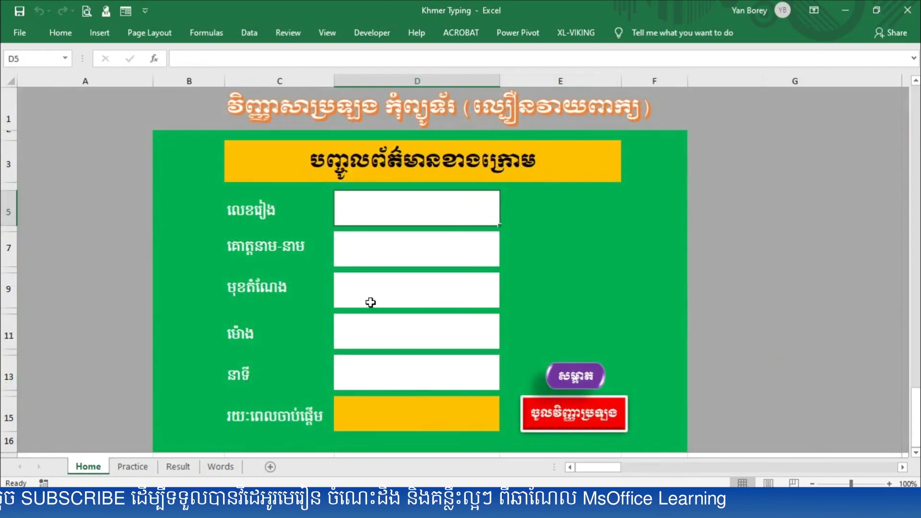
pyautogui.moveTo(345, 199); pyautogui.dragTo(402, 393)
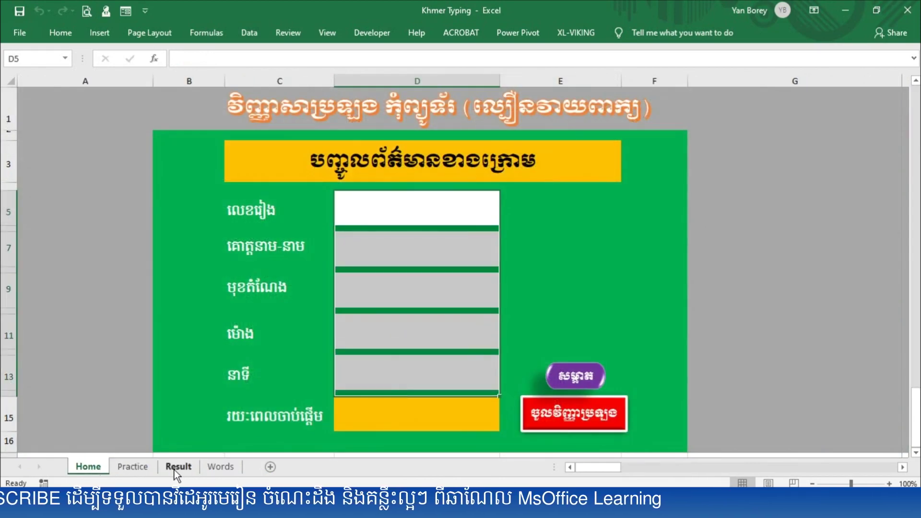
pyautogui.click(175, 469)
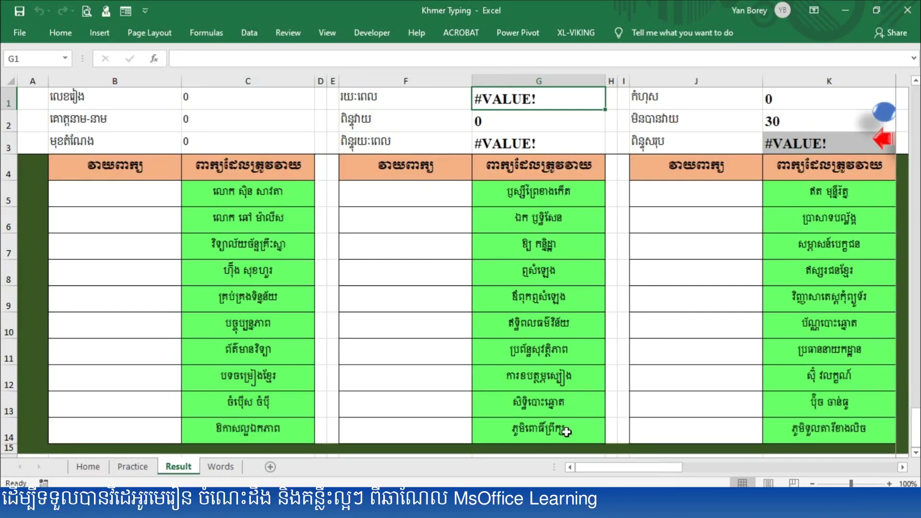
pyautogui.click(234, 470)
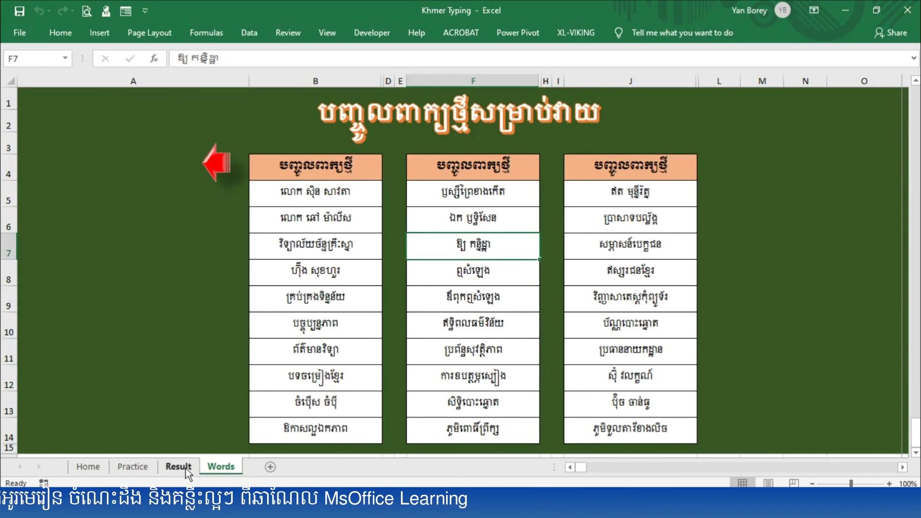
pyautogui.click(185, 469)
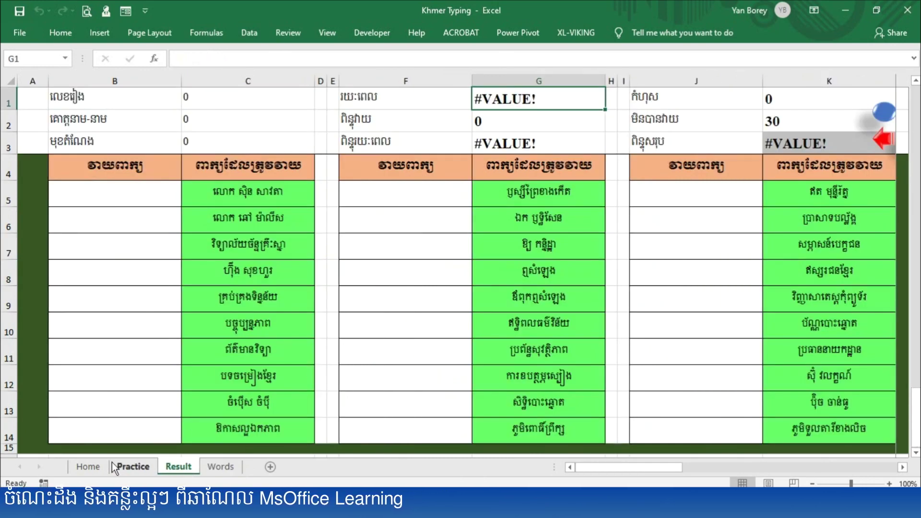